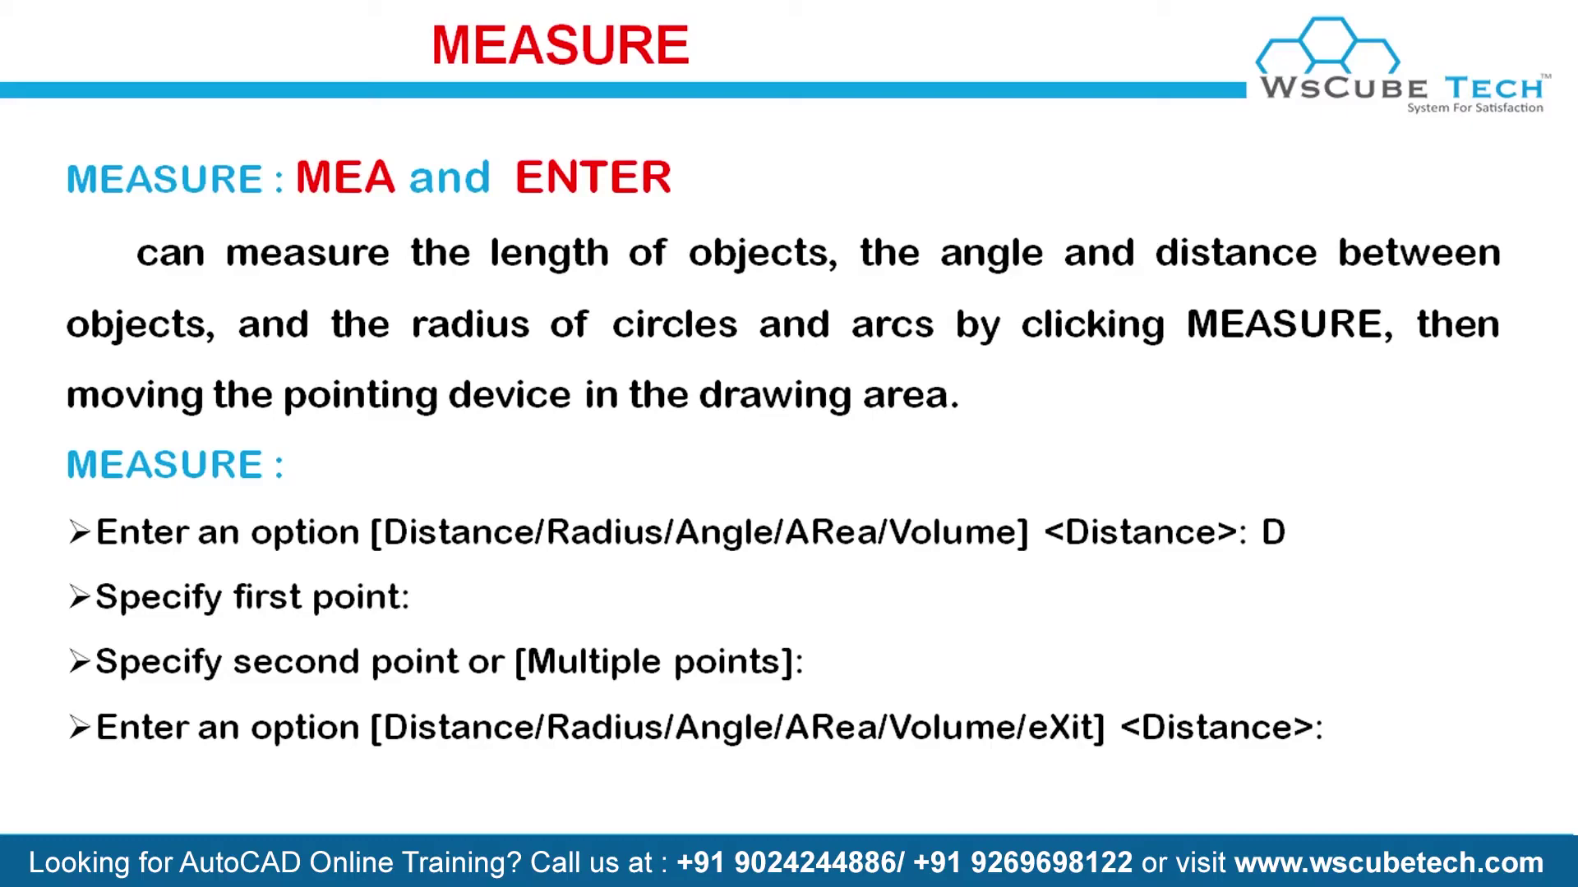
Leave the MEASURE slides and bring the empty AutoCAD 2019 drawing to the front
{"action": "key", "text": "alt+Tab"}
{"action": "key", "text": "alt+Tab"}
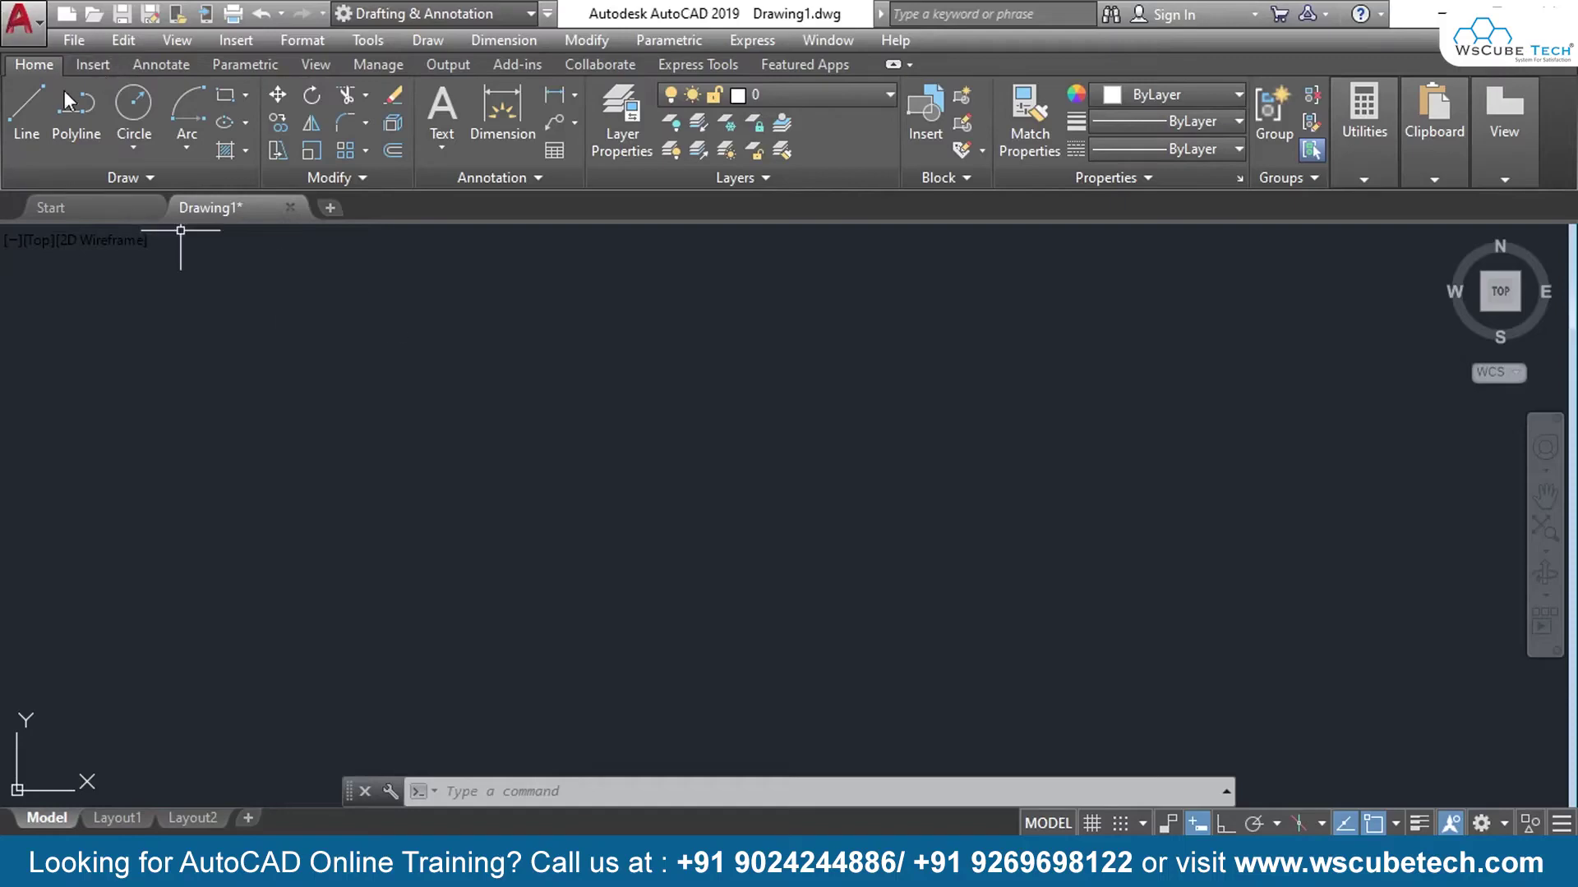
Draw one horizontal line 20 units long with the LINE command
{"action": "left_click", "coordinate": [25, 115]}
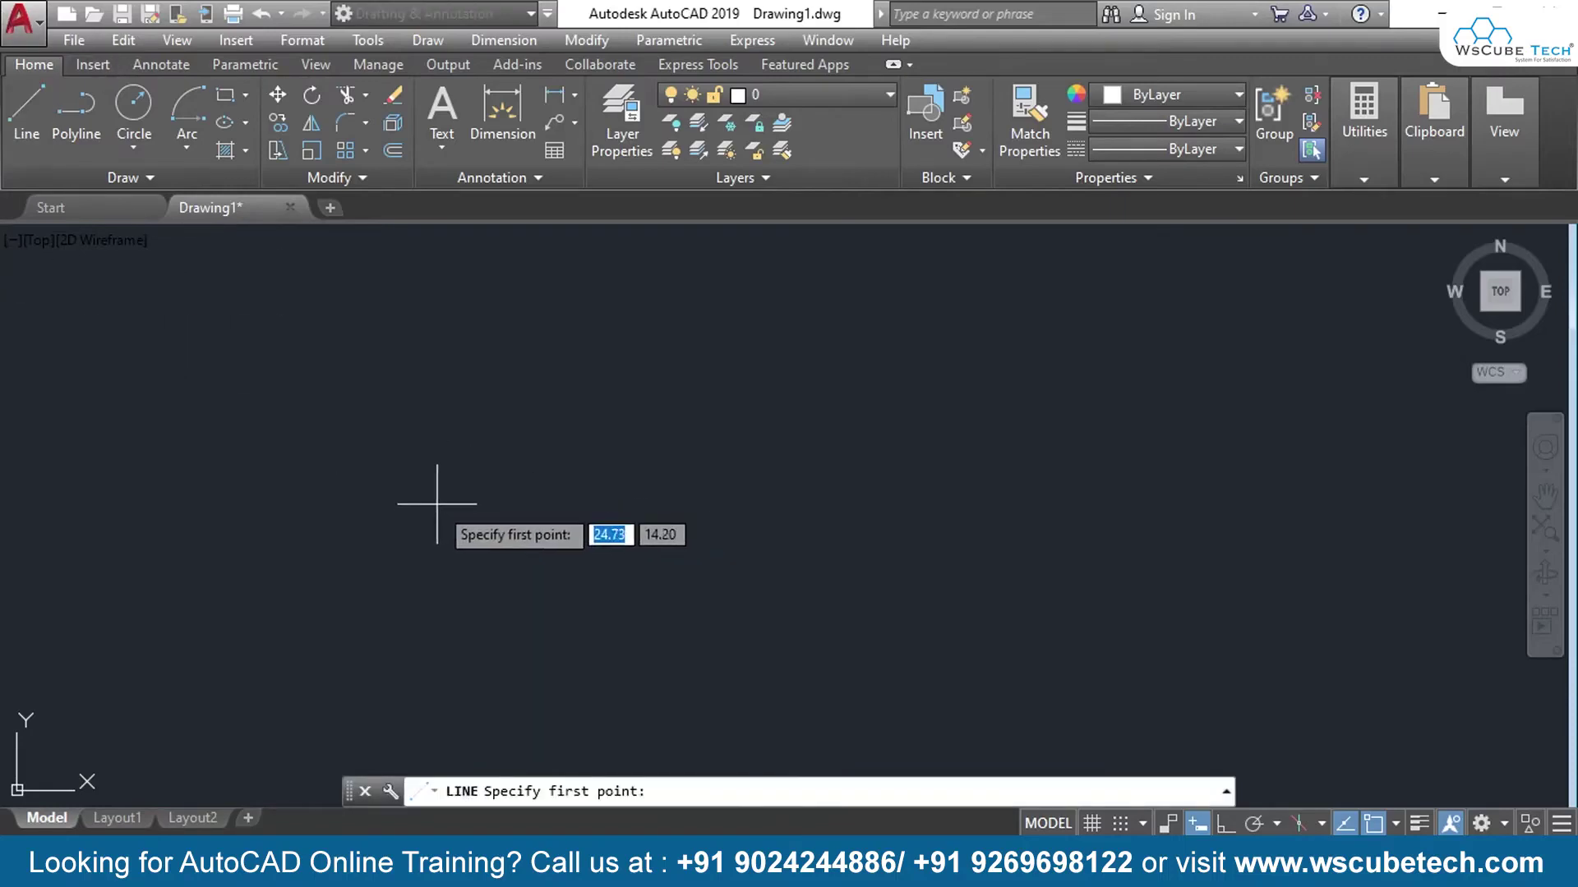
{"action": "left_click", "coordinate": [448, 431]}
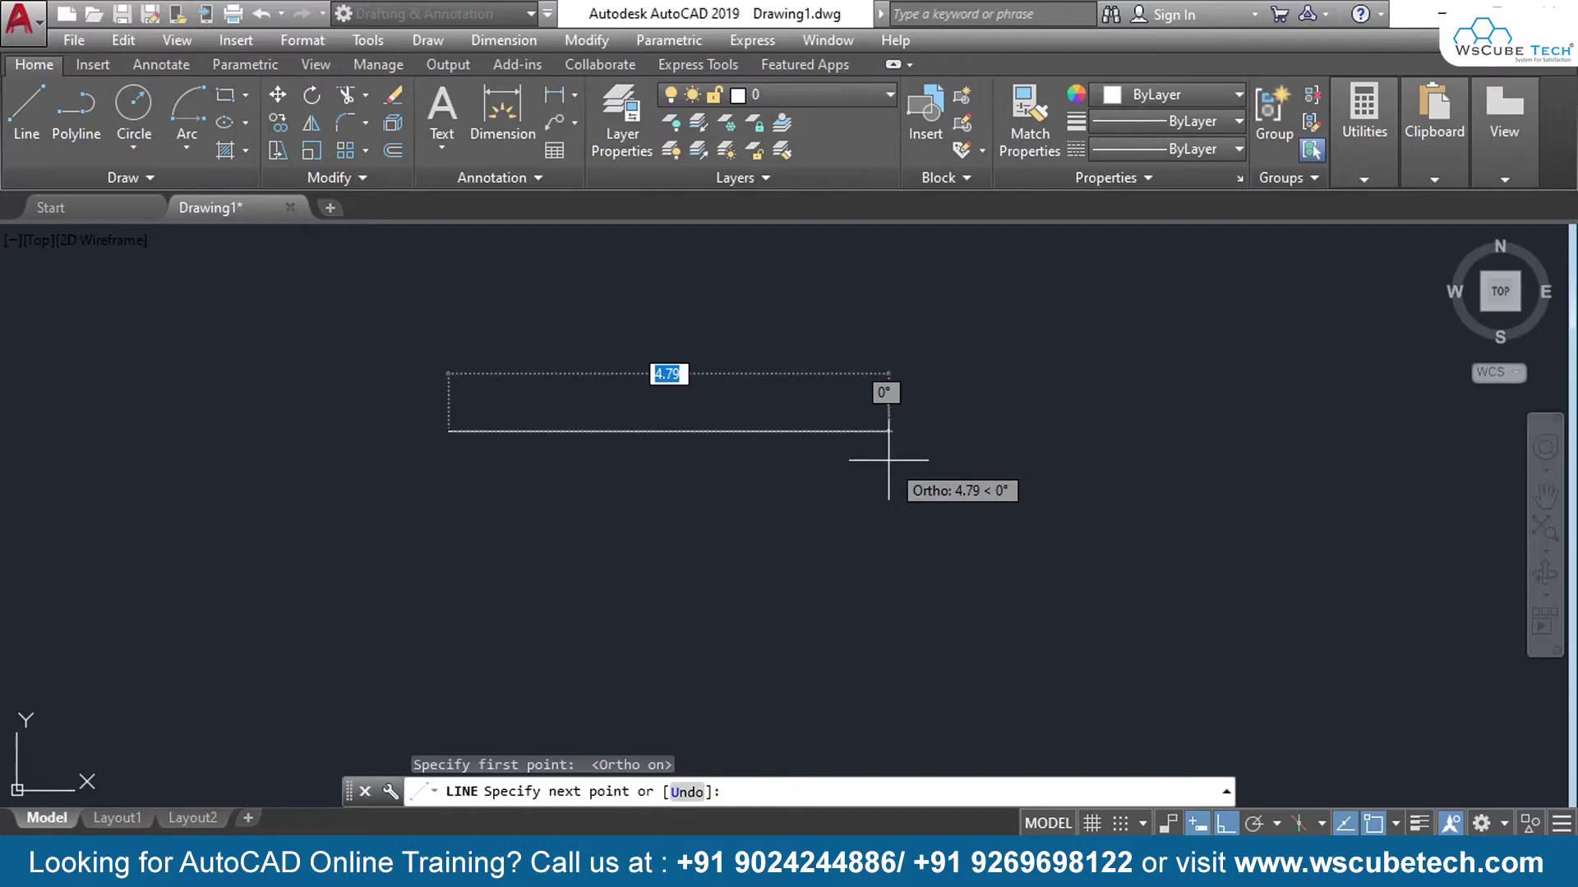
{"action": "type", "text": "20"}
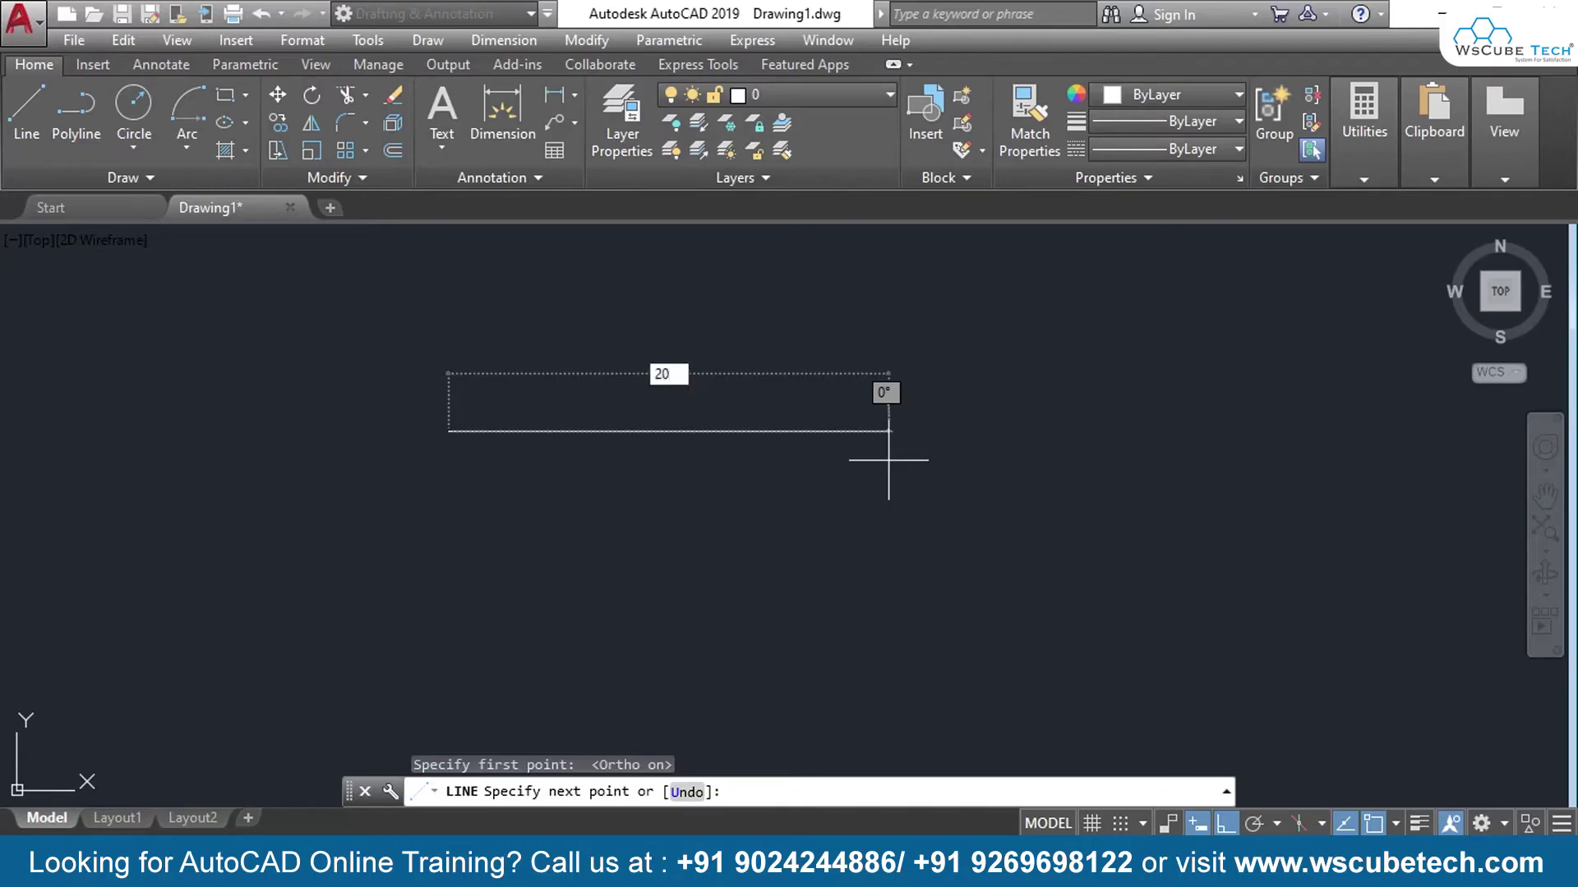
{"action": "key", "text": "Return"}
{"action": "scroll", "coordinate": [751, 490], "scroll_direction": "up", "scroll_amount": 2}
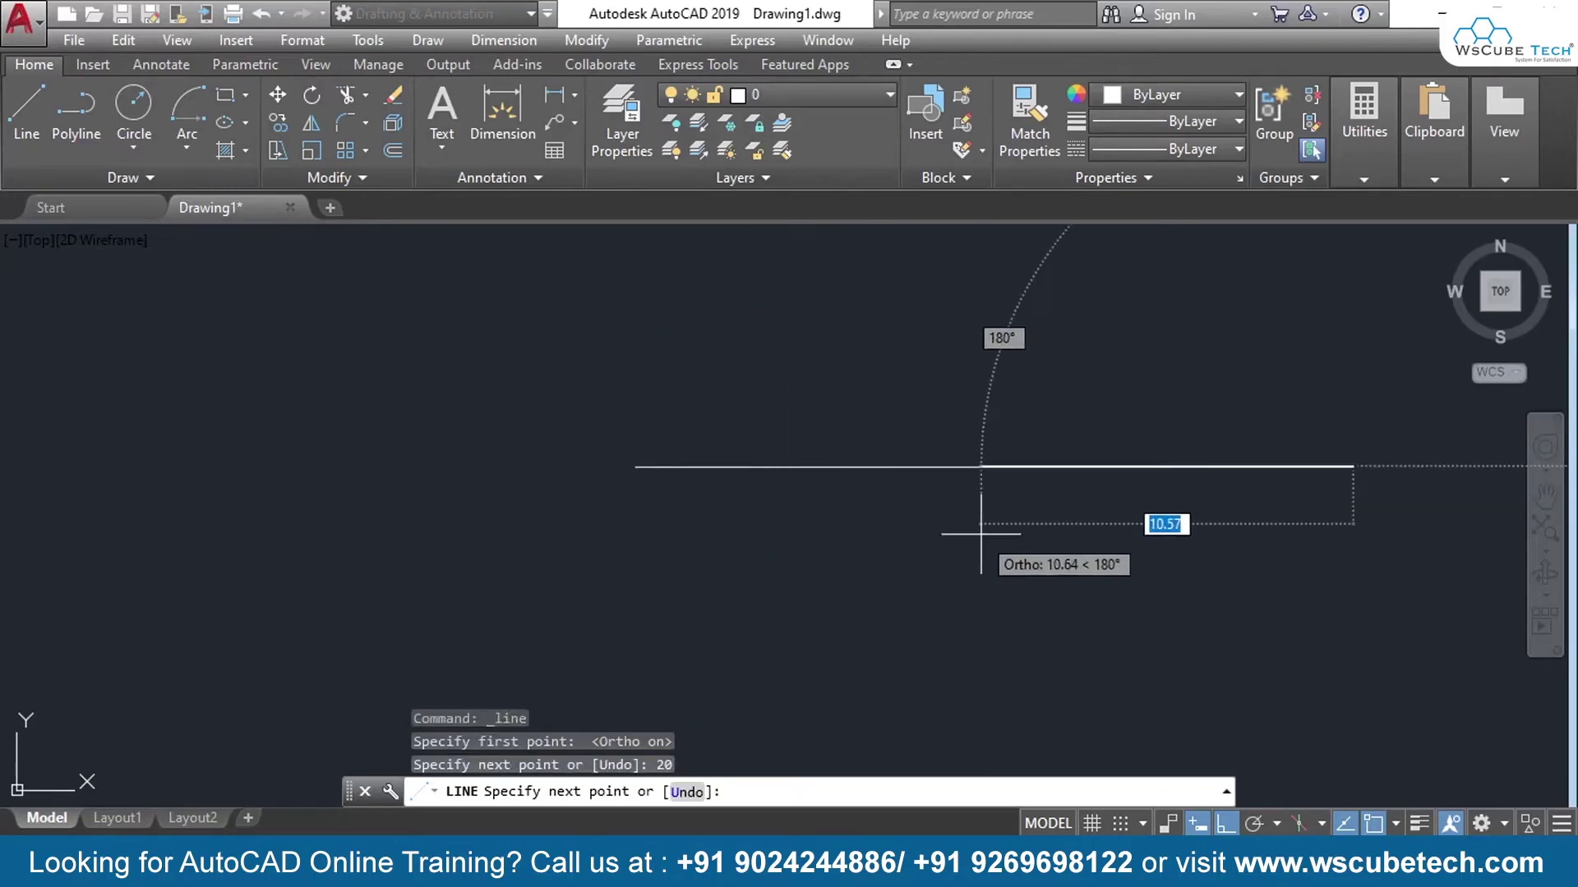
{"action": "middle_click_drag", "start_coordinate": [964, 539], "coordinate": [581, 490]}
{"action": "scroll", "coordinate": [740, 493], "scroll_direction": "down", "scroll_amount": 2}
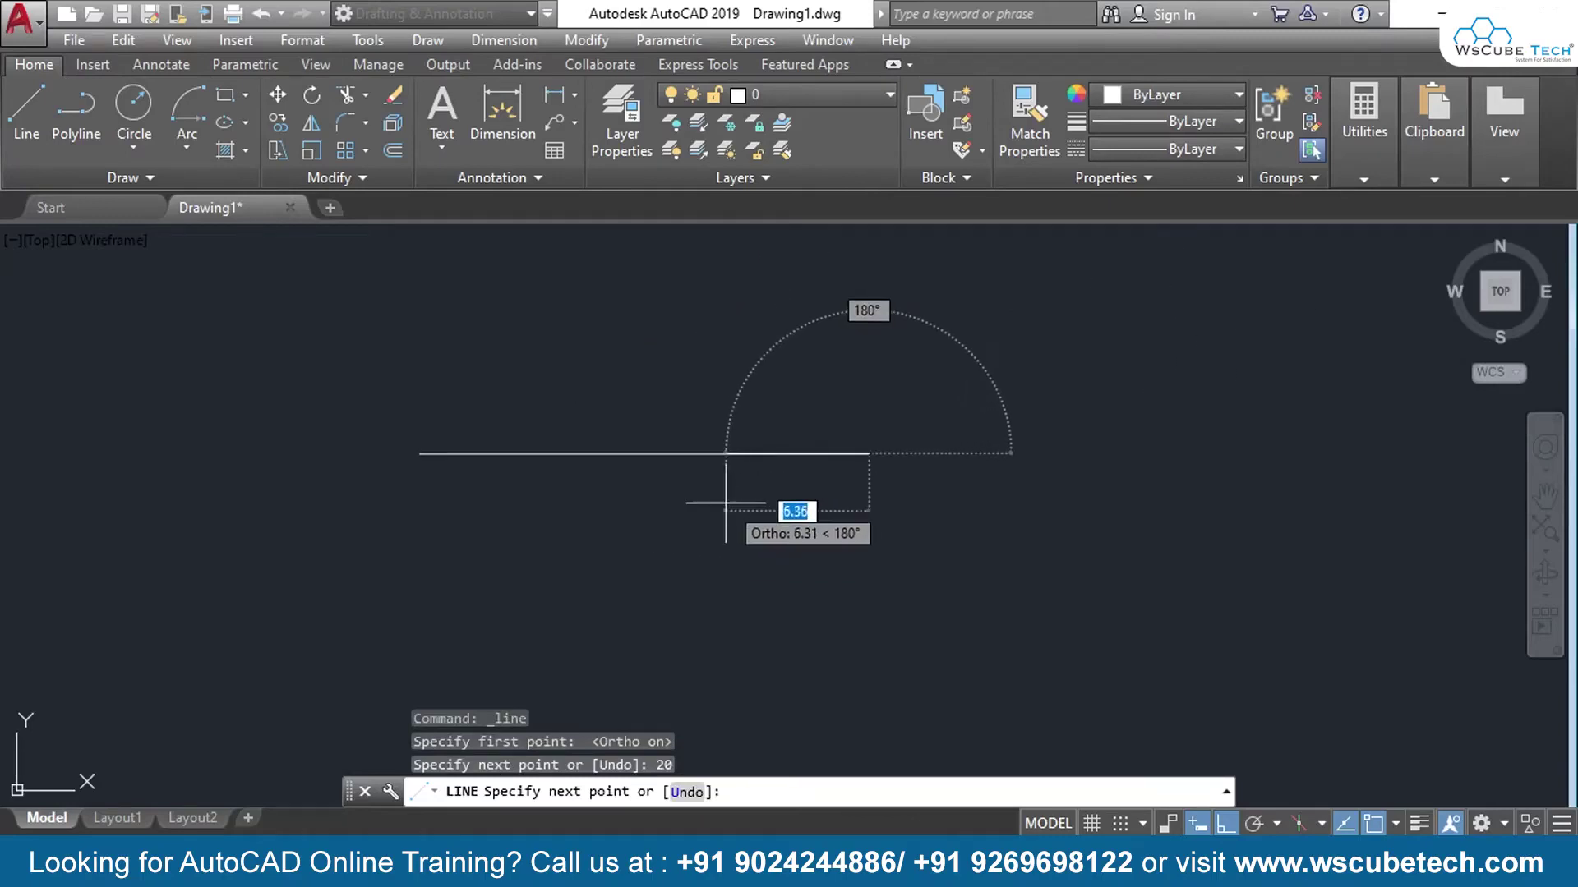
{"action": "key", "text": "Return"}
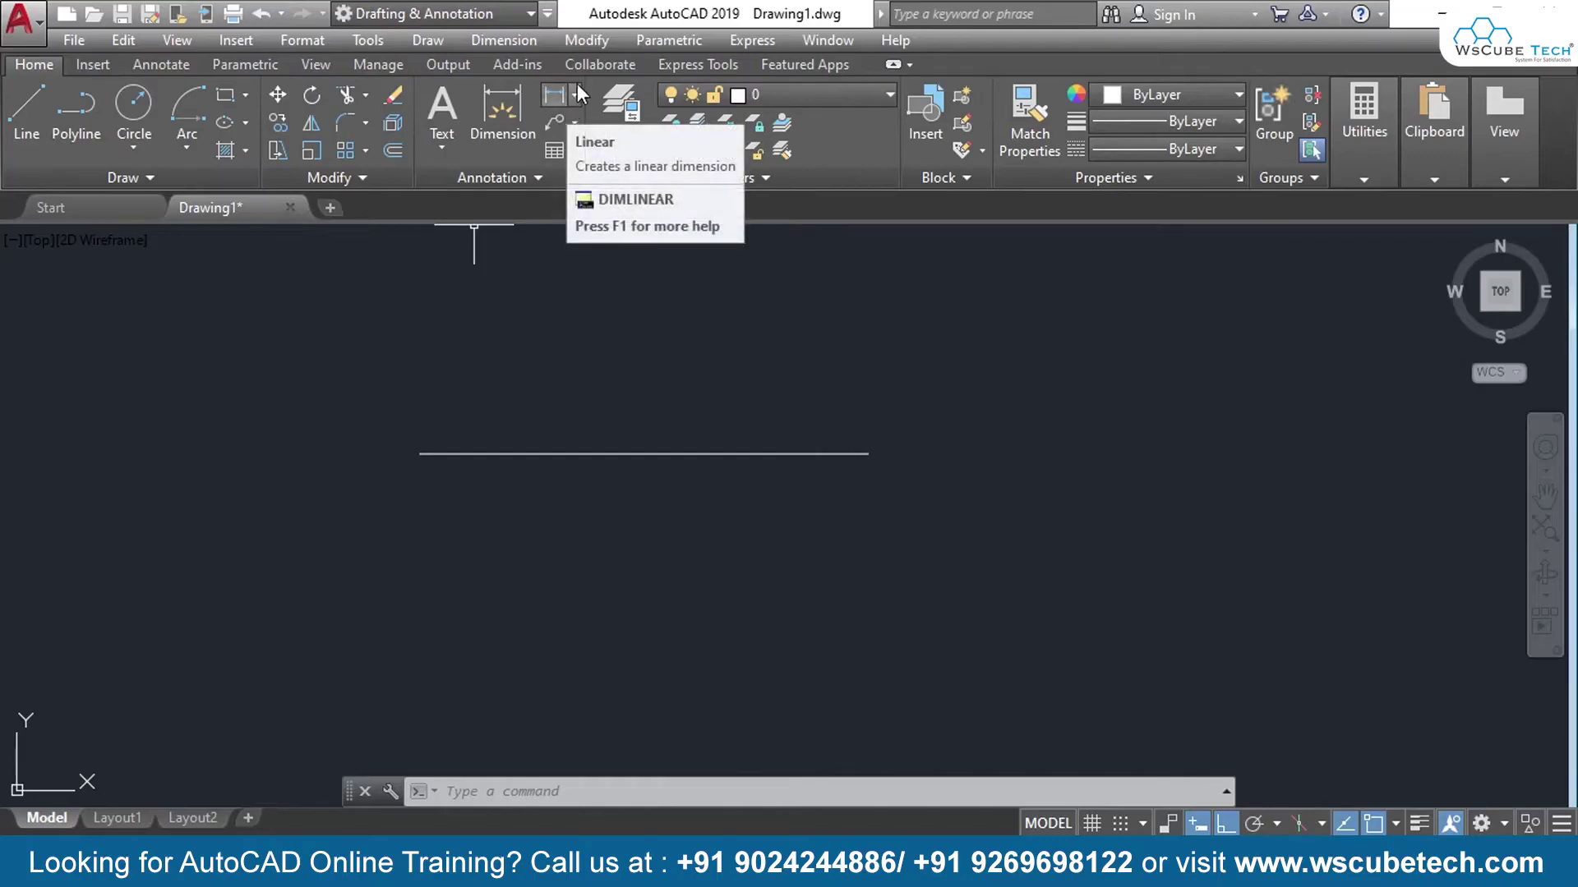
Add a 20.00 linear dimension between the line's endpoints, placed above it
{"action": "left_click", "coordinate": [549, 99]}
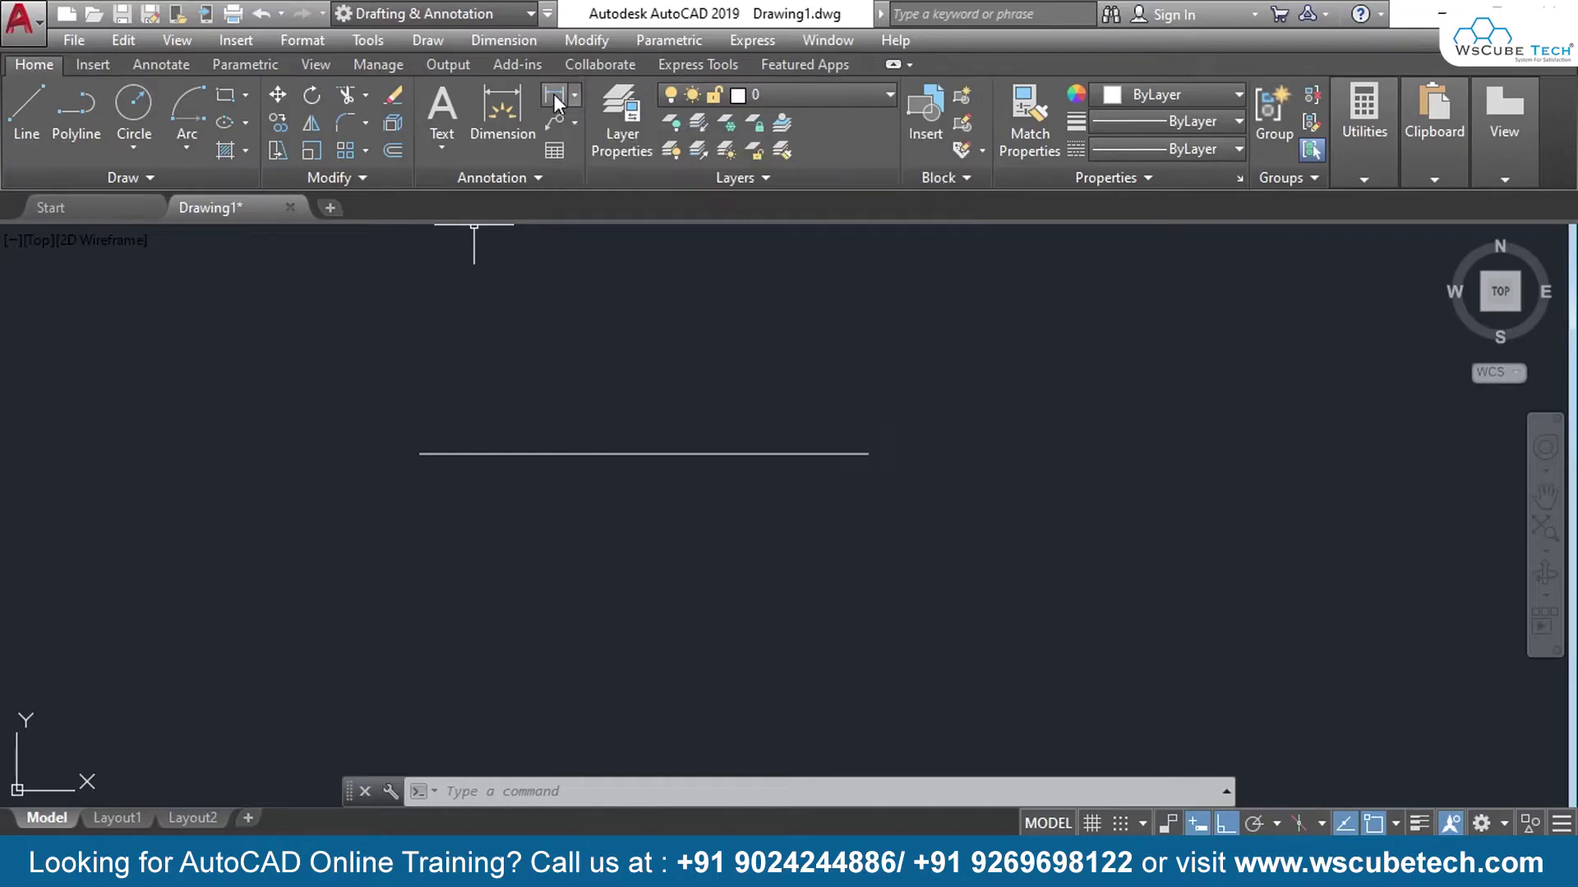
{"action": "left_click", "coordinate": [419, 453]}
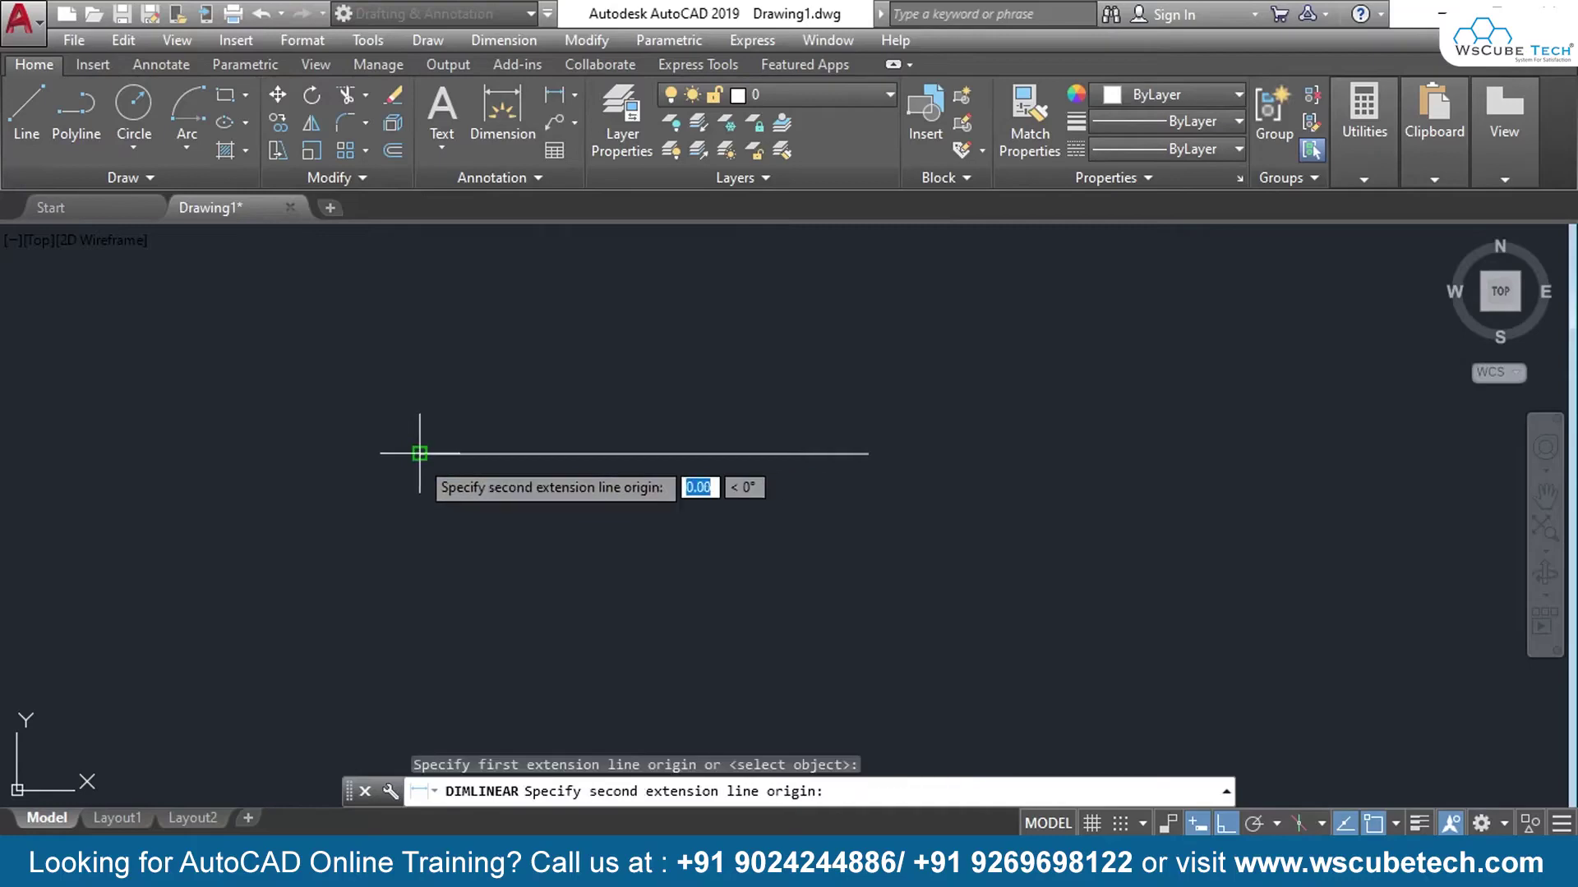
{"action": "left_click", "coordinate": [869, 452]}
{"action": "left_click", "coordinate": [816, 337]}
{"action": "scroll", "coordinate": [703, 361], "scroll_direction": "up", "scroll_amount": 2}
{"action": "scroll", "coordinate": [619, 395], "scroll_direction": "down", "scroll_amount": 1}
{"action": "middle_click_drag", "start_coordinate": [430, 406], "coordinate": [545, 422]}
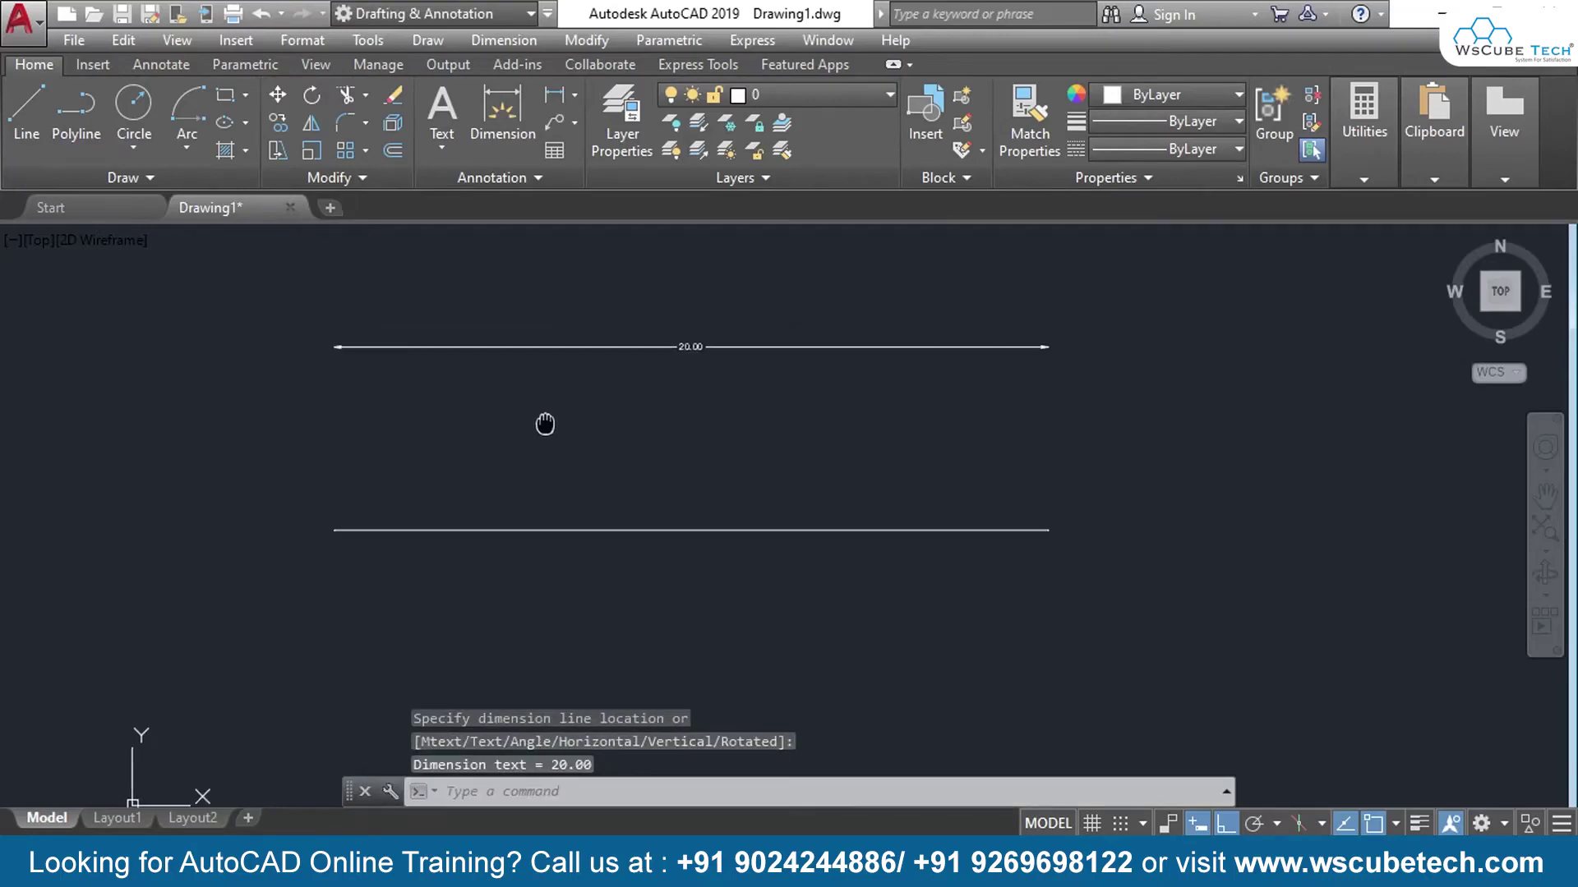
Expand the extra drawing tools and show the Utilities panel
{"action": "scroll", "coordinate": [546, 420], "scroll_direction": "up", "scroll_amount": 2}
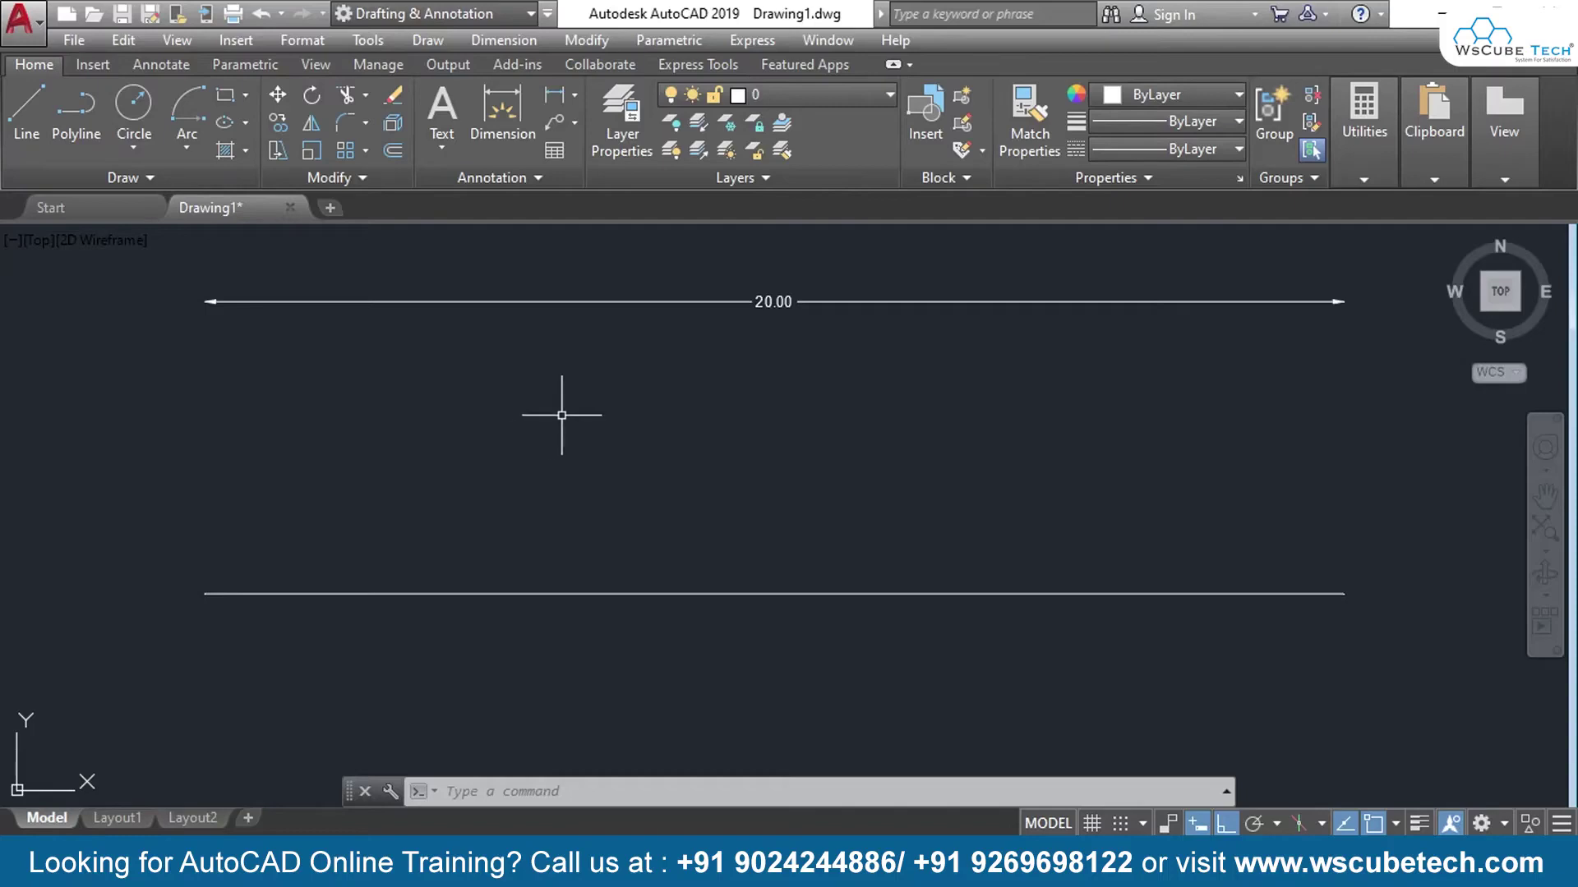
{"action": "left_click", "coordinate": [158, 181]}
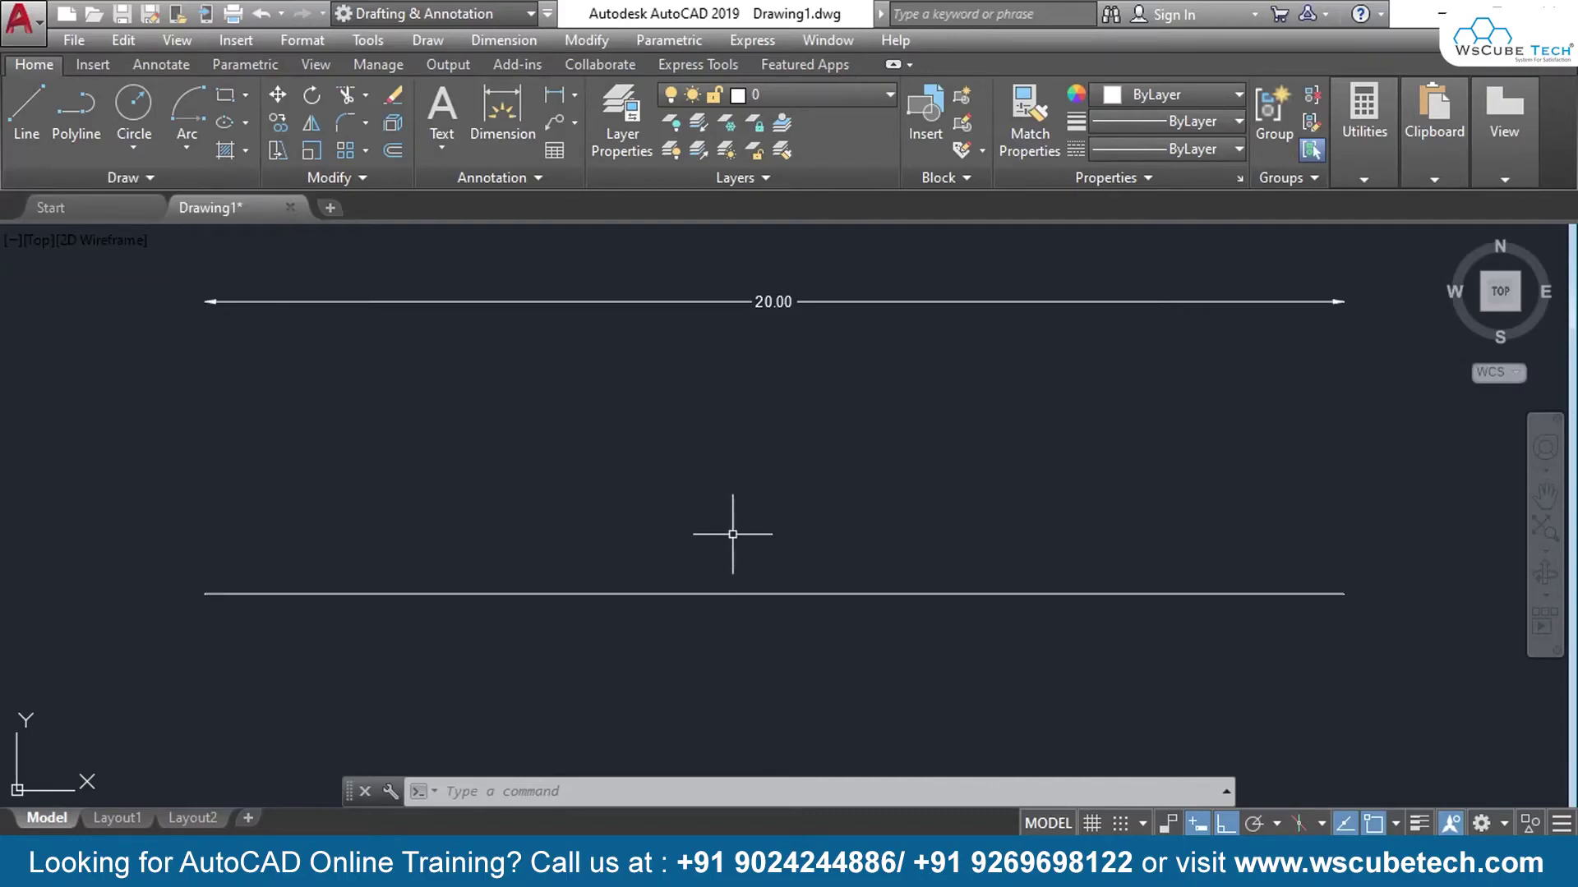
{"action": "left_click", "coordinate": [1366, 140]}
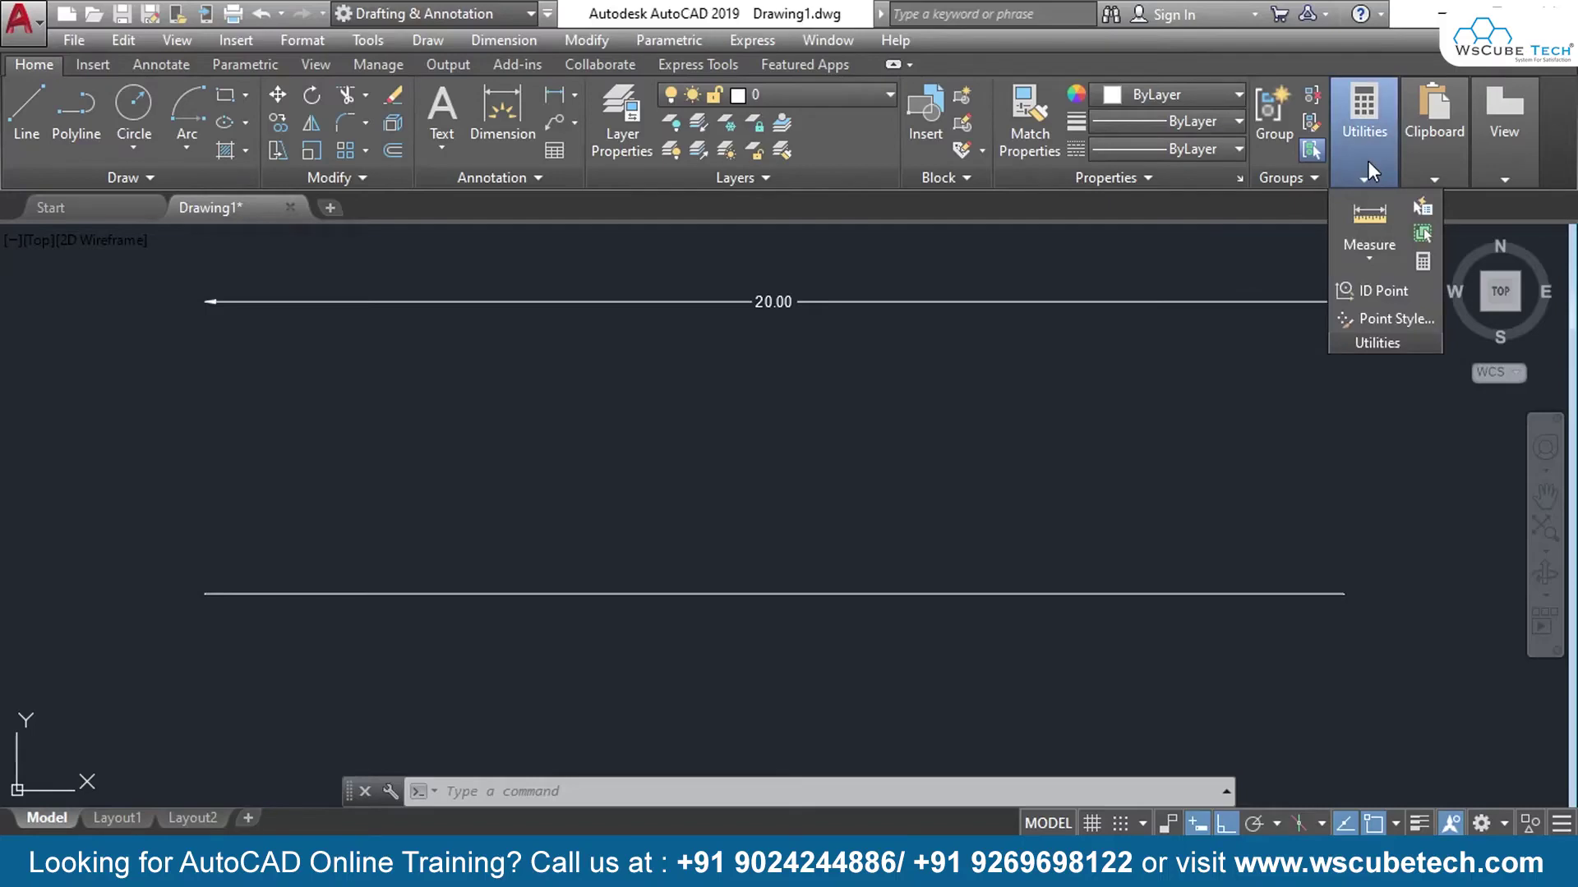
Expand the Measure drop-down to list Distance, Radius, Angle, Area and Volume
{"action": "left_click", "coordinate": [1371, 257]}
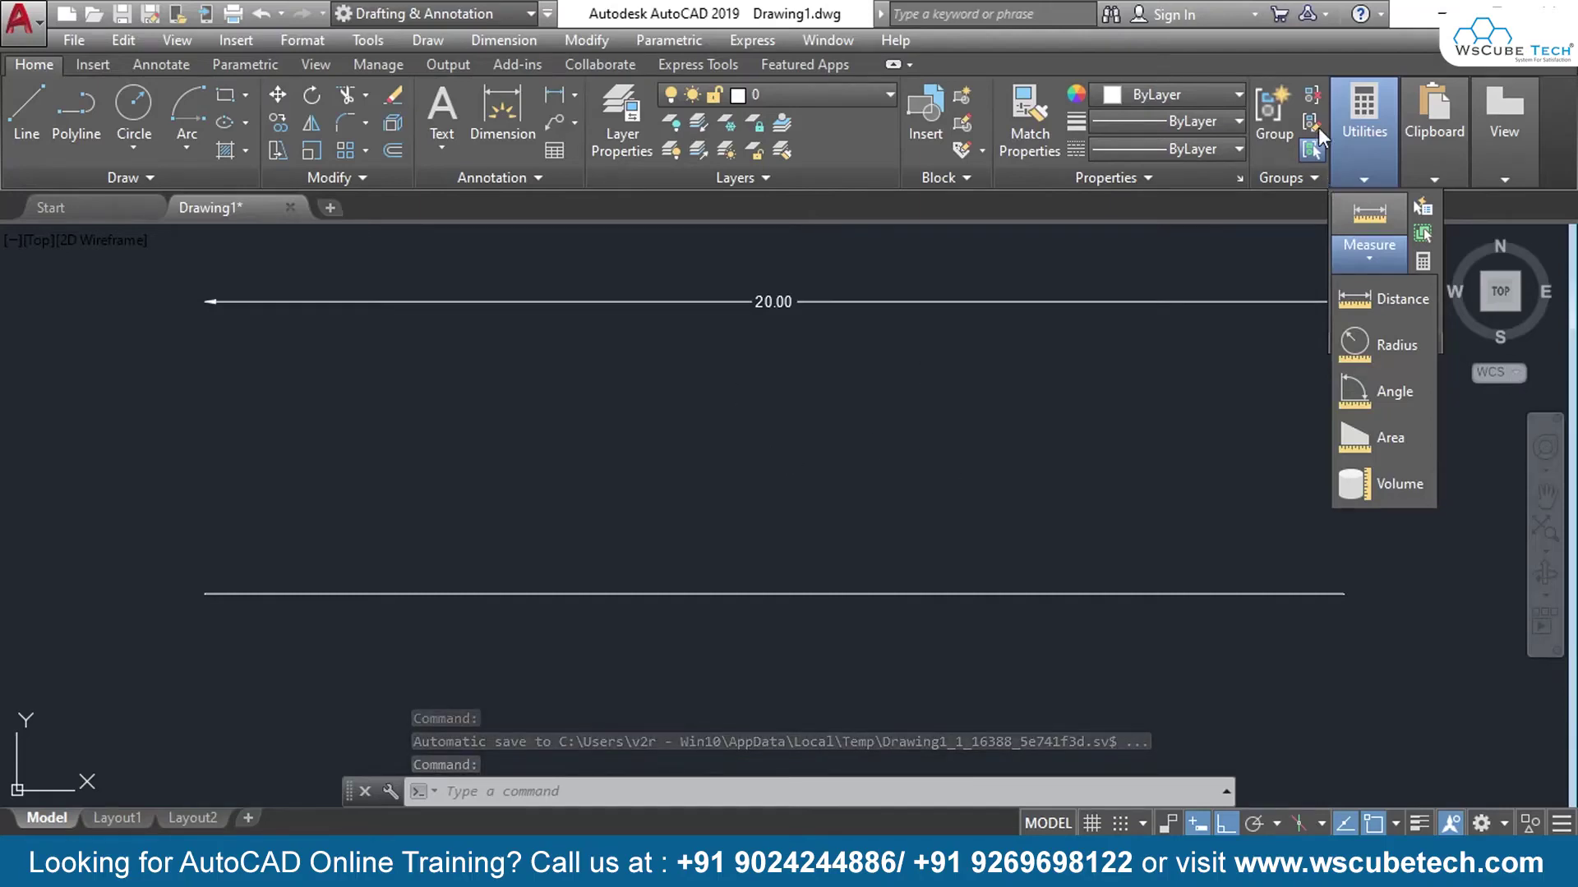
Close the Measure list and start MEASUREGEOM via the MEA alias
{"action": "left_click", "coordinate": [1350, 160]}
{"action": "type", "text": "MEA"}
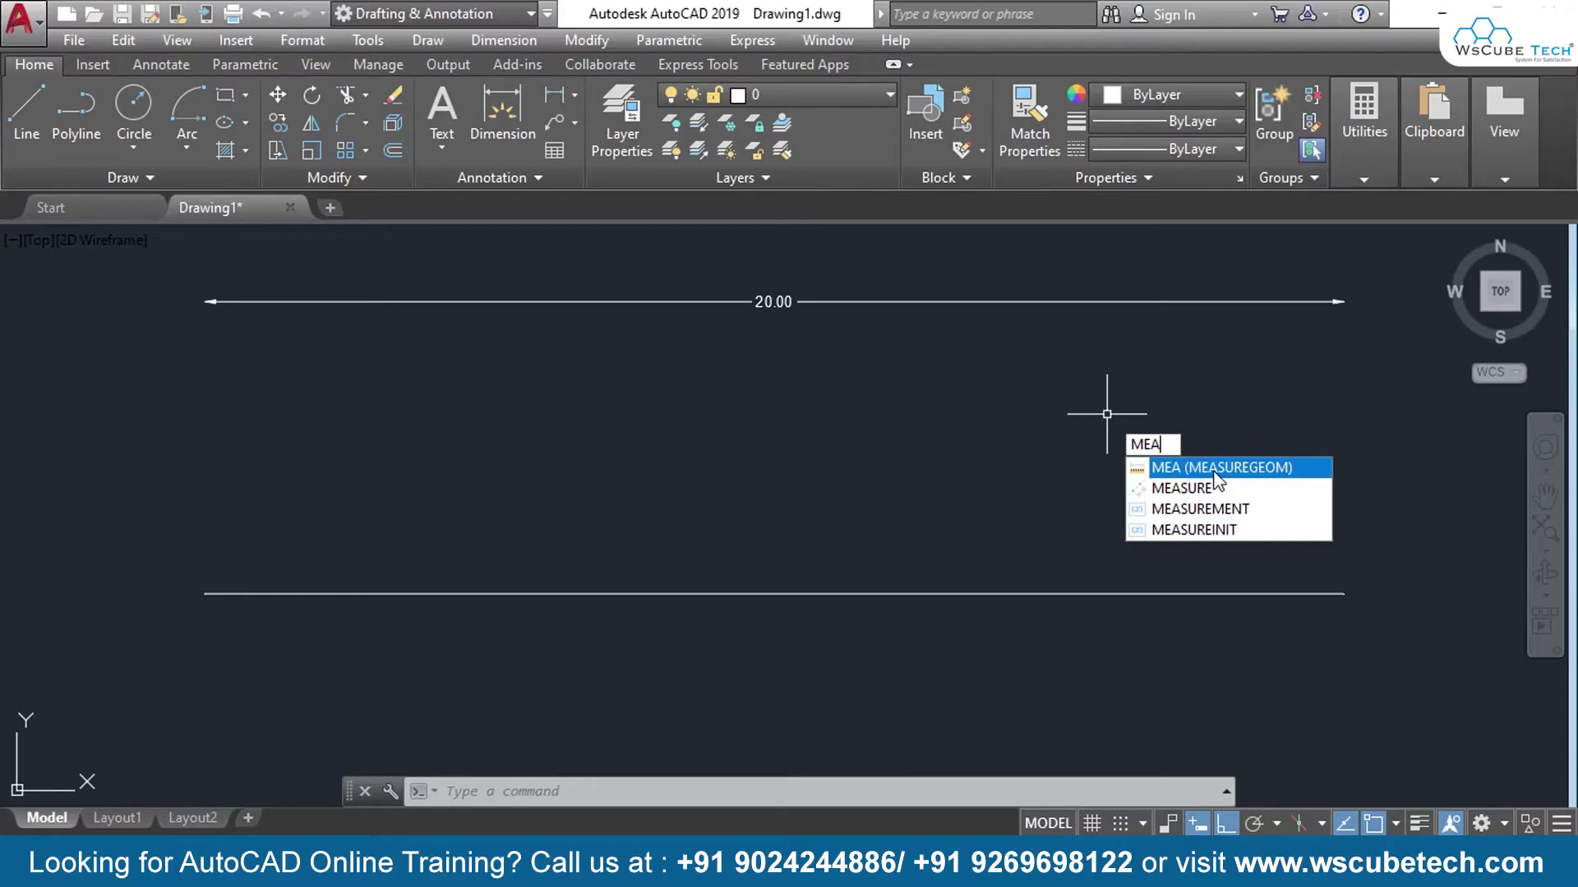
{"action": "mouse_move", "coordinate": [1220, 467]}
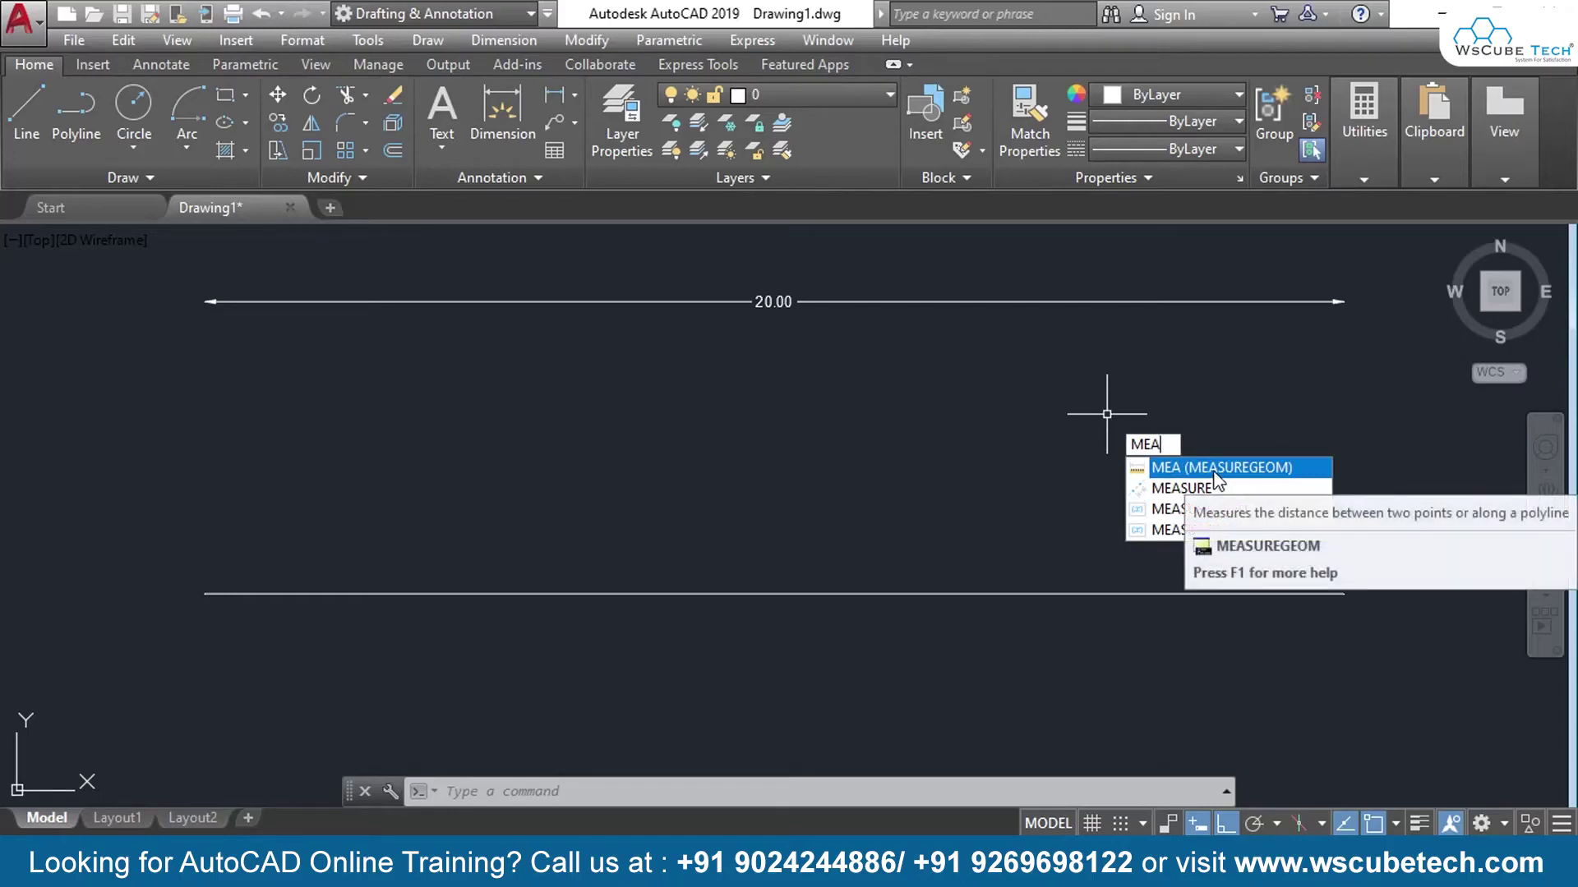
{"action": "left_click", "coordinate": [1214, 469]}
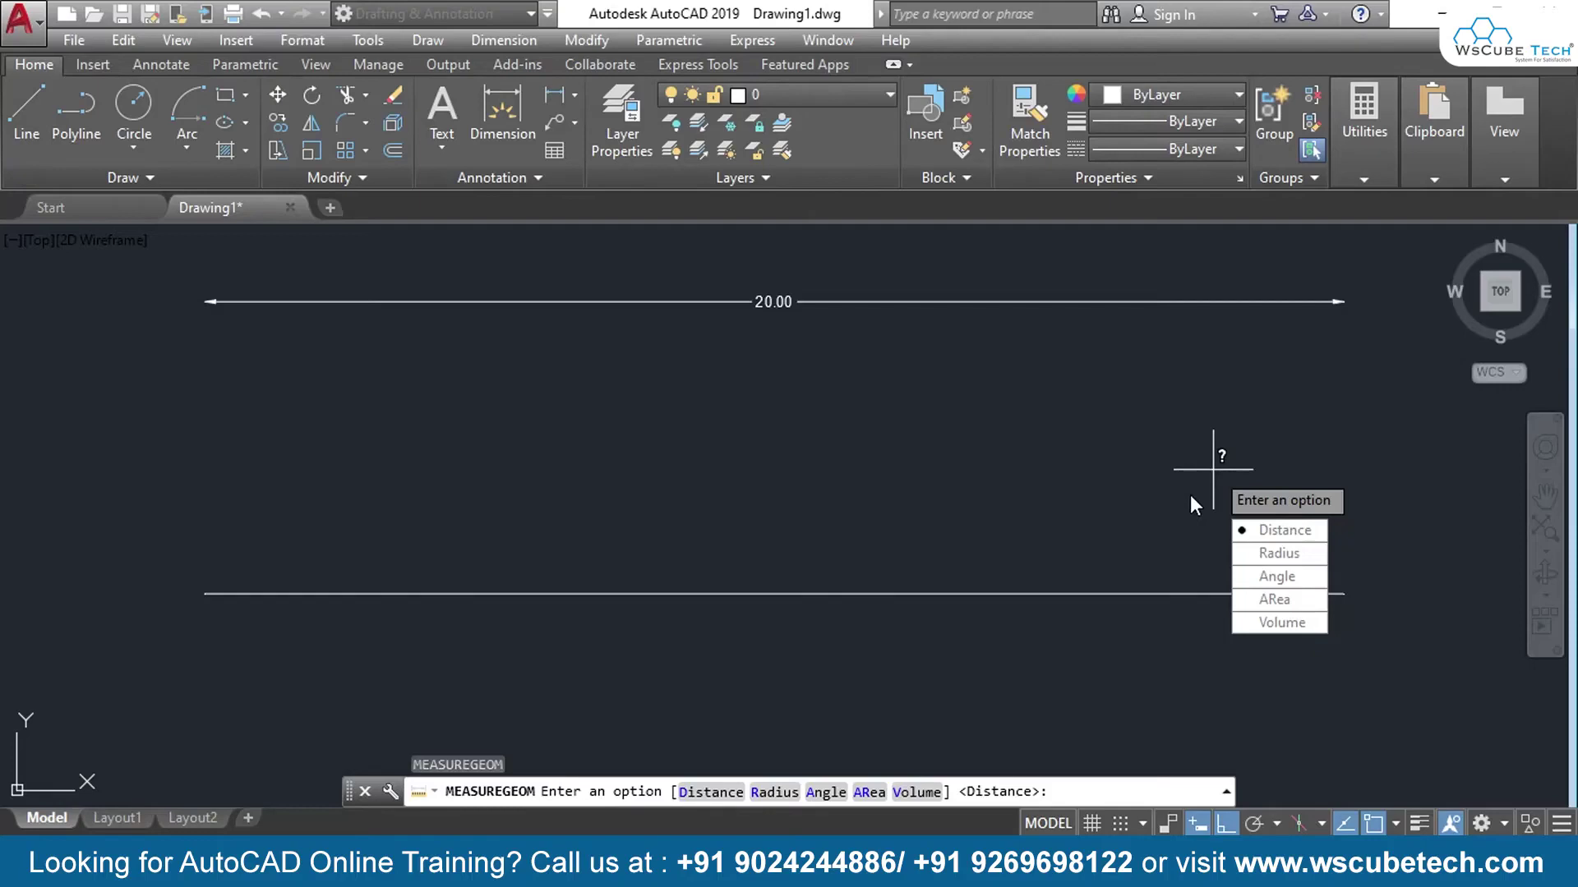
Measure the line's endpoints with the Distance option, getting 20.00
{"action": "left_click", "coordinate": [1283, 533]}
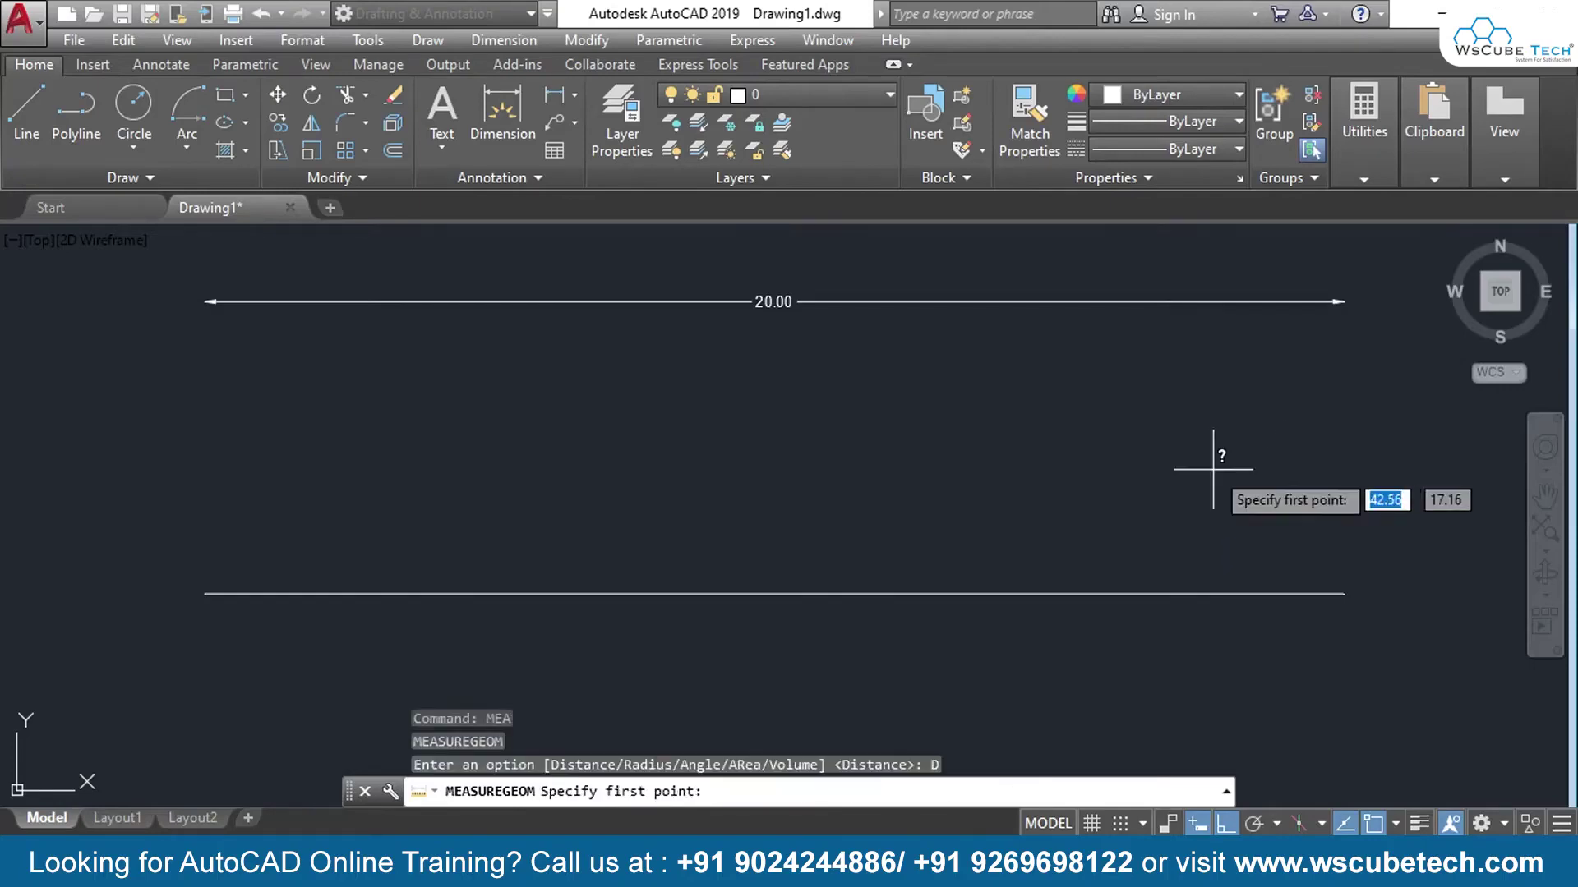
{"action": "left_click", "coordinate": [206, 592]}
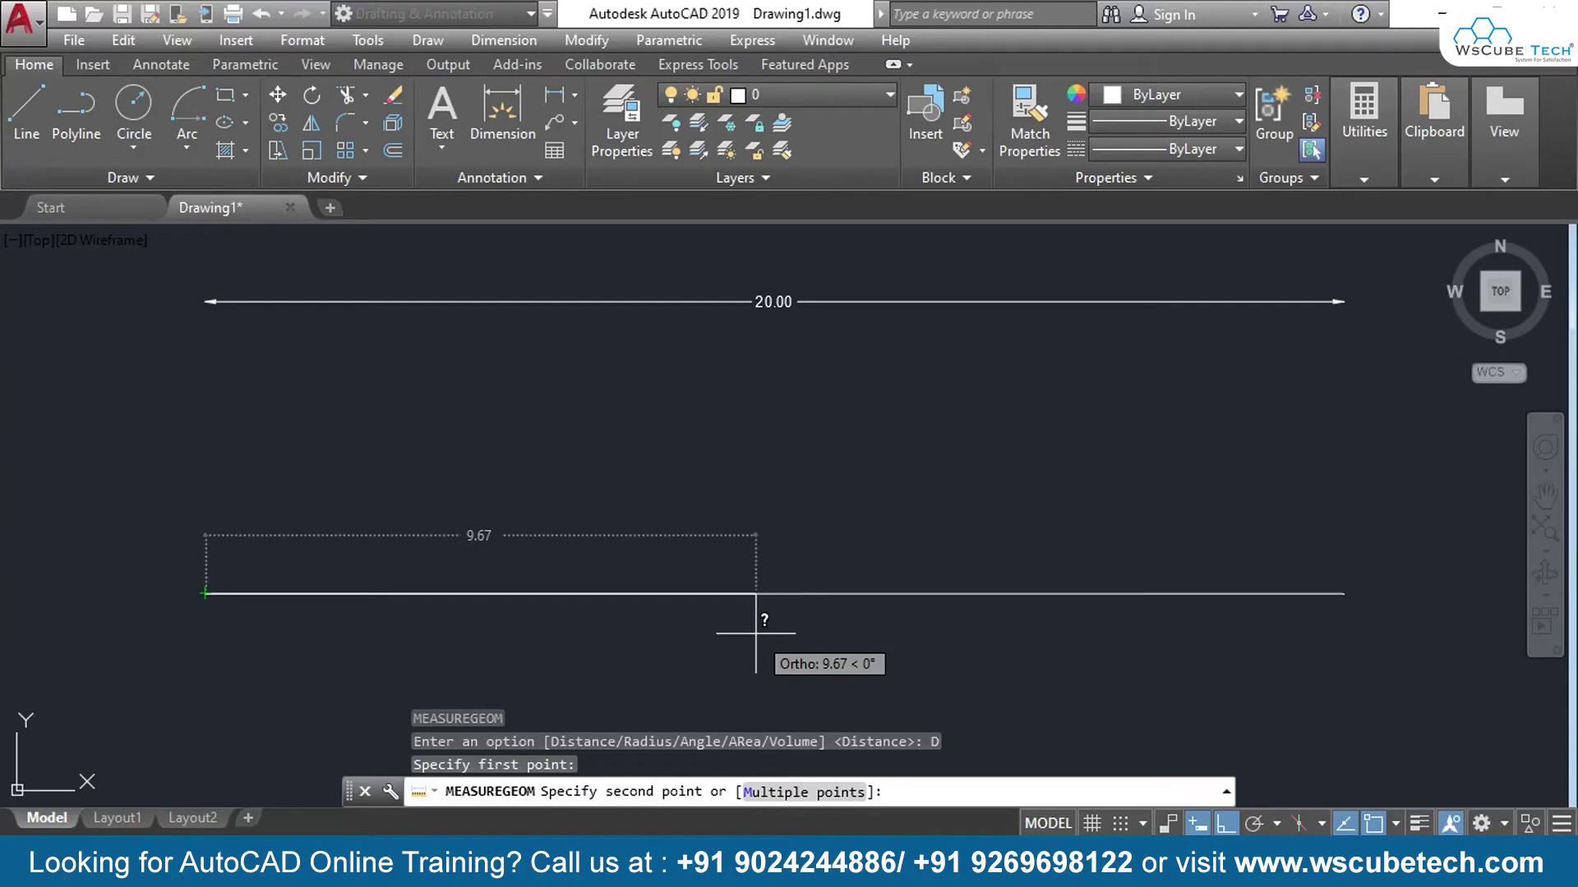
{"action": "left_click", "coordinate": [1345, 593]}
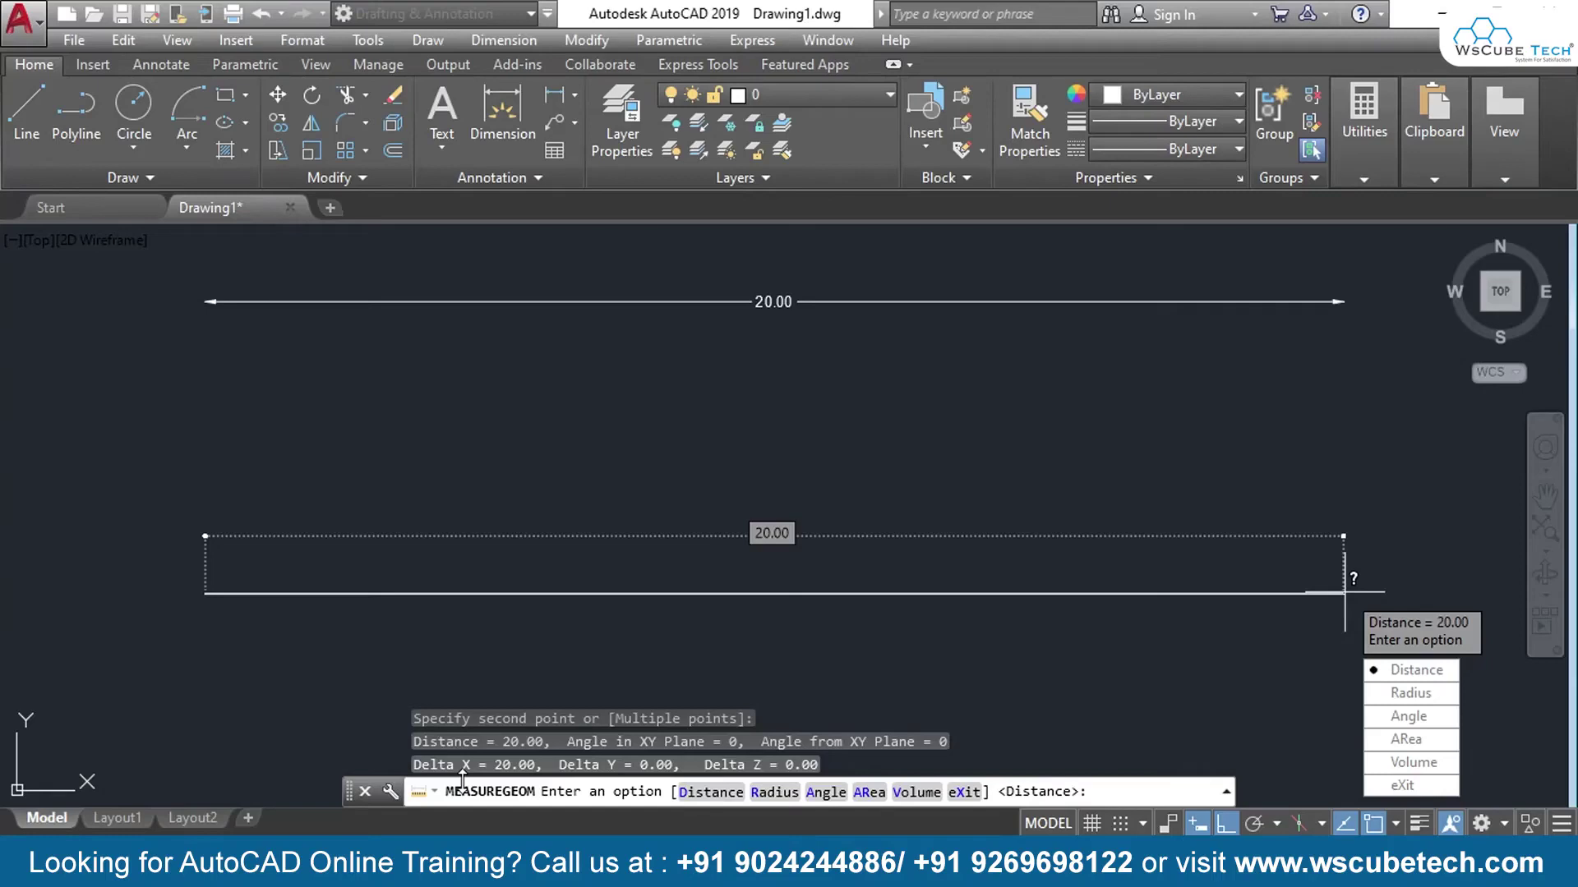
Repeat the Distance option, then cancel MEASUREGEOM
{"action": "key", "text": "Return"}
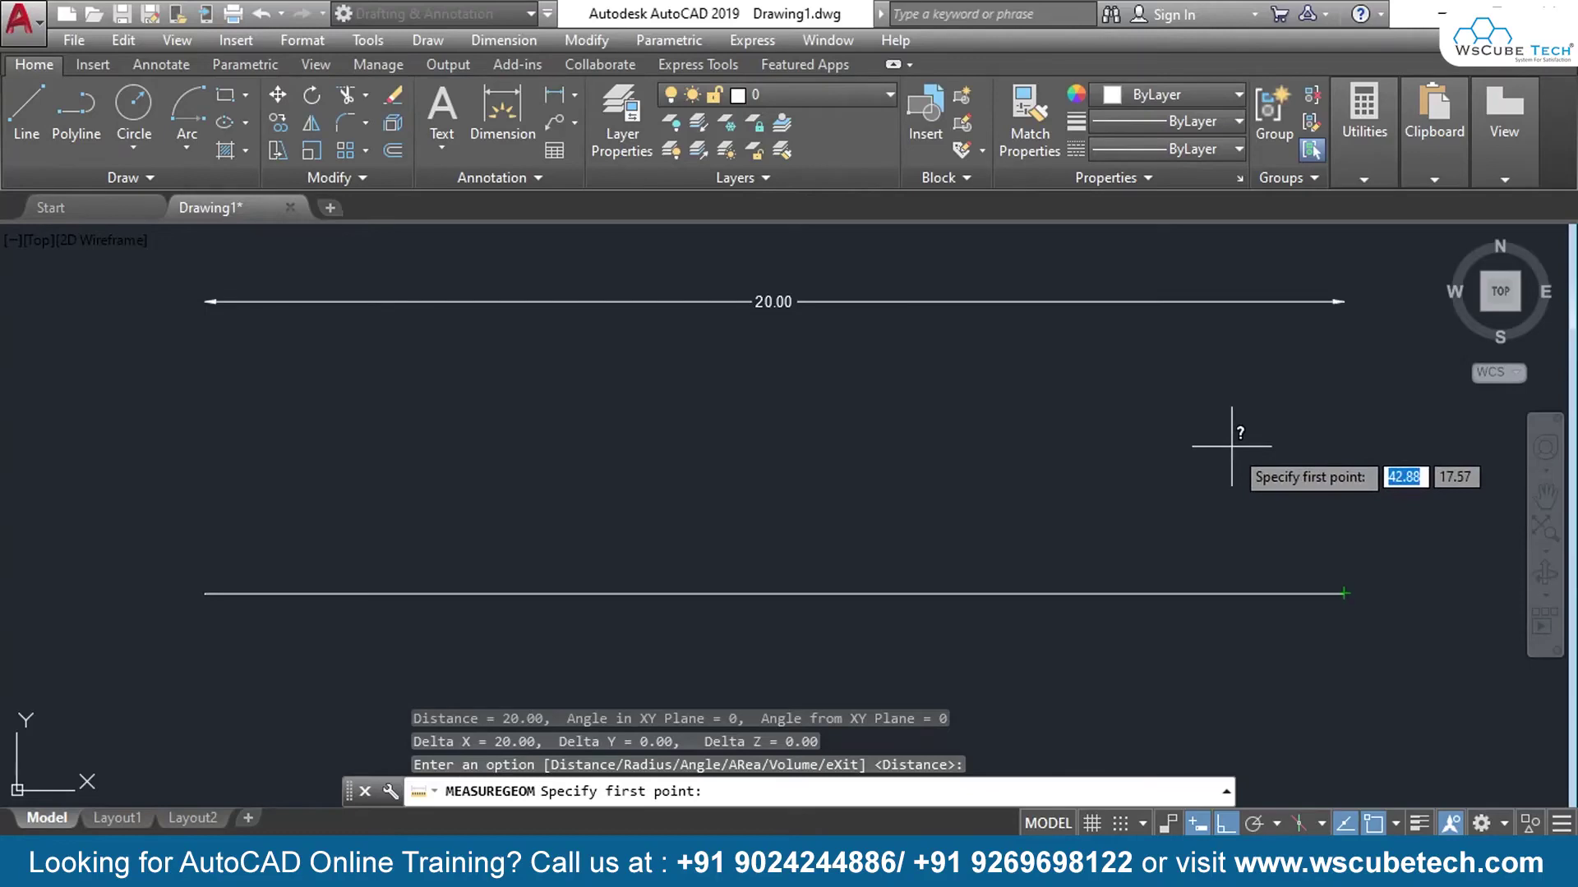
{"action": "key", "text": "Escape"}
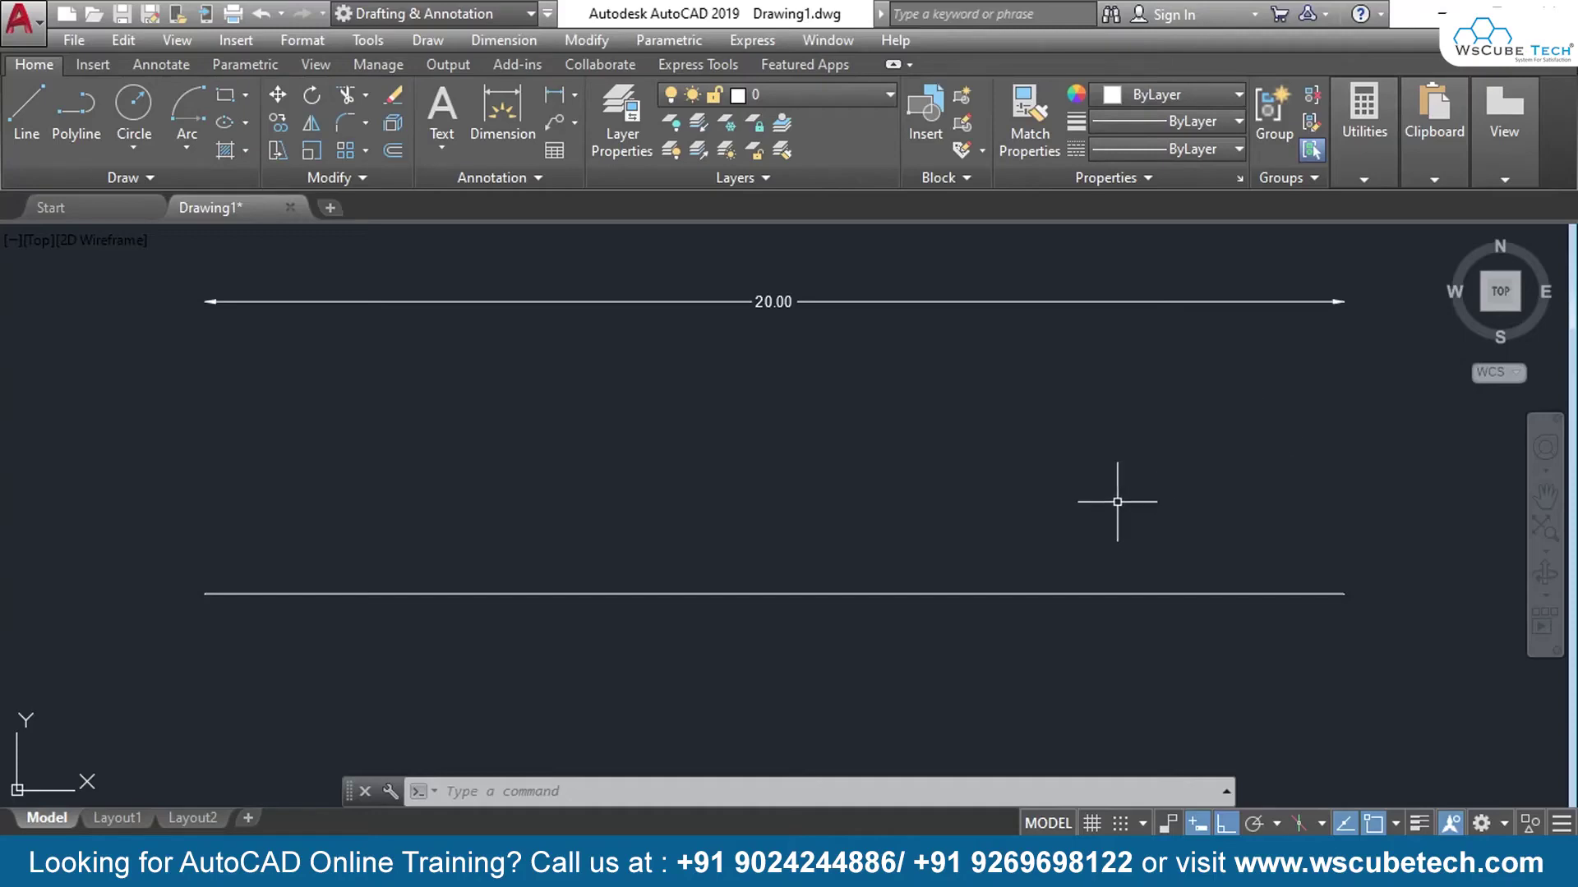
Erase the line and its dimension, then draw a circle of radius 10
{"action": "key", "text": "ctrl+a"}
{"action": "key", "text": "Delete"}
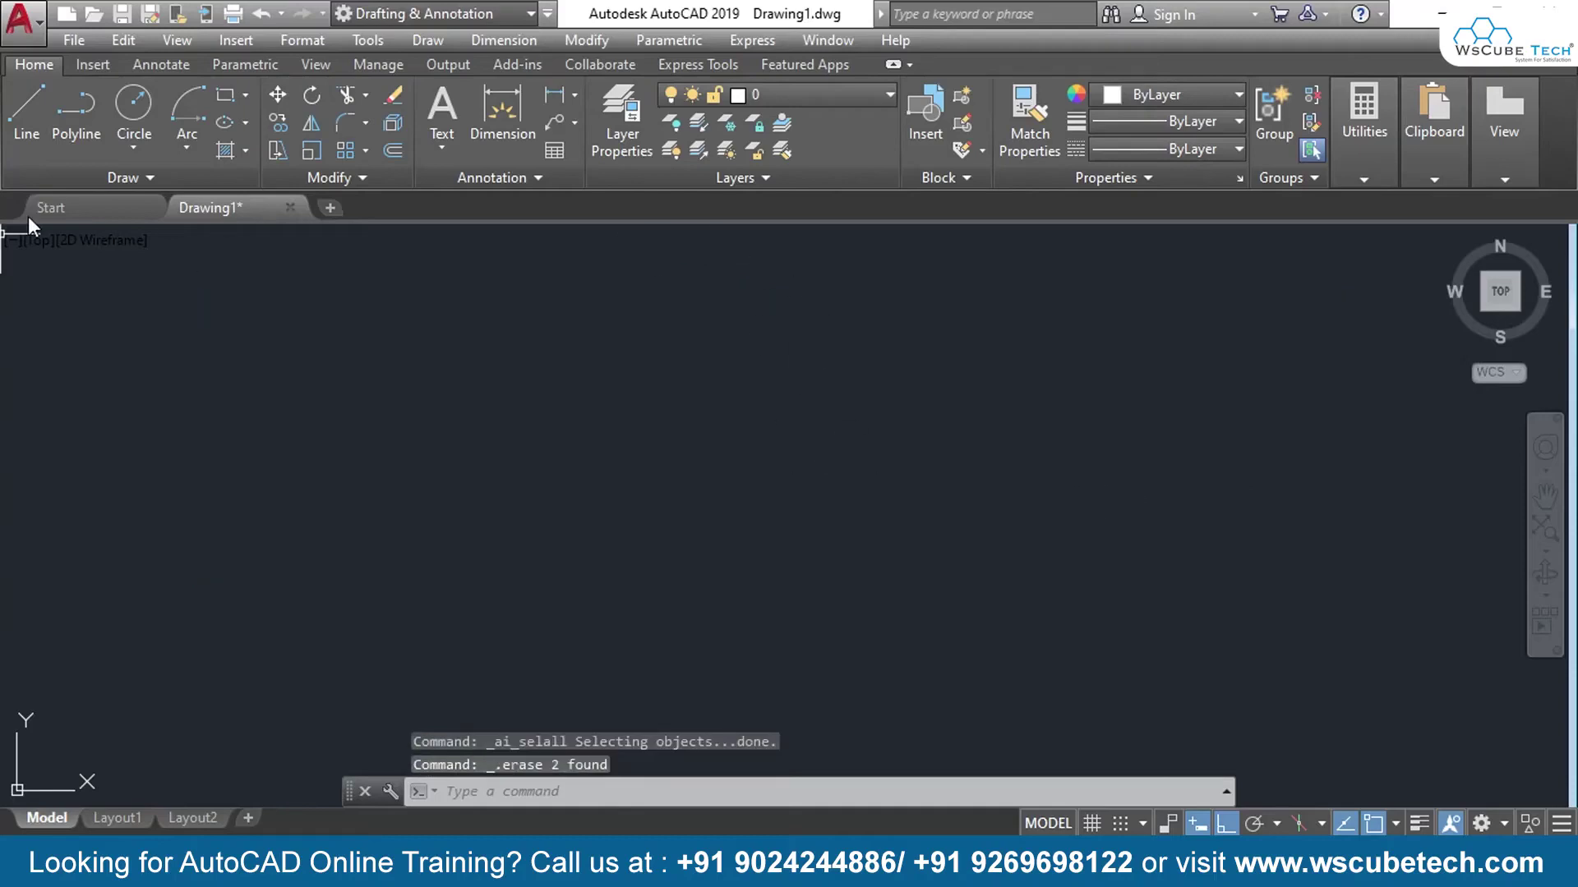
{"action": "left_click", "coordinate": [133, 106]}
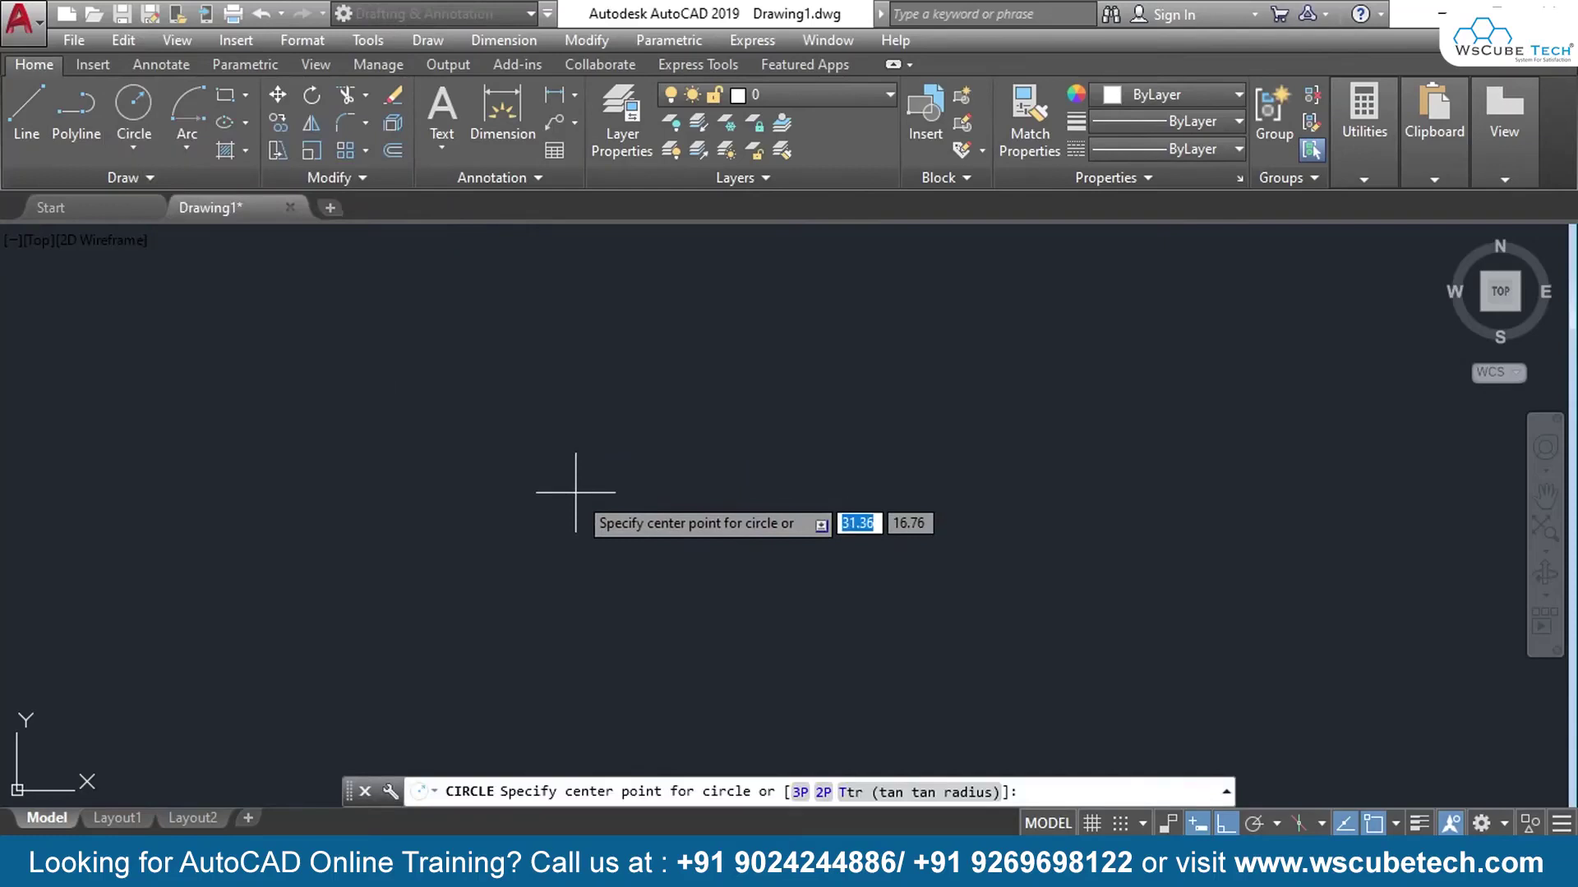
{"action": "left_click", "coordinate": [524, 462]}
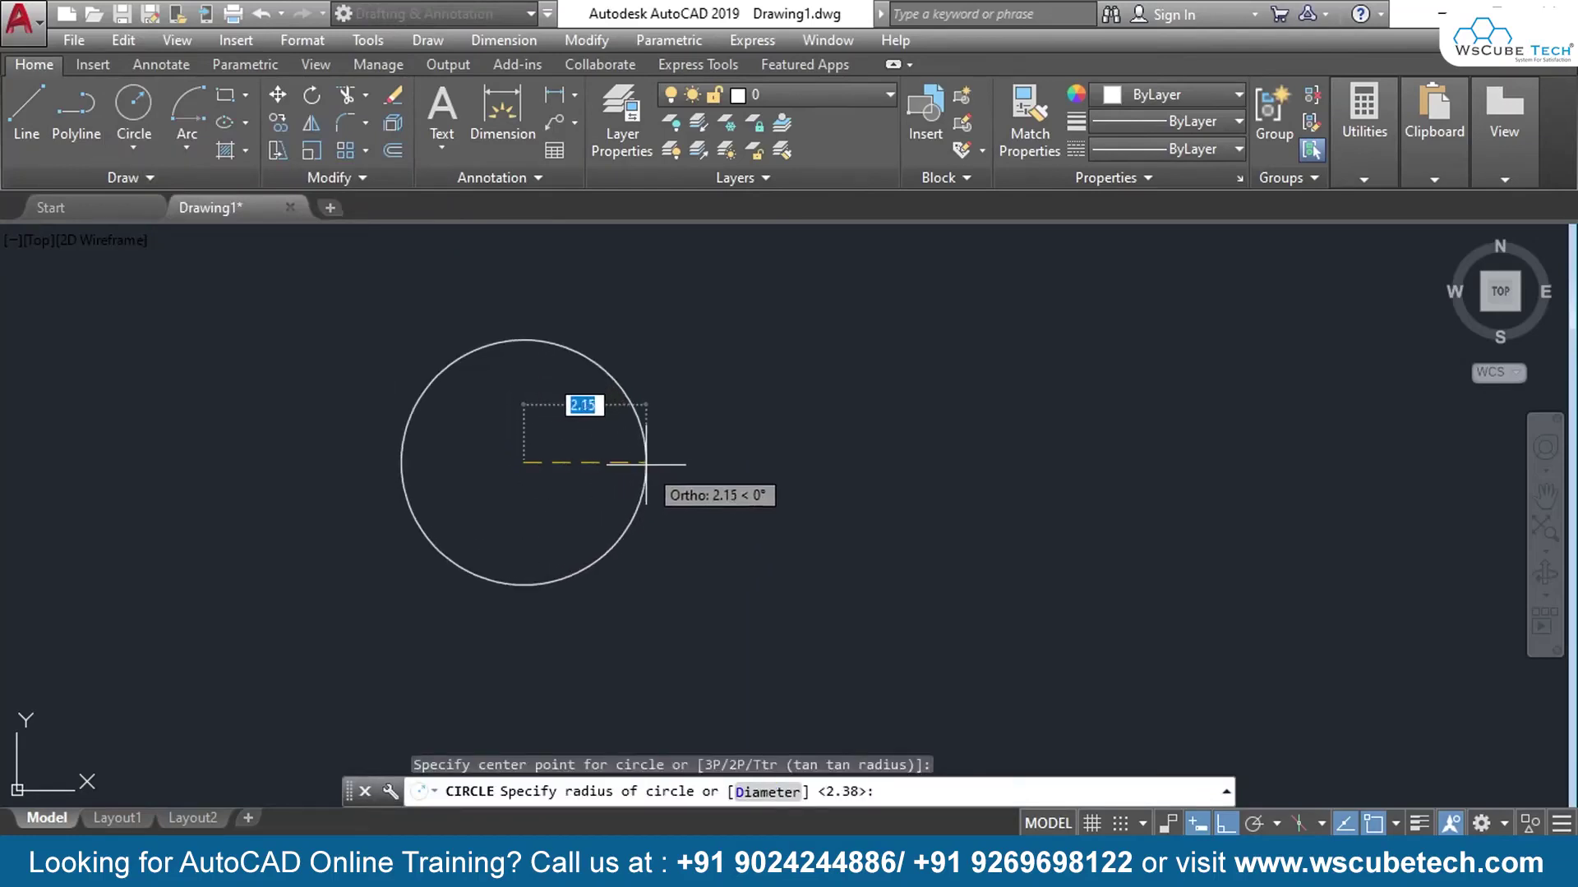
{"action": "type", "text": "10"}
{"action": "key", "text": "Return"}
{"action": "scroll", "coordinate": [634, 452], "scroll_direction": "down", "scroll_amount": 5}
{"action": "scroll", "coordinate": [634, 408], "scroll_direction": "up", "scroll_amount": 1}
{"action": "scroll", "coordinate": [634, 409], "scroll_direction": "down", "scroll_amount": 2}
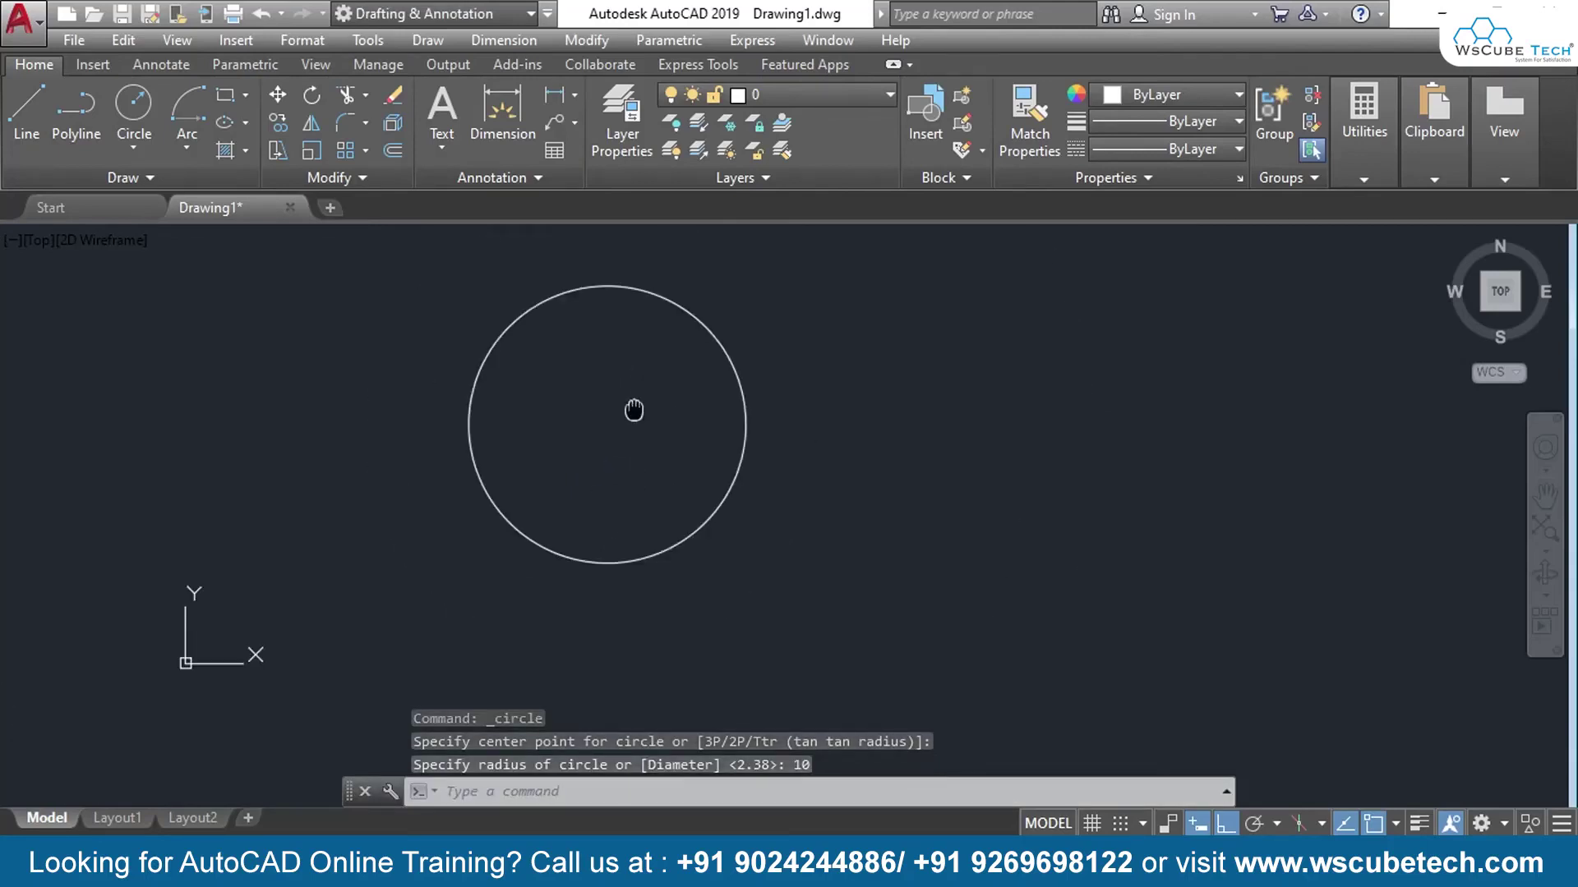
{"action": "middle_click_drag", "start_coordinate": [634, 409], "coordinate": [721, 456]}
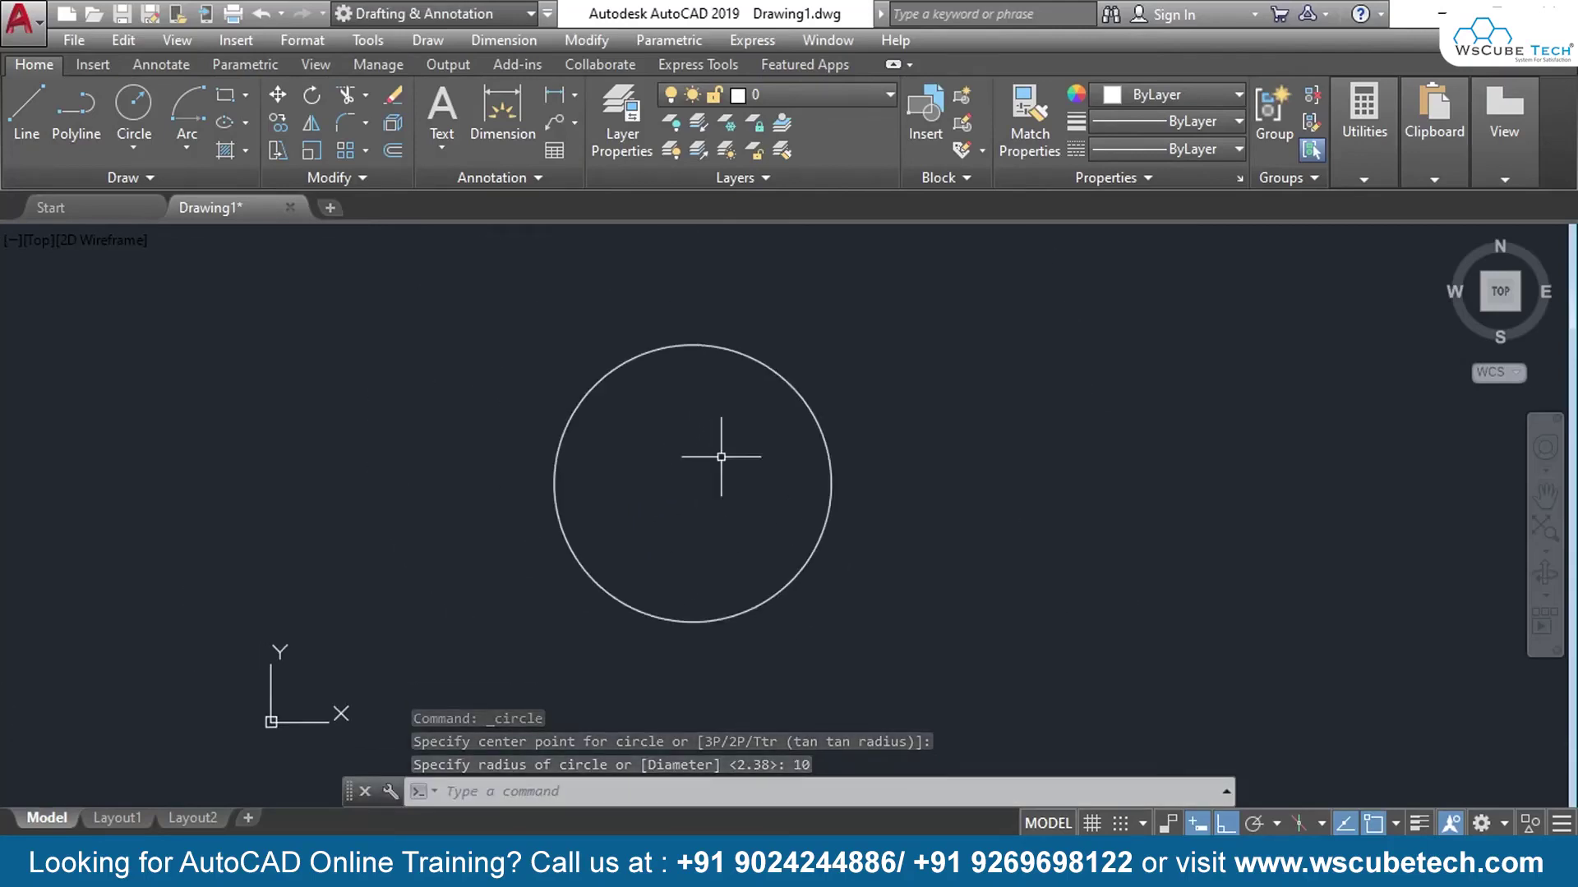
Start a radius dimension on the circle, then cancel and erase everything
{"action": "left_click", "coordinate": [575, 96]}
{"action": "left_click", "coordinate": [599, 342]}
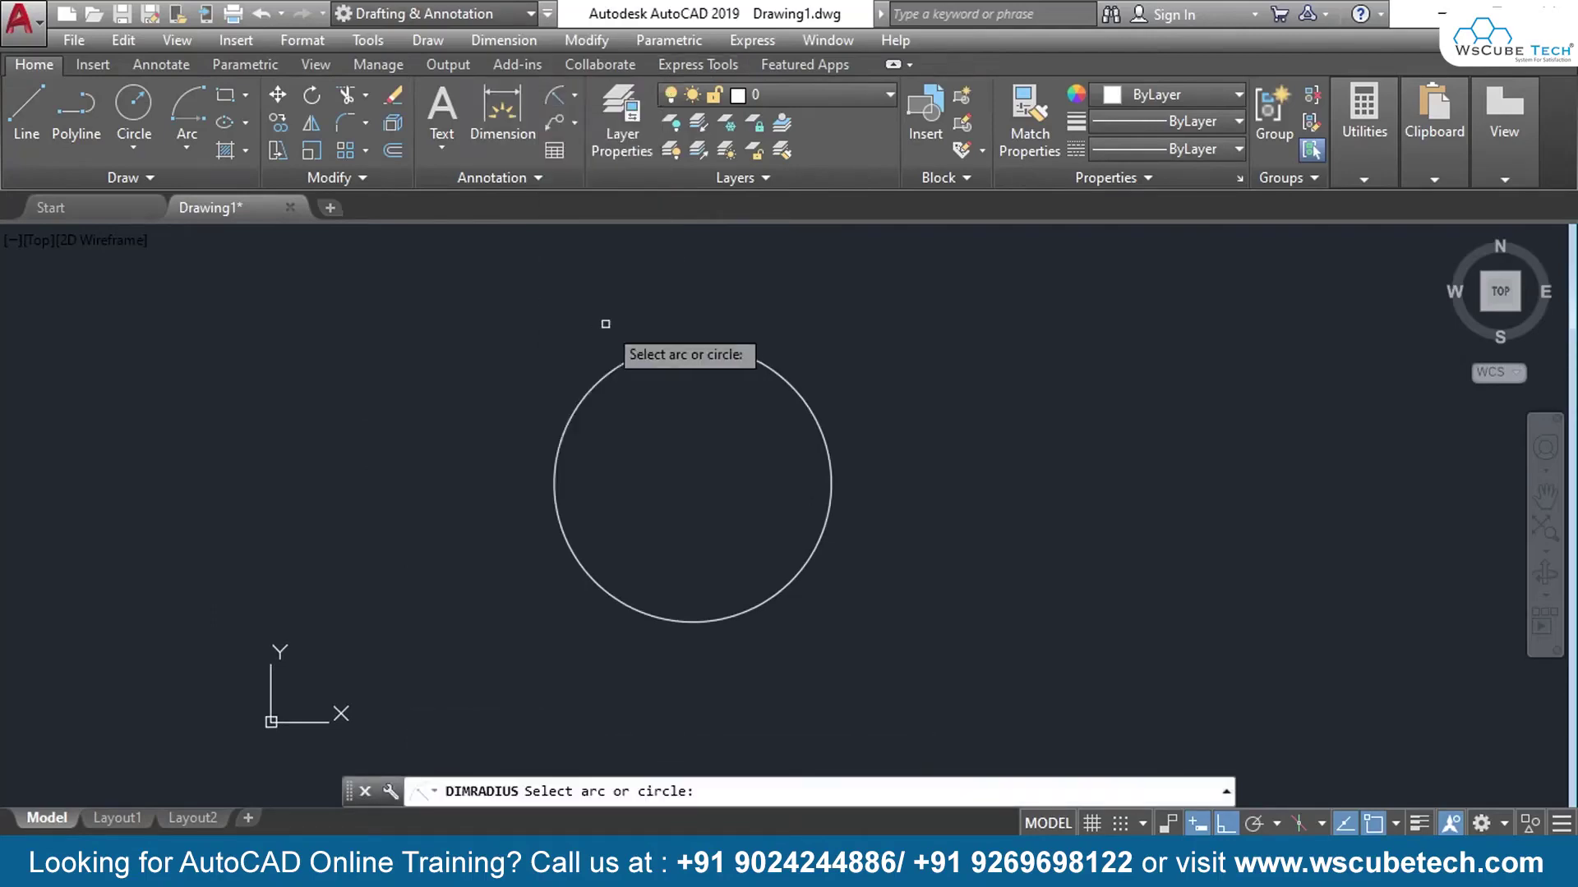
{"action": "left_click", "coordinate": [801, 401]}
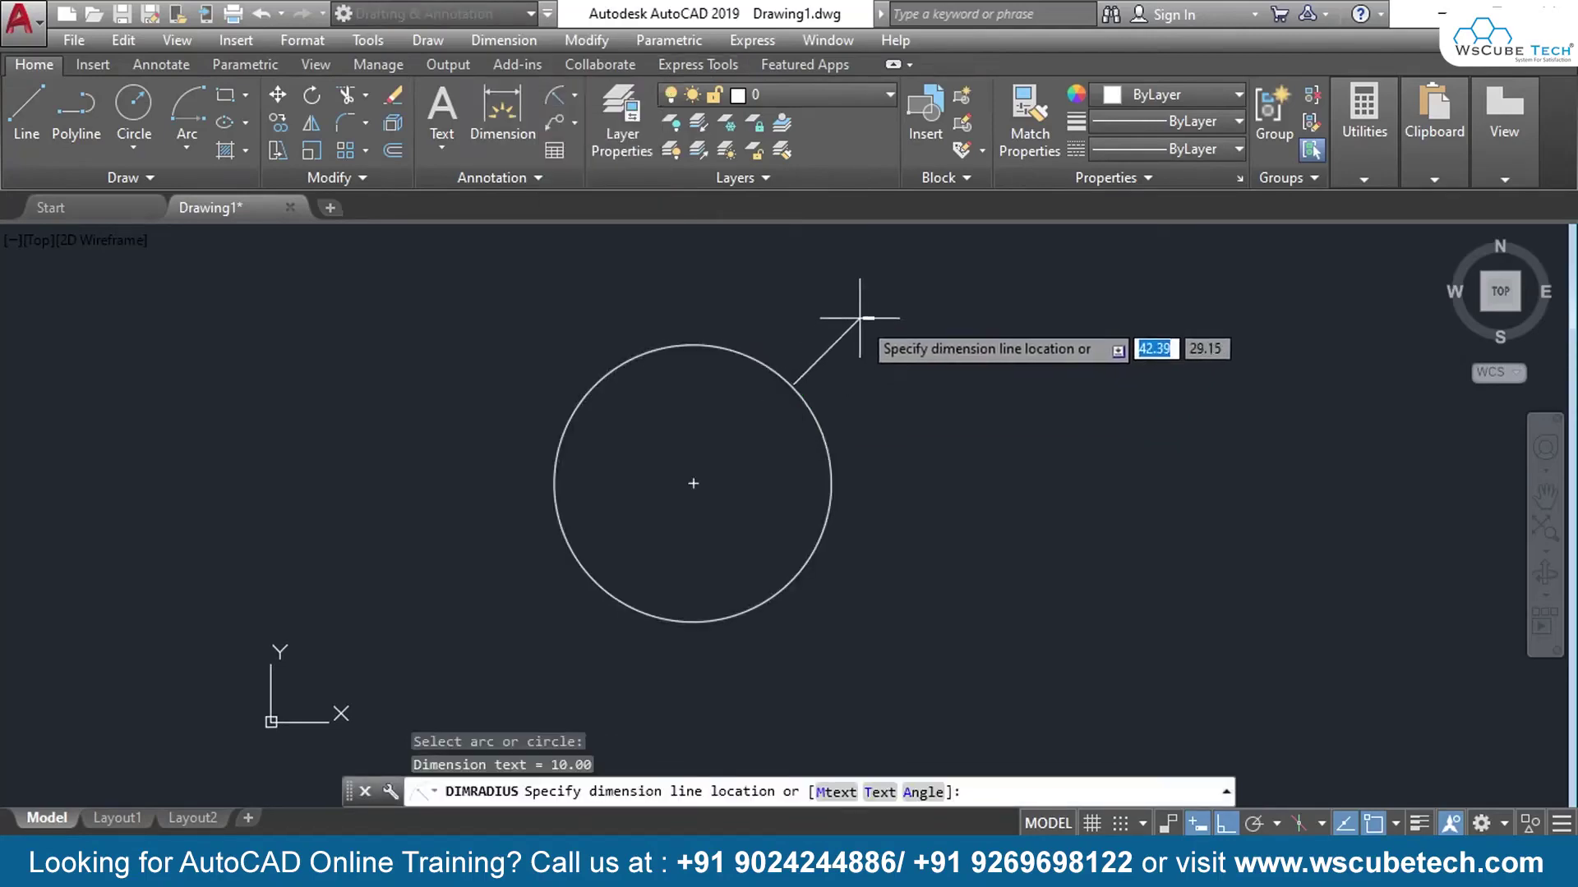
{"action": "scroll", "coordinate": [868, 361], "scroll_direction": "up", "scroll_amount": 2}
{"action": "scroll", "coordinate": [869, 362], "scroll_direction": "up", "scroll_amount": 1}
{"action": "scroll", "coordinate": [869, 361], "scroll_direction": "down", "scroll_amount": 1}
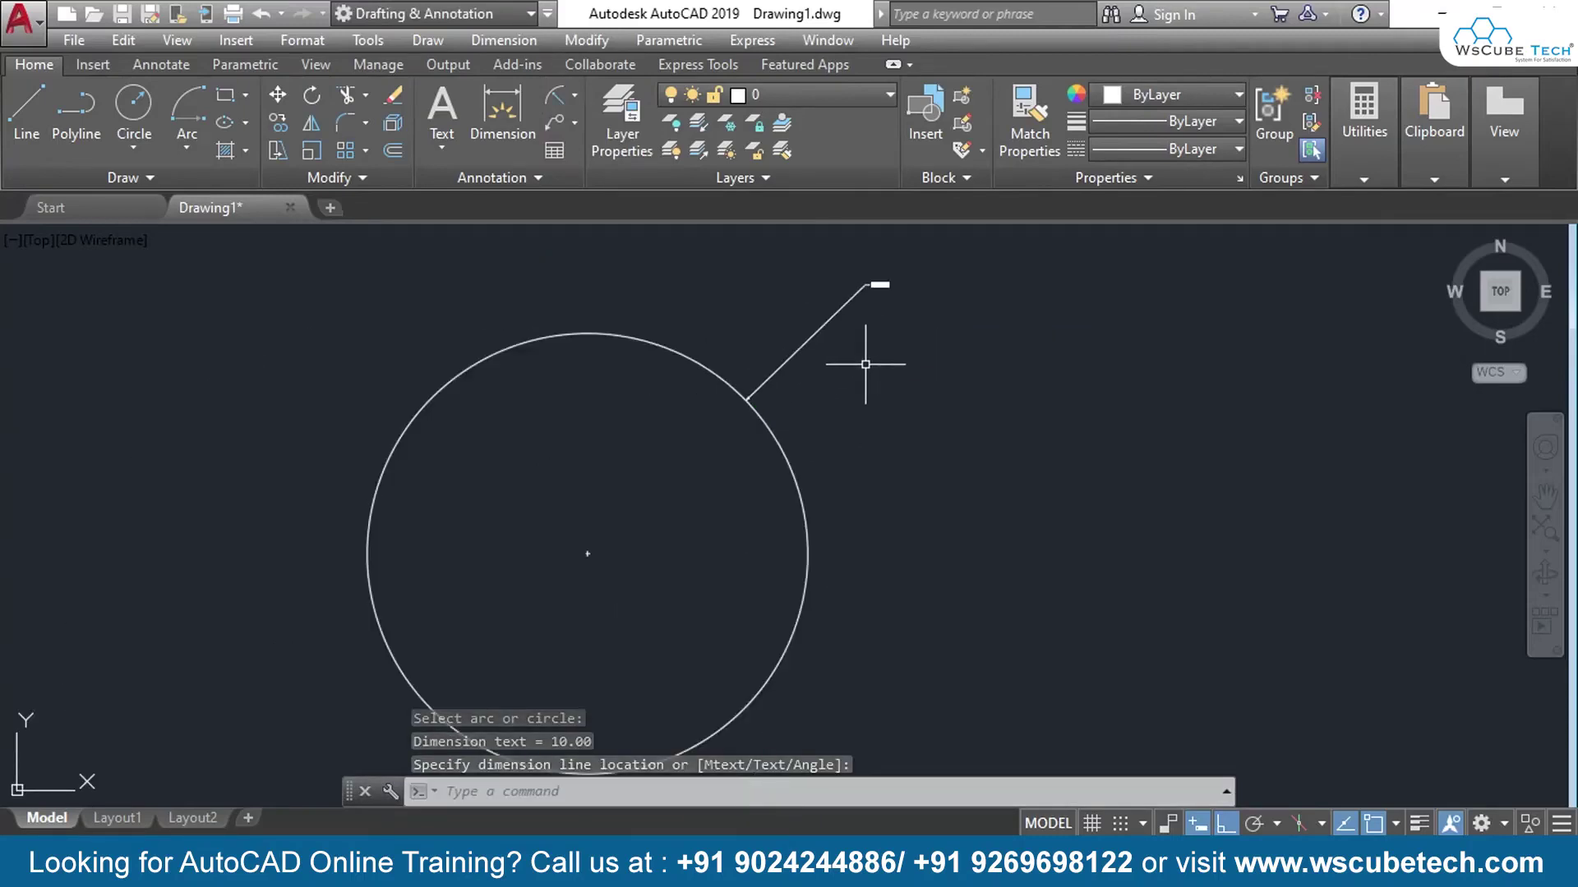
{"action": "key", "text": "Escape"}
{"action": "key", "text": "ctrl+a"}
{"action": "key", "text": "Delete"}
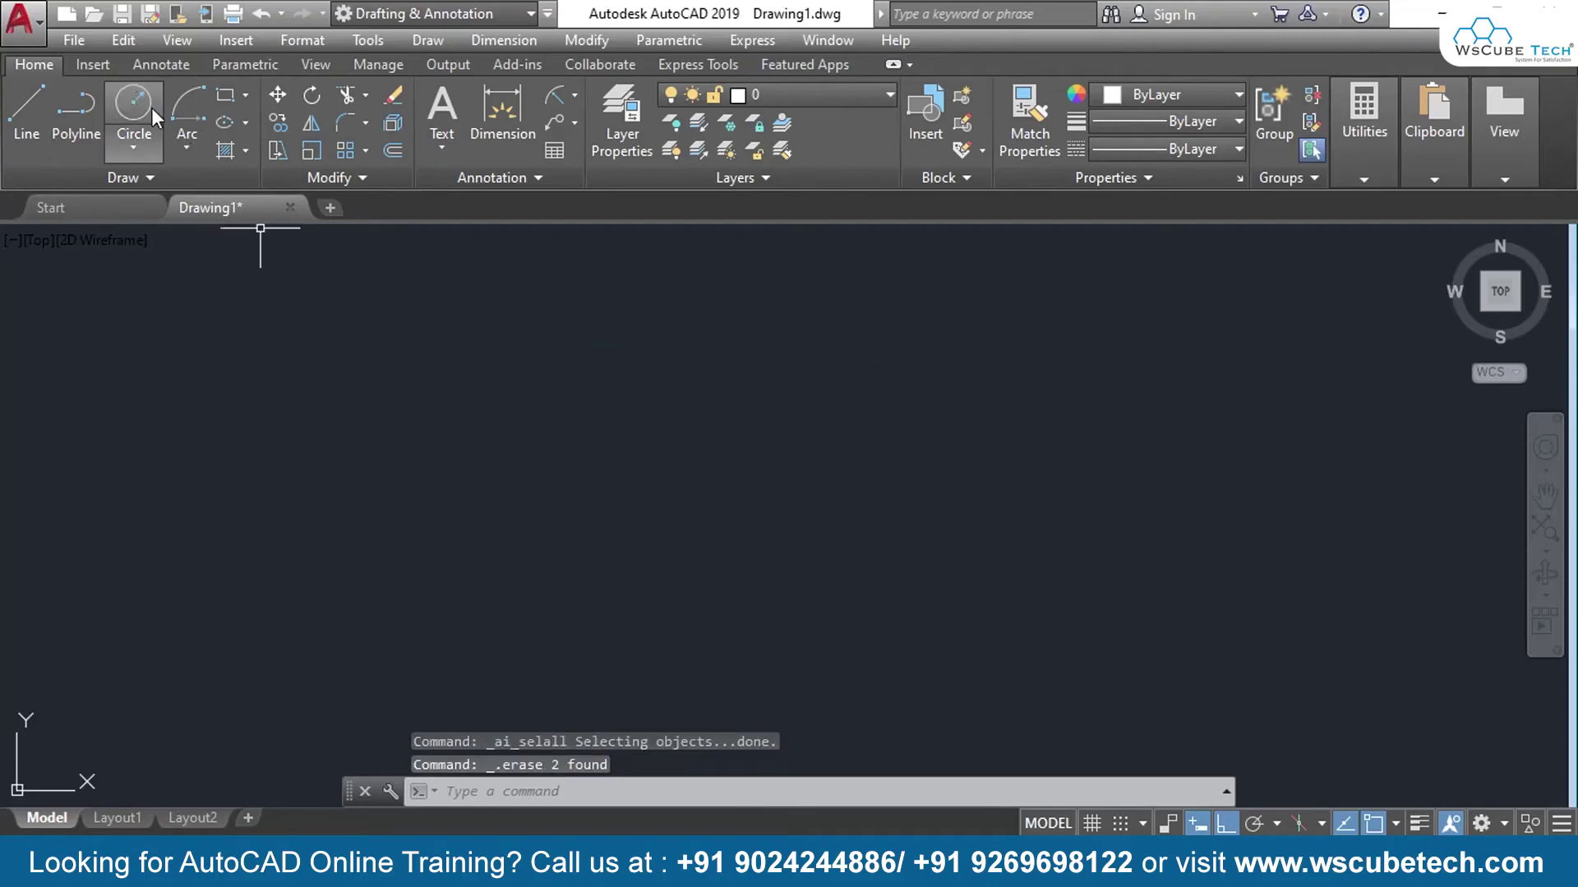
Draw a new circle with radius 3
{"action": "left_click", "coordinate": [134, 103]}
{"action": "left_click", "coordinate": [527, 451]}
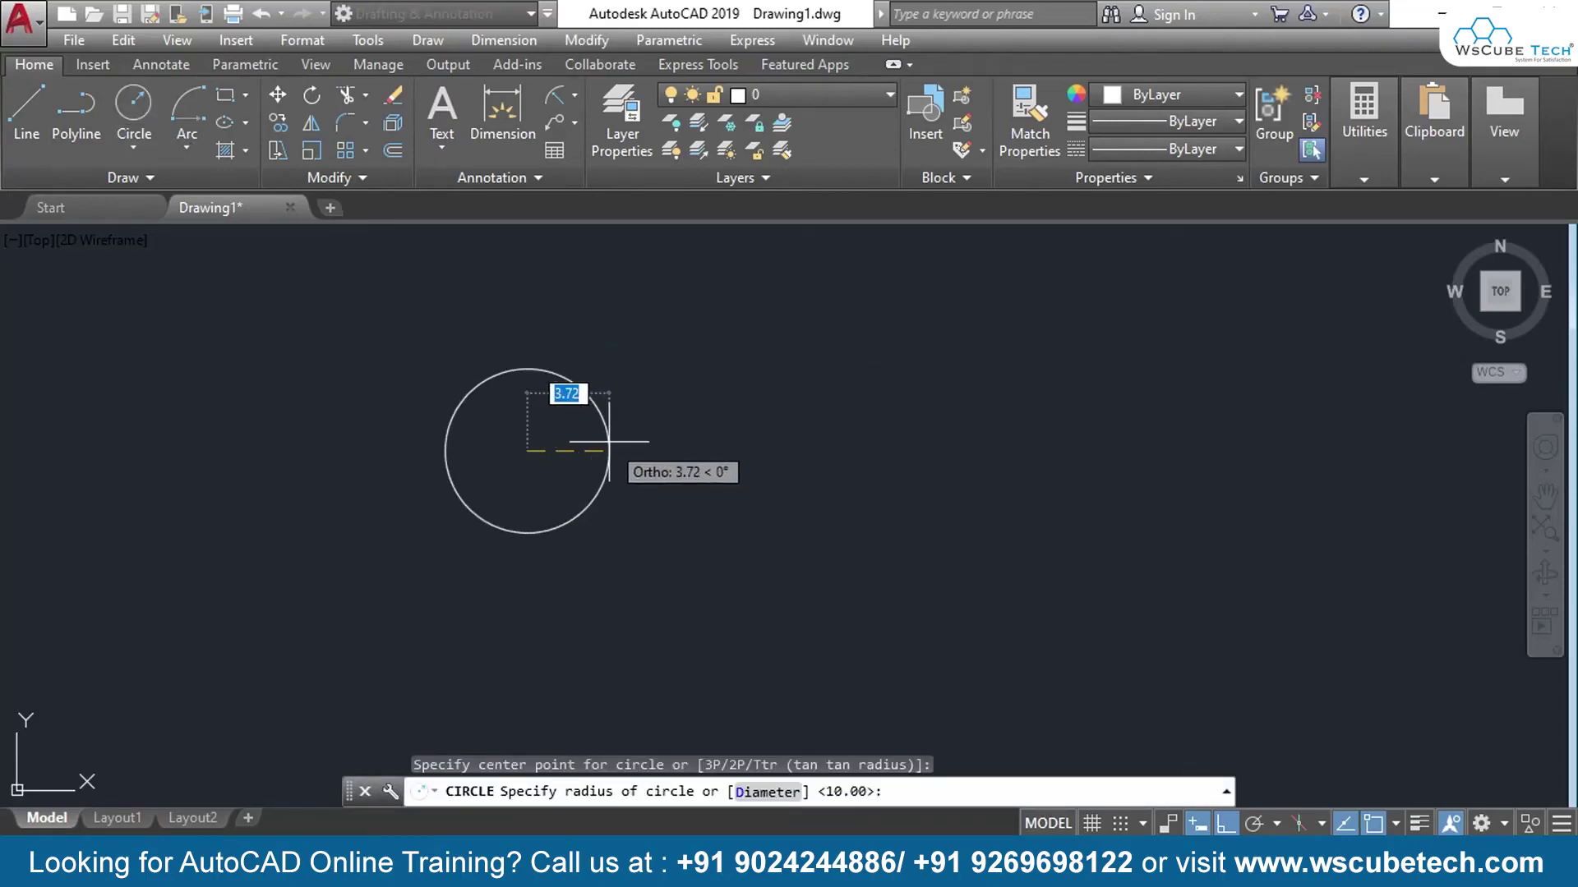
{"action": "type", "text": "3"}
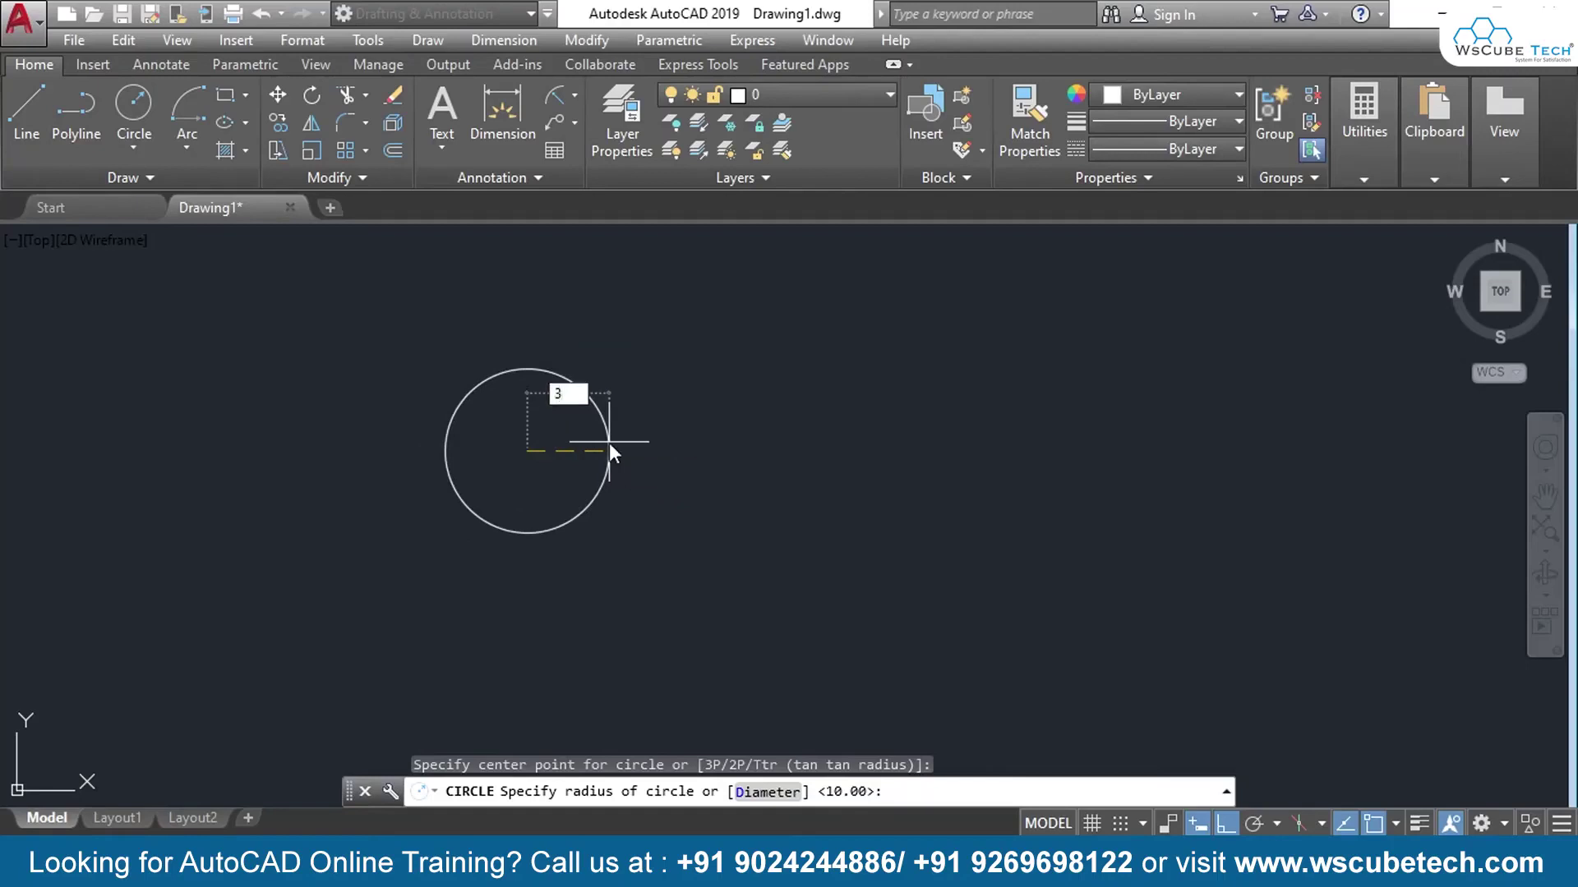
{"action": "key", "text": "Return"}
{"action": "scroll", "coordinate": [571, 392], "scroll_direction": "up", "scroll_amount": 3}
{"action": "middle_click_drag", "start_coordinate": [571, 392], "coordinate": [697, 312]}
Label the circle with an R3.00 radius dimension, then start MEASUREGEOM
{"action": "left_click", "coordinate": [555, 95]}
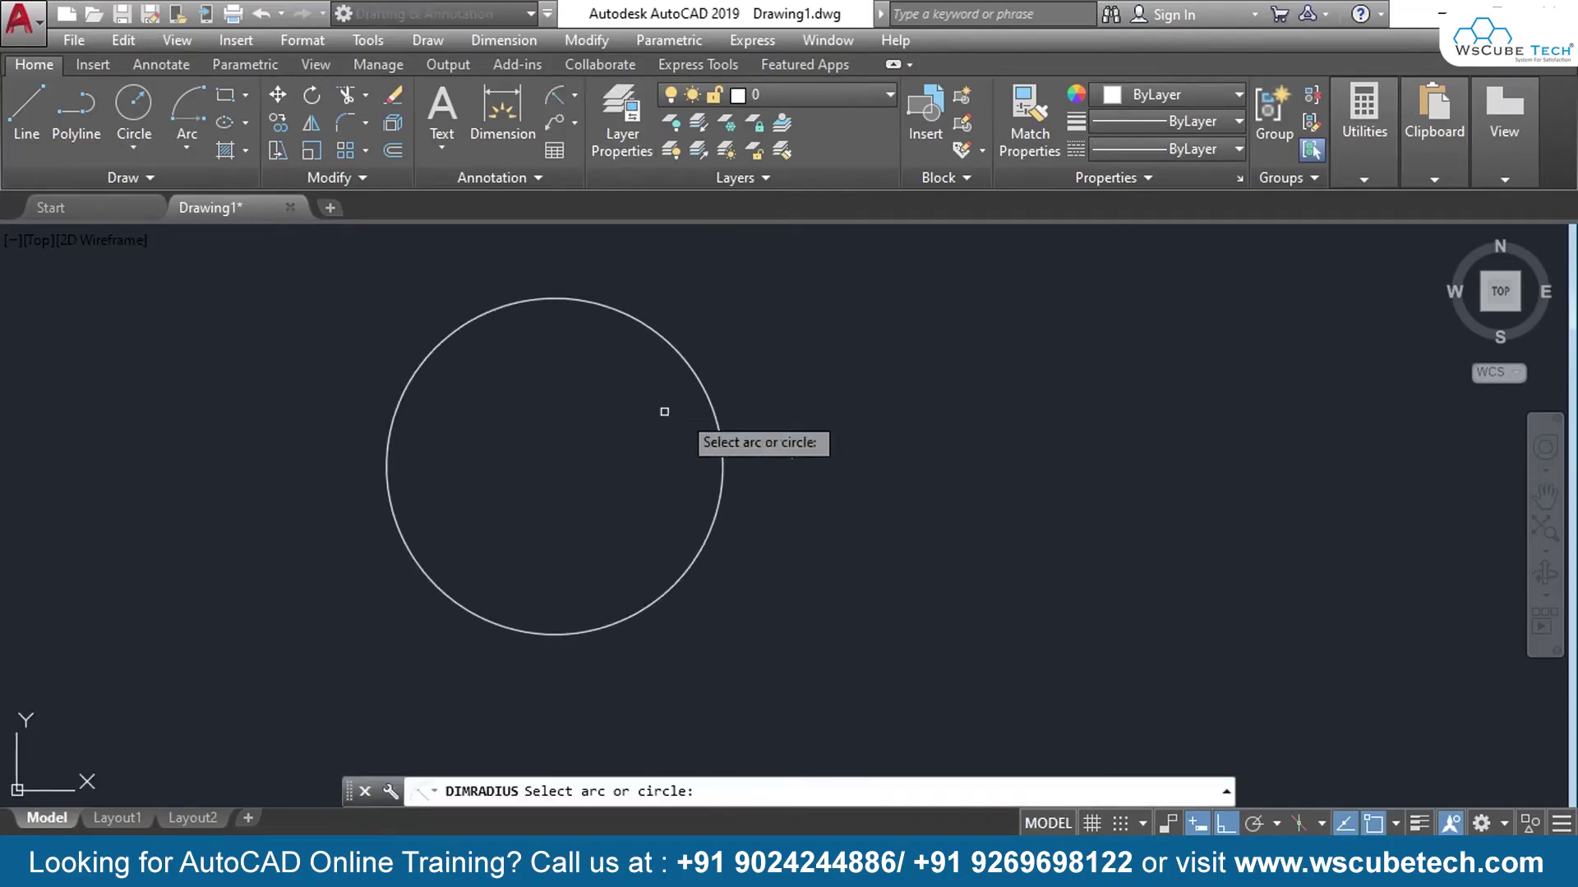
{"action": "left_click", "coordinate": [708, 401]}
{"action": "left_click", "coordinate": [773, 335]}
{"action": "scroll", "coordinate": [821, 435], "scroll_direction": "up", "scroll_amount": 2}
{"action": "scroll", "coordinate": [820, 435], "scroll_direction": "down", "scroll_amount": 2}
{"action": "middle_click_drag", "start_coordinate": [821, 433], "coordinate": [920, 434]}
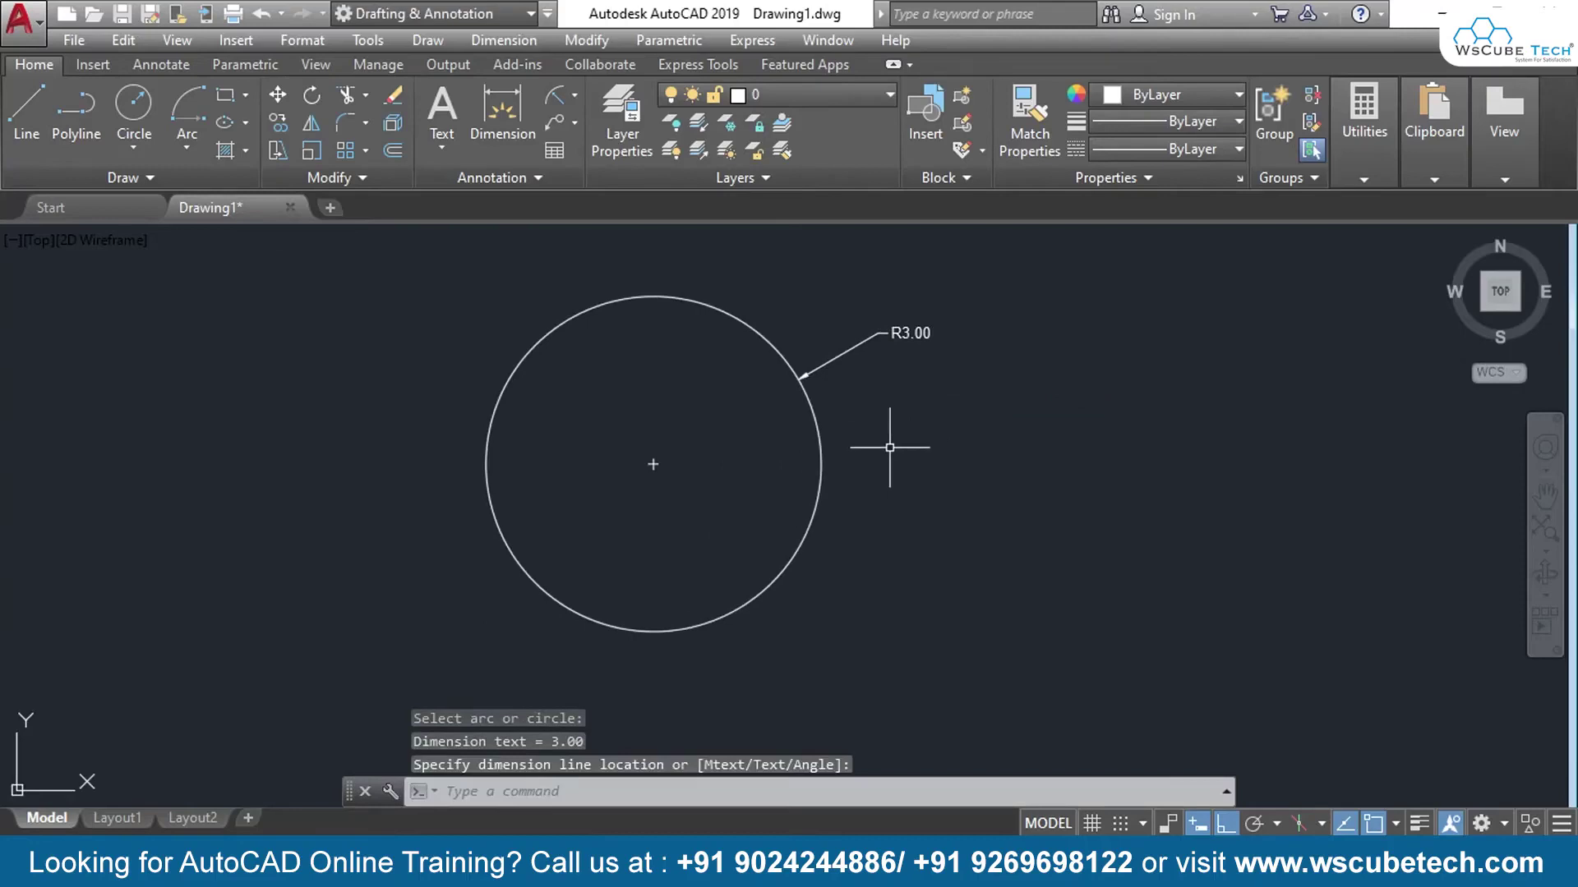
{"action": "type", "text": "mea"}
{"action": "key", "text": "Return"}
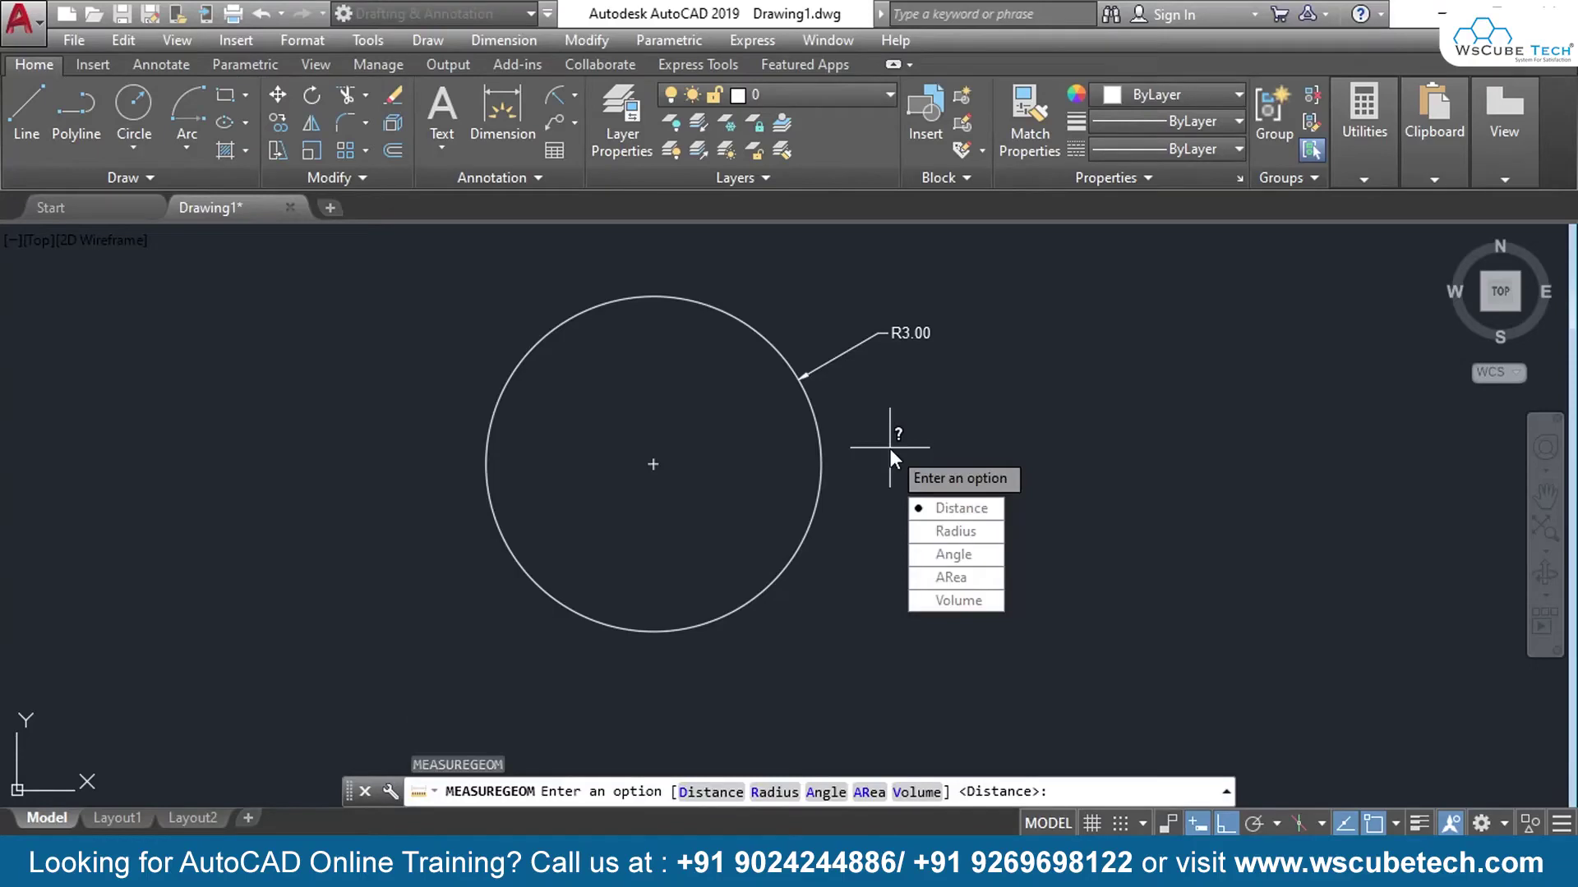
Measure the circle with the Radius option: radius 3.00, diameter 6.00
{"action": "left_click", "coordinate": [956, 531]}
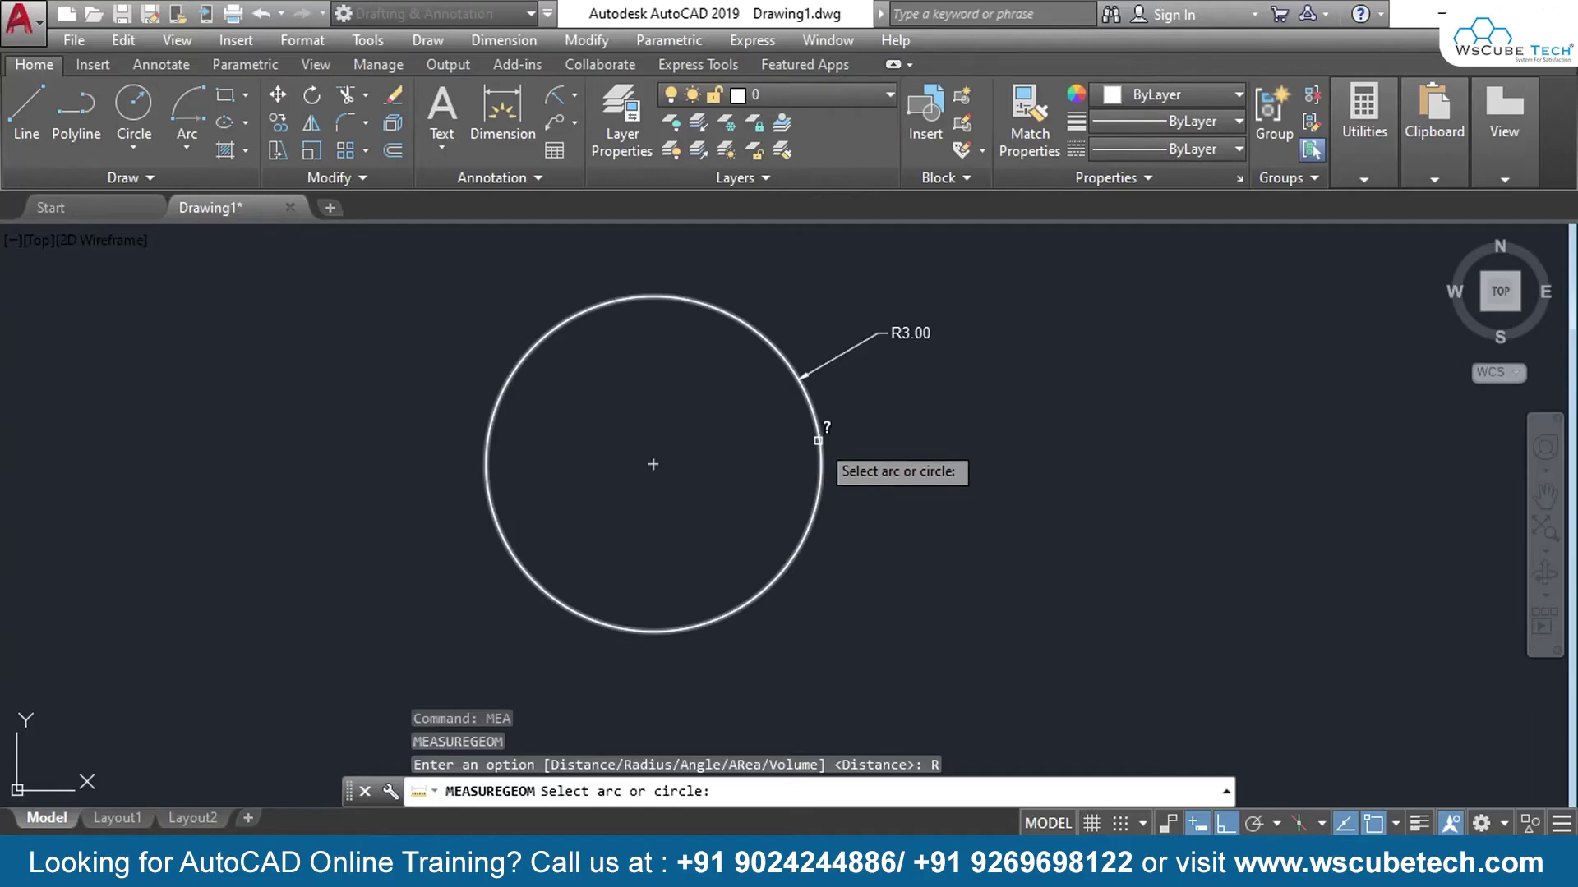
{"action": "left_click", "coordinate": [819, 441]}
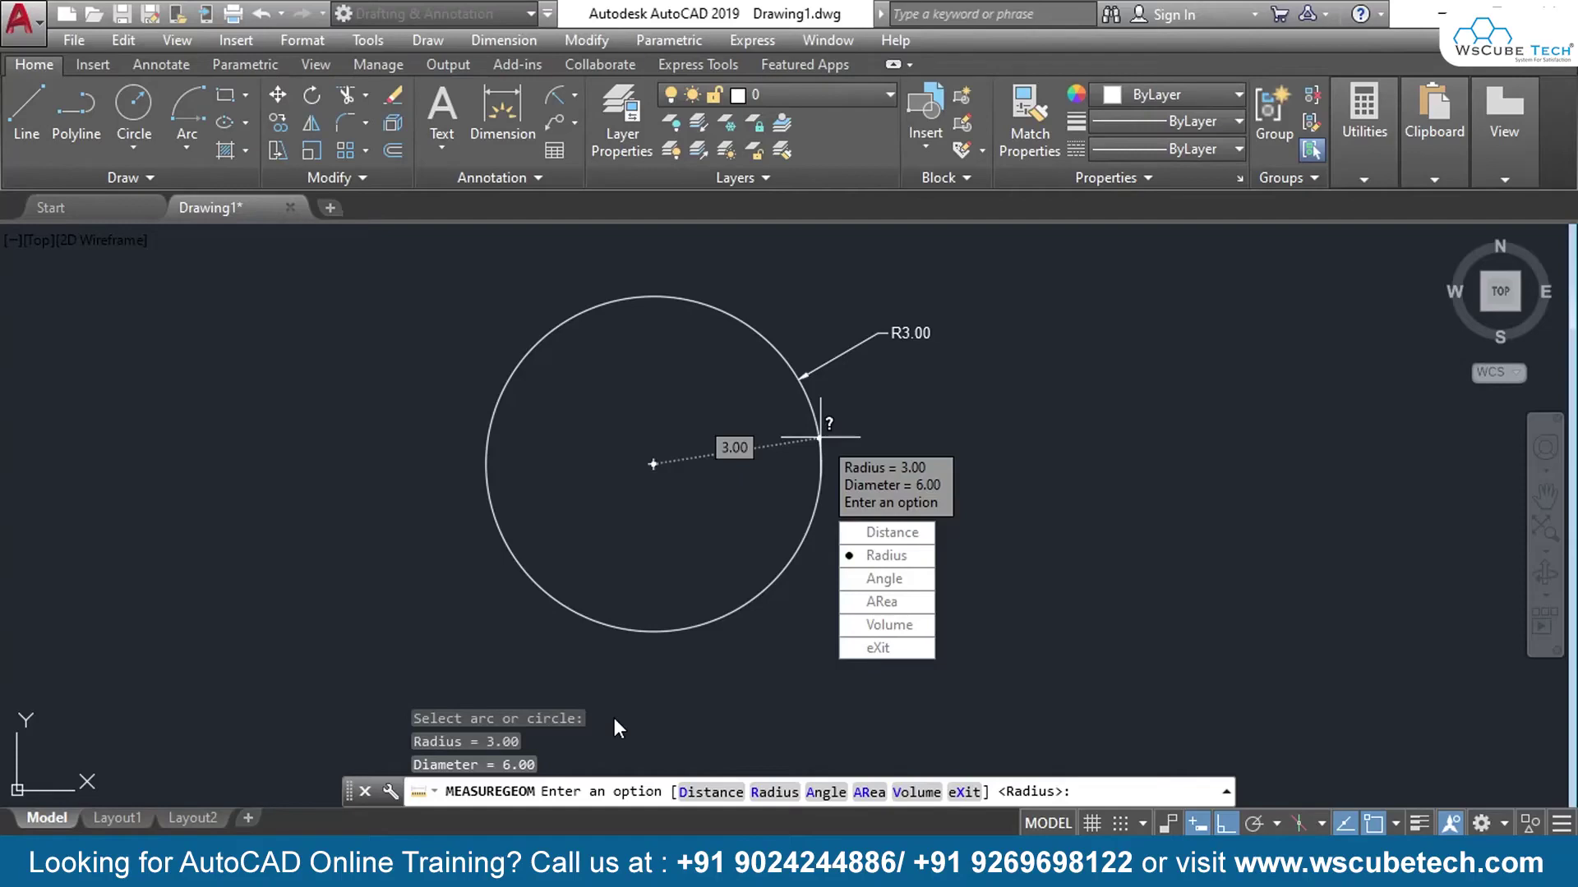
{"action": "key", "text": "Return"}
{"action": "key", "text": "Return"}
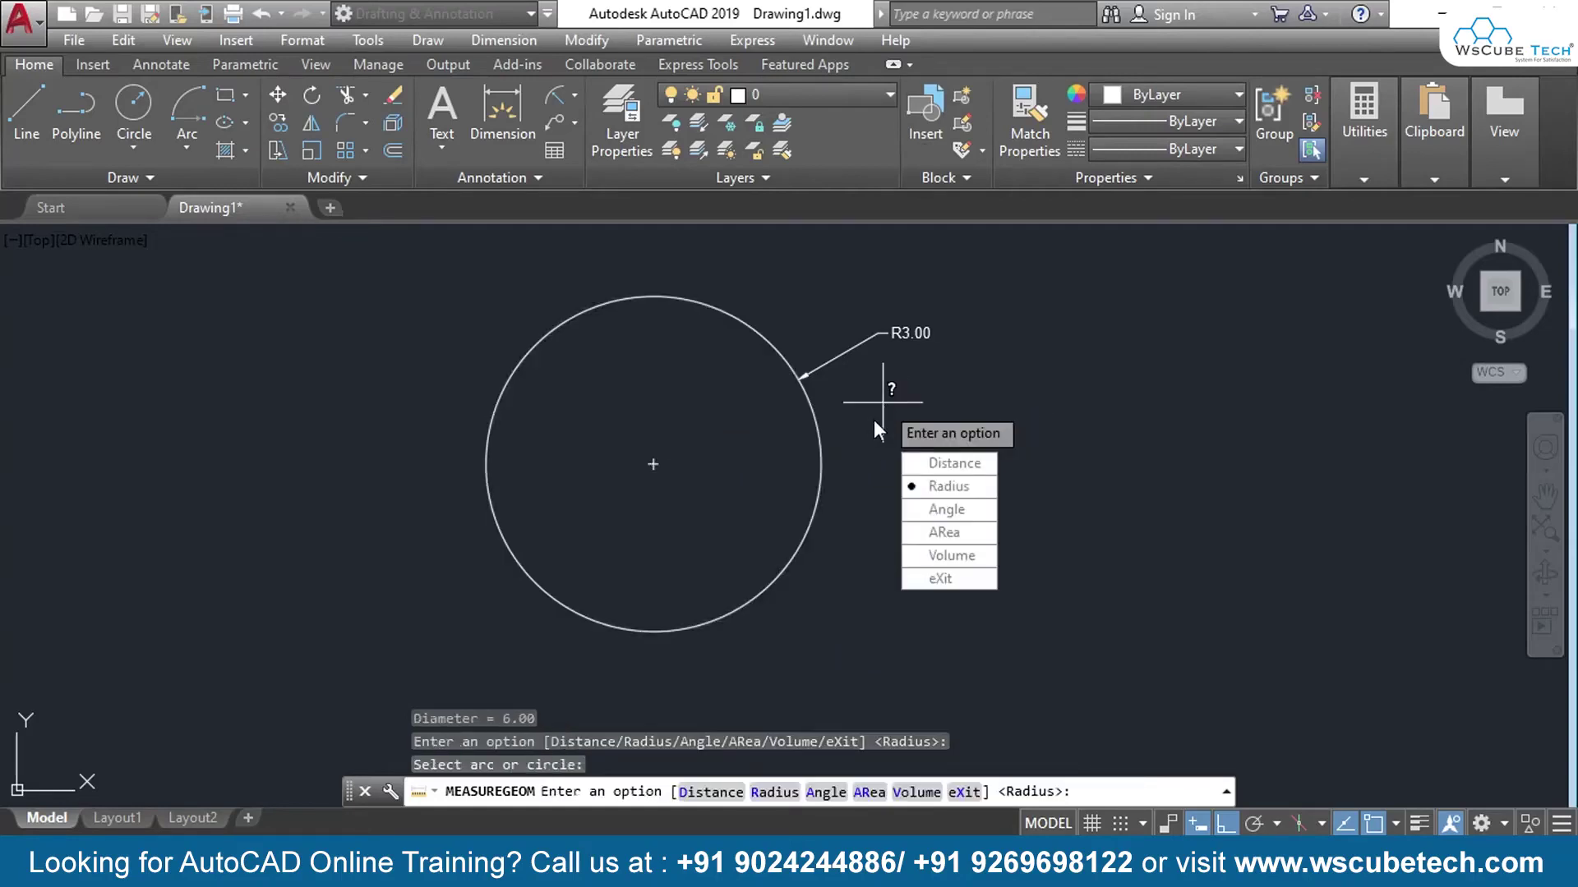
Erase the circle and its dimension with a crossing window
{"action": "key", "text": "Escape"}
{"action": "left_click", "coordinate": [987, 283]}
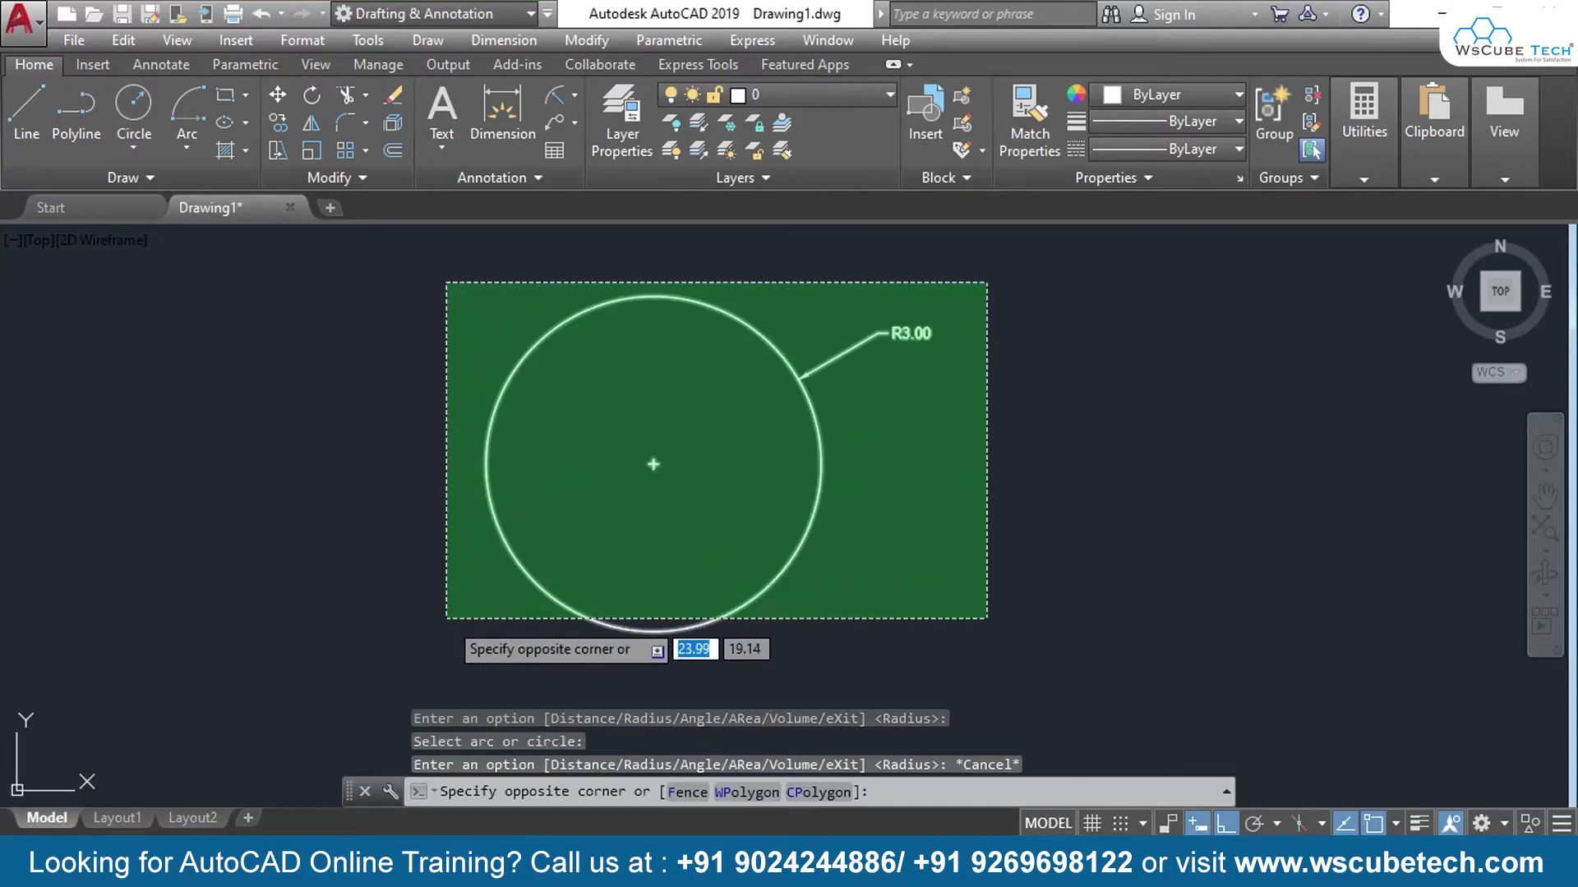
{"action": "left_click", "coordinate": [465, 585]}
{"action": "key", "text": "Delete"}
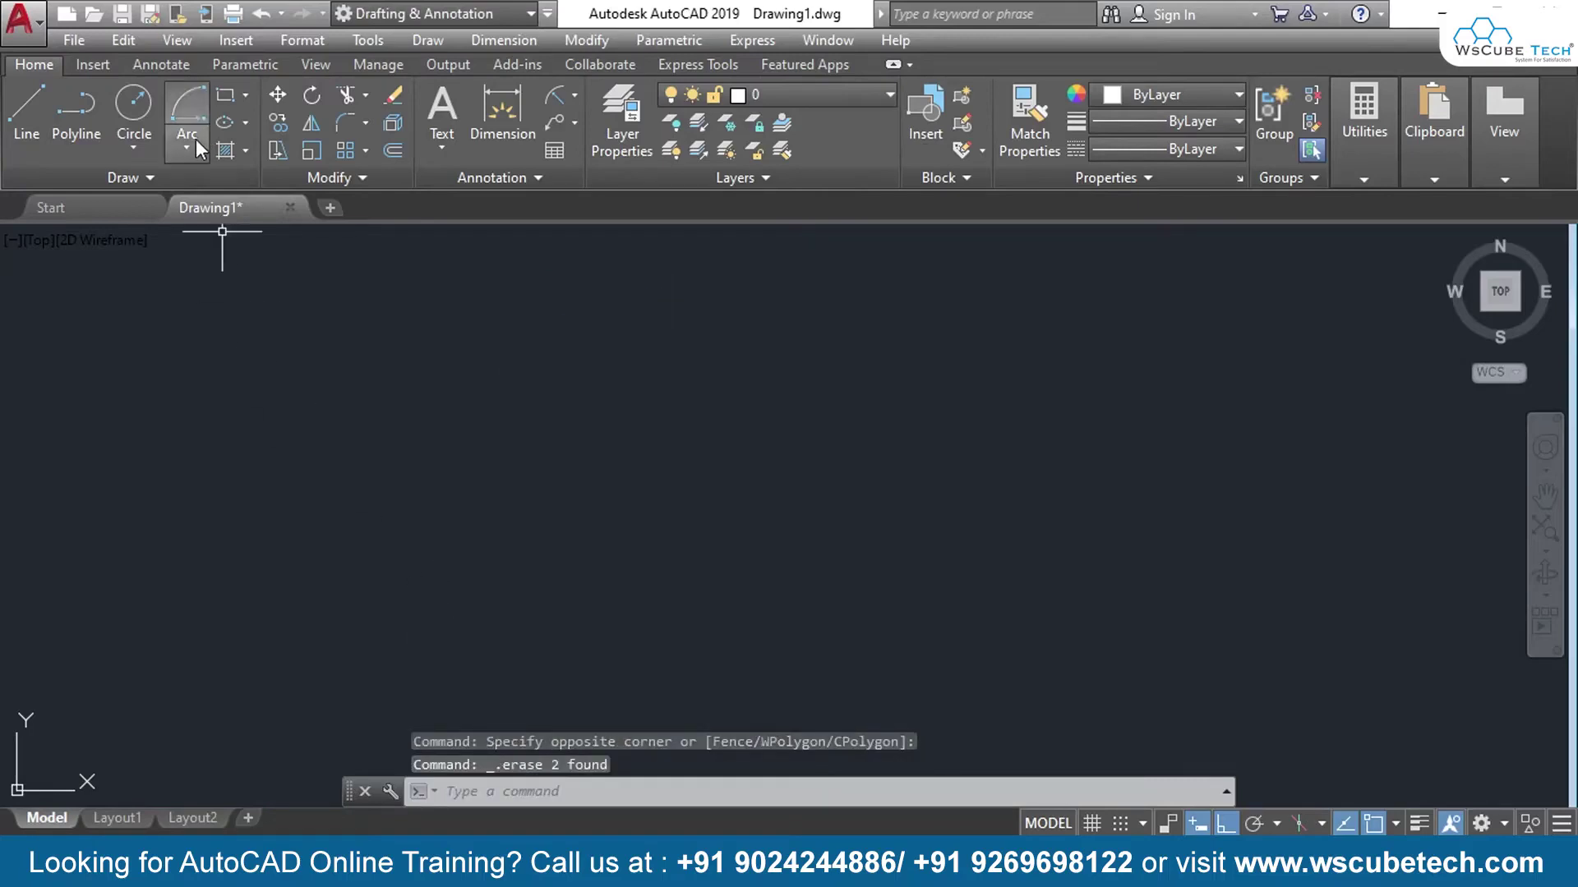
Try a Start, Center, Angle arc, pick start and centre, then cancel it
{"action": "left_click", "coordinate": [195, 140]}
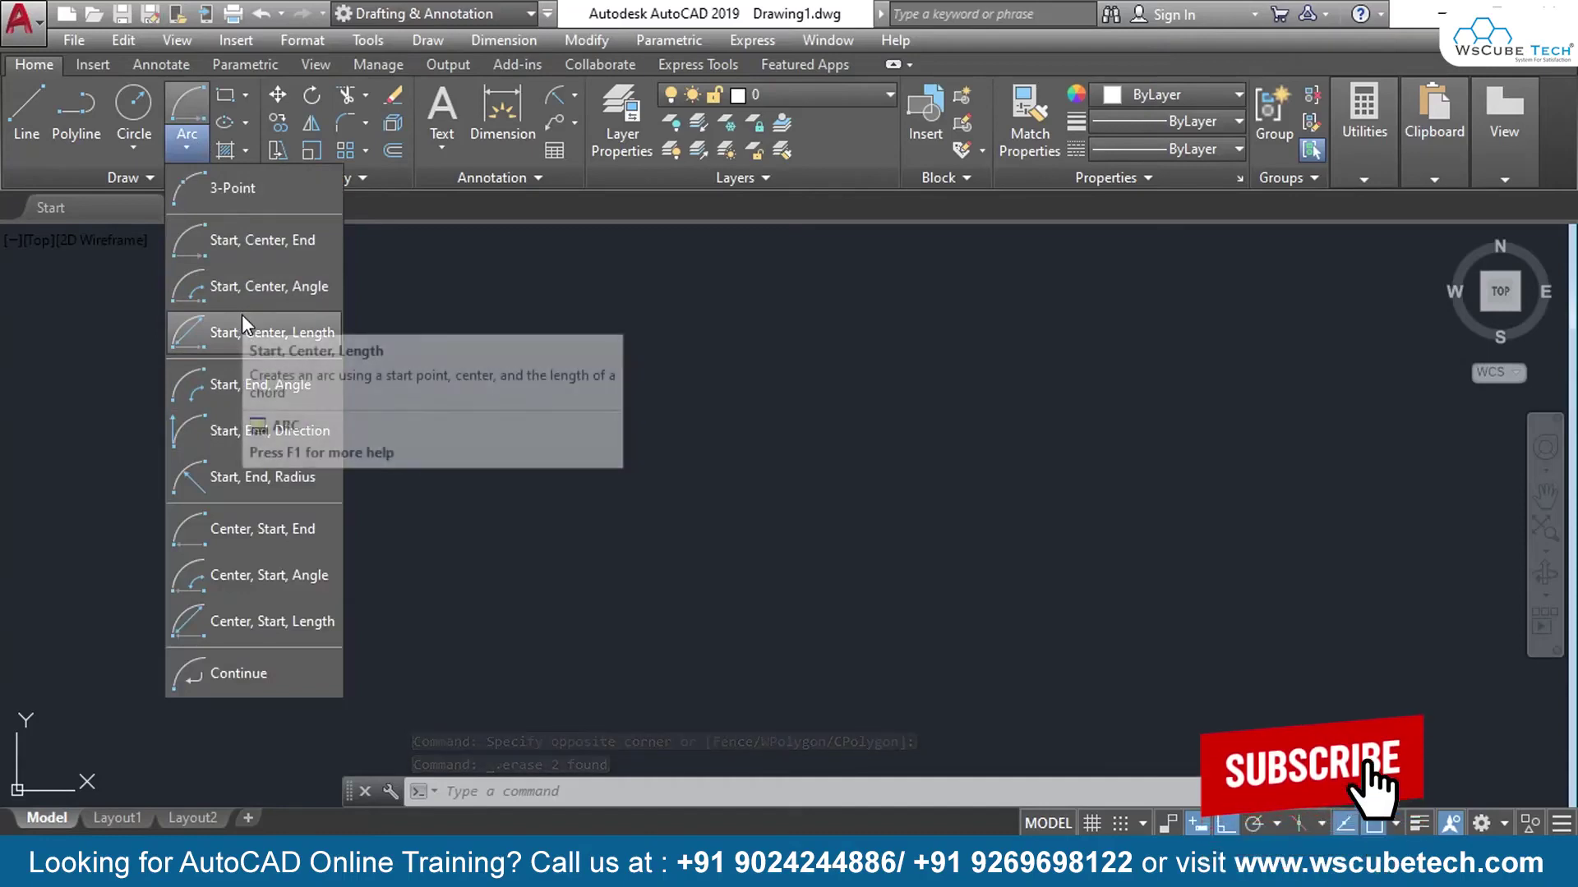
{"action": "left_click", "coordinate": [243, 293]}
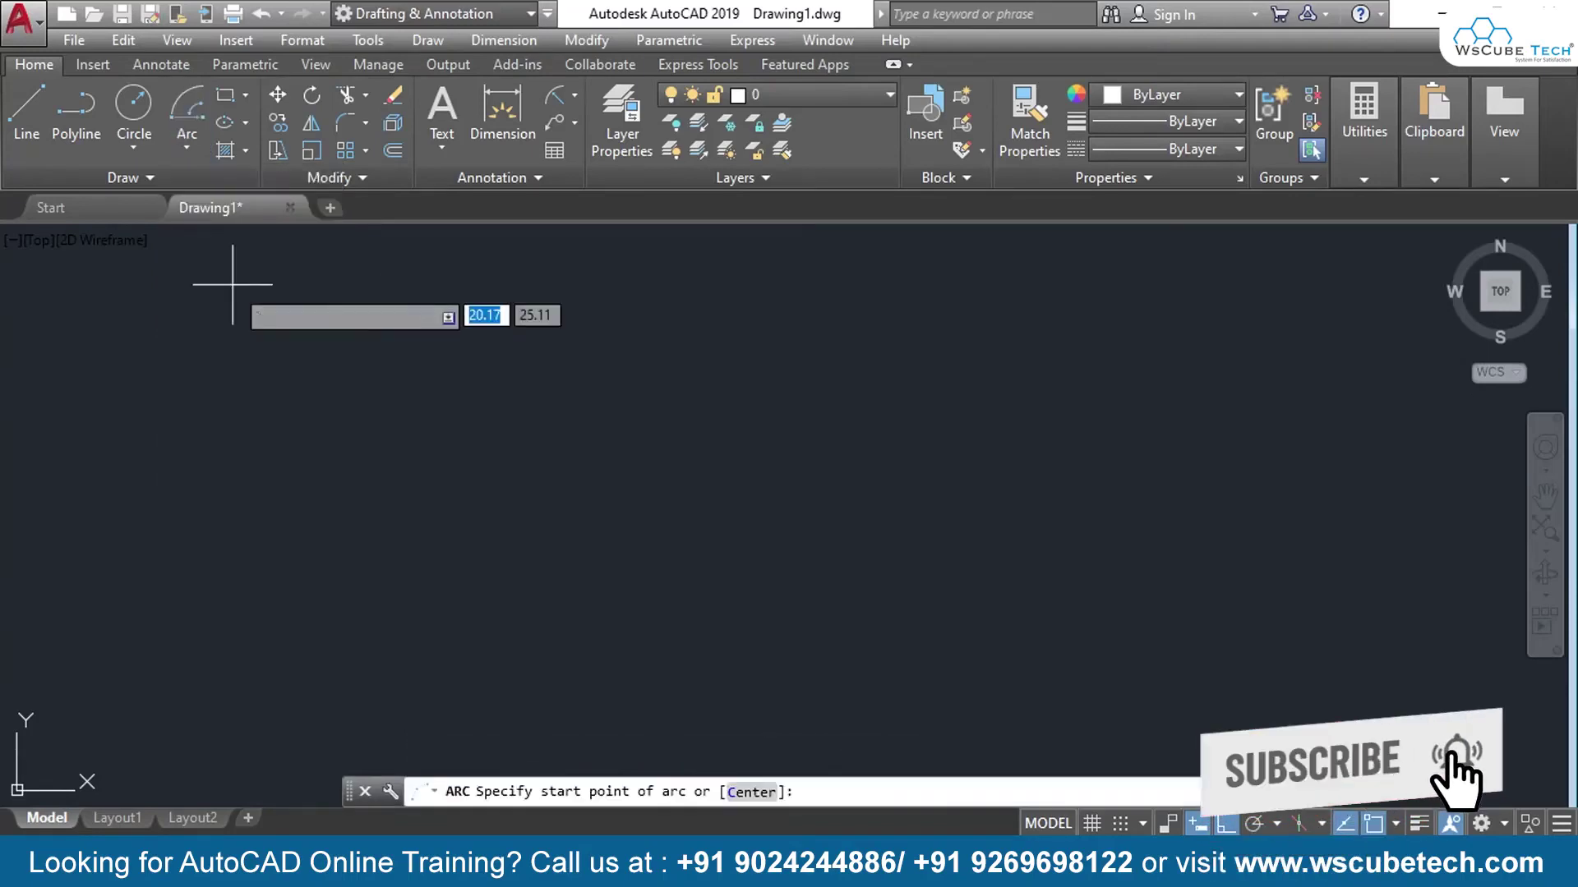
{"action": "left_click", "coordinate": [529, 535]}
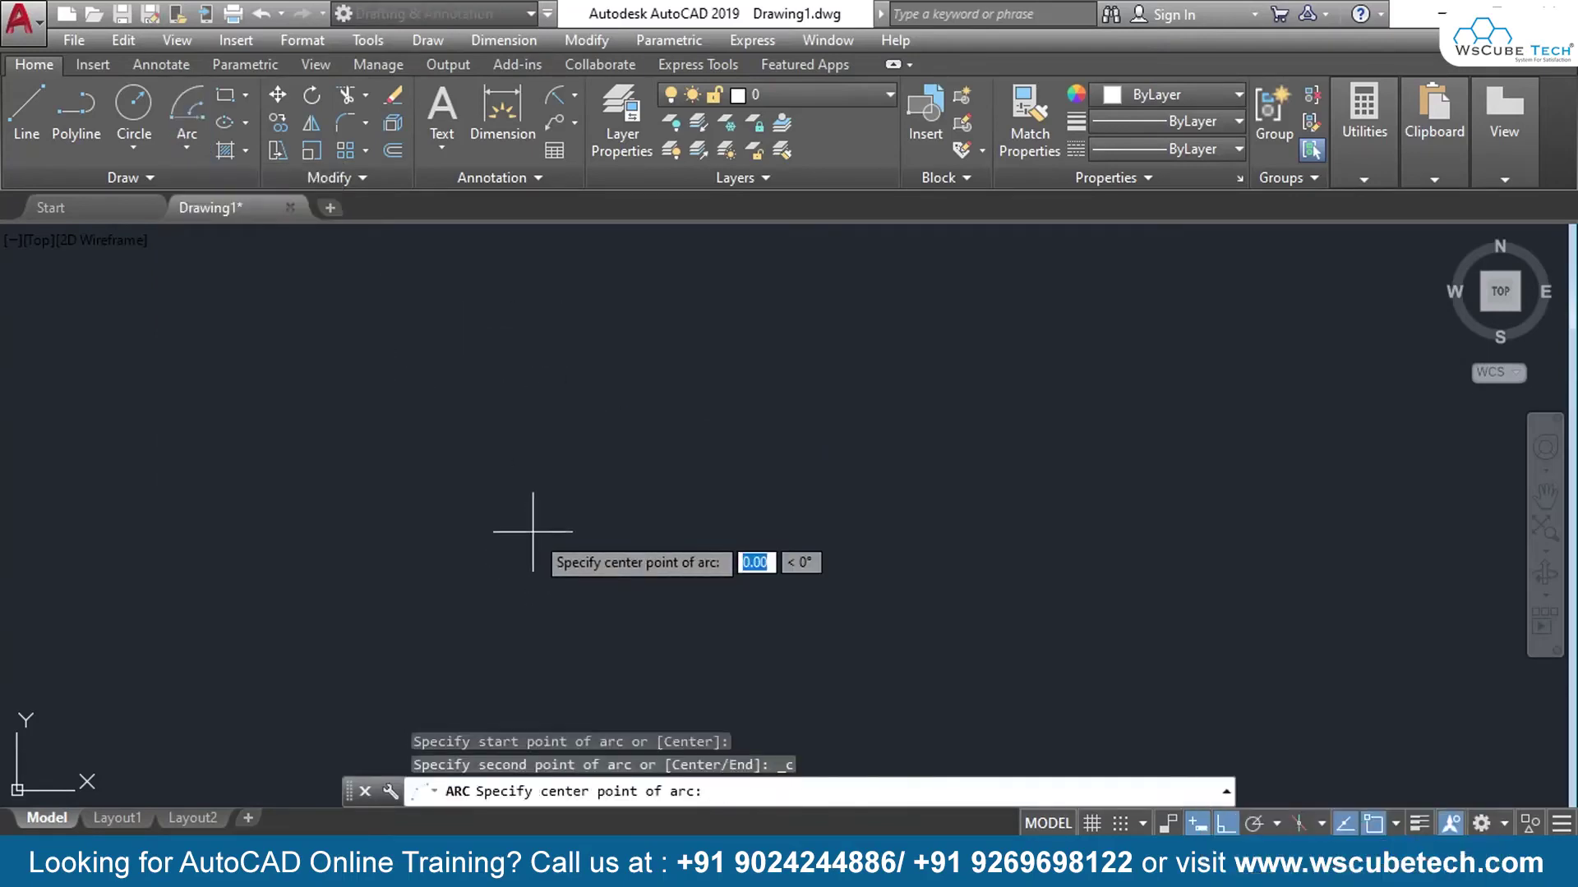
{"action": "left_click", "coordinate": [826, 537]}
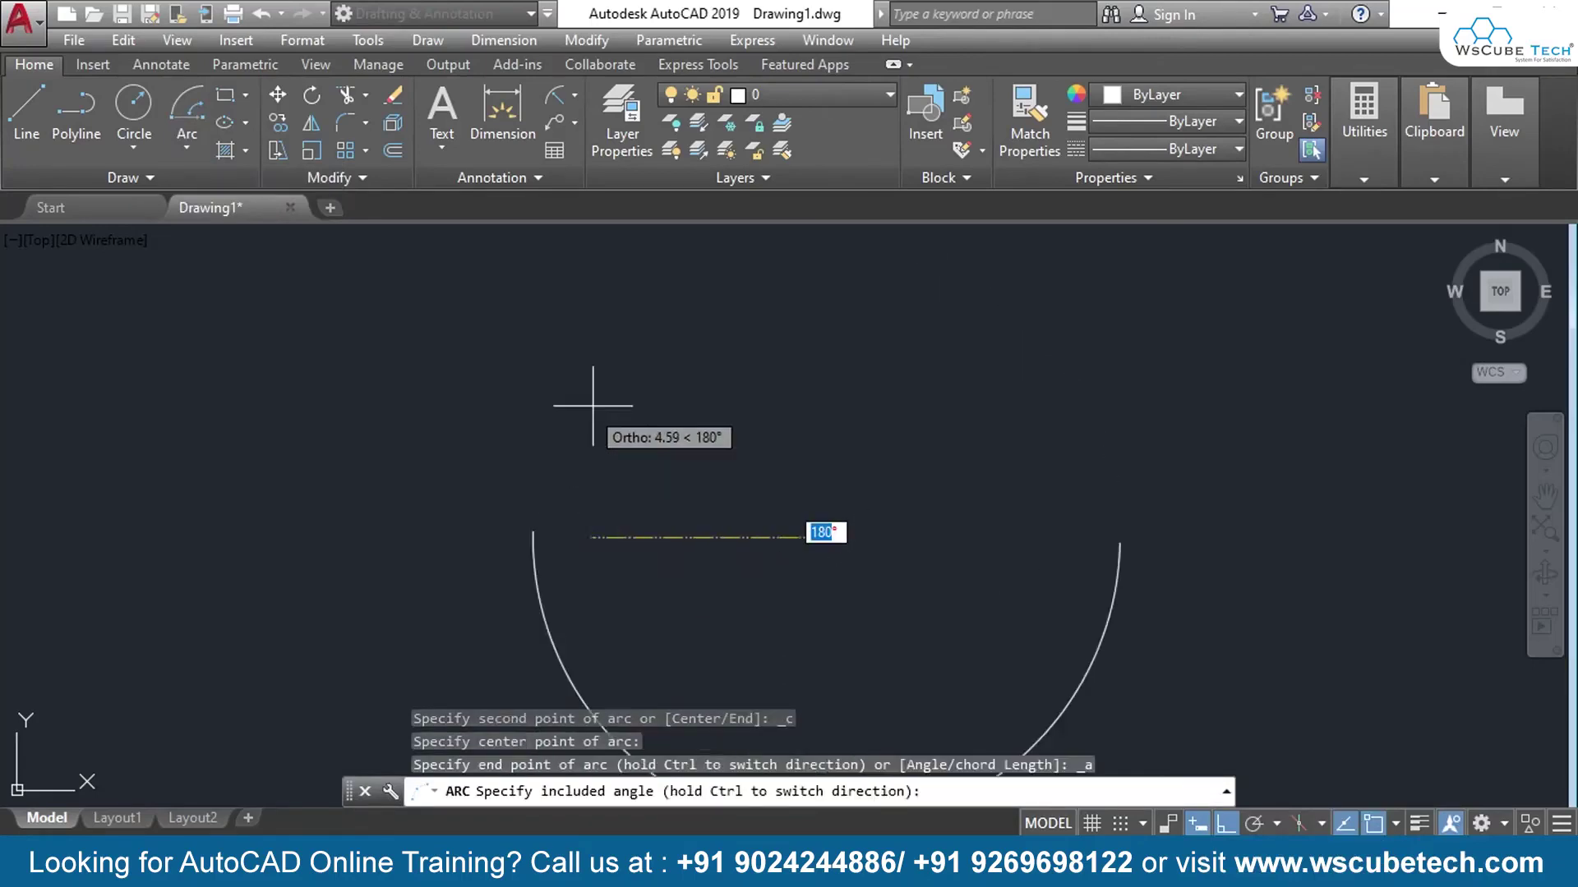
{"action": "key", "text": "Escape"}
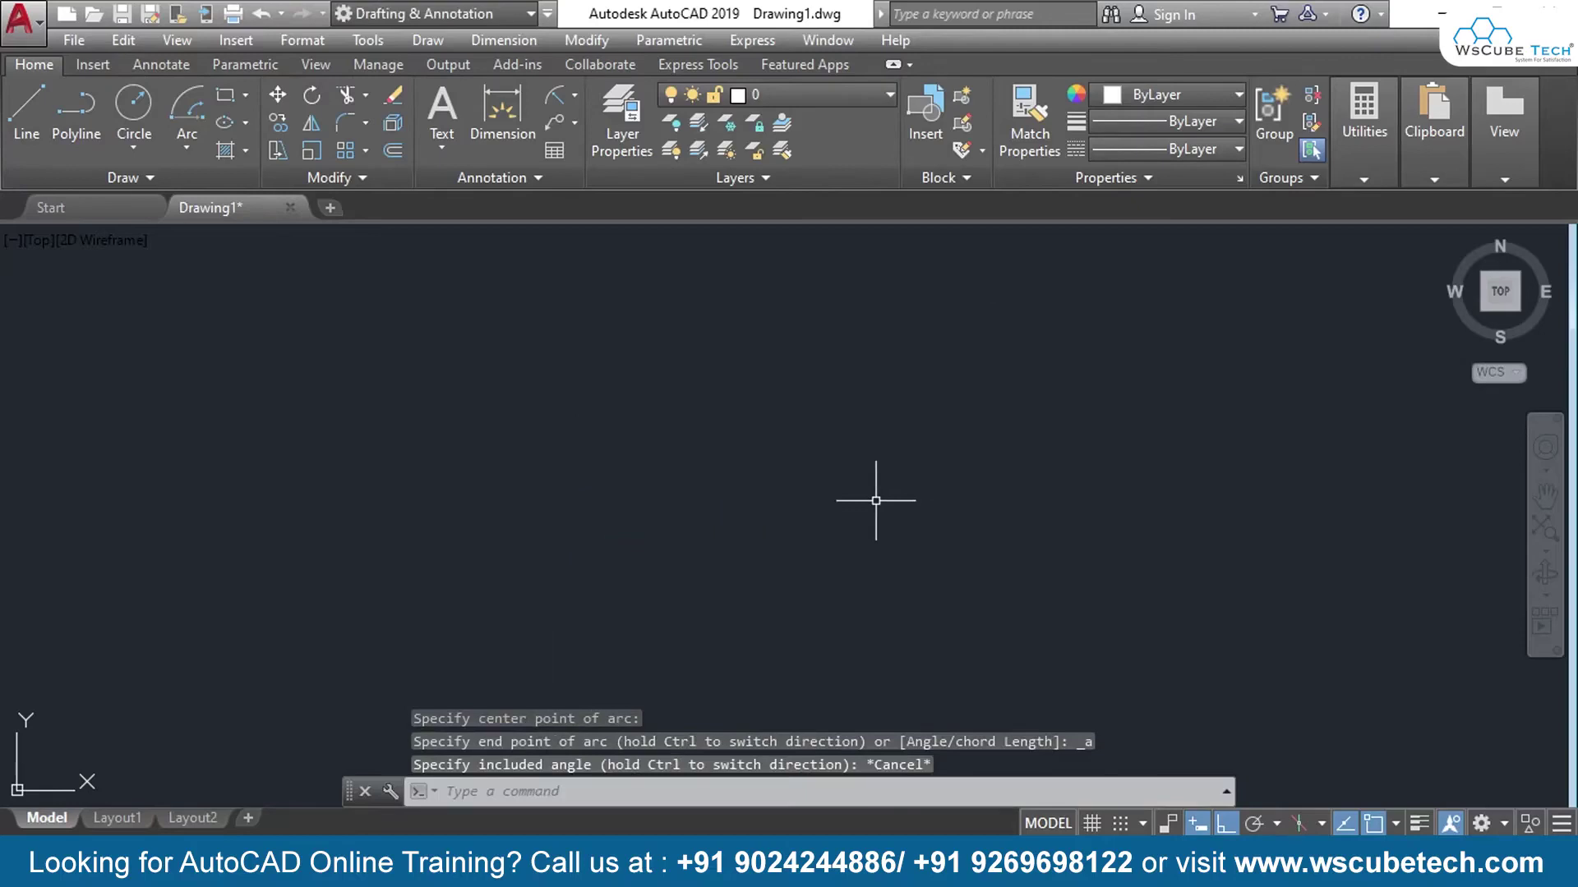
{"action": "key", "text": "Return"}
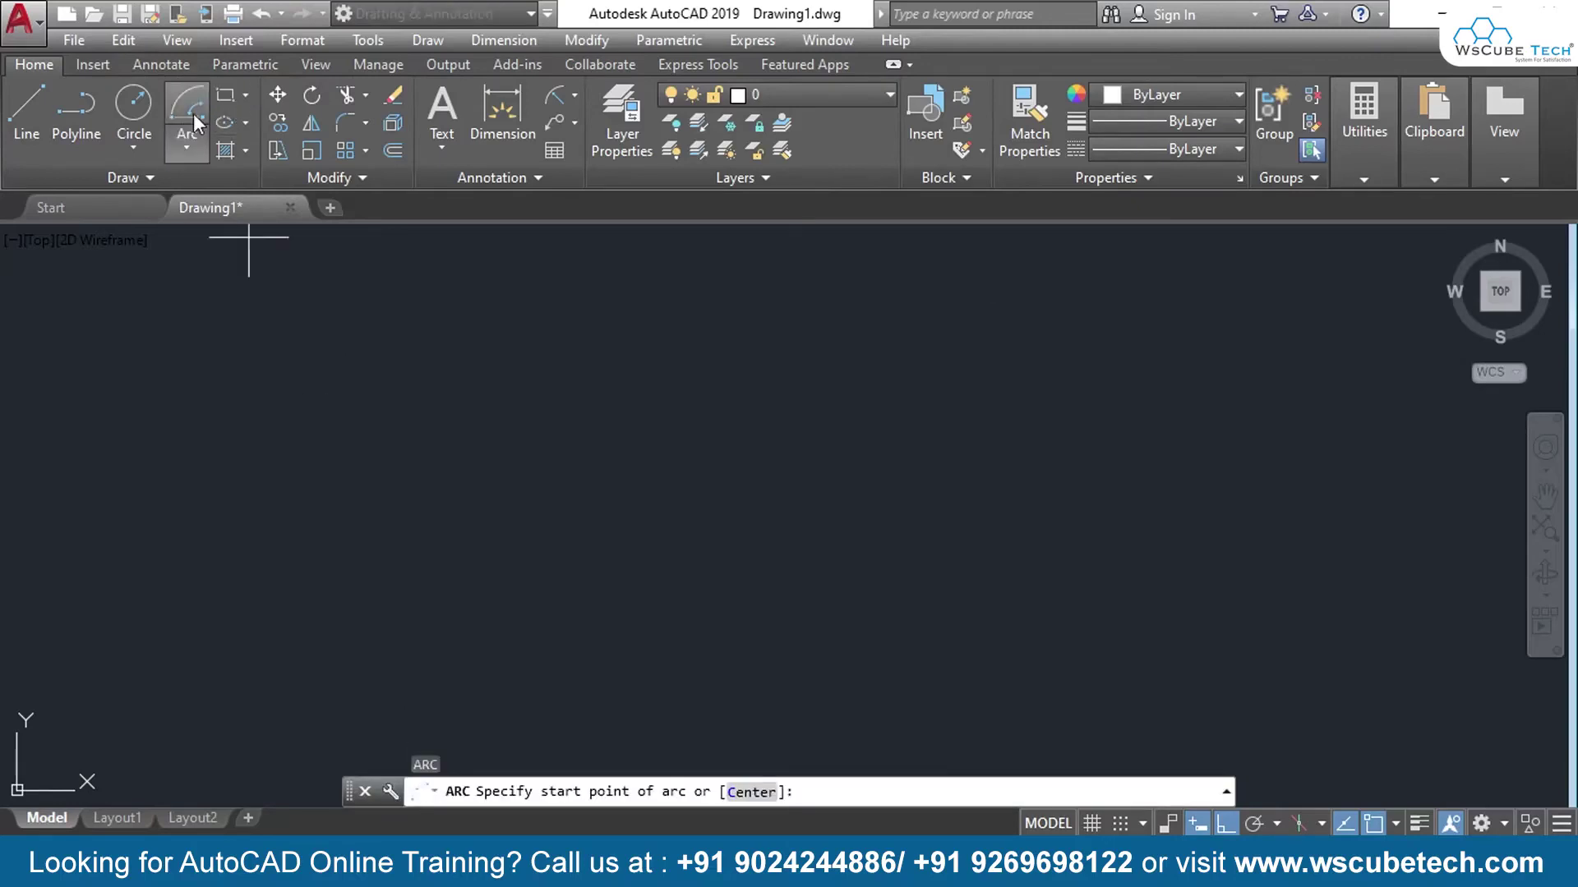
Draw a 50° arc by start, centre and end with Ortho off
{"action": "left_click", "coordinate": [186, 144]}
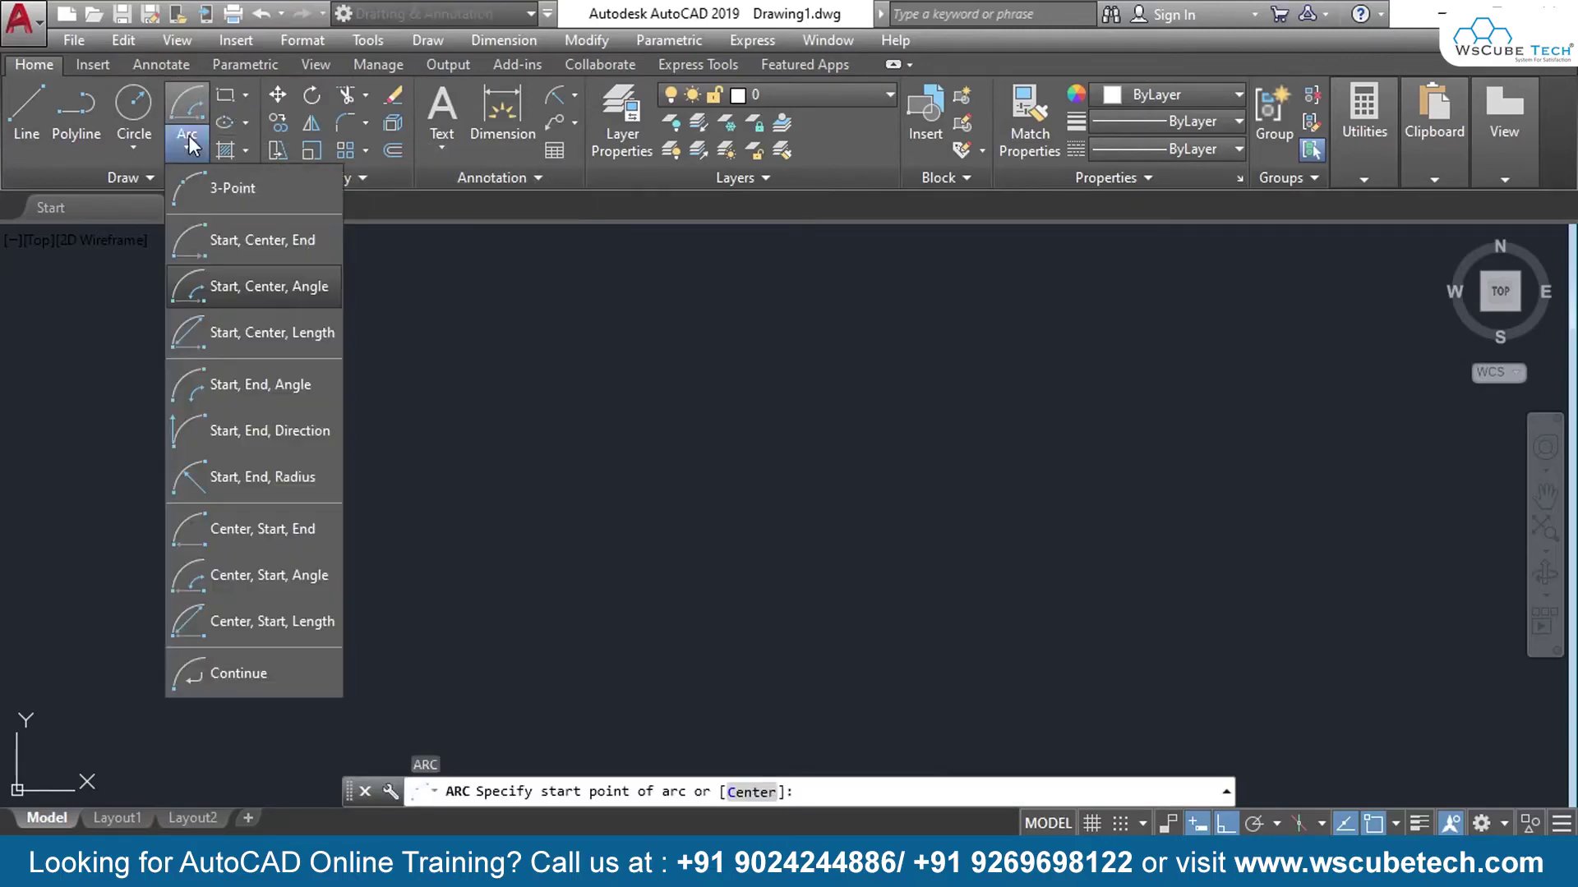
{"action": "left_click", "coordinate": [279, 235]}
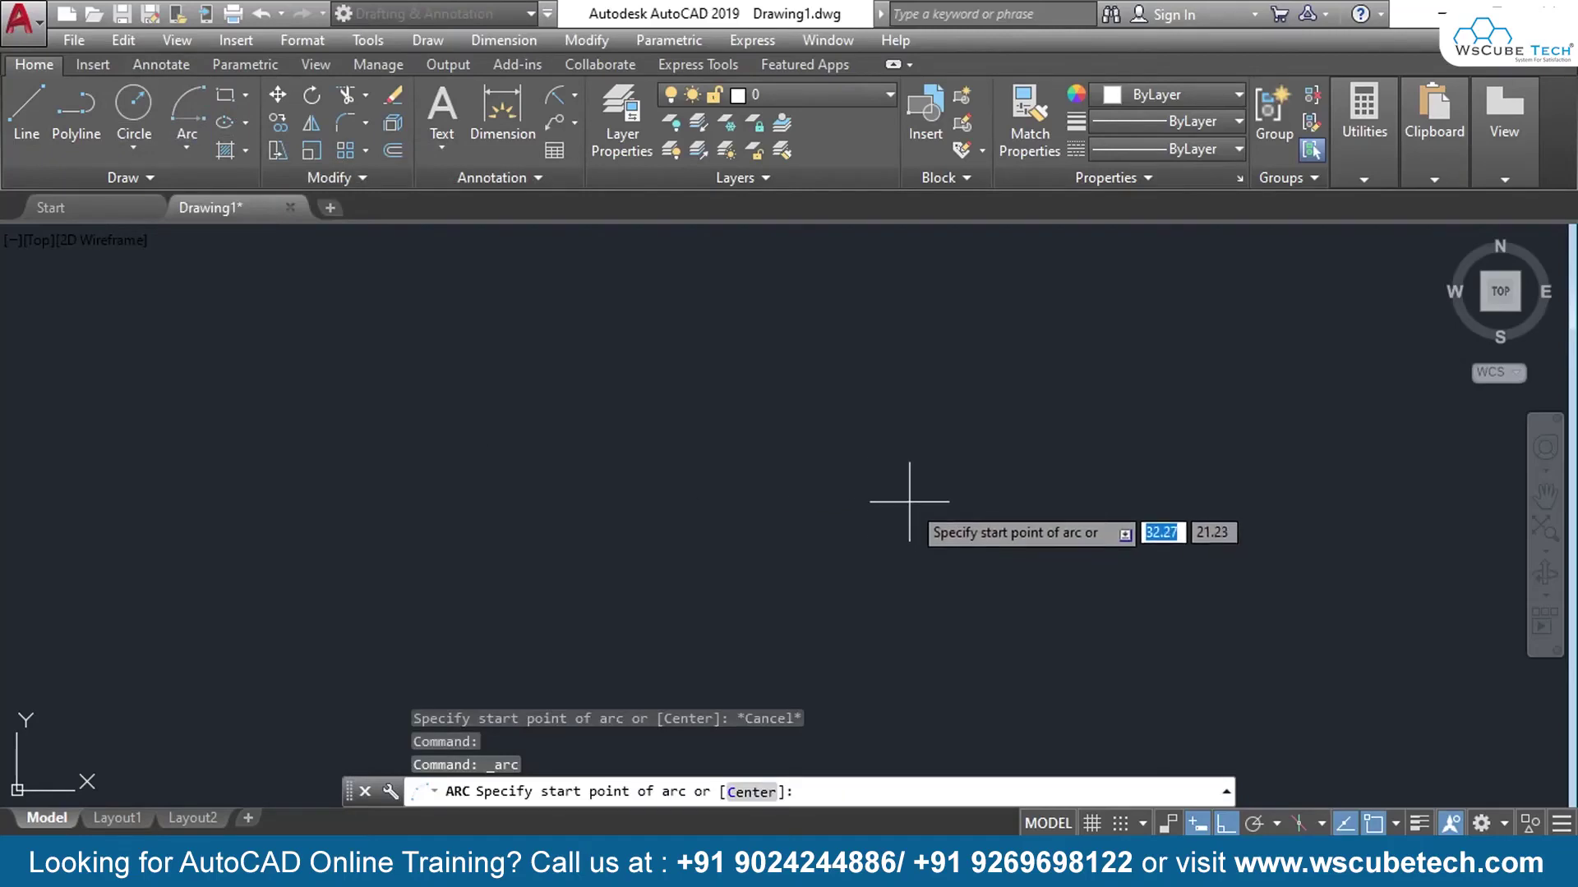
{"action": "left_click", "coordinate": [910, 501]}
{"action": "left_click", "coordinate": [635, 501]}
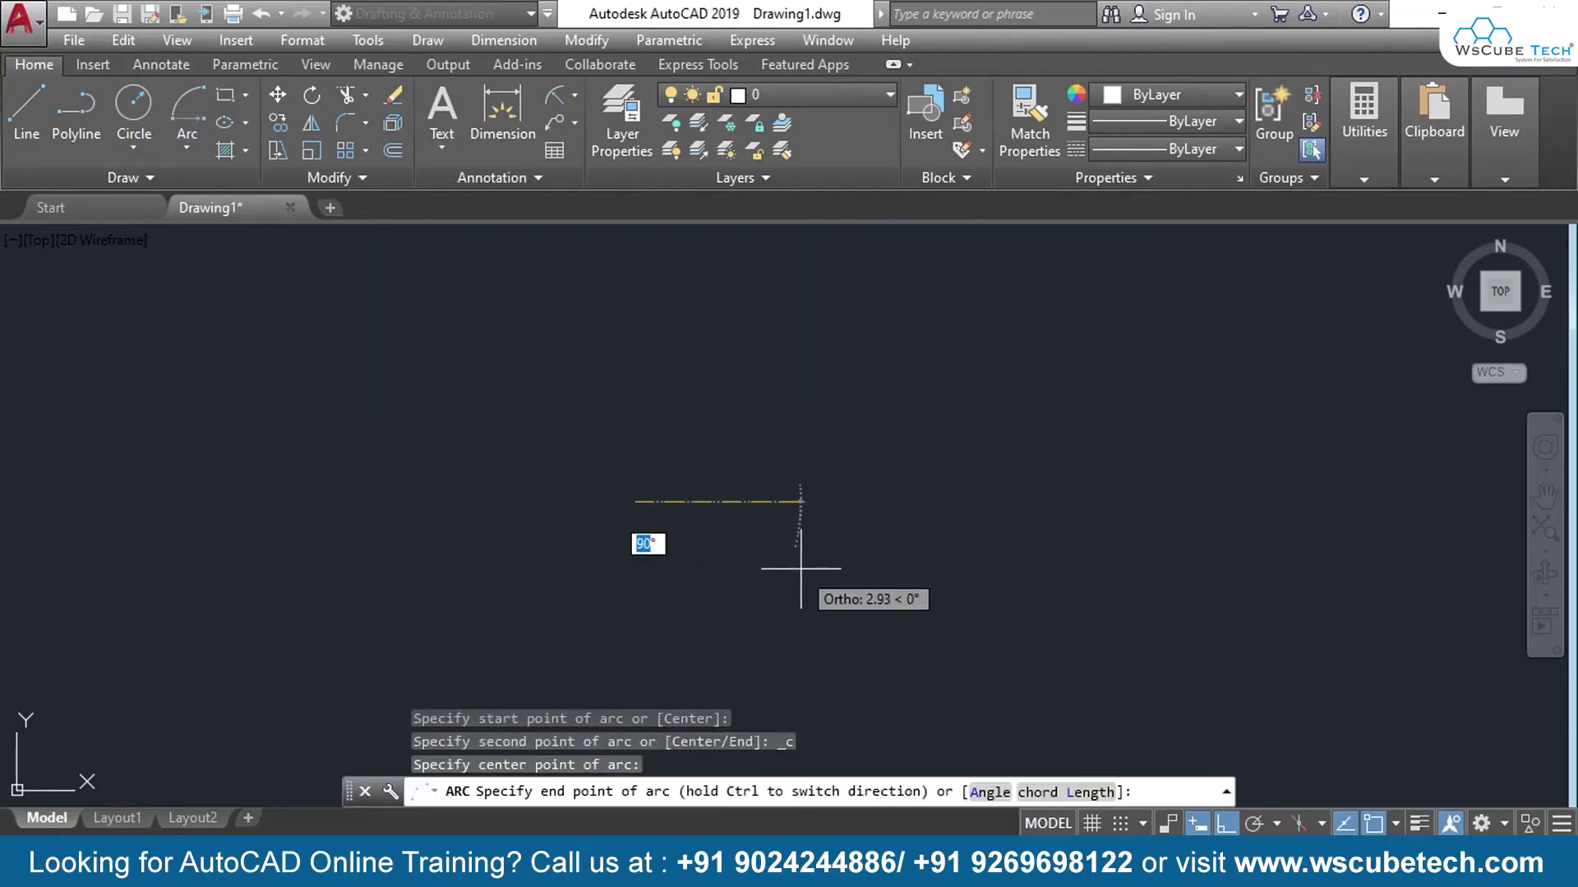
{"action": "key", "text": "F8"}
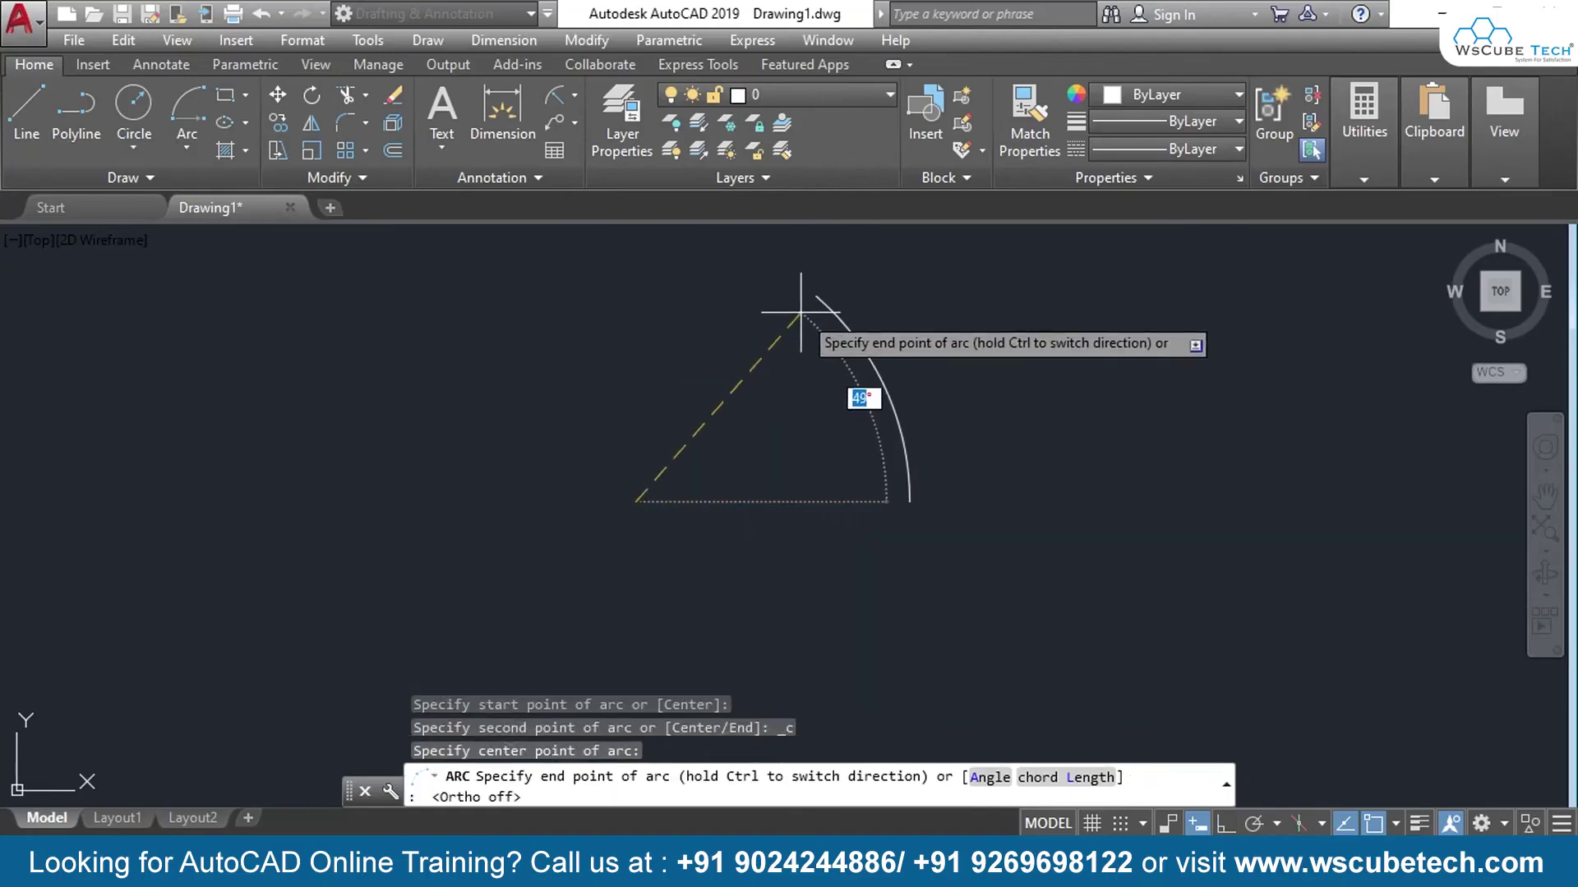
{"action": "type", "text": "50"}
{"action": "key", "text": "Return"}
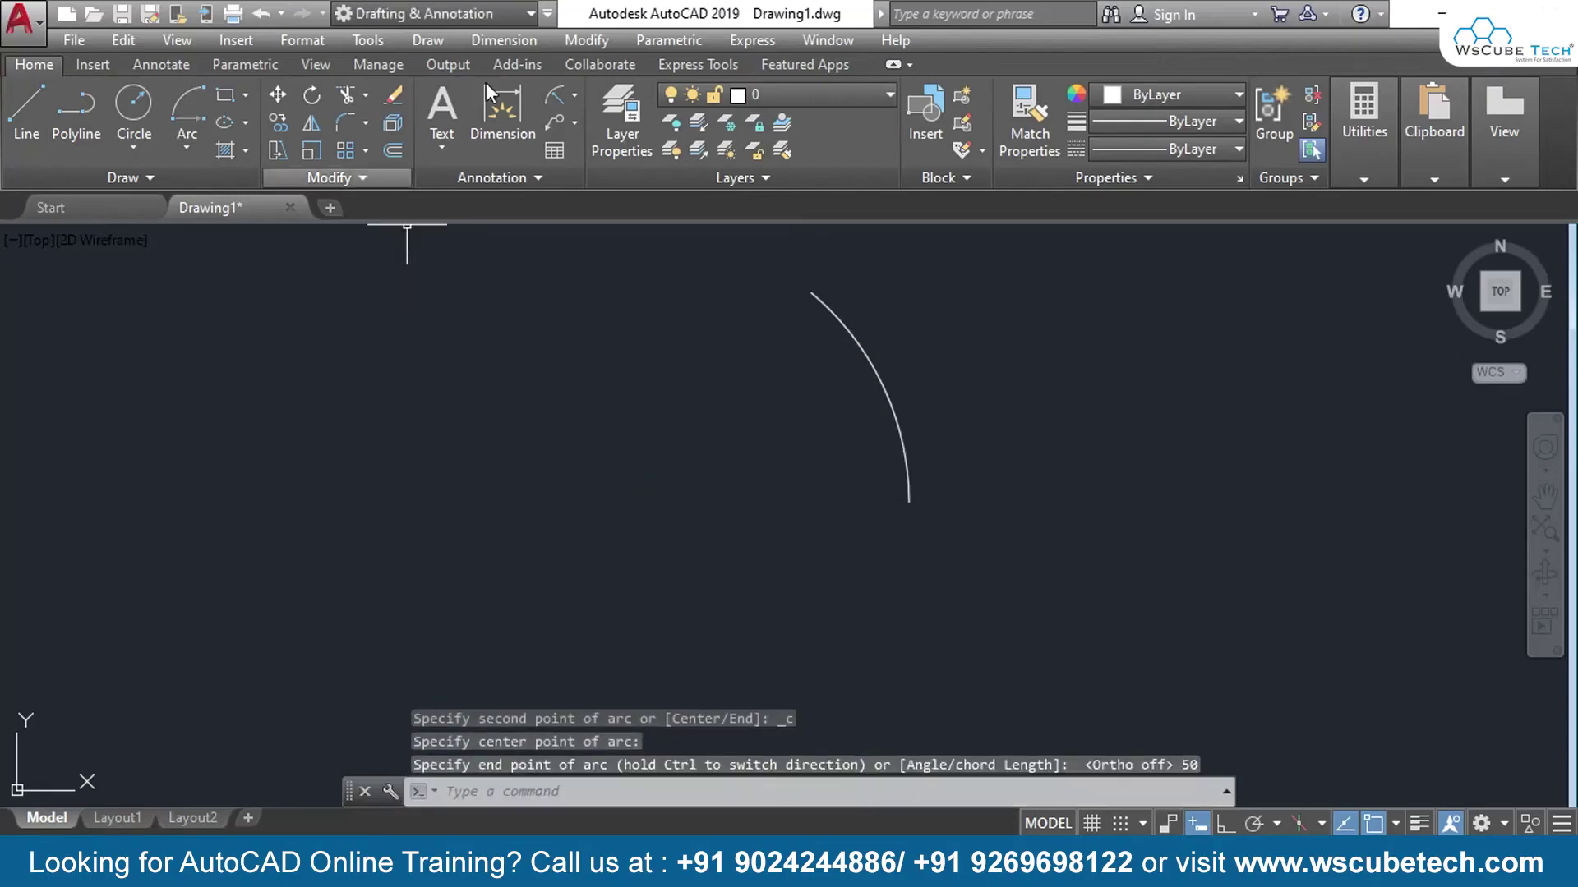
{"action": "left_click", "coordinate": [573, 95]}
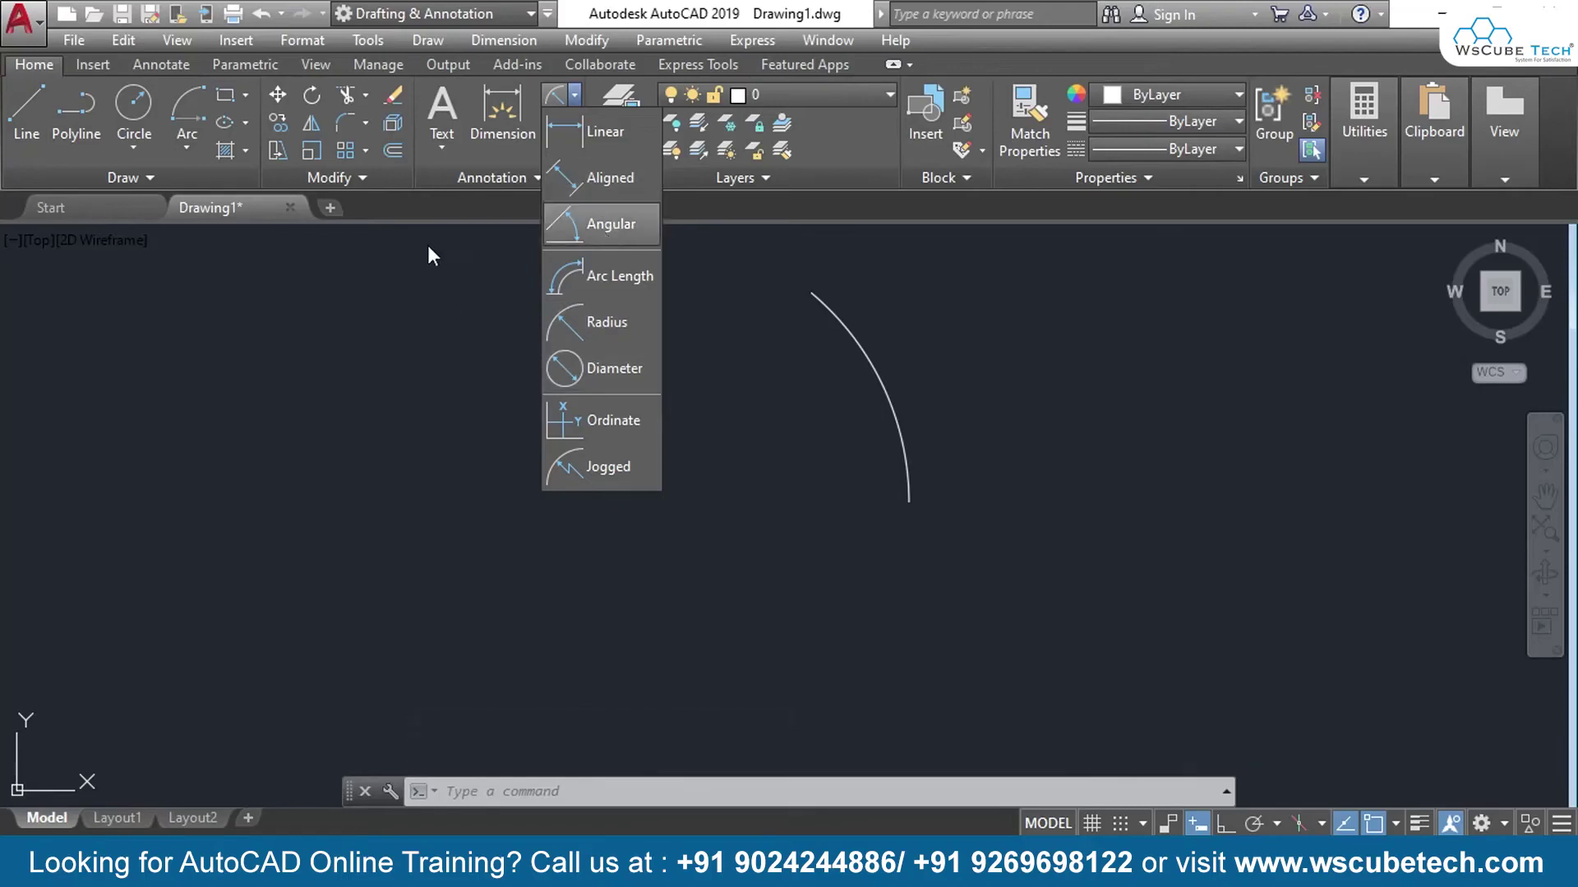
Close the arc into a sector with lines from its top end to centre to bottom end
{"action": "left_click", "coordinate": [593, 225]}
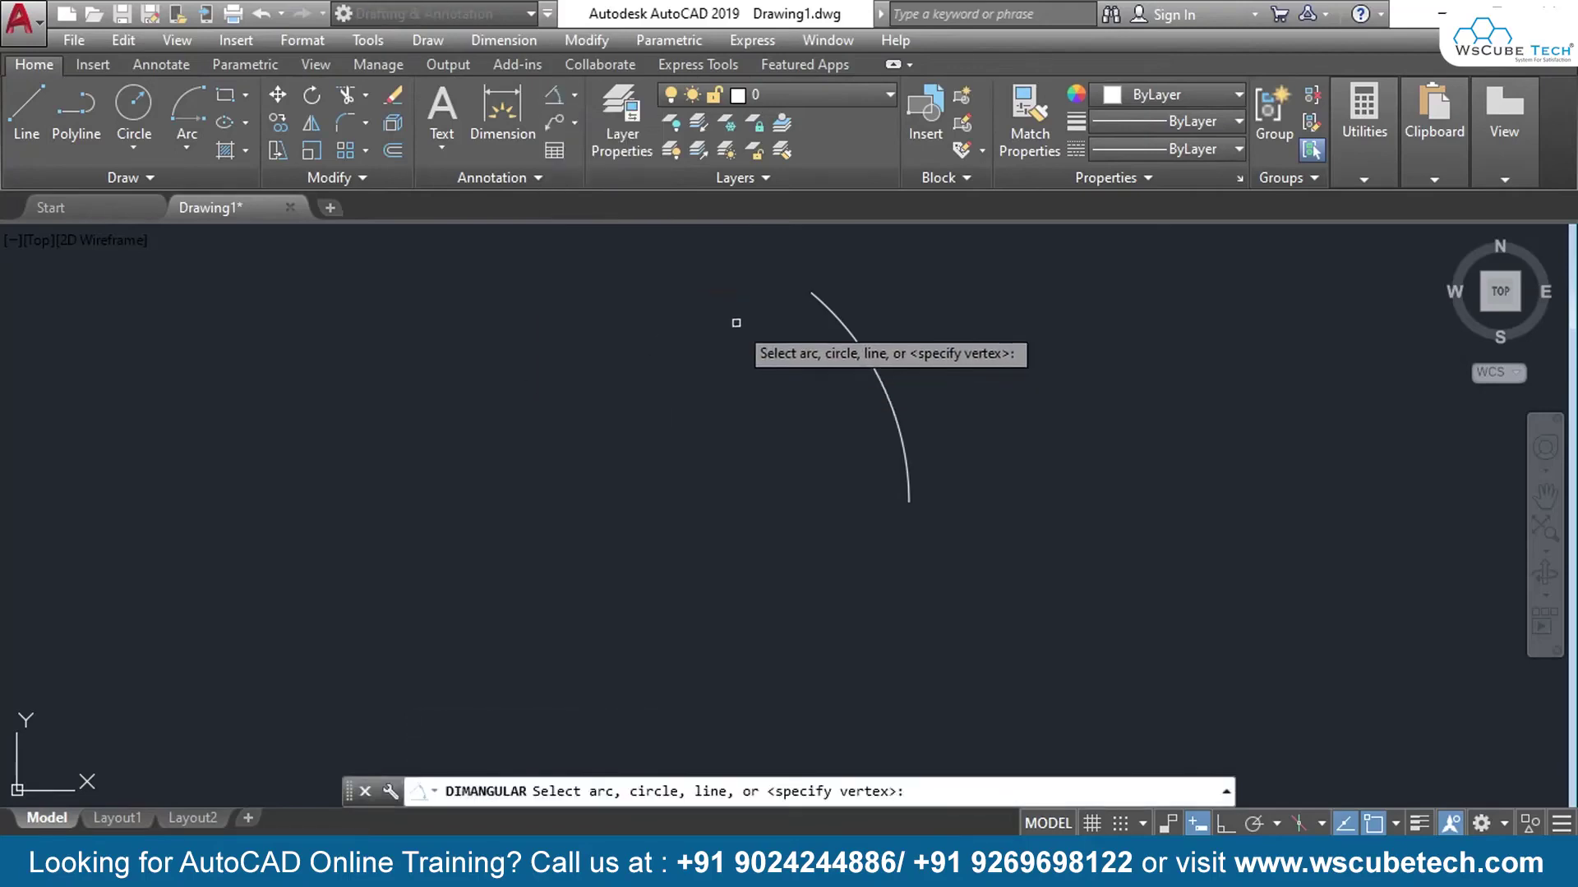
{"action": "key", "text": "Escape"}
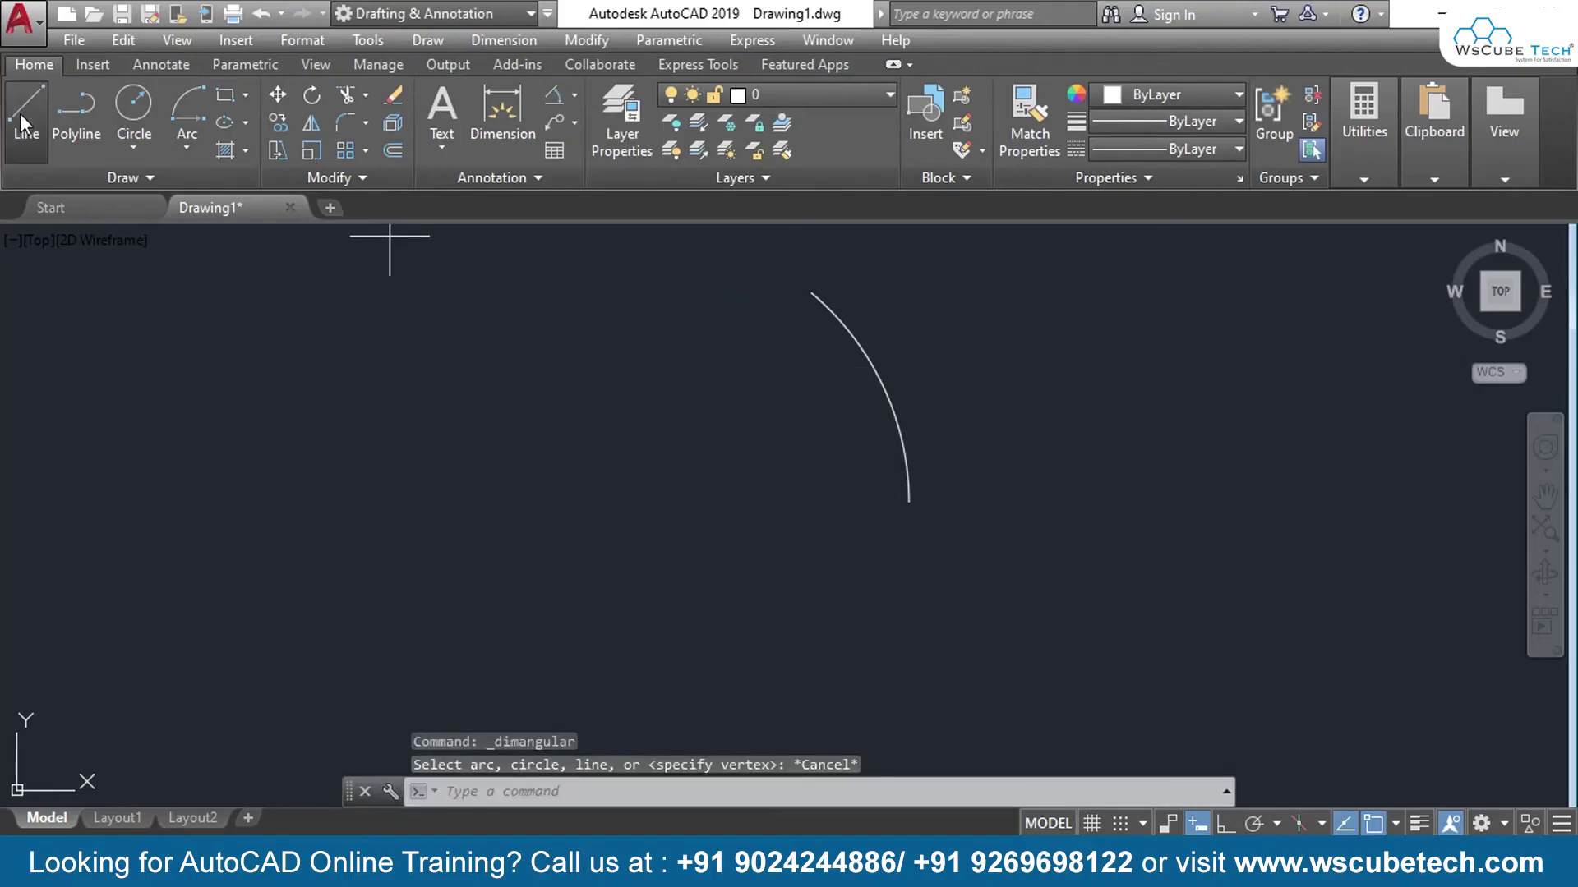
{"action": "left_click", "coordinate": [27, 107]}
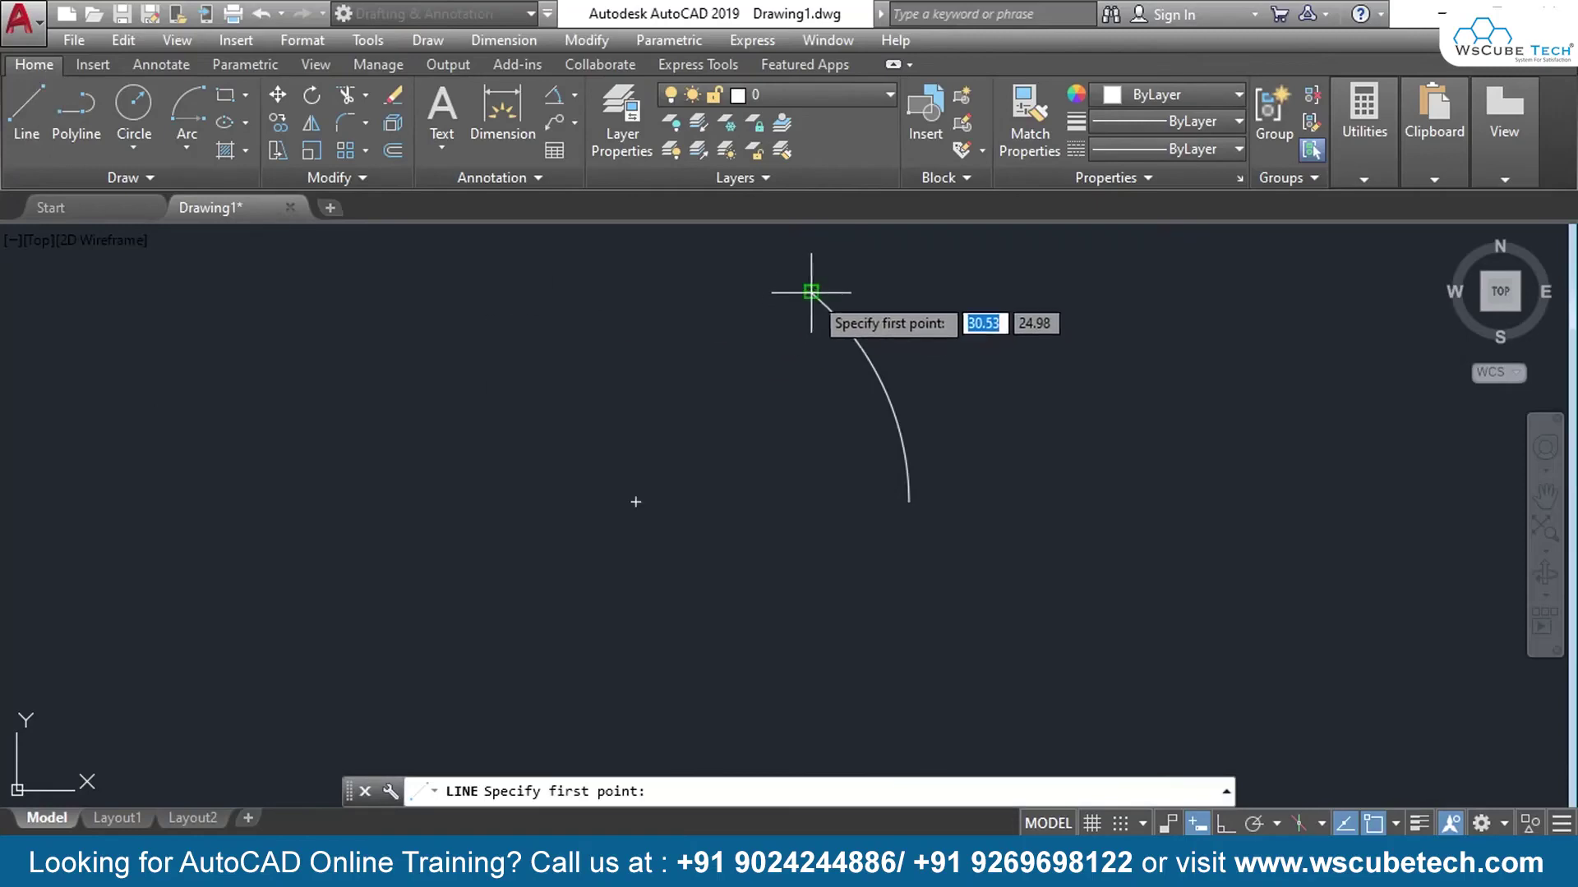
{"action": "left_click", "coordinate": [811, 291]}
{"action": "left_click", "coordinate": [635, 502]}
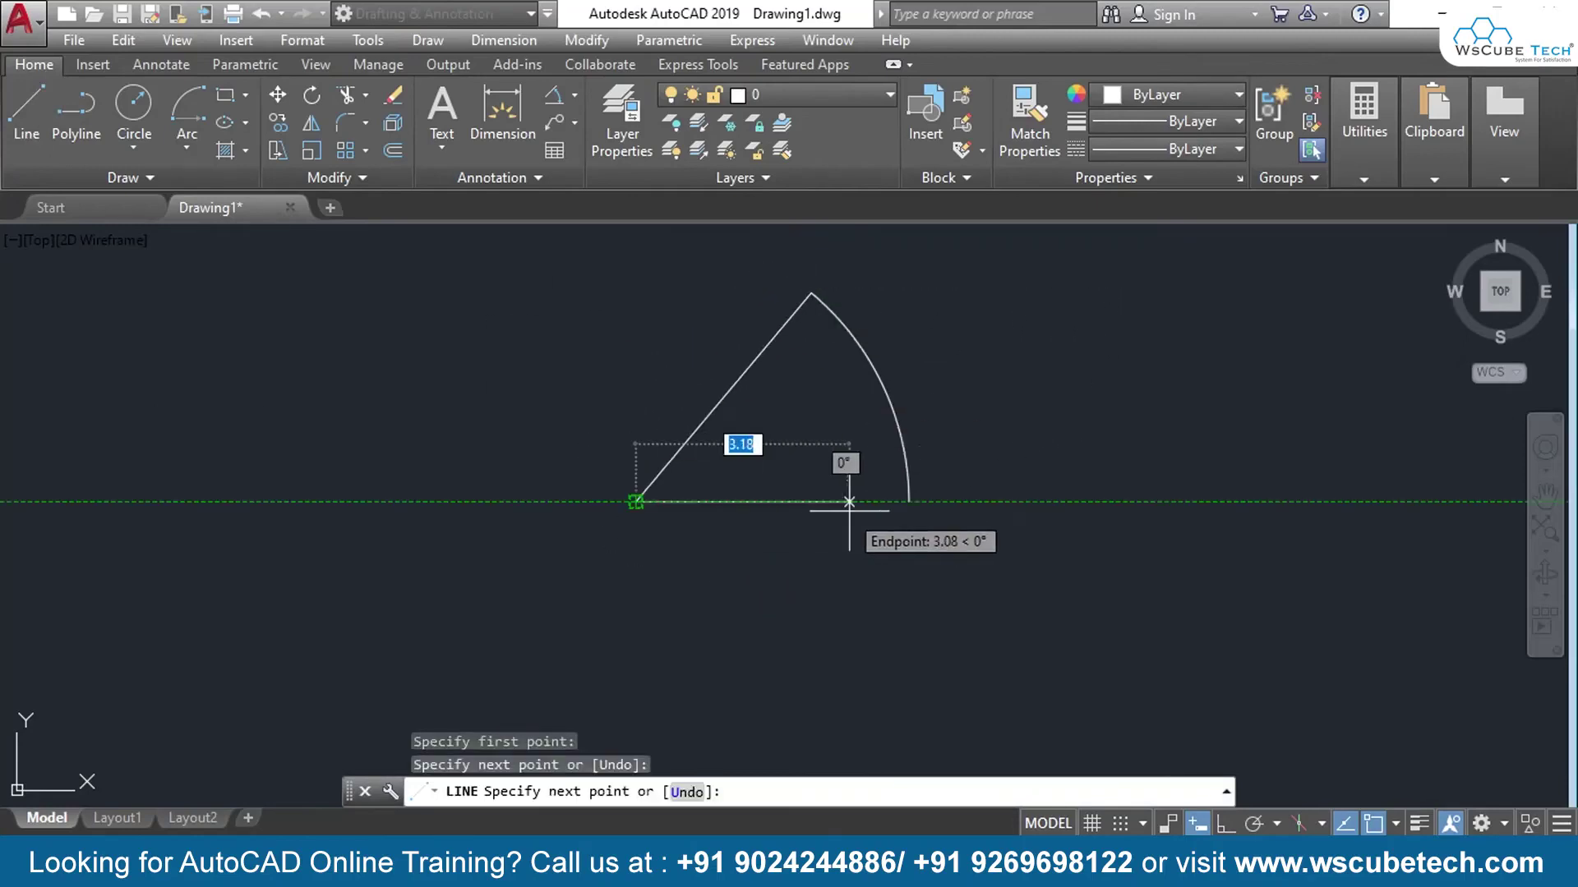
{"action": "left_click", "coordinate": [909, 501]}
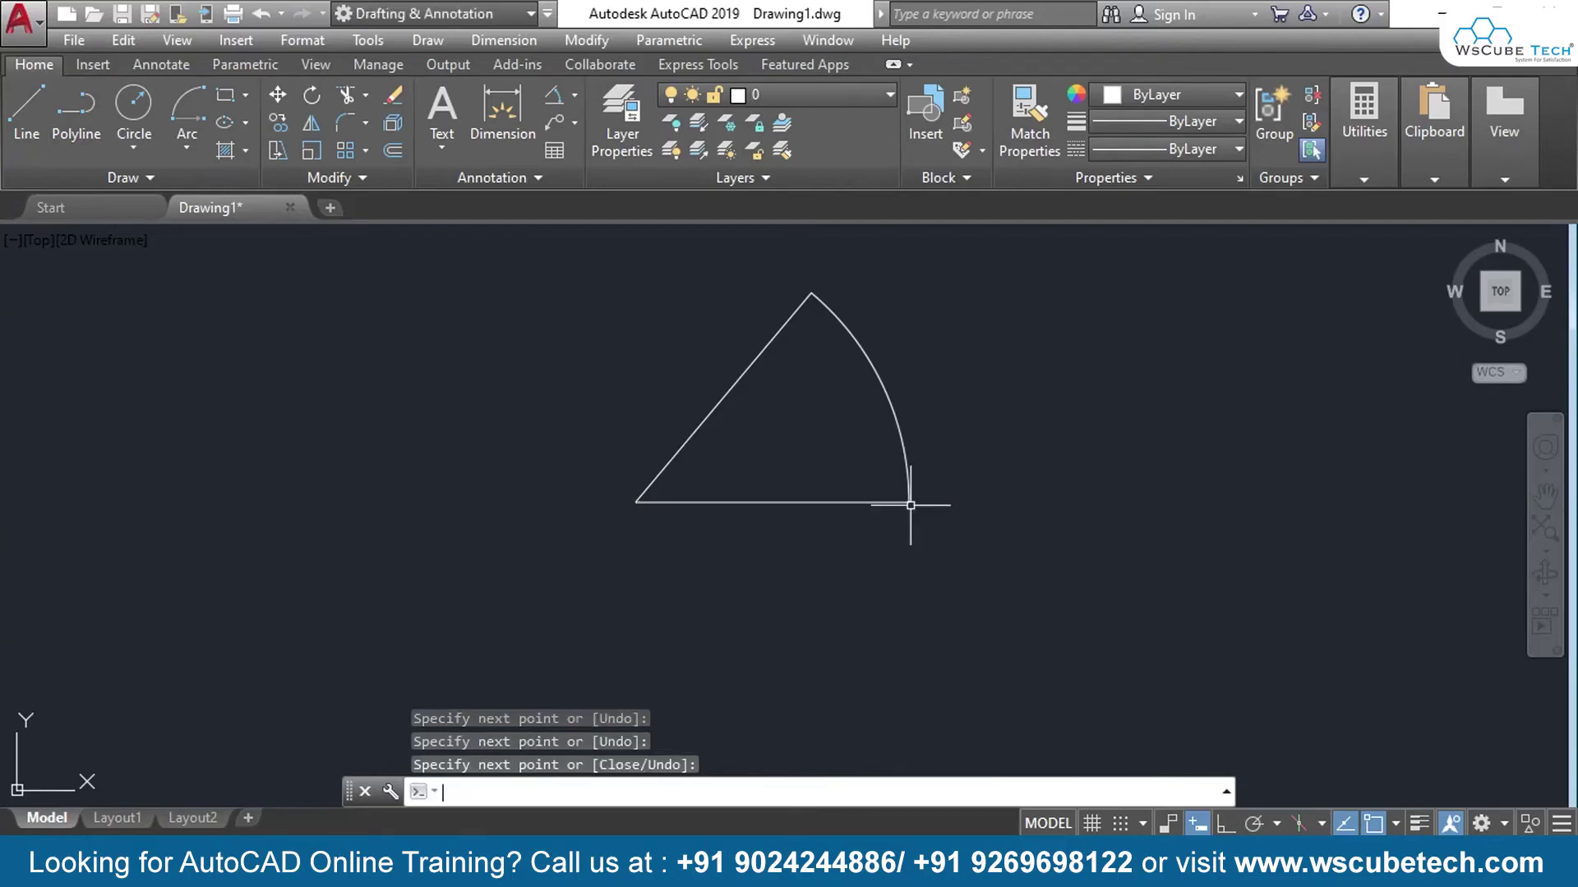
{"action": "key", "text": "Escape"}
Add a 50° angular dimension between the slanted and bottom lines, outside the sector
{"action": "left_click", "coordinate": [575, 94]}
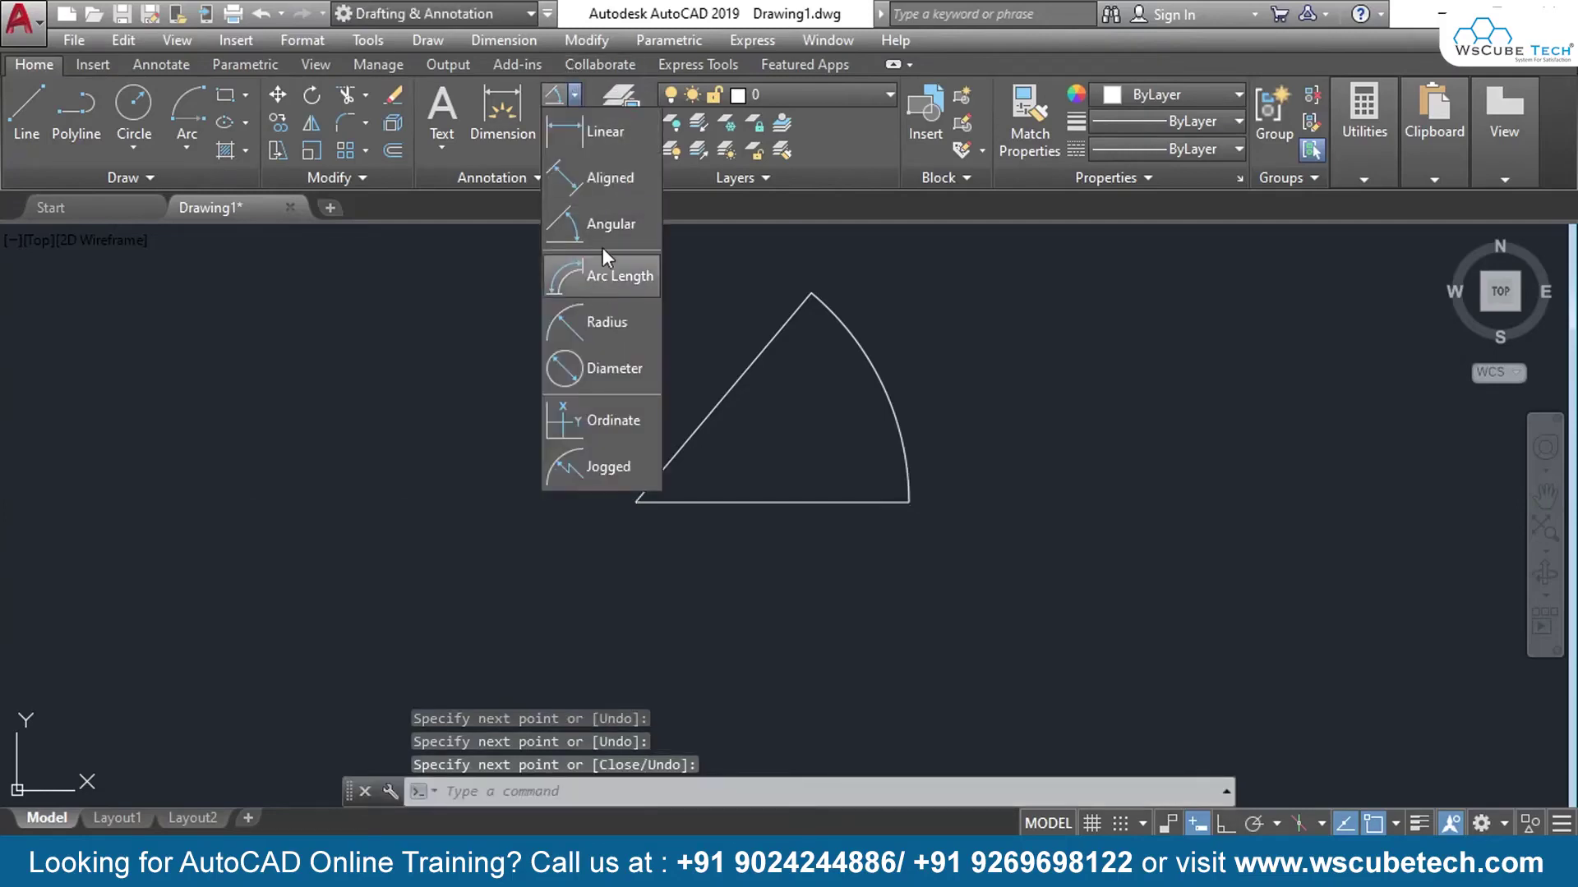
{"action": "left_click", "coordinate": [605, 225]}
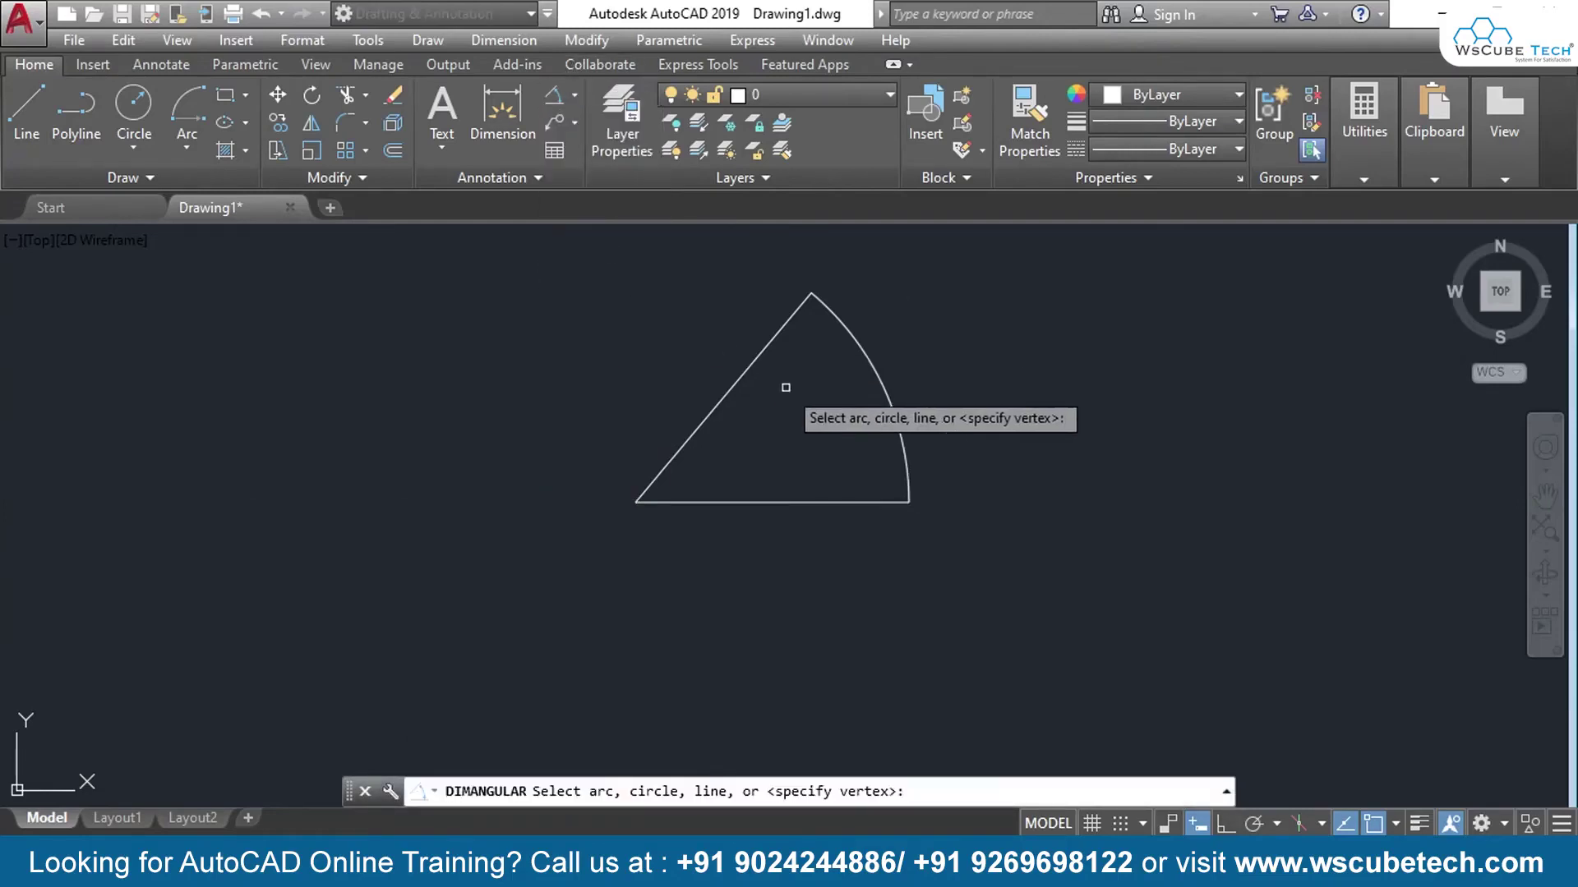
{"action": "left_click", "coordinate": [743, 373]}
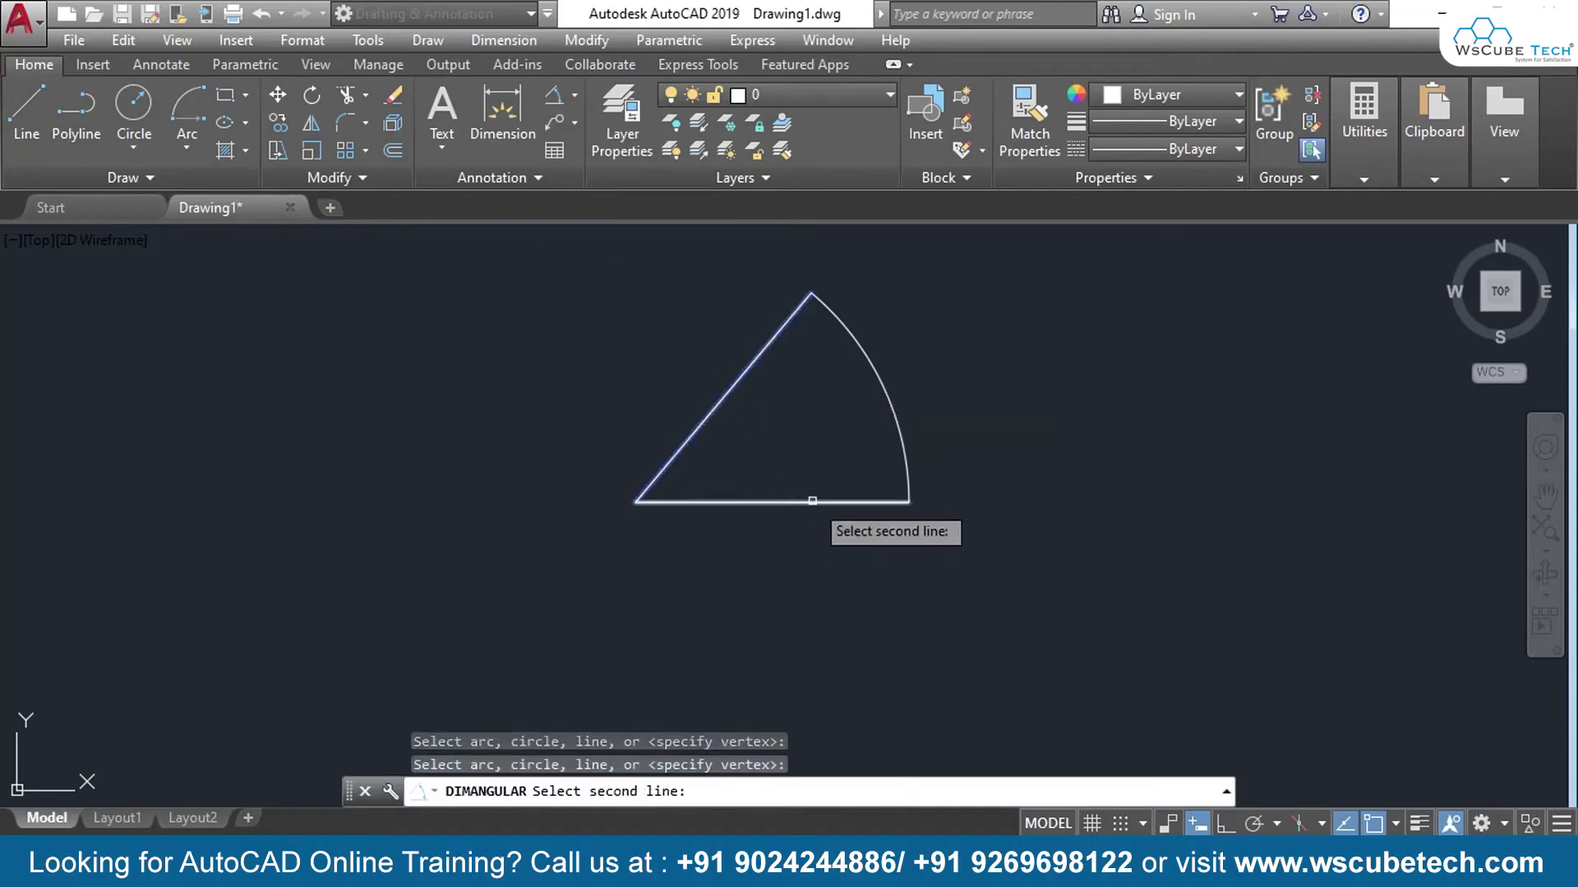
{"action": "left_click", "coordinate": [812, 502]}
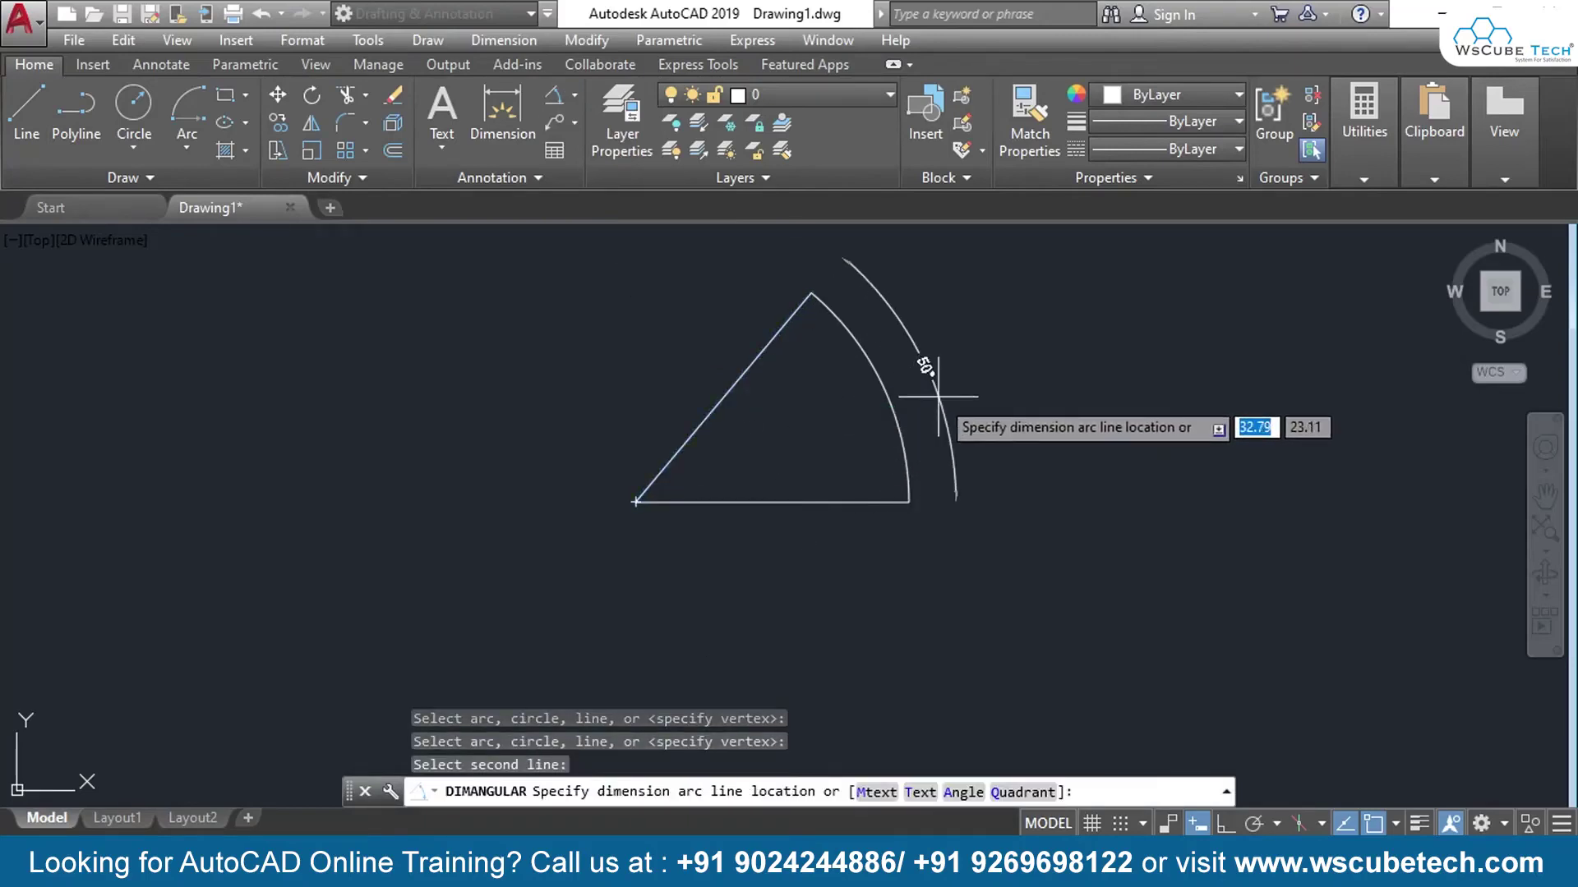
{"action": "left_click", "coordinate": [925, 355]}
{"action": "scroll", "coordinate": [1022, 369], "scroll_direction": "up", "scroll_amount": 2}
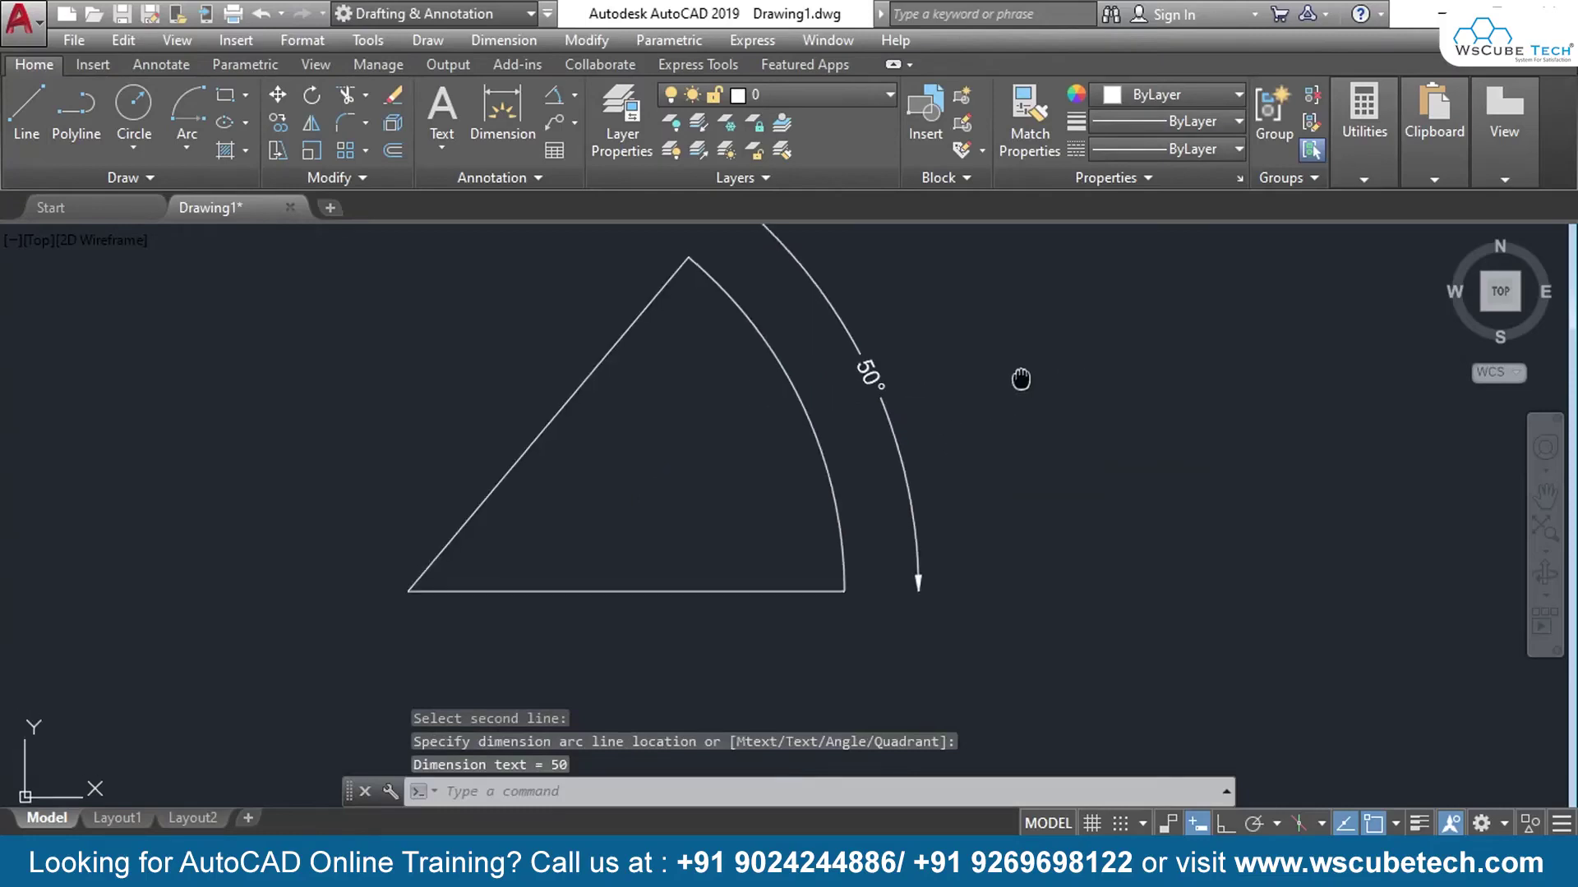
Measure the arc with MEASUREGEOM Angle, reading 50°, then repeat the measurement
{"action": "mouse_move", "coordinate": [1363, 130]}
{"action": "left_click", "coordinate": [1371, 258]}
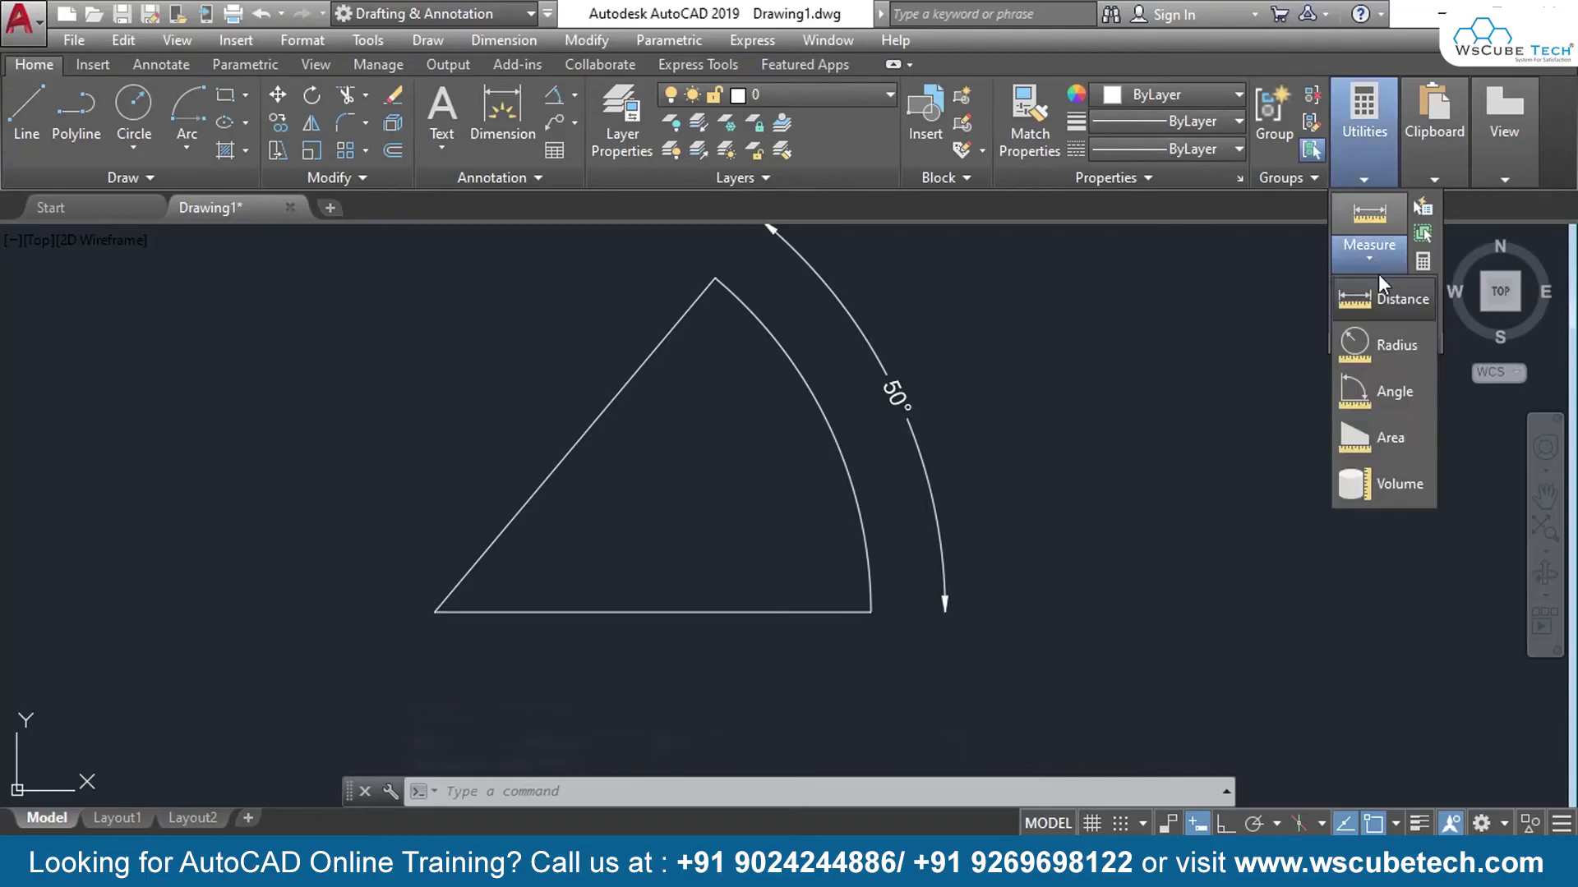
{"action": "left_click", "coordinate": [1398, 403]}
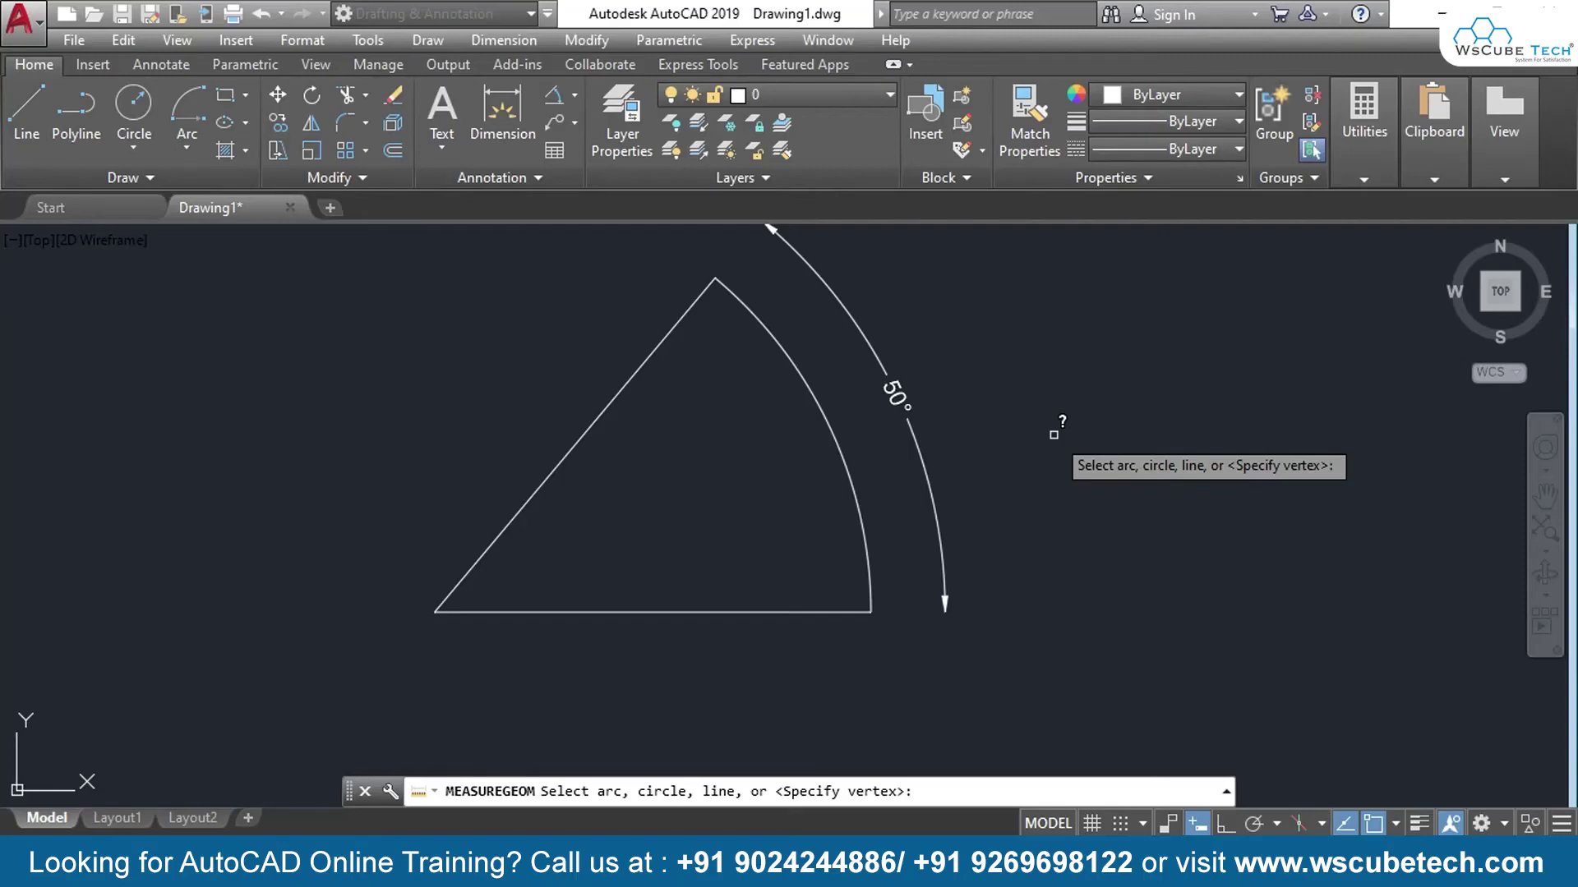
{"action": "left_click", "coordinate": [829, 416]}
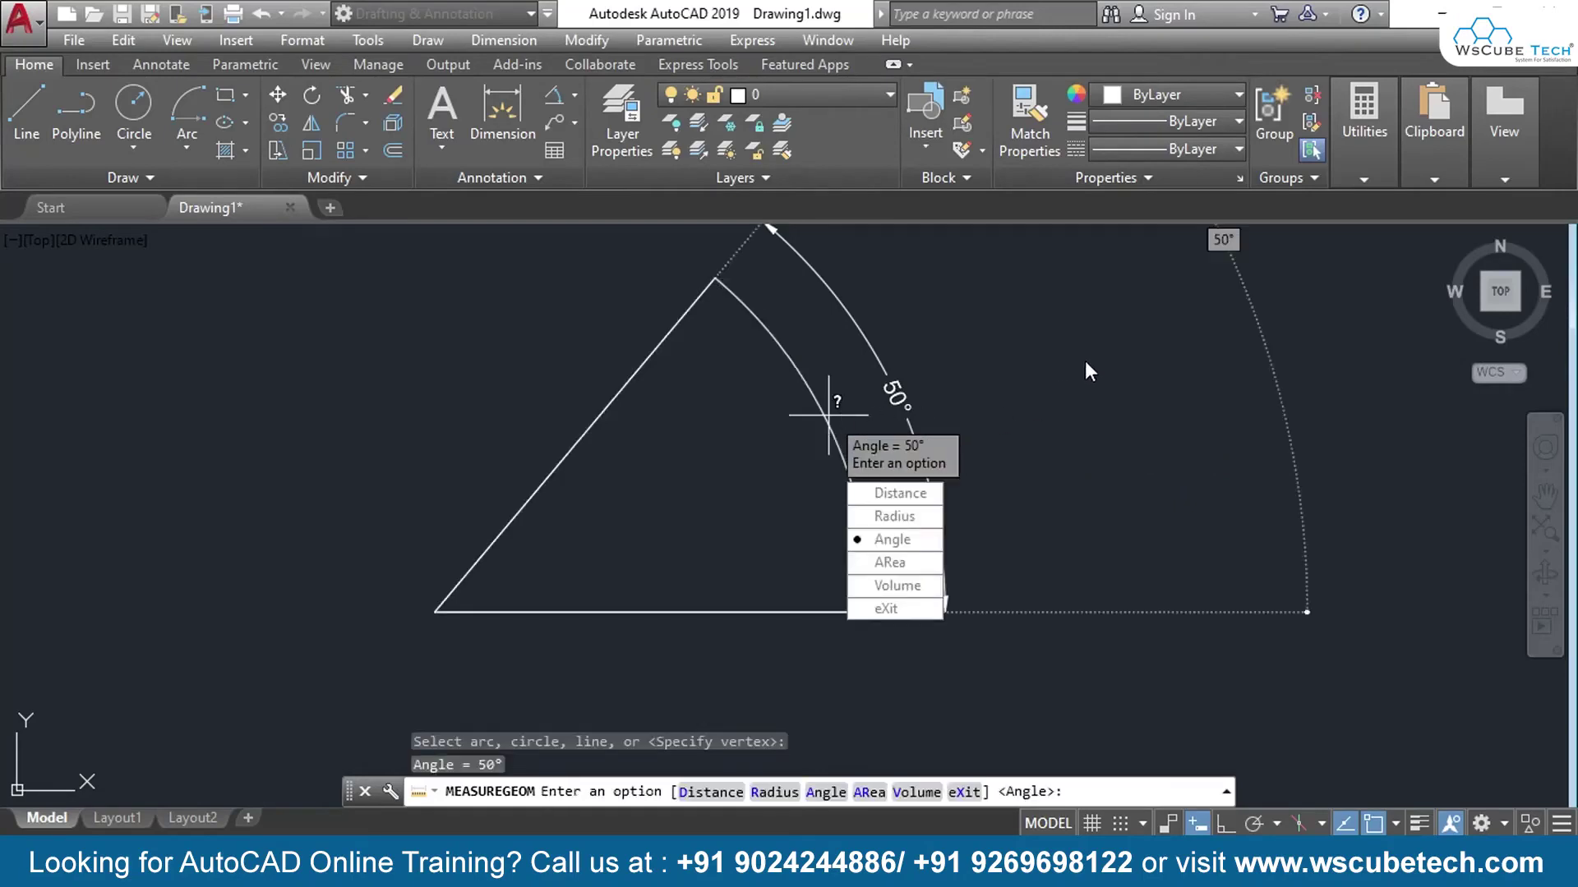
{"action": "scroll", "coordinate": [1085, 362], "scroll_direction": "down", "scroll_amount": 3}
{"action": "middle_click_drag", "start_coordinate": [1085, 361], "coordinate": [1039, 464]}
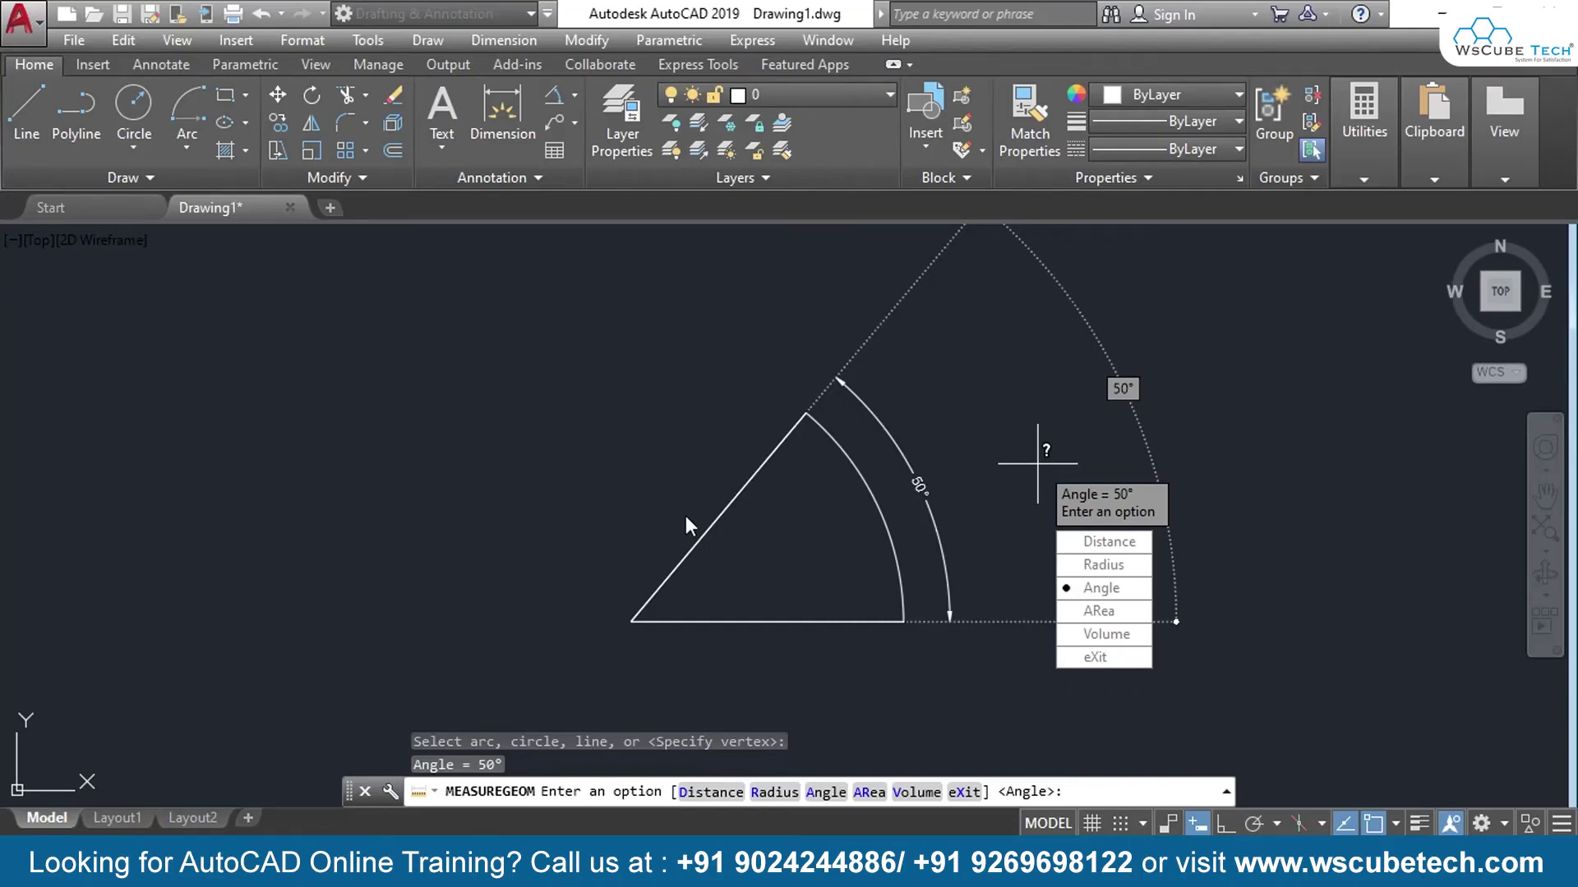
{"action": "key", "text": "Return"}
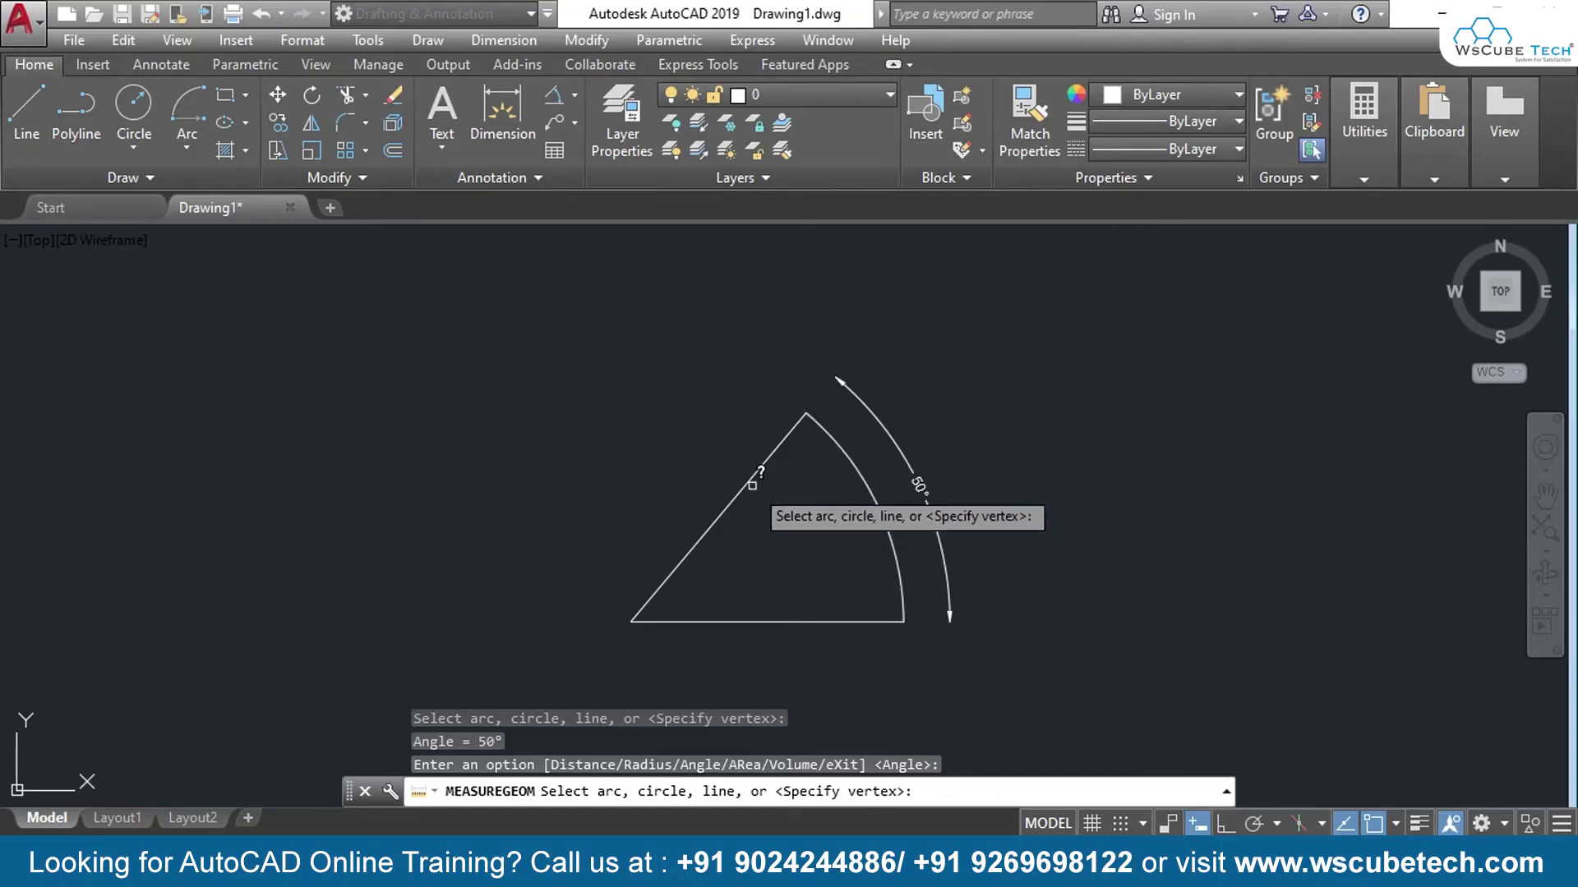
Measure the 50° angle between the triangle's left and bottom edges
{"action": "left_click", "coordinate": [715, 520]}
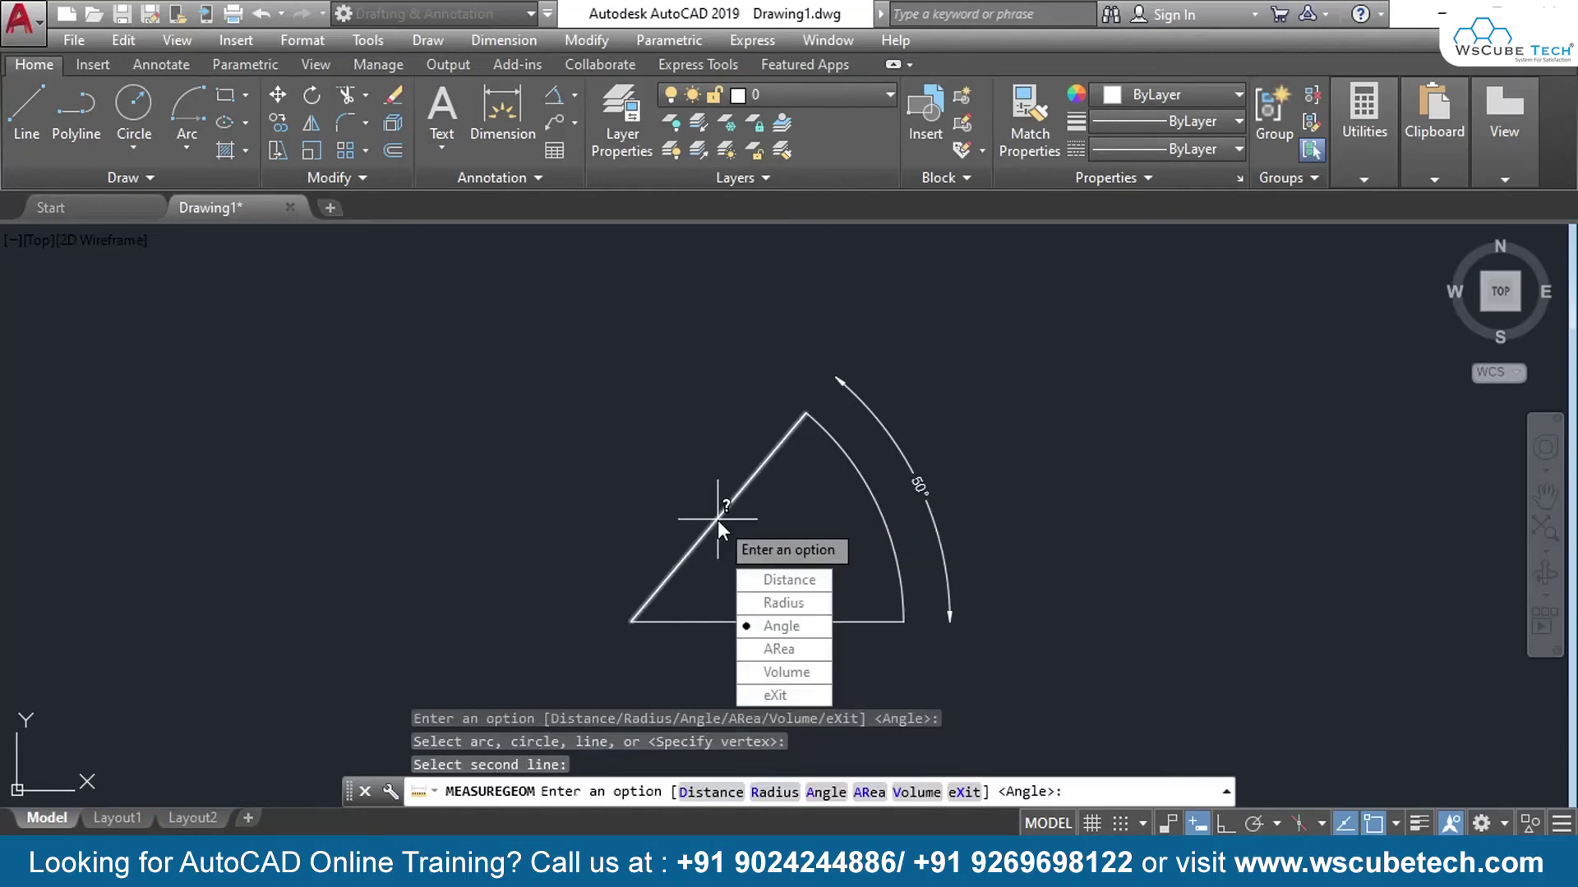
{"action": "key", "text": "Escape"}
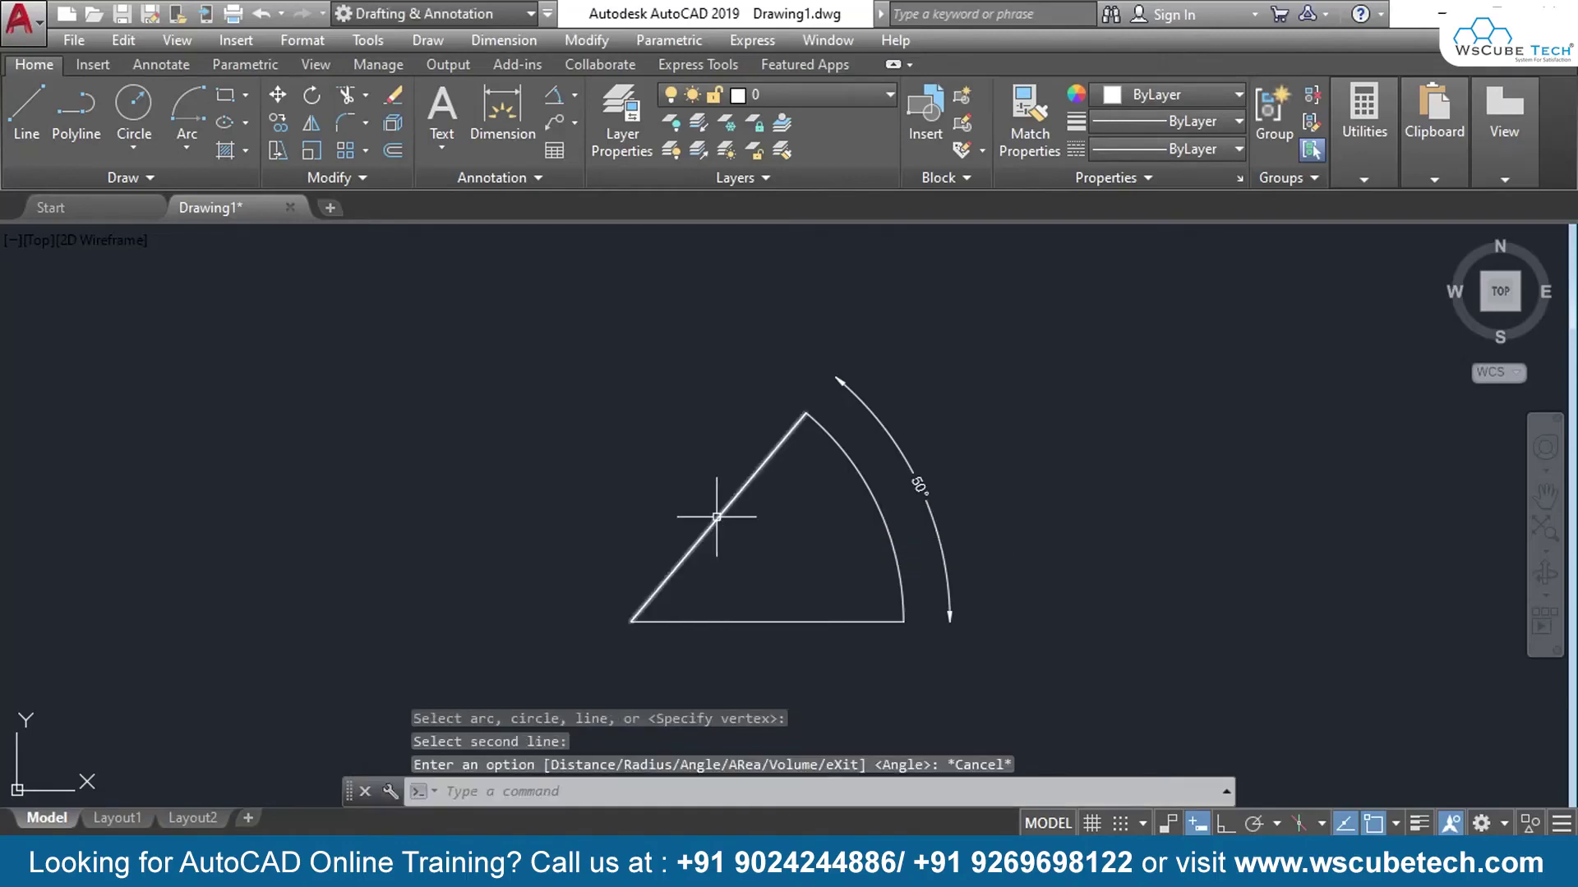
{"action": "key", "text": "Return"}
{"action": "key", "text": "Down"}
{"action": "key", "text": "Down"}
{"action": "key", "text": "Return"}
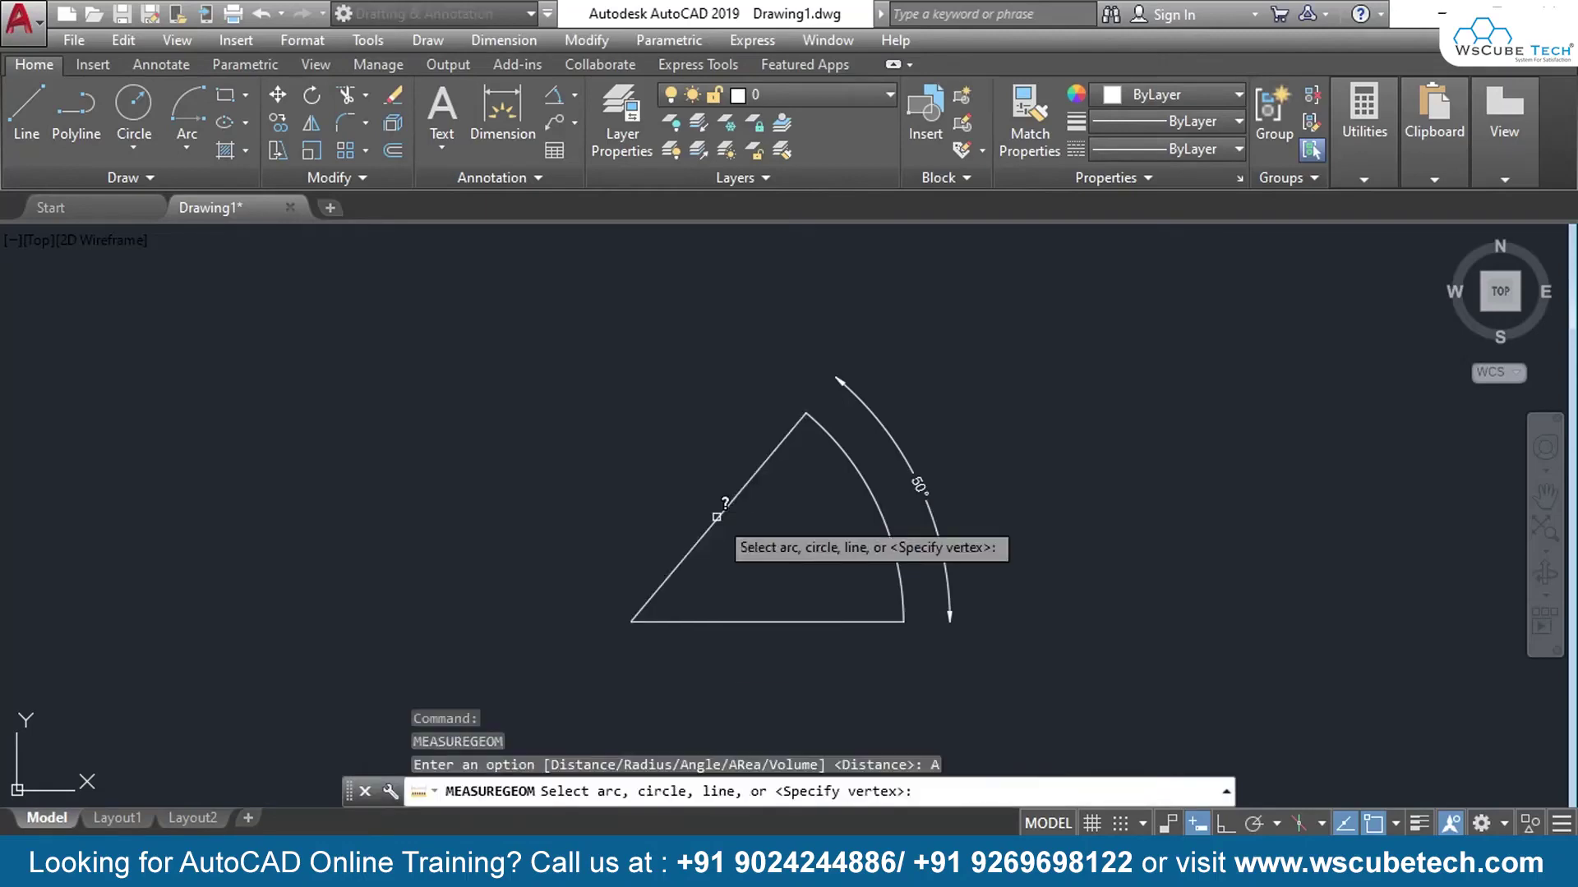
{"action": "left_click", "coordinate": [723, 511]}
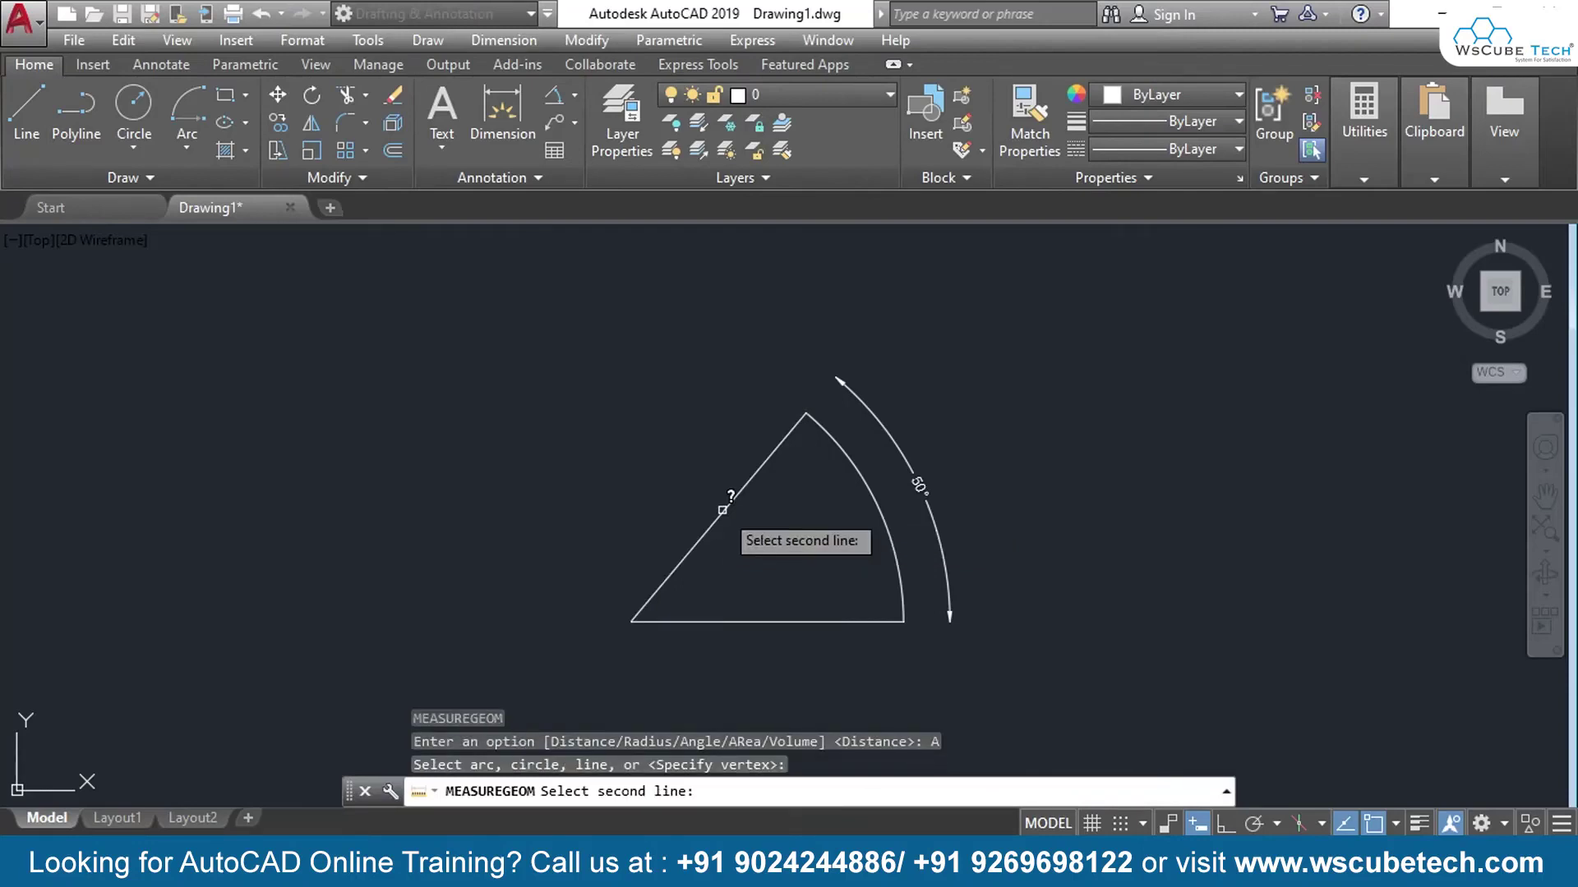
{"action": "left_click", "coordinate": [762, 622]}
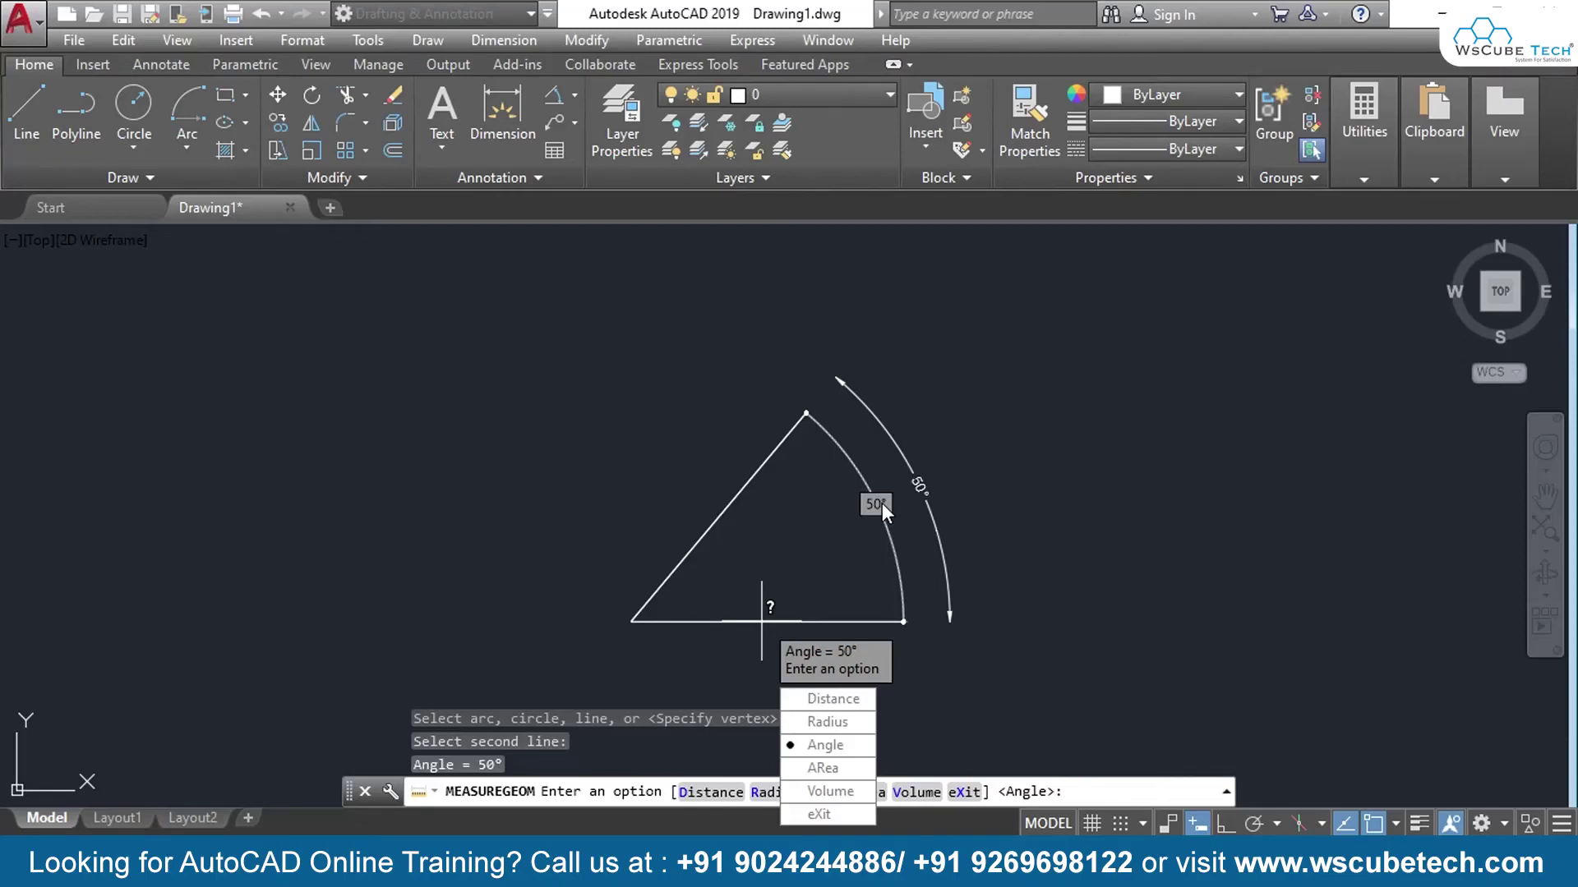
{"action": "key", "text": "Return"}
{"action": "key", "text": "Escape"}
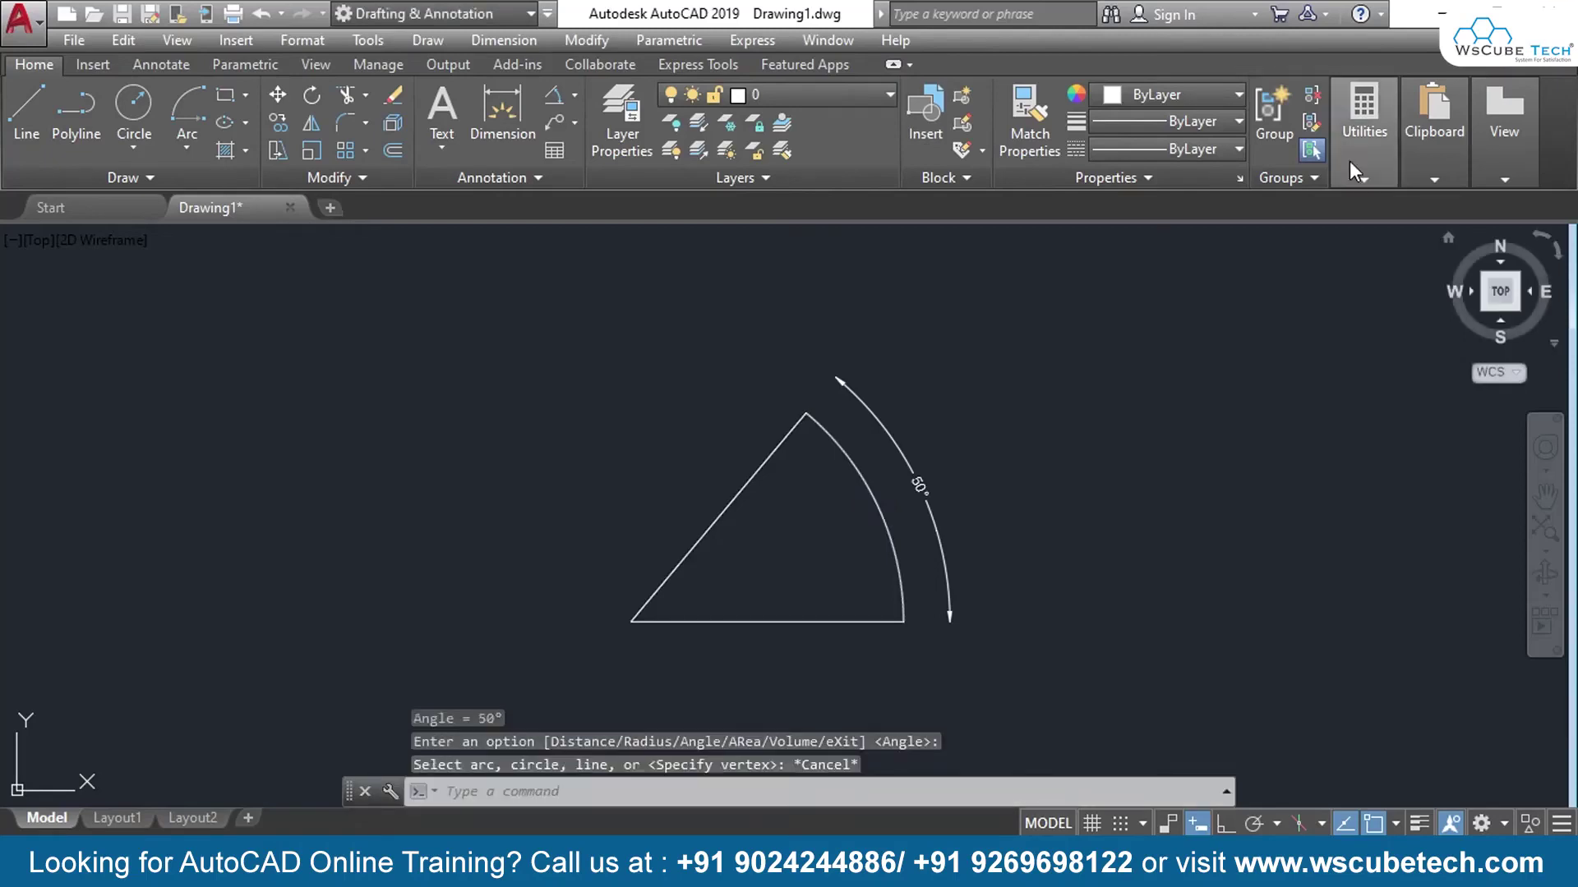
Erase the triangle, arc and dimension with a crossing window
{"action": "left_click", "coordinate": [1066, 280]}
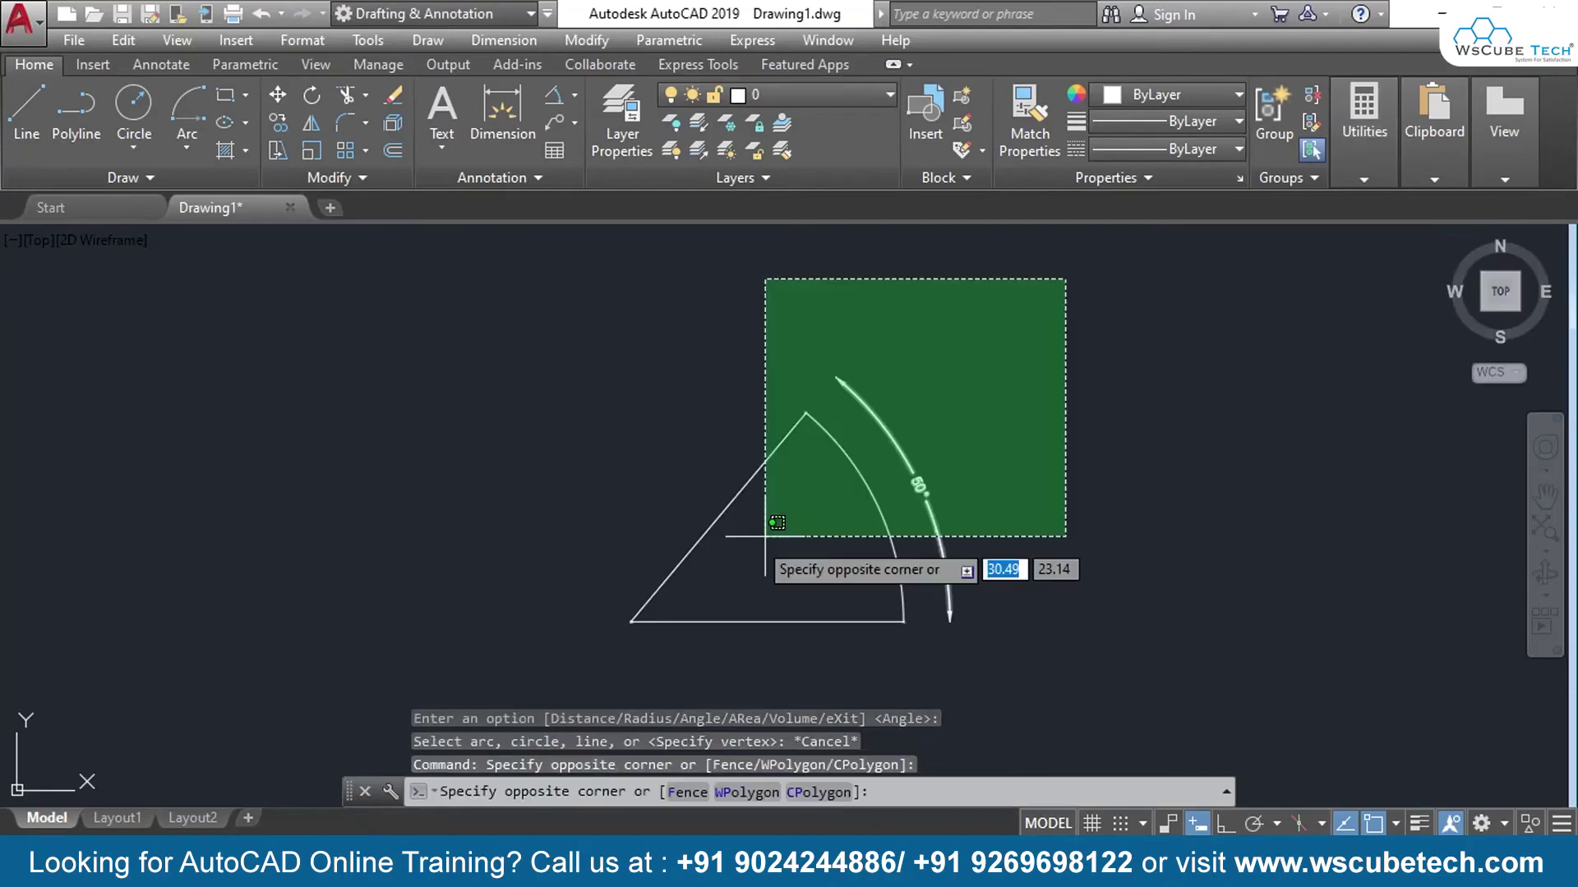
{"action": "left_click", "coordinate": [659, 674]}
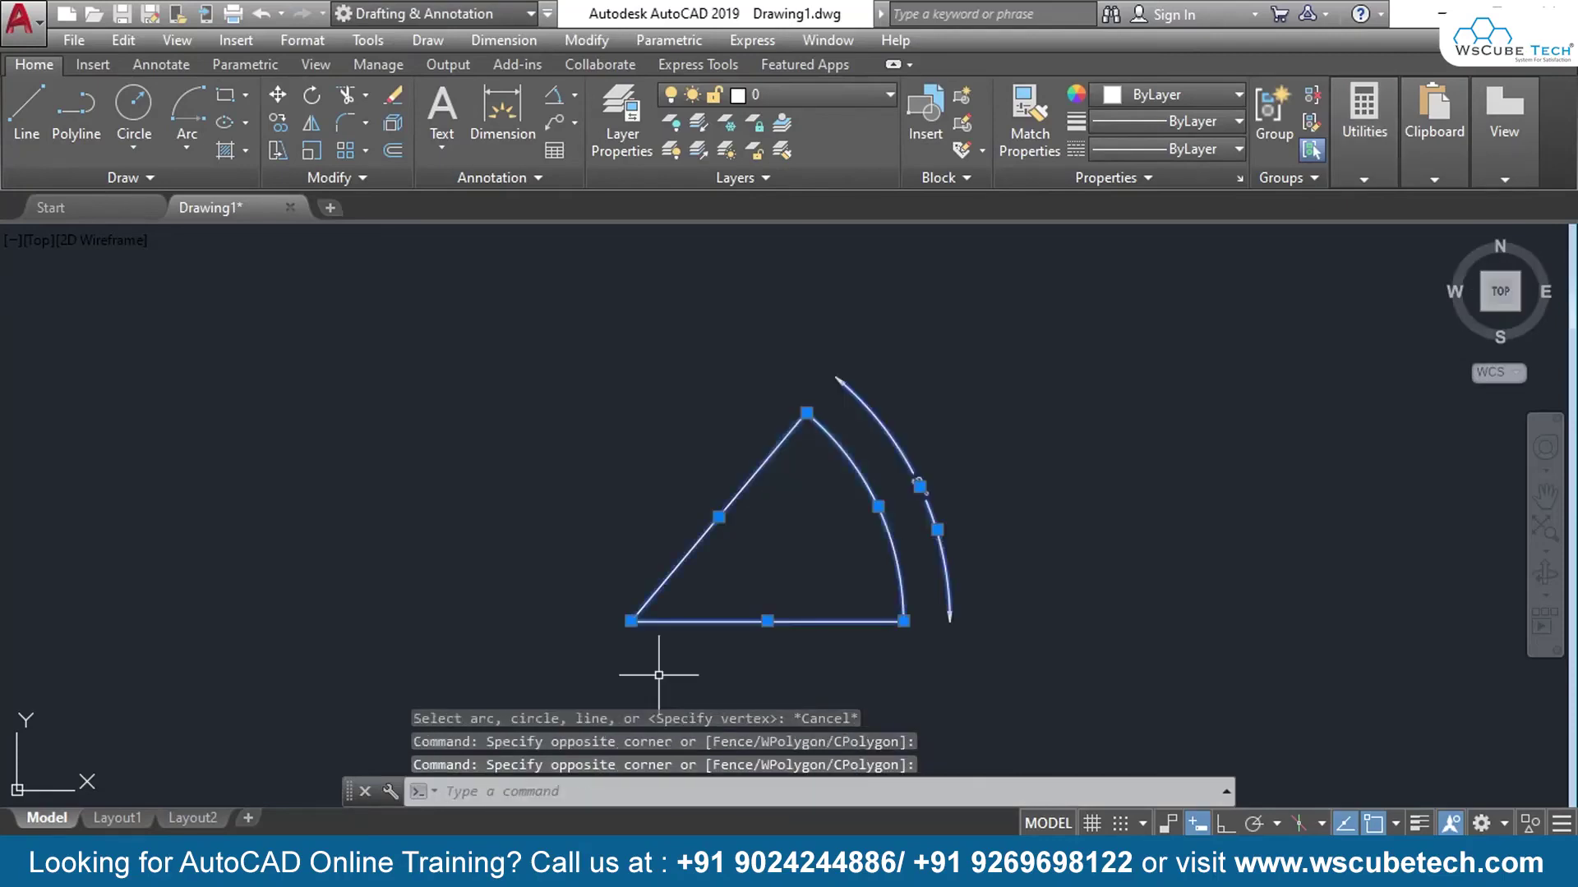
{"action": "key", "text": "Delete"}
{"action": "left_click", "coordinate": [245, 95]}
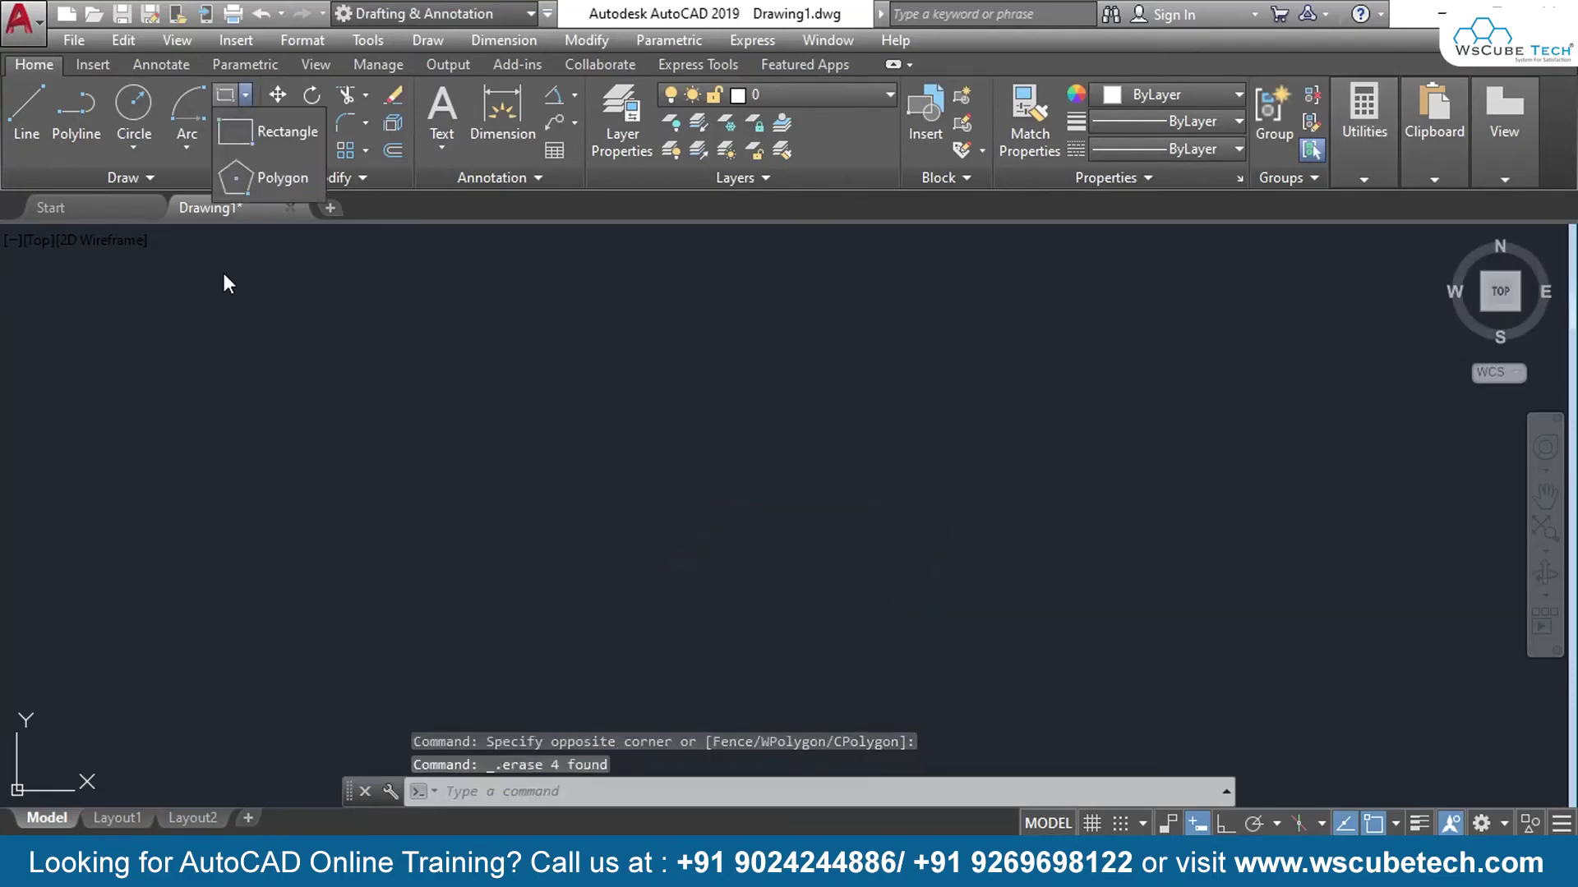
Draw a 10 × 10 square via rectangle Dimensions, then start Measure Area
{"action": "left_click", "coordinate": [271, 135]}
{"action": "left_click", "coordinate": [540, 372]}
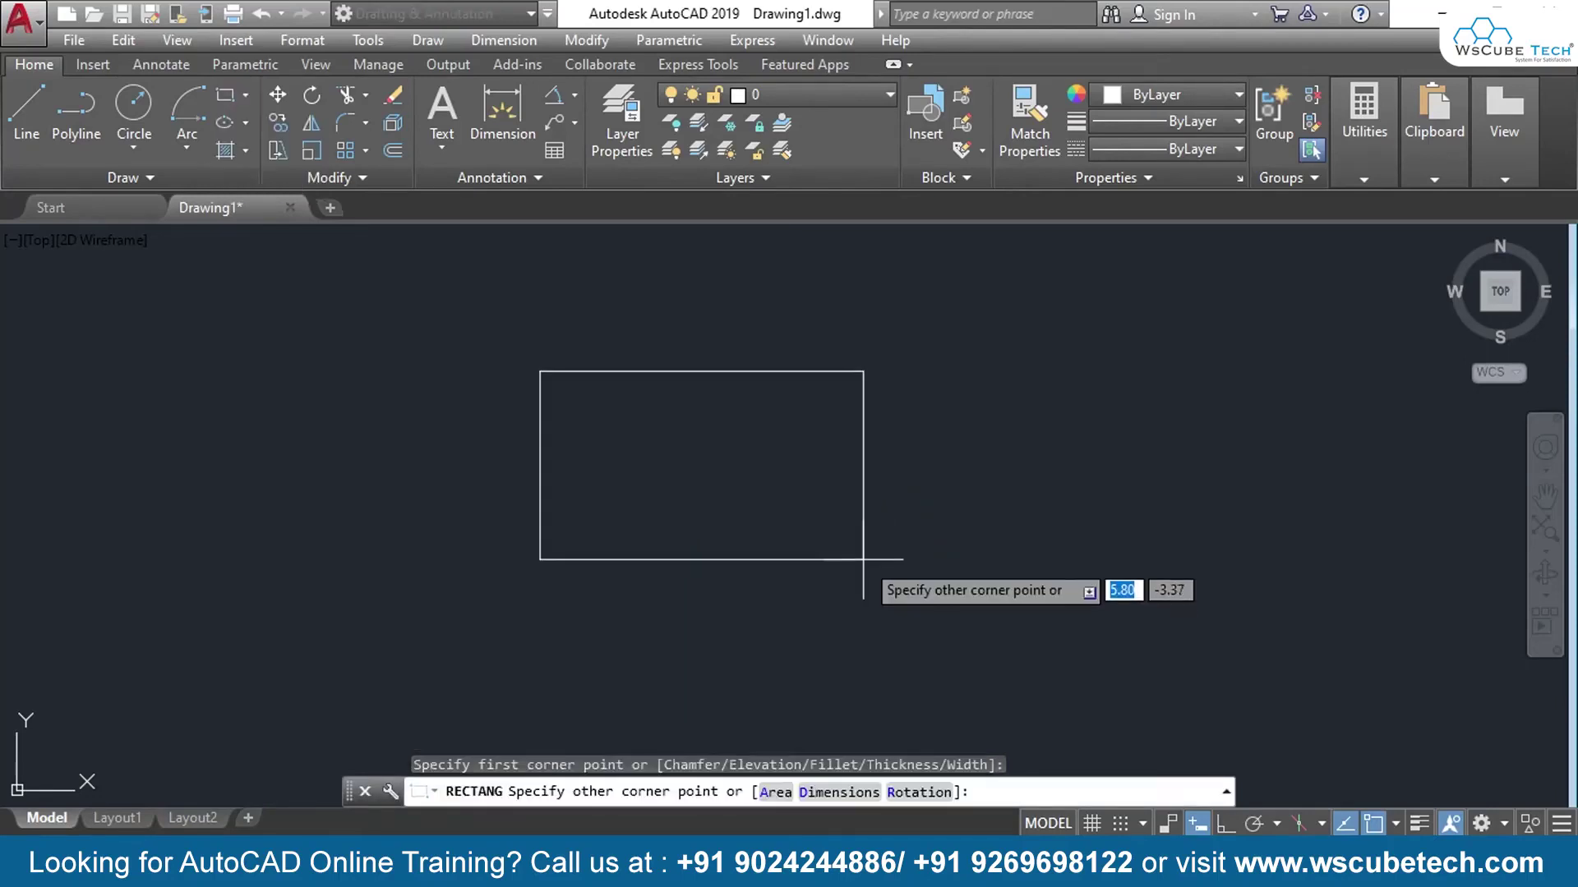
{"action": "type", "text": "d"}
{"action": "key", "text": "Return"}
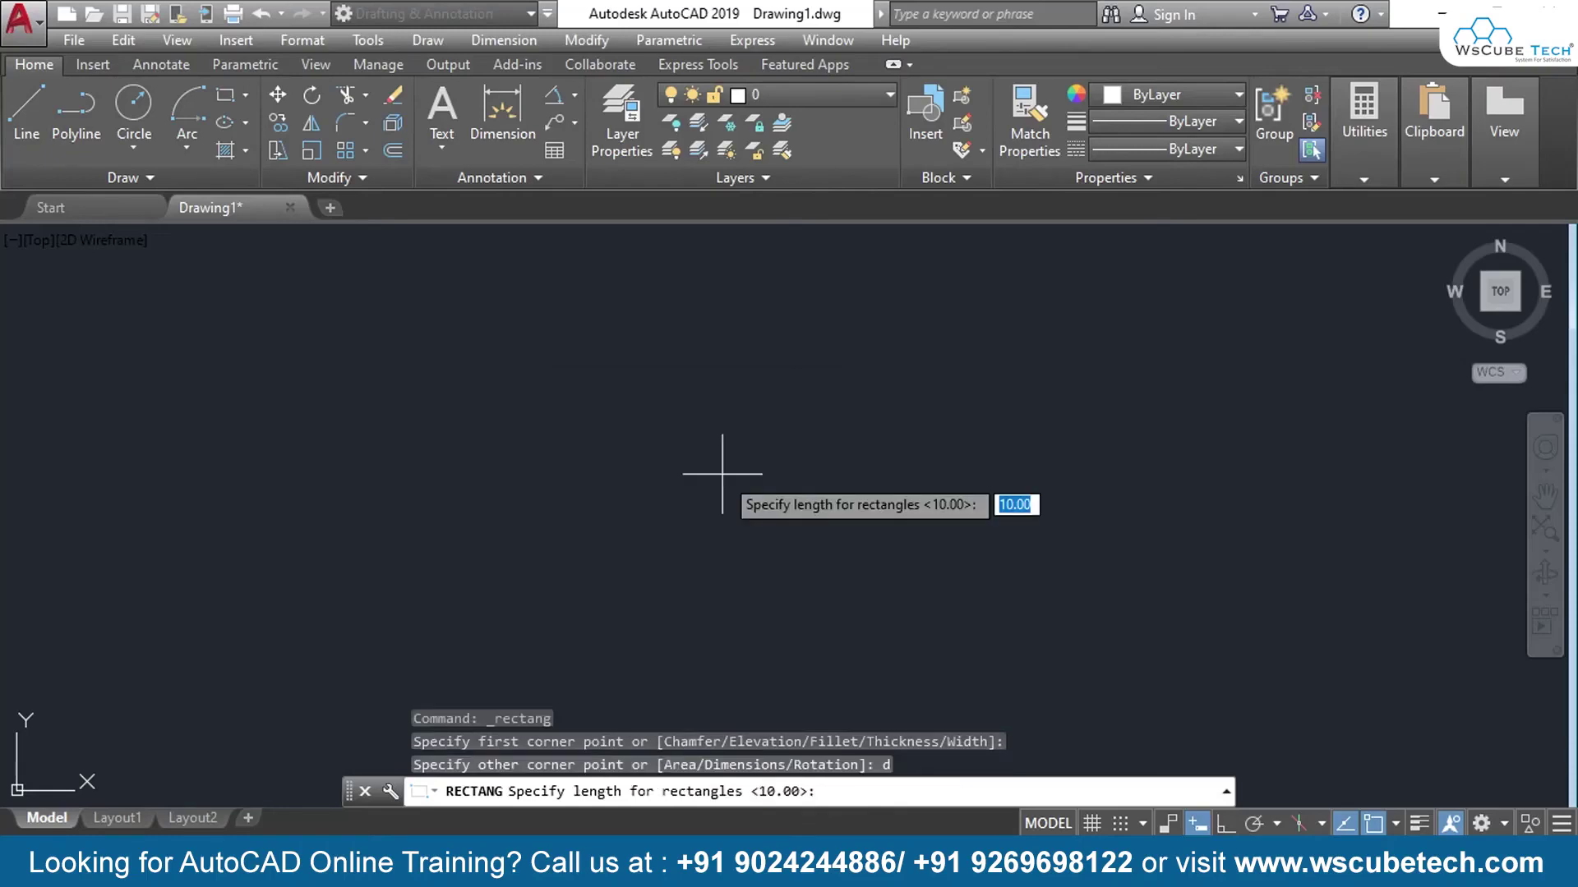
{"action": "key", "text": "Return"}
{"action": "key", "text": "Return"}
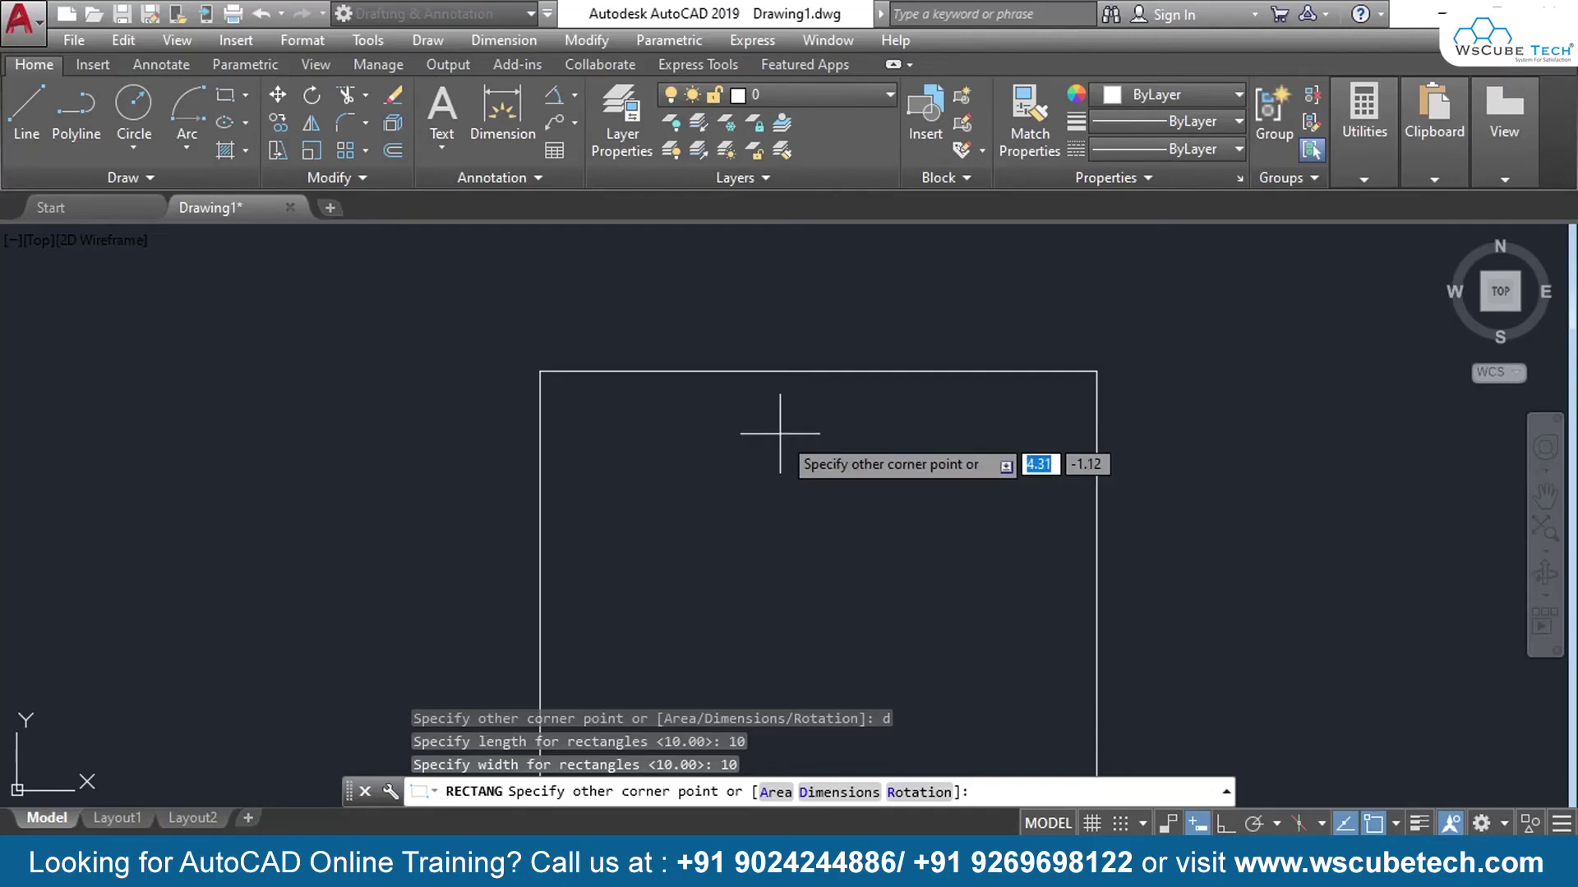
{"action": "scroll", "coordinate": [776, 435], "scroll_direction": "down", "scroll_amount": 2}
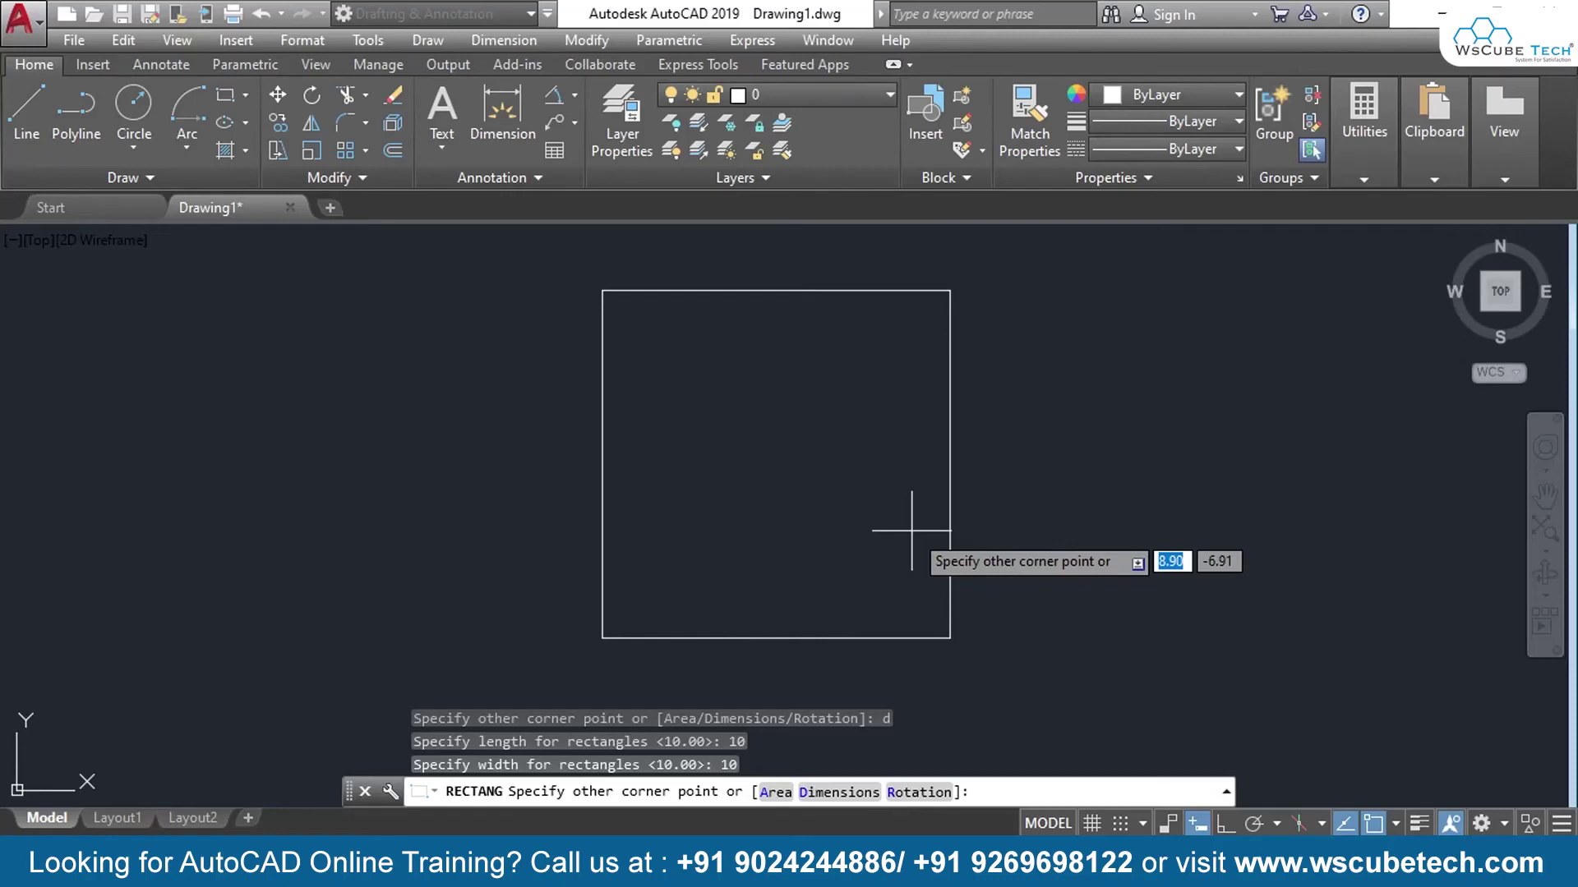
{"action": "left_click", "coordinate": [1364, 115]}
{"action": "left_click", "coordinate": [1402, 436]}
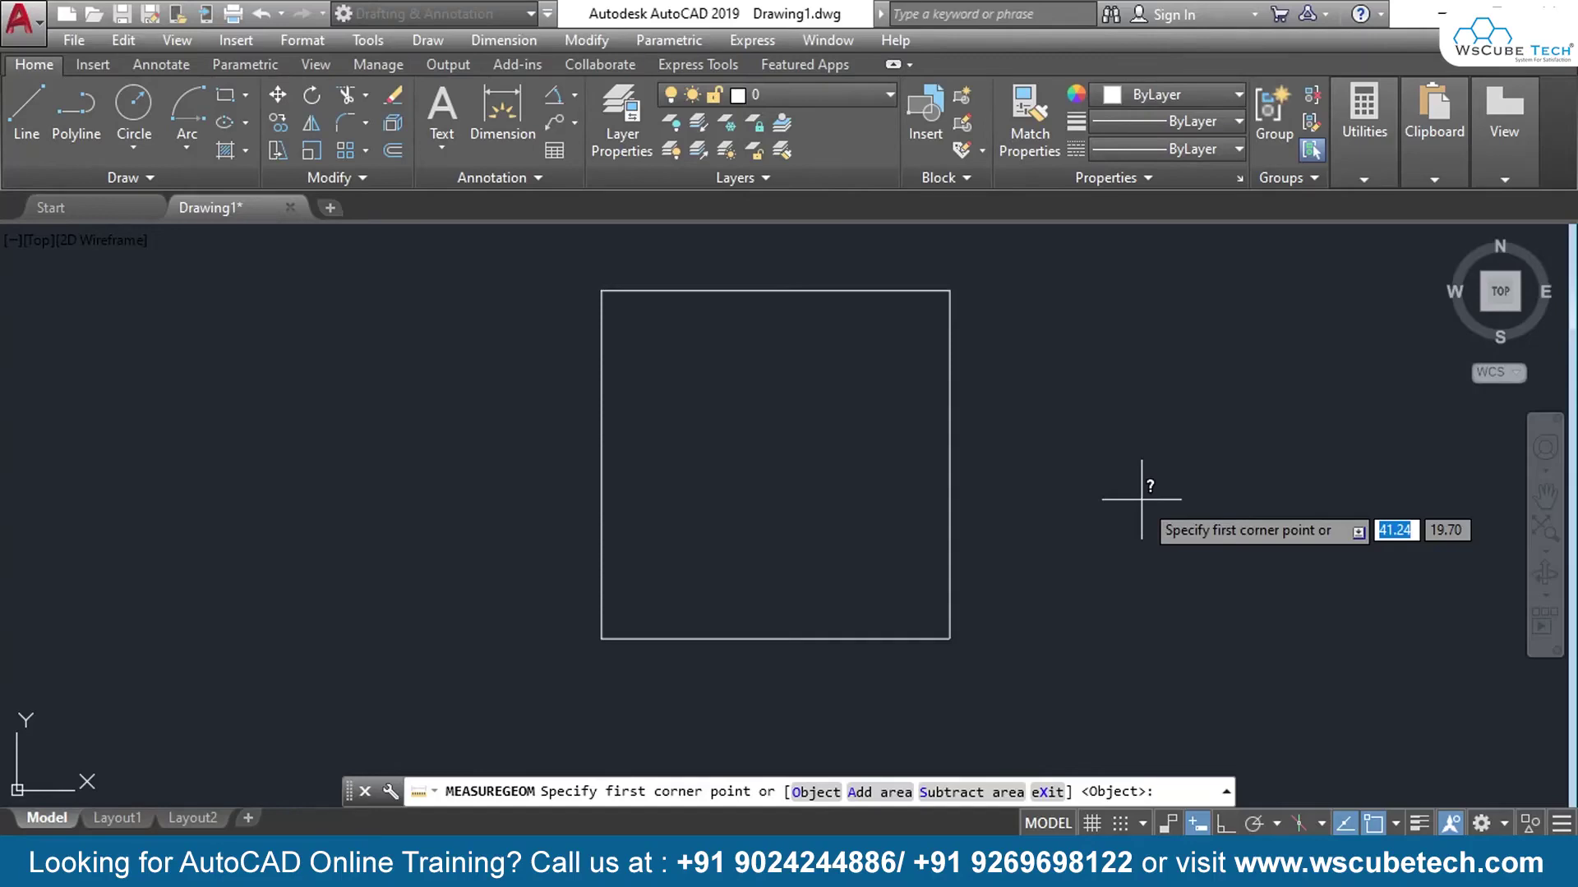
Pick the square's four corners to get Area 100.00 and Perimeter 40.00, then measure area again
{"action": "left_click", "coordinate": [950, 290]}
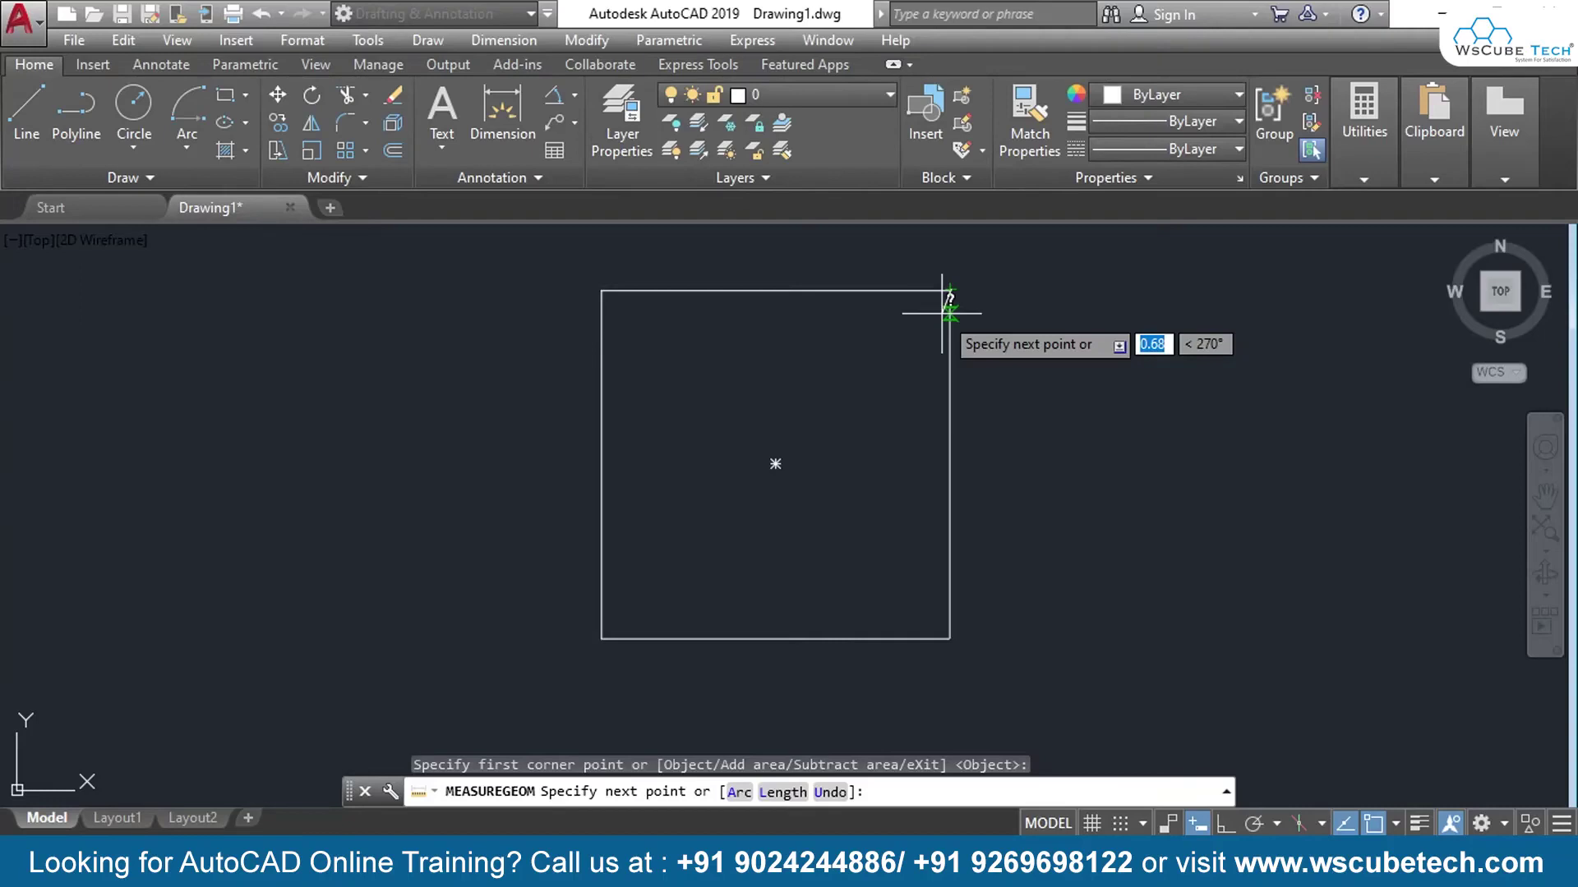
{"action": "left_click", "coordinate": [950, 638]}
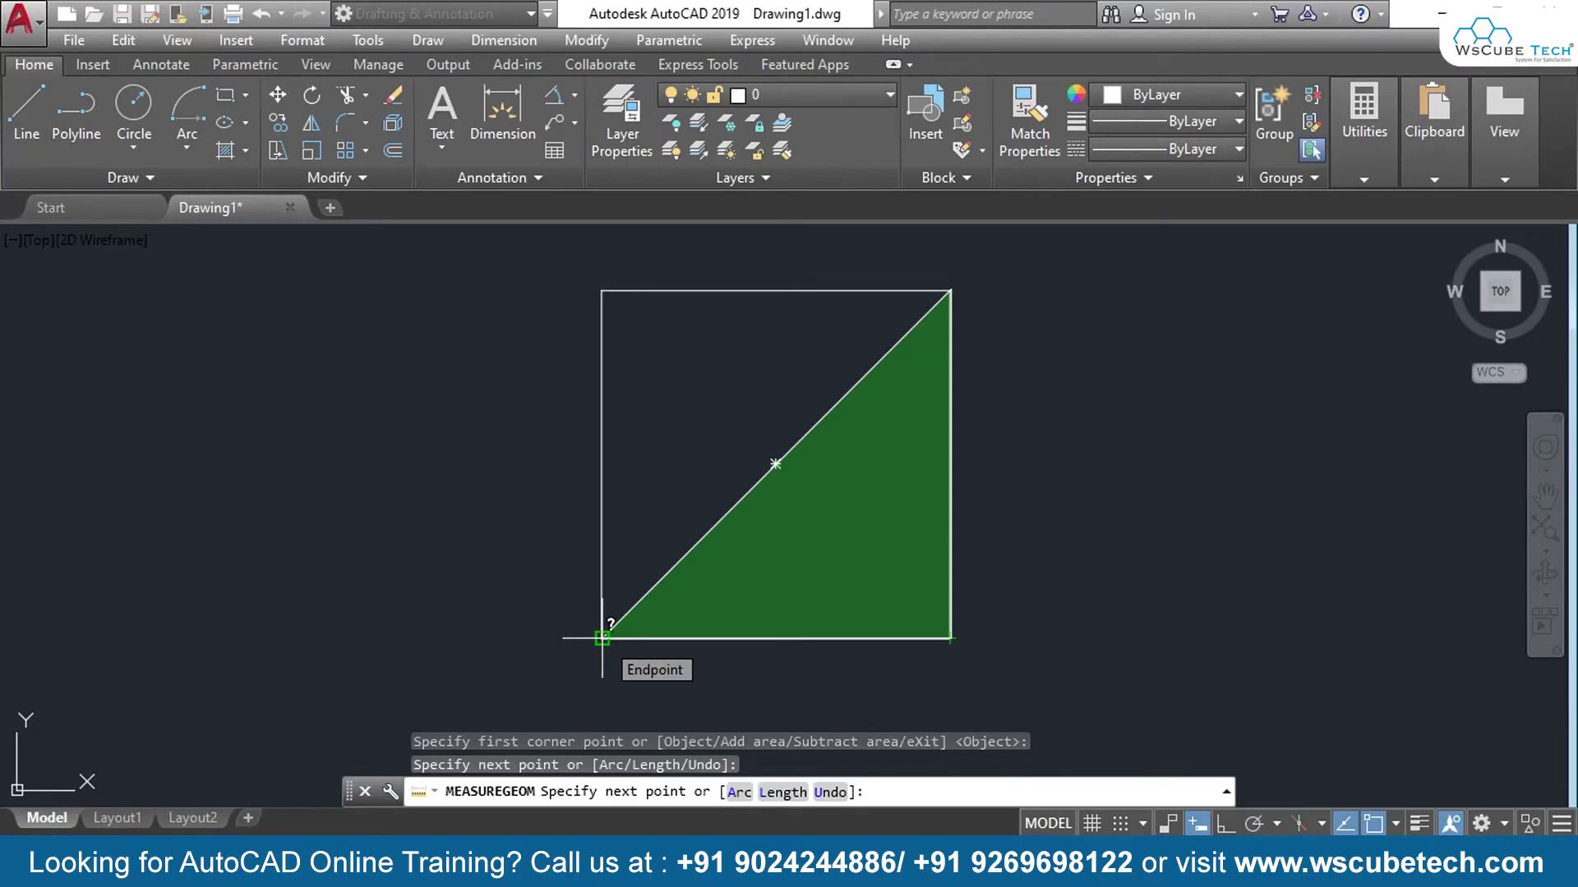
{"action": "left_click", "coordinate": [603, 638]}
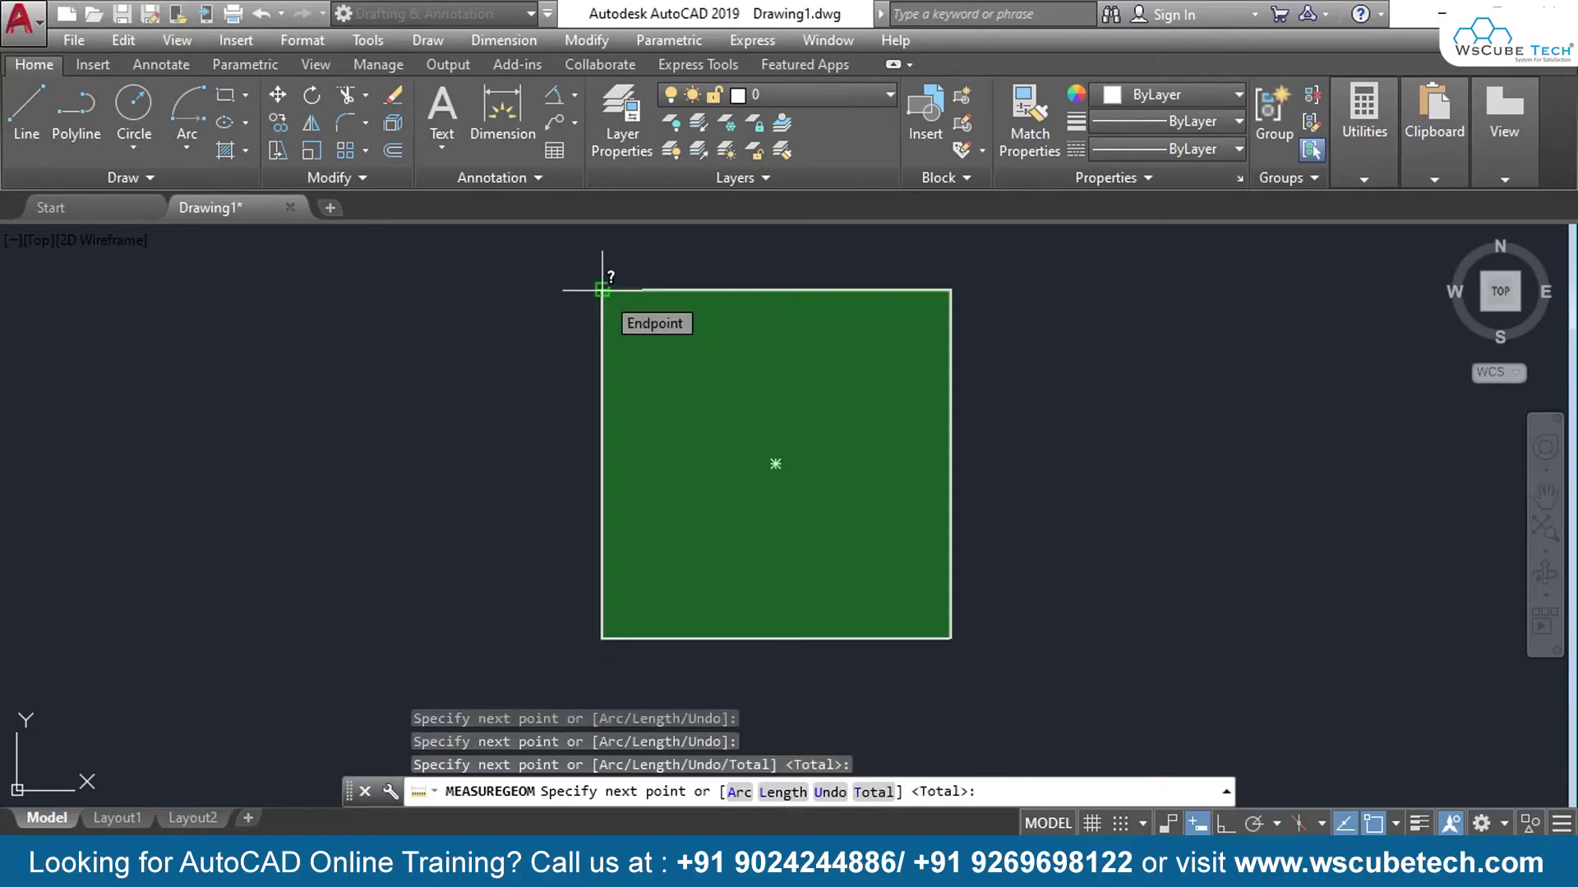
{"action": "left_click", "coordinate": [602, 289]}
{"action": "key", "text": "Return"}
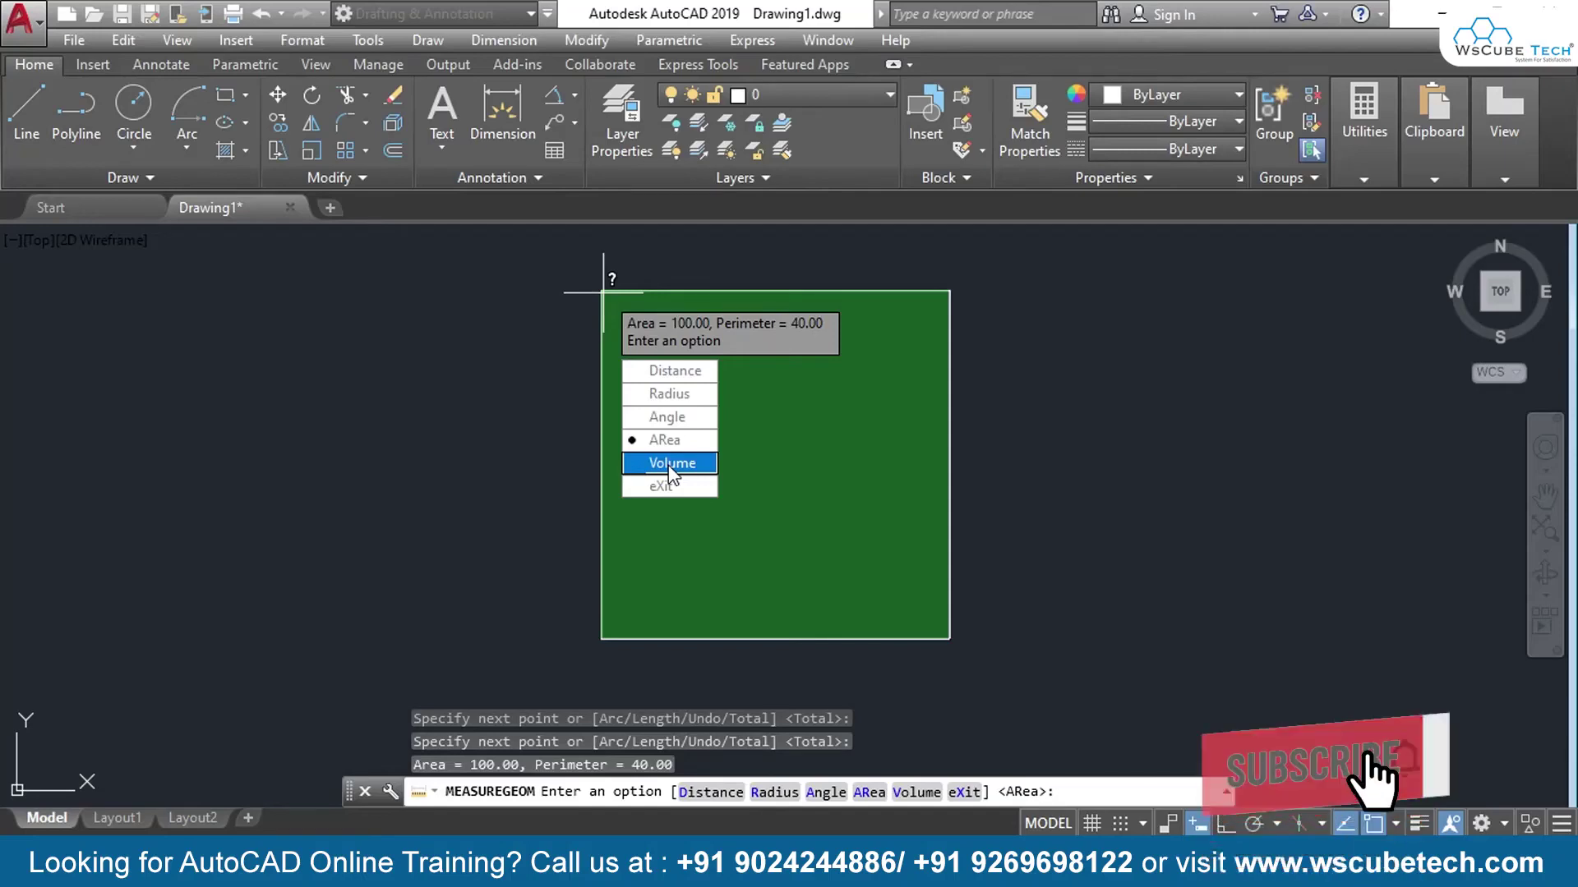
{"action": "key", "text": "Return"}
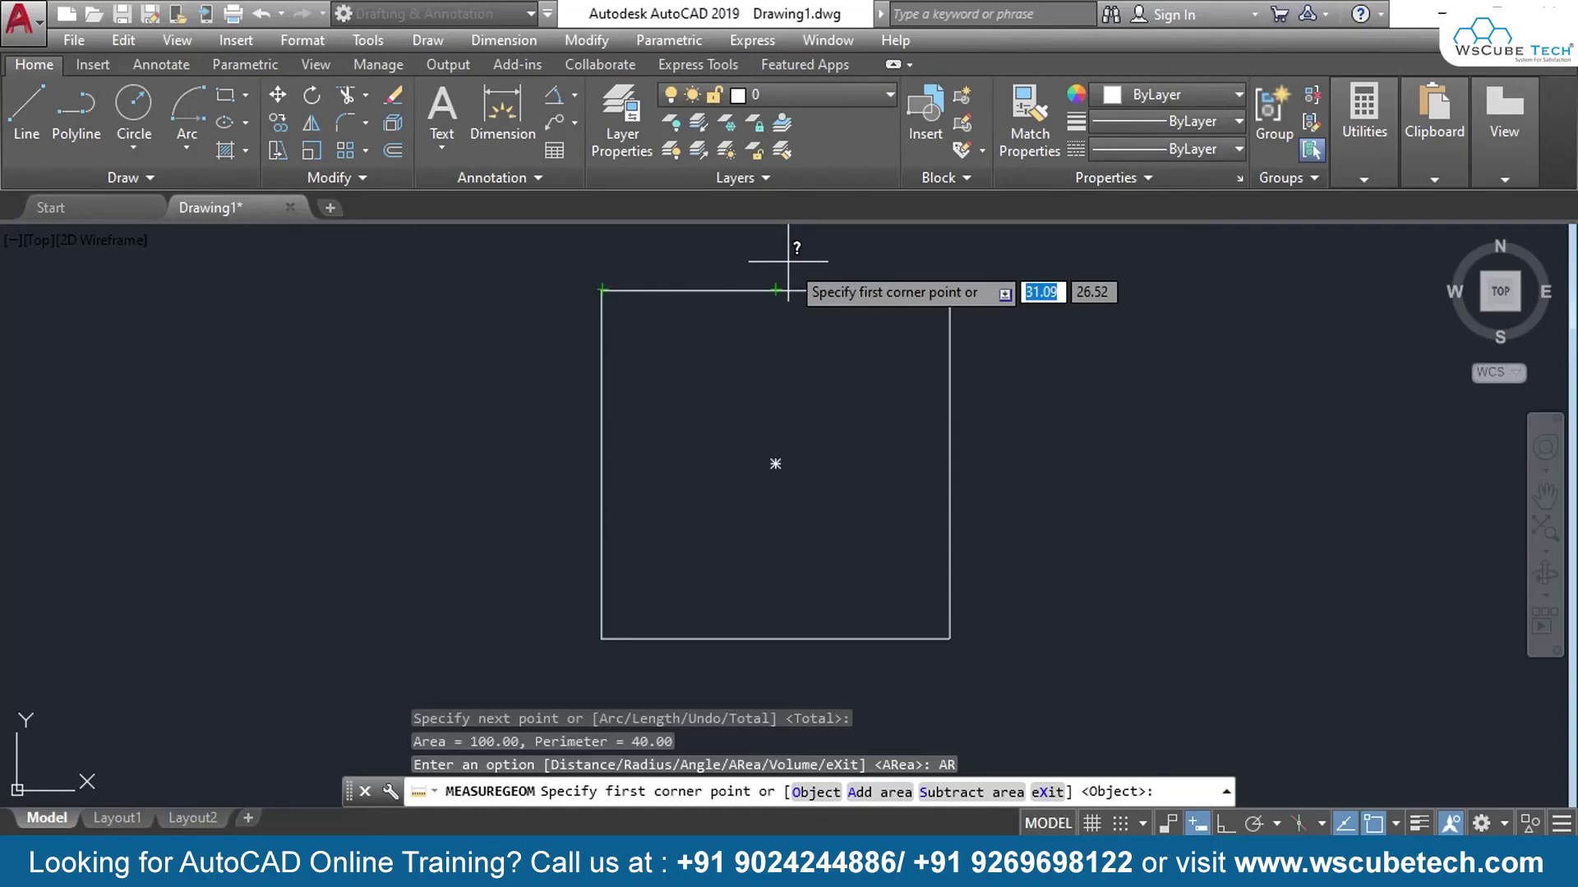
Measure the square as an object, reading Area 100.00 and Perimeter 40.00
{"action": "type", "text": "o"}
{"action": "key", "text": "Return"}
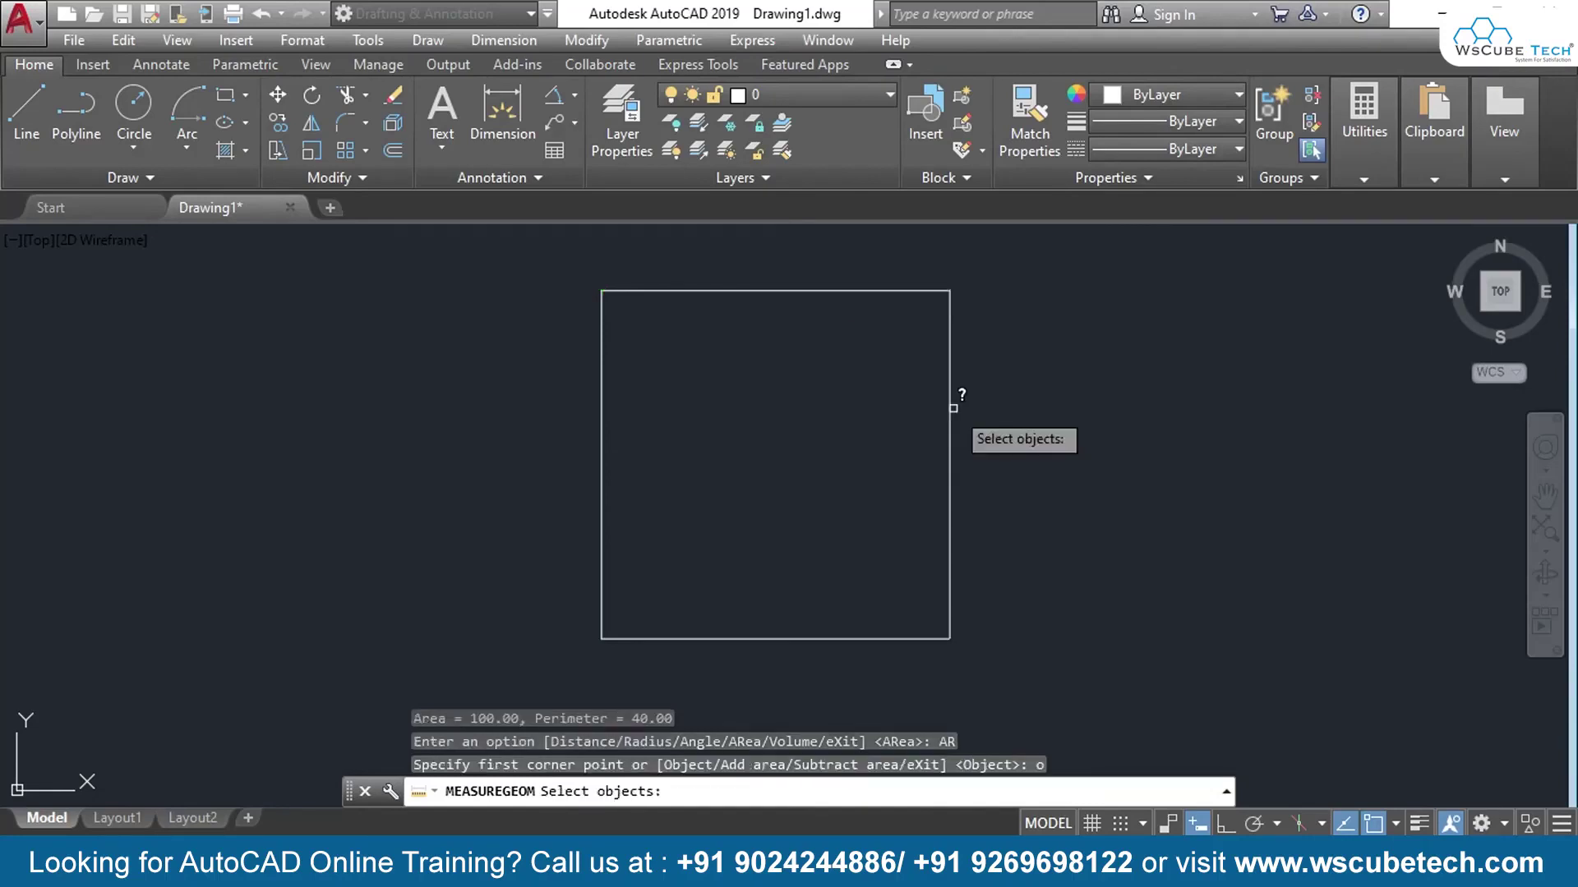
{"action": "left_click", "coordinate": [949, 413]}
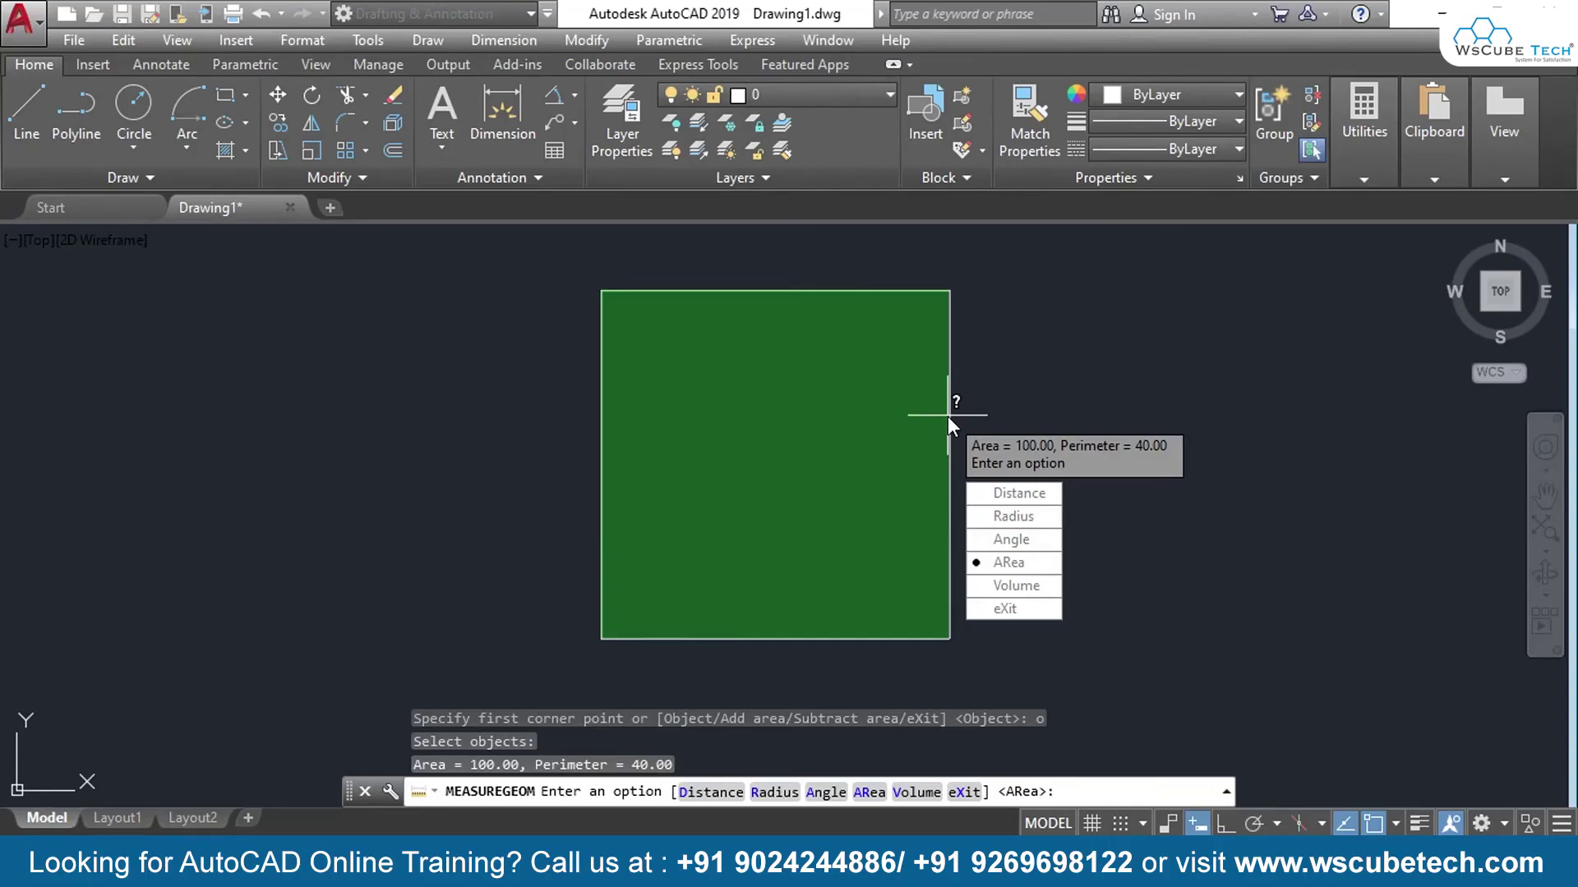
{"action": "key", "text": "Escape"}
Window-select the circle
{"action": "left_click", "coordinate": [1019, 278]}
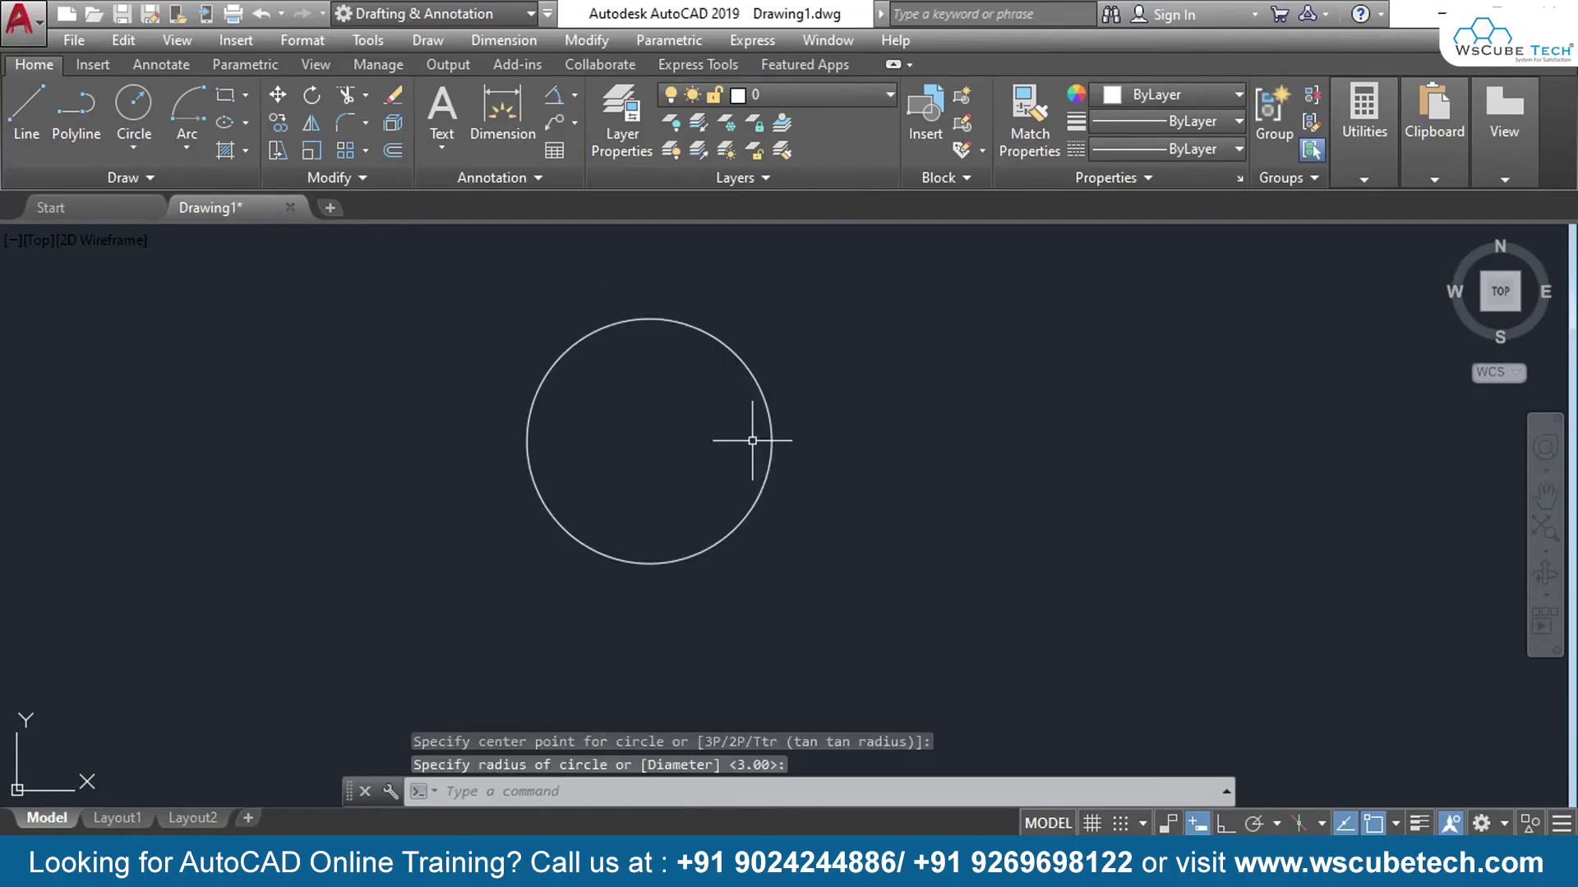
{"action": "left_click", "coordinate": [752, 440]}
{"action": "left_click", "coordinate": [483, 554]}
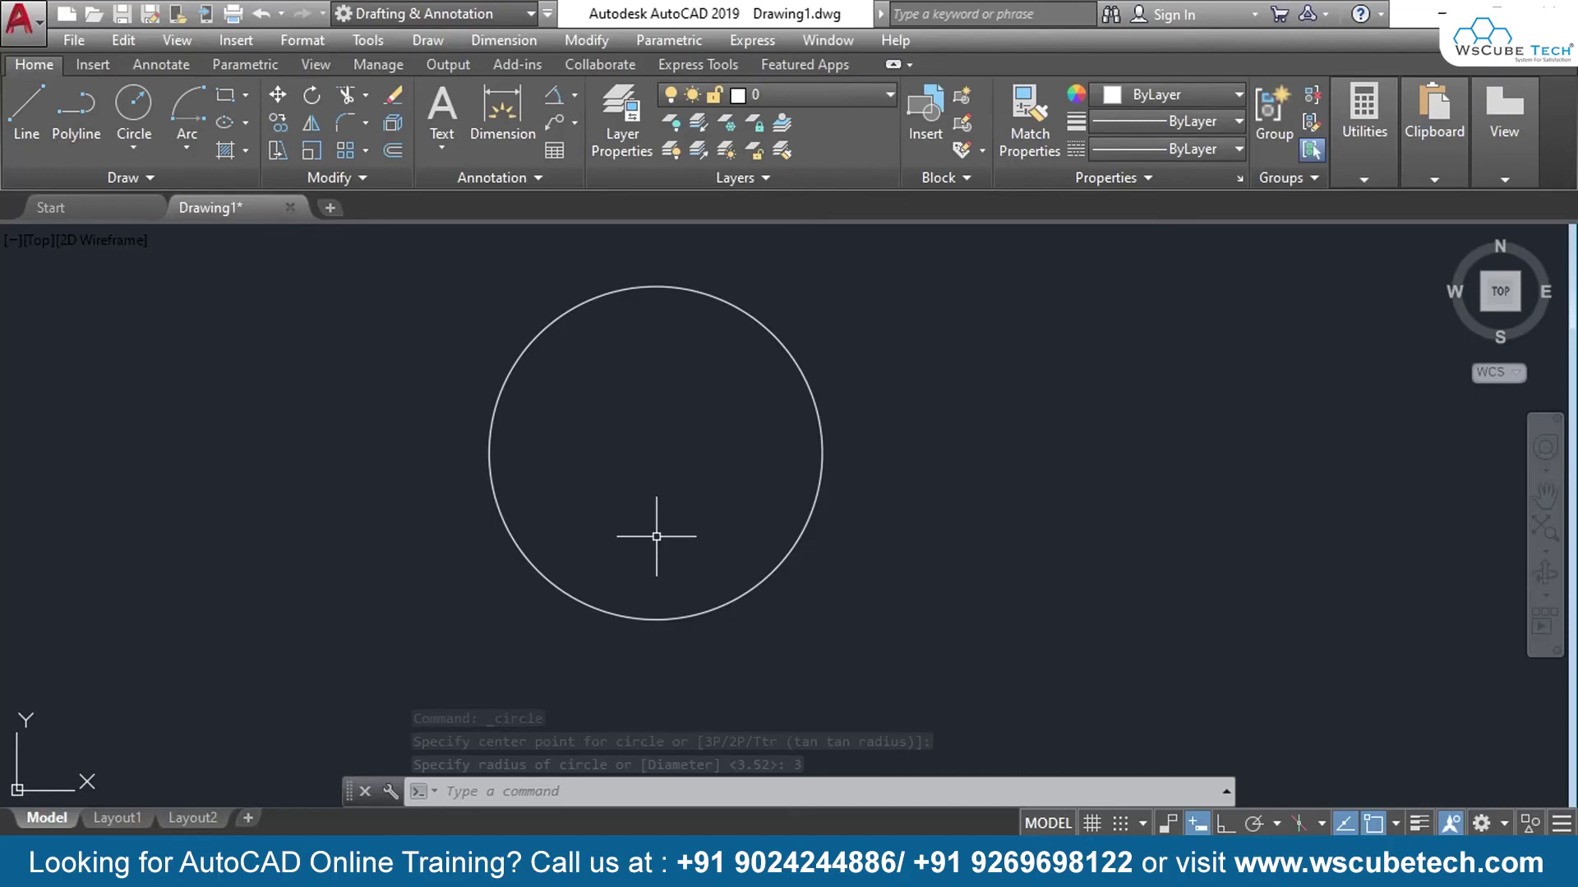
Read the circle's area 28.27 and circumference 18.85, then erase the circle
{"action": "left_click", "coordinate": [798, 537]}
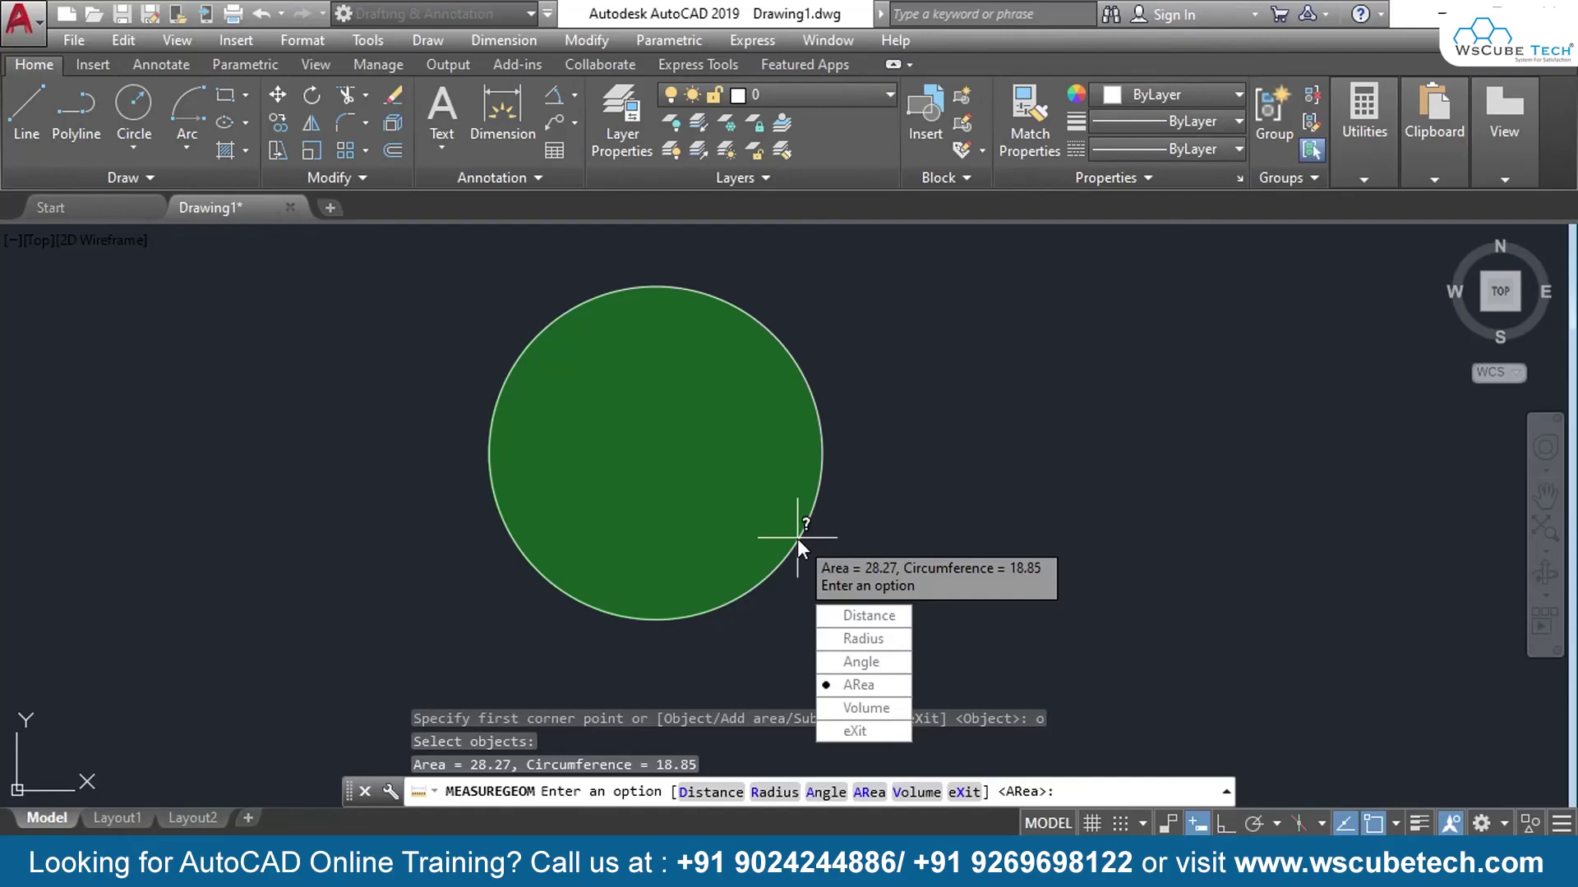
{"action": "key", "text": "Escape"}
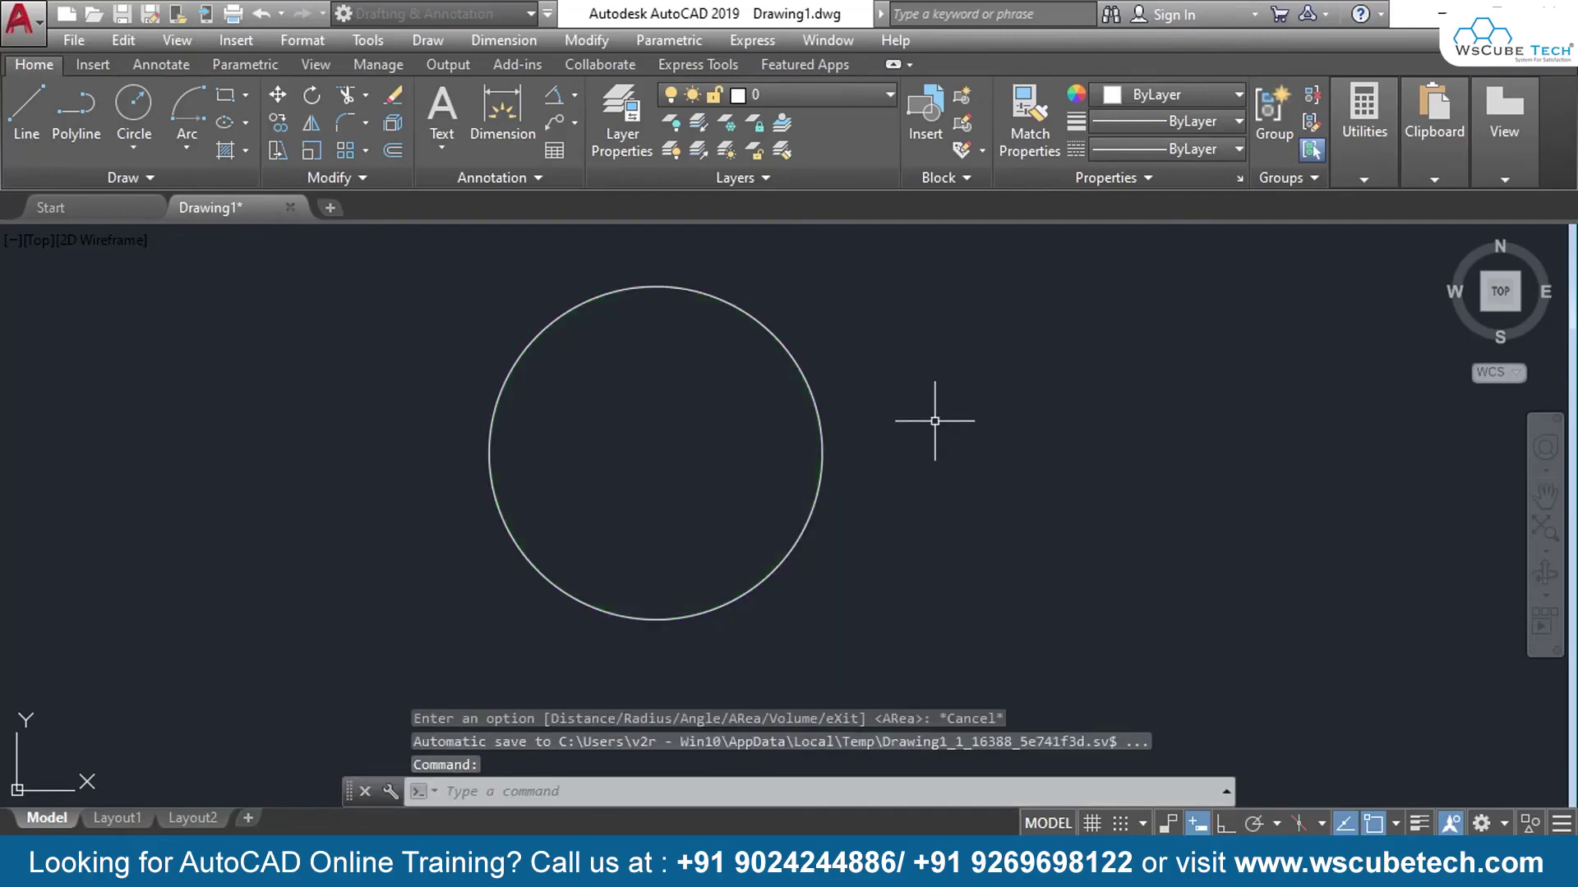
{"action": "left_click", "coordinate": [934, 421]}
{"action": "left_click", "coordinate": [509, 377]}
{"action": "key", "text": "Delete"}
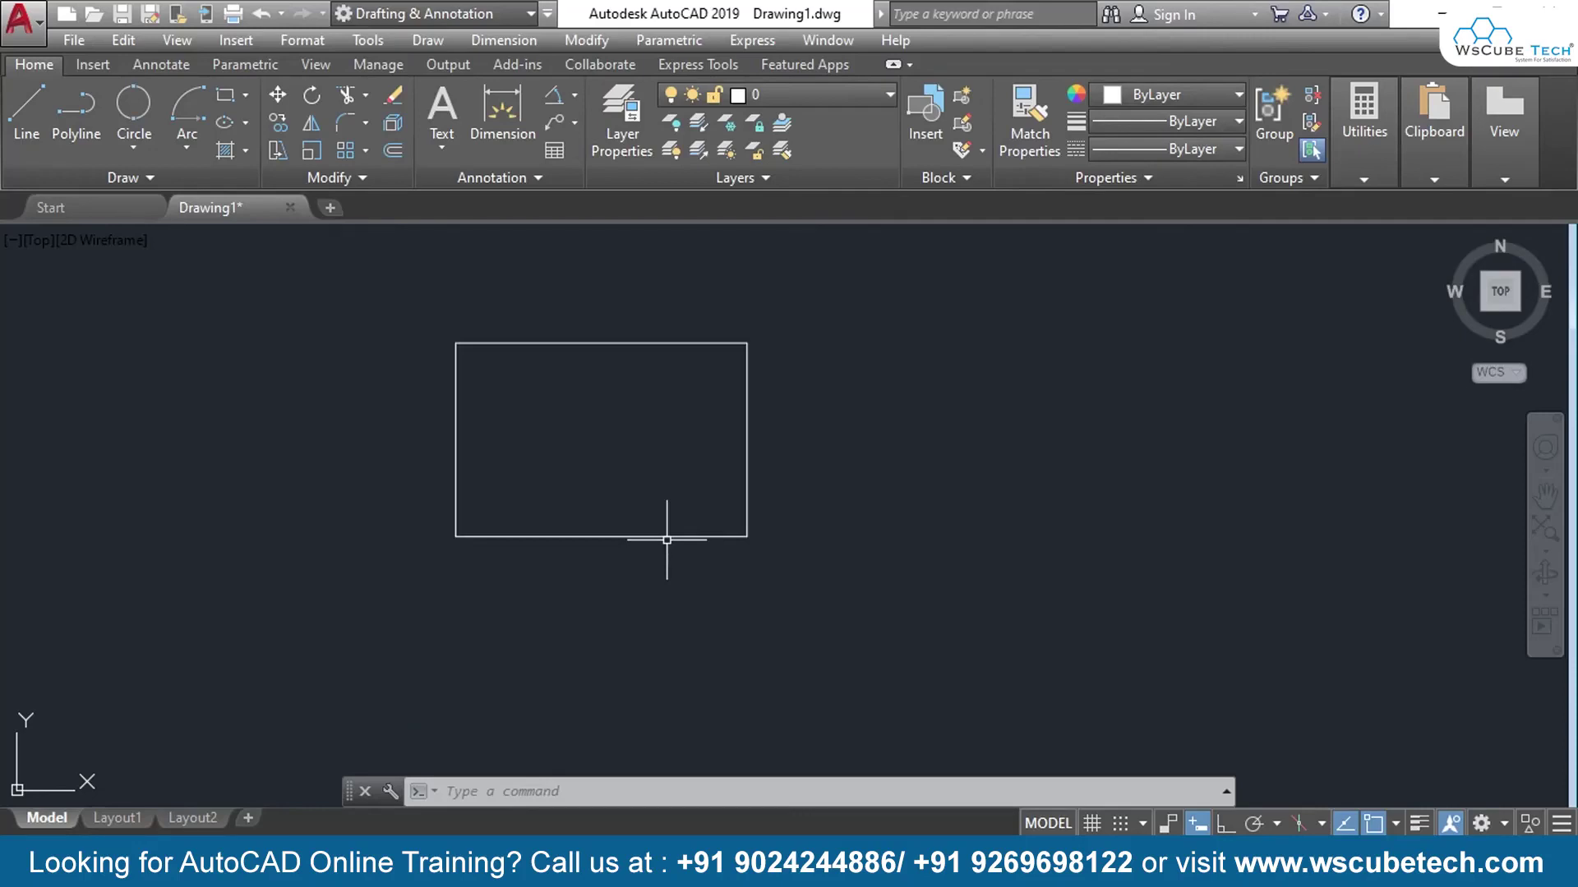
Erase the existing rectangle with a crossing window
{"action": "left_click", "coordinate": [812, 299]}
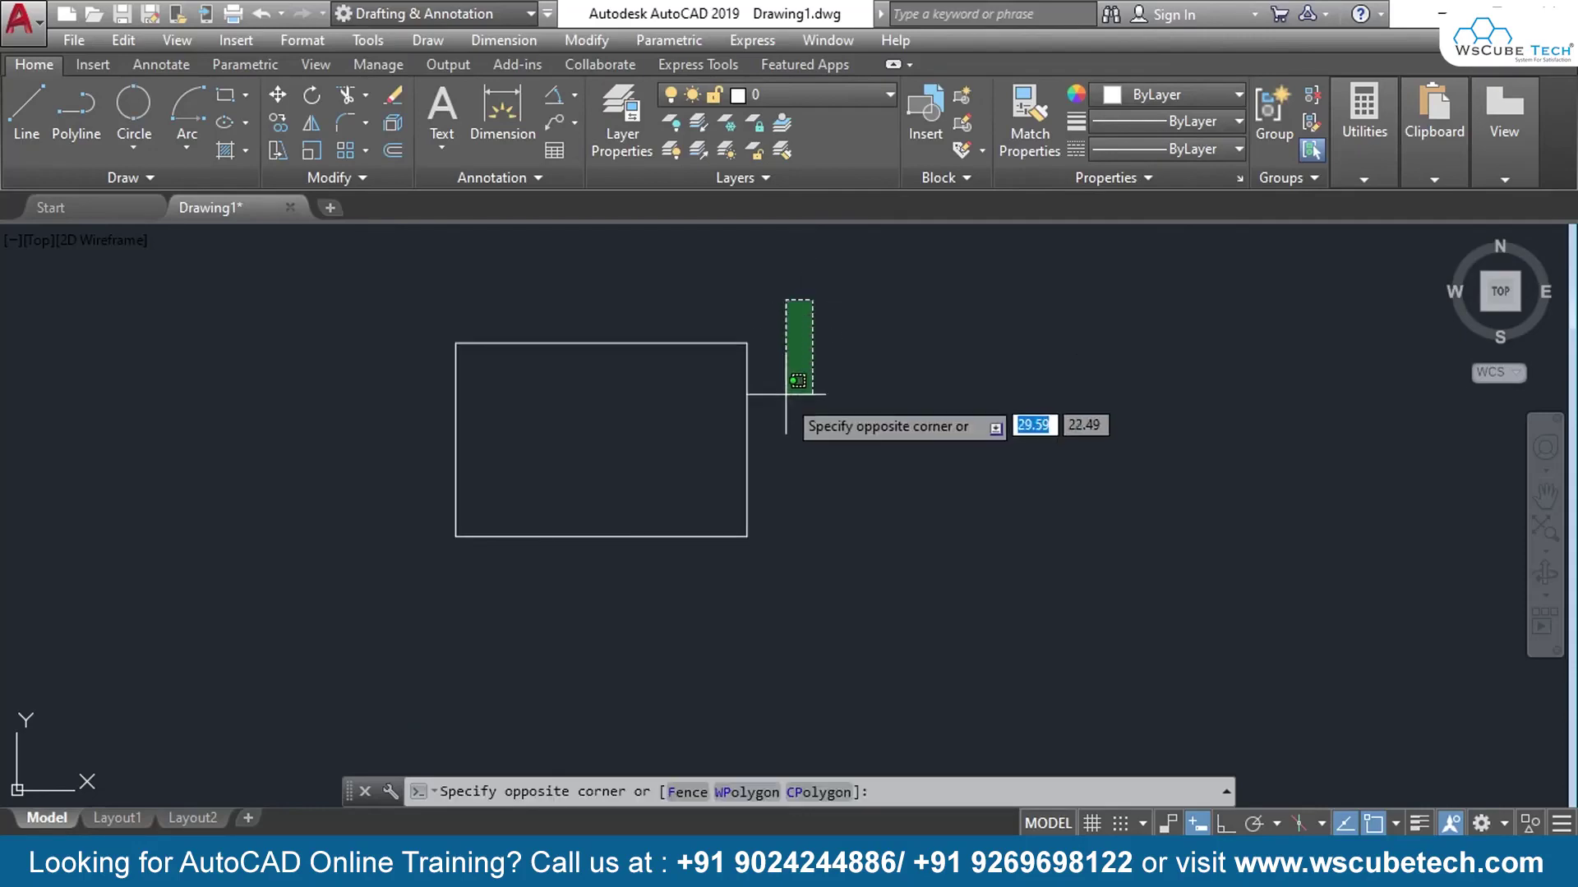
{"action": "left_click", "coordinate": [412, 609]}
{"action": "key", "text": "Delete"}
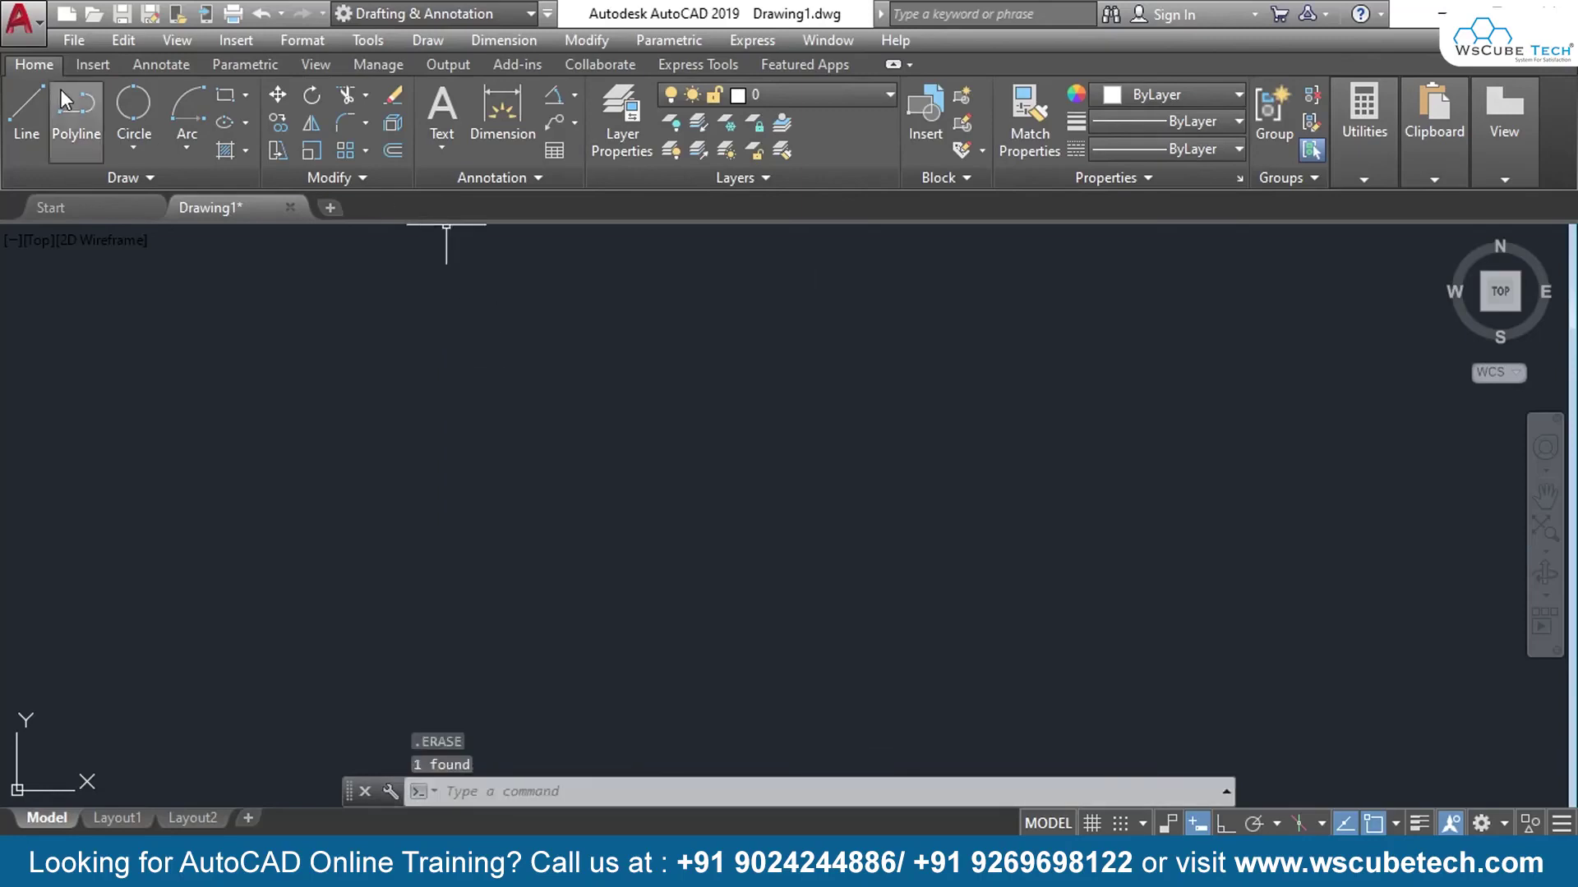
Start a rectangle and enter Dimensions of length 20 and width 20
{"action": "left_click", "coordinate": [249, 96]}
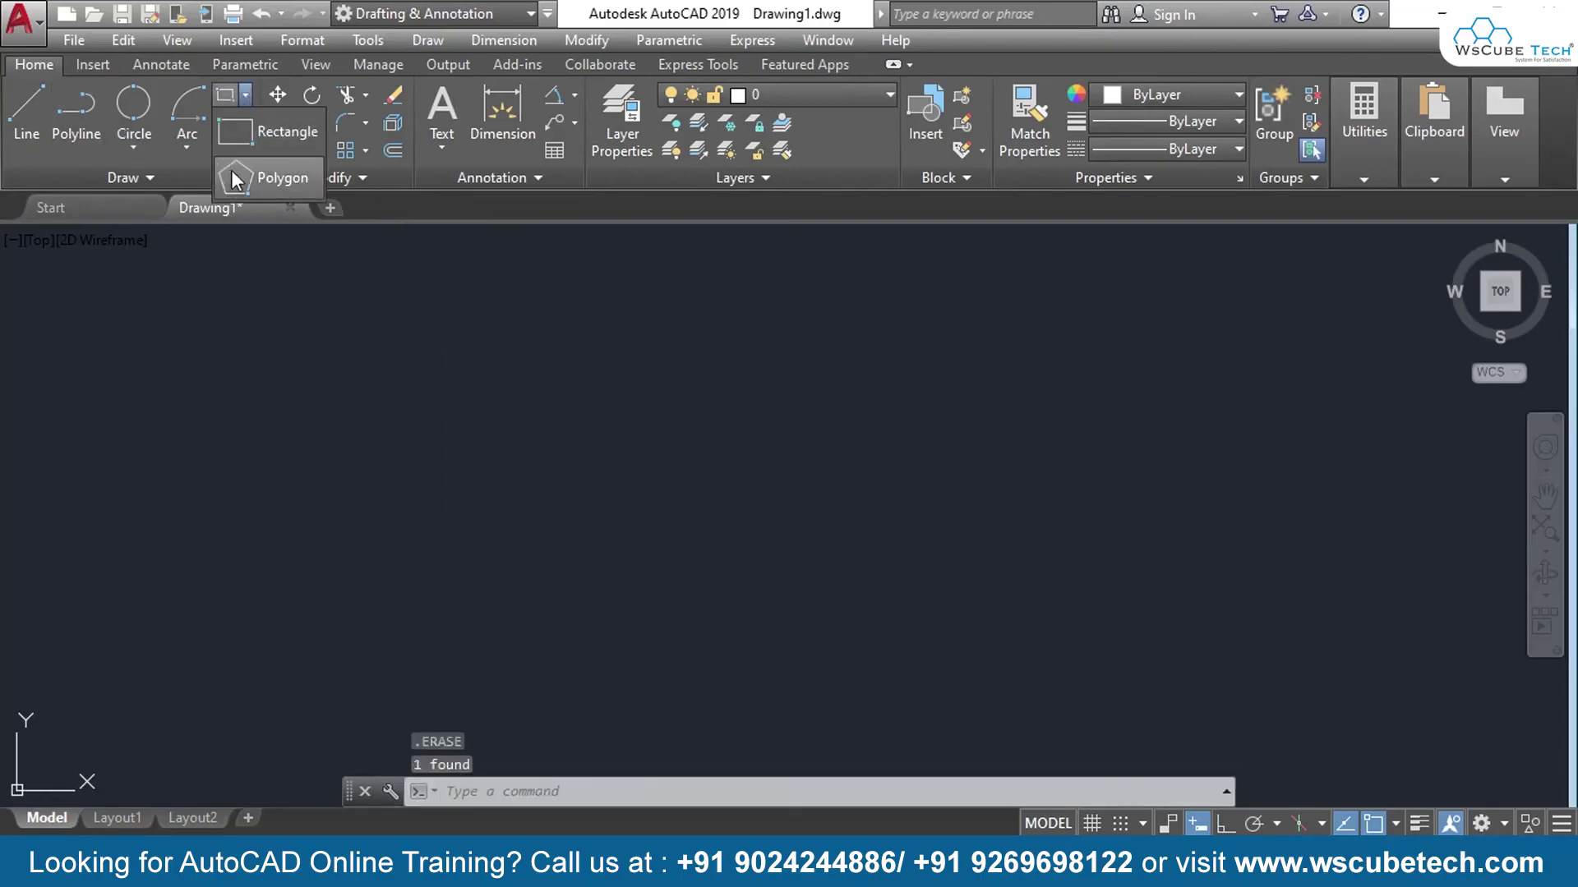
{"action": "left_click", "coordinate": [284, 121]}
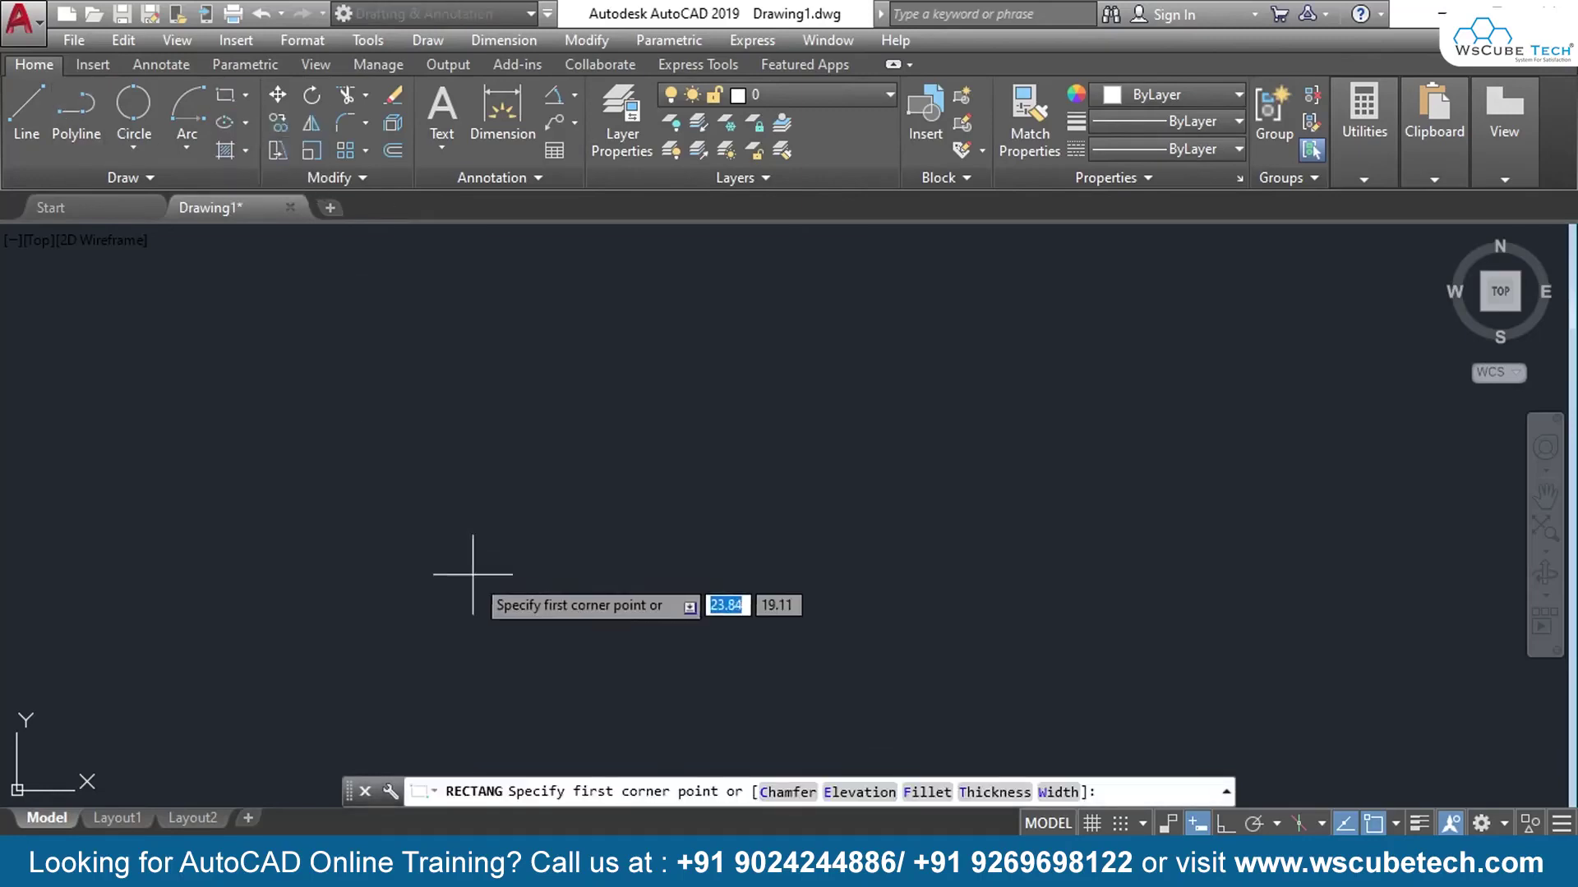
{"action": "left_click", "coordinate": [499, 328]}
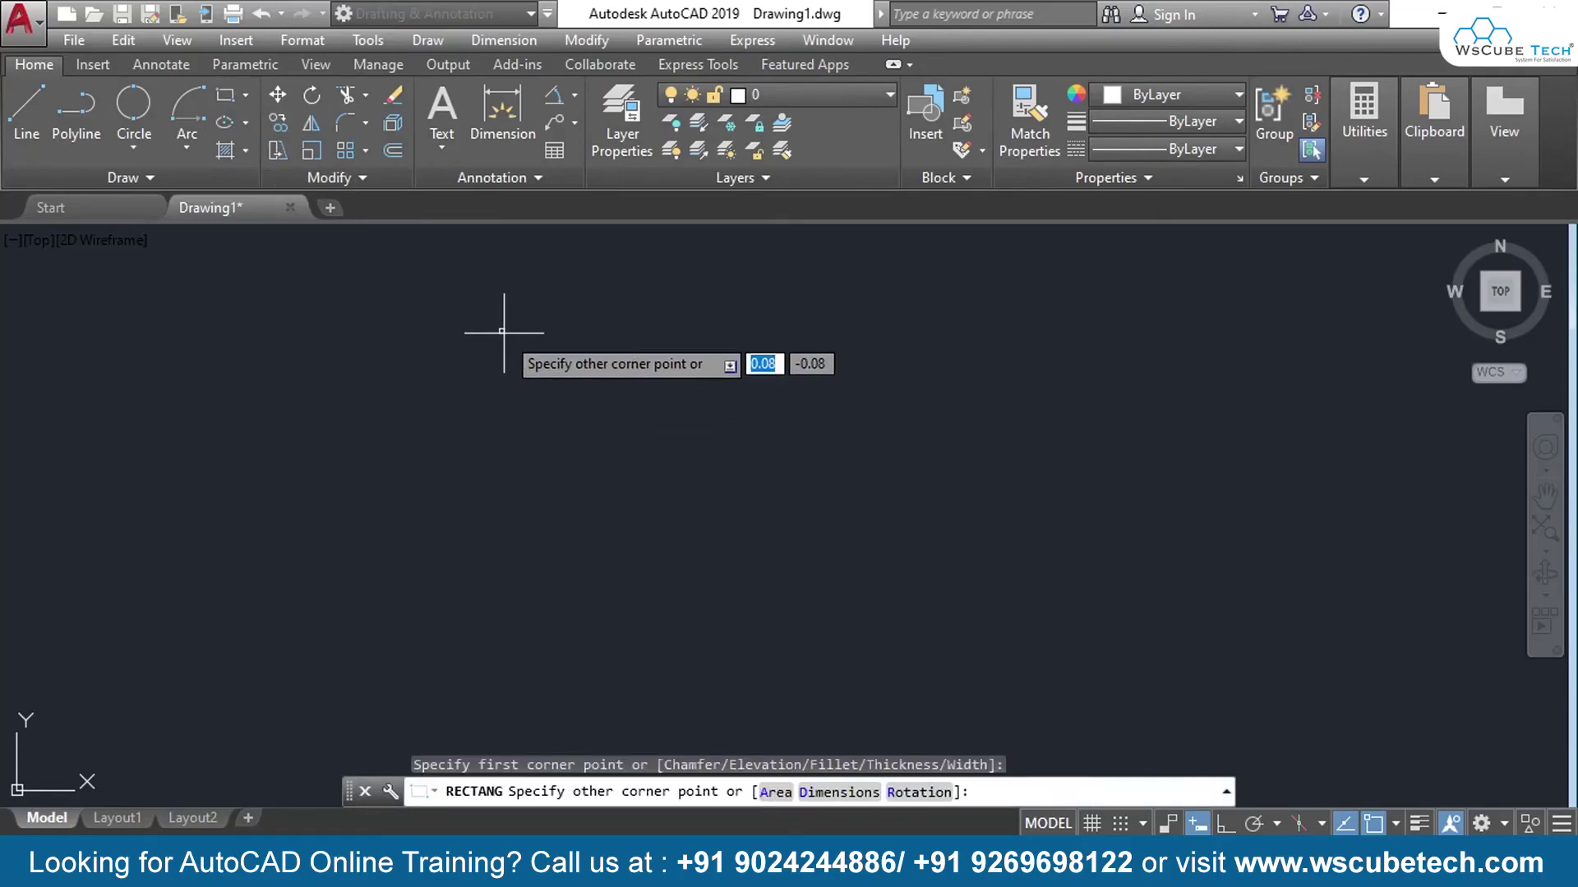
{"action": "type", "text": "d"}
{"action": "key", "text": "Return"}
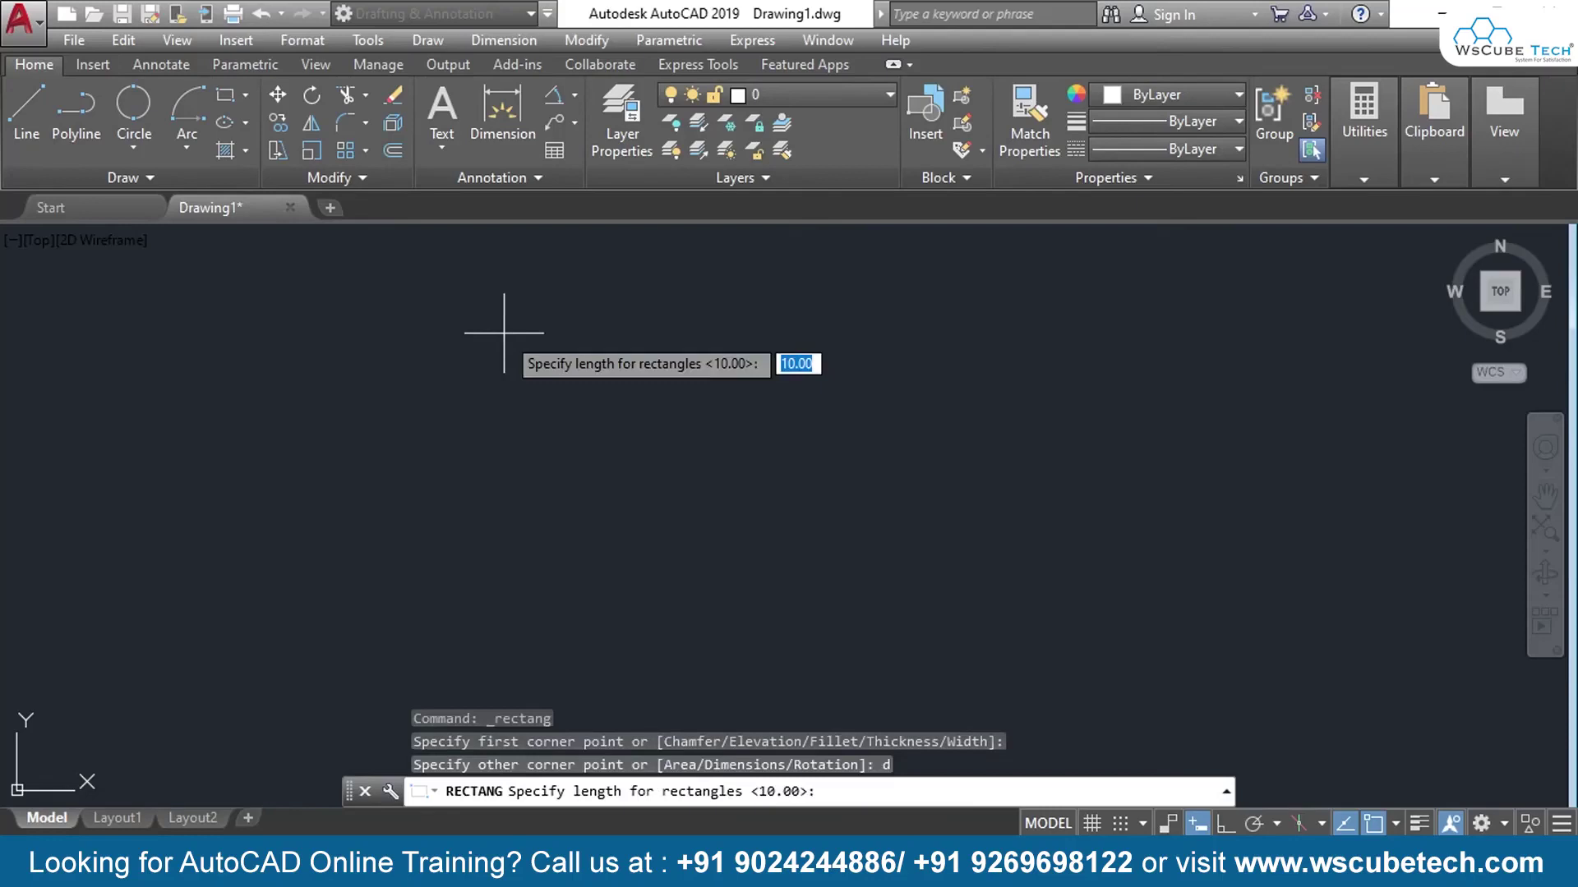
{"action": "type", "text": "20"}
{"action": "key", "text": "Return"}
{"action": "type", "text": "20"}
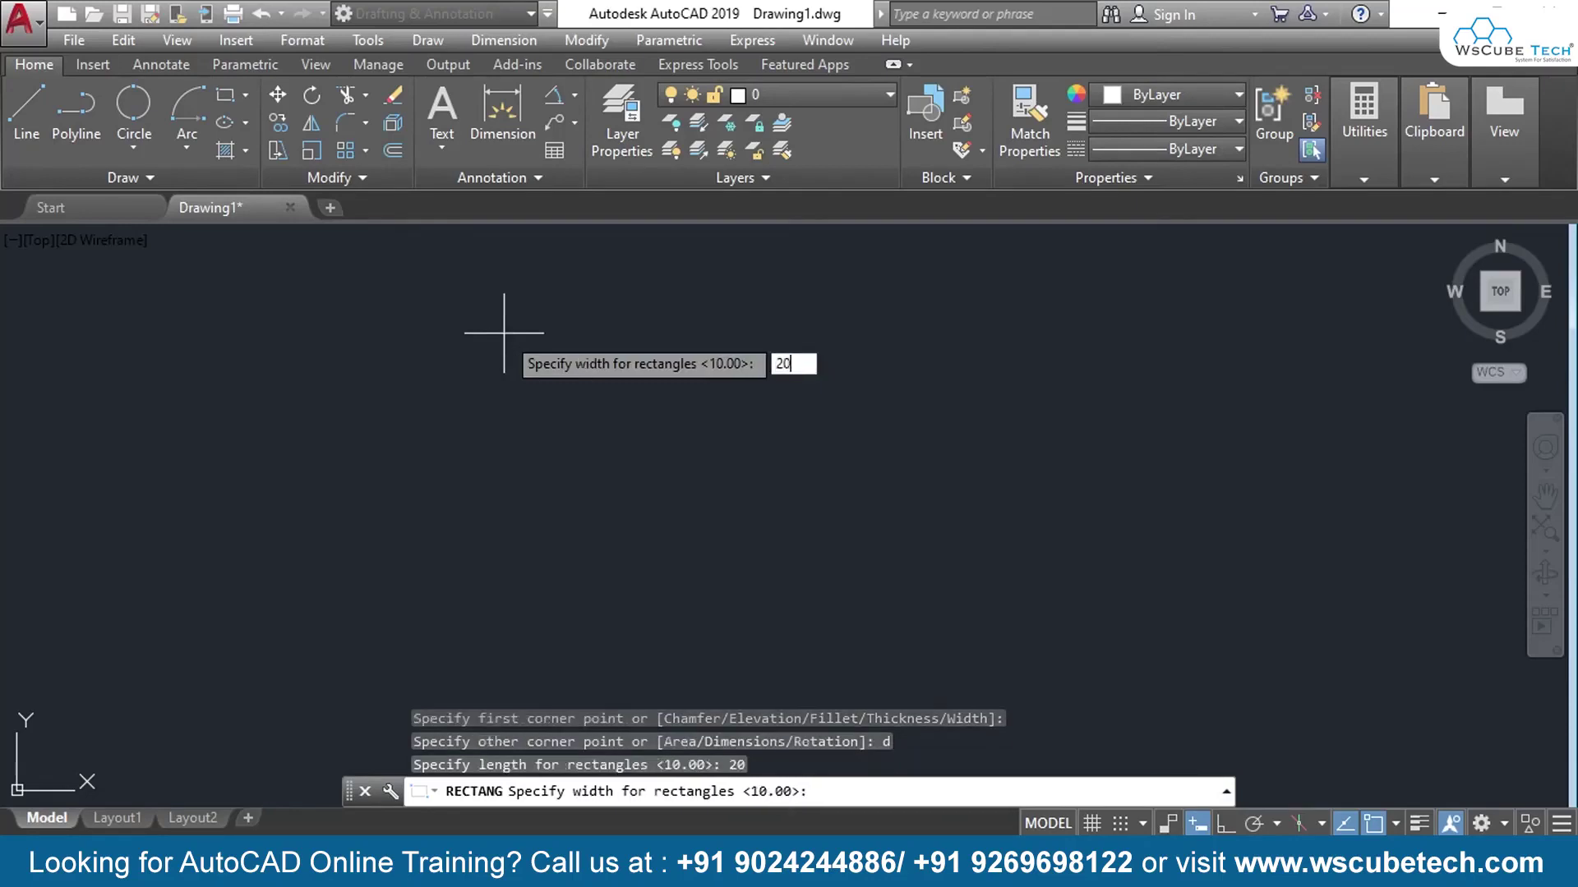
{"action": "key", "text": "Return"}
Place the 20 × 20 square and cancel the stray selection window
{"action": "scroll", "coordinate": [934, 469], "scroll_direction": "down", "scroll_amount": 4}
{"action": "middle_click_drag", "start_coordinate": [941, 606], "coordinate": [741, 453]}
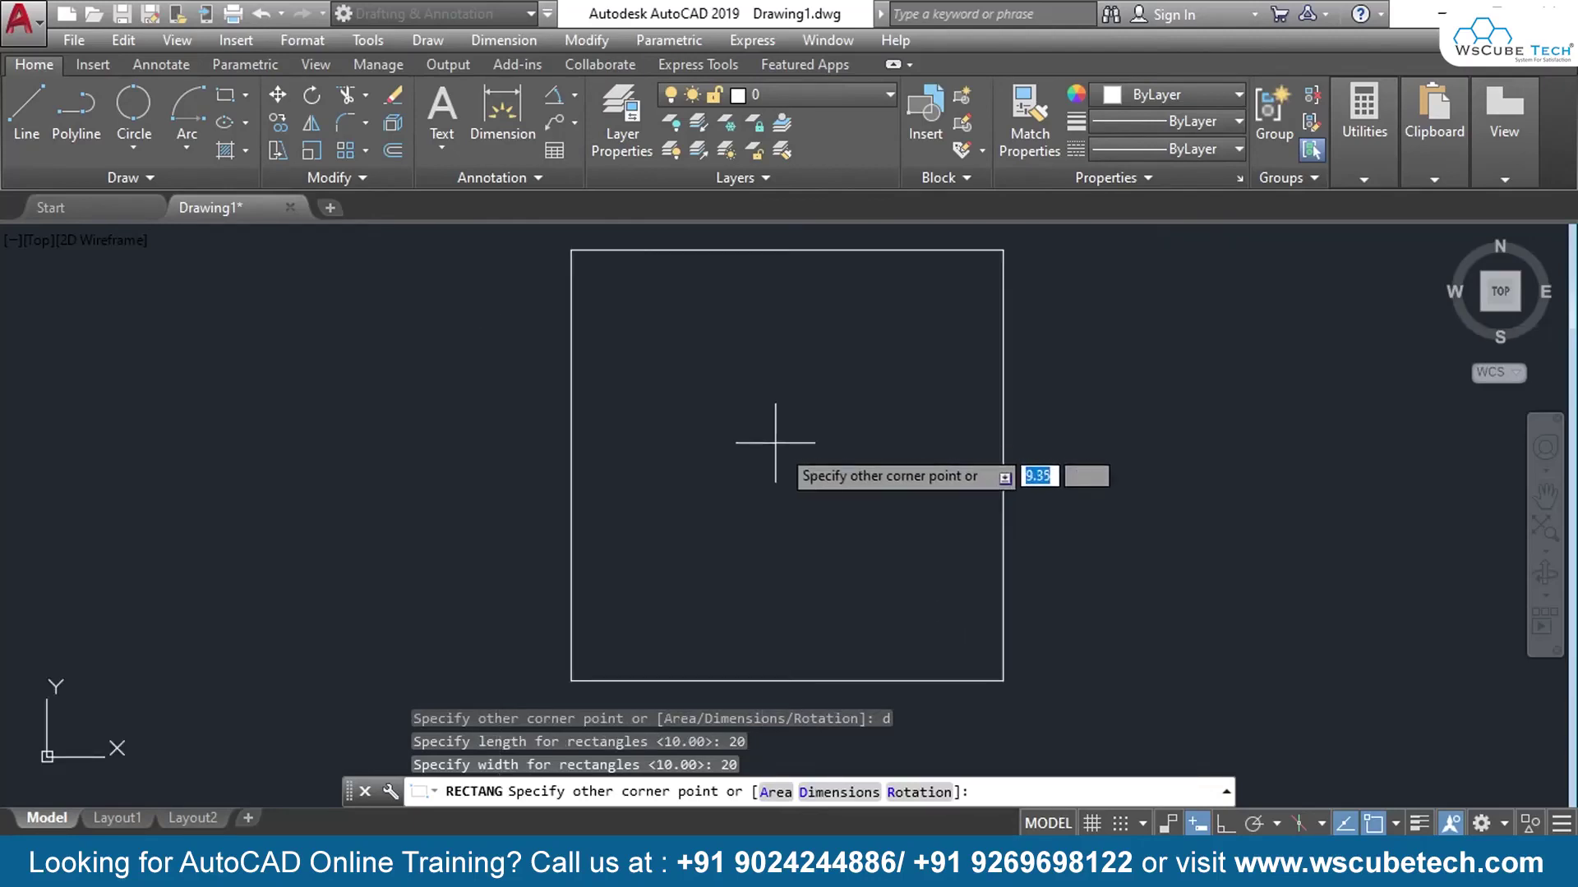
{"action": "left_click", "coordinate": [1049, 658]}
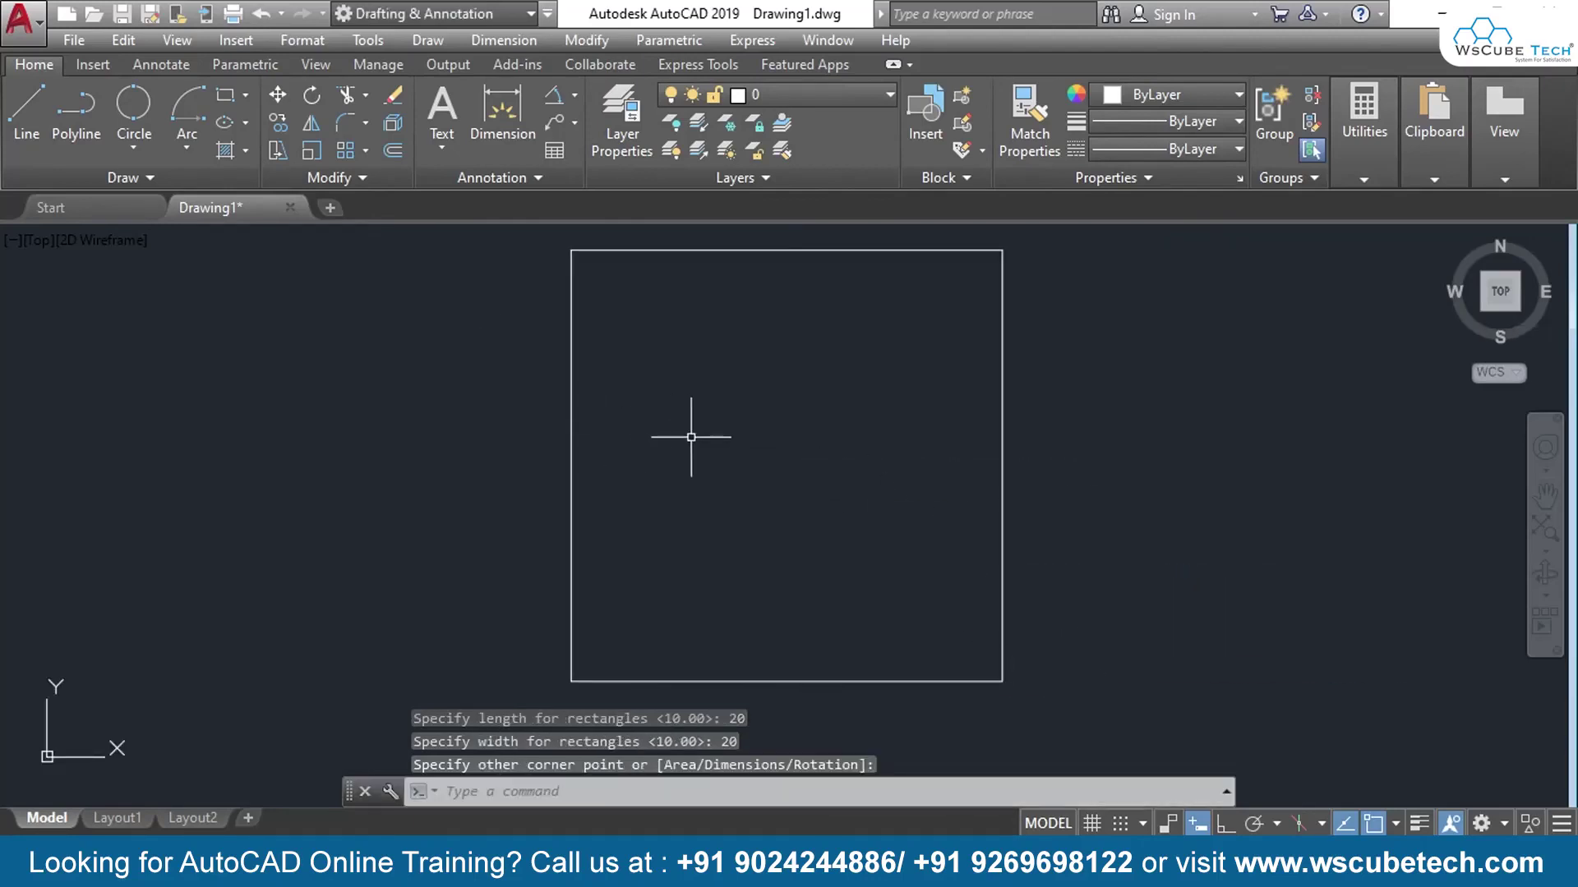
{"action": "left_click", "coordinate": [355, 470]}
{"action": "key", "text": "Escape"}
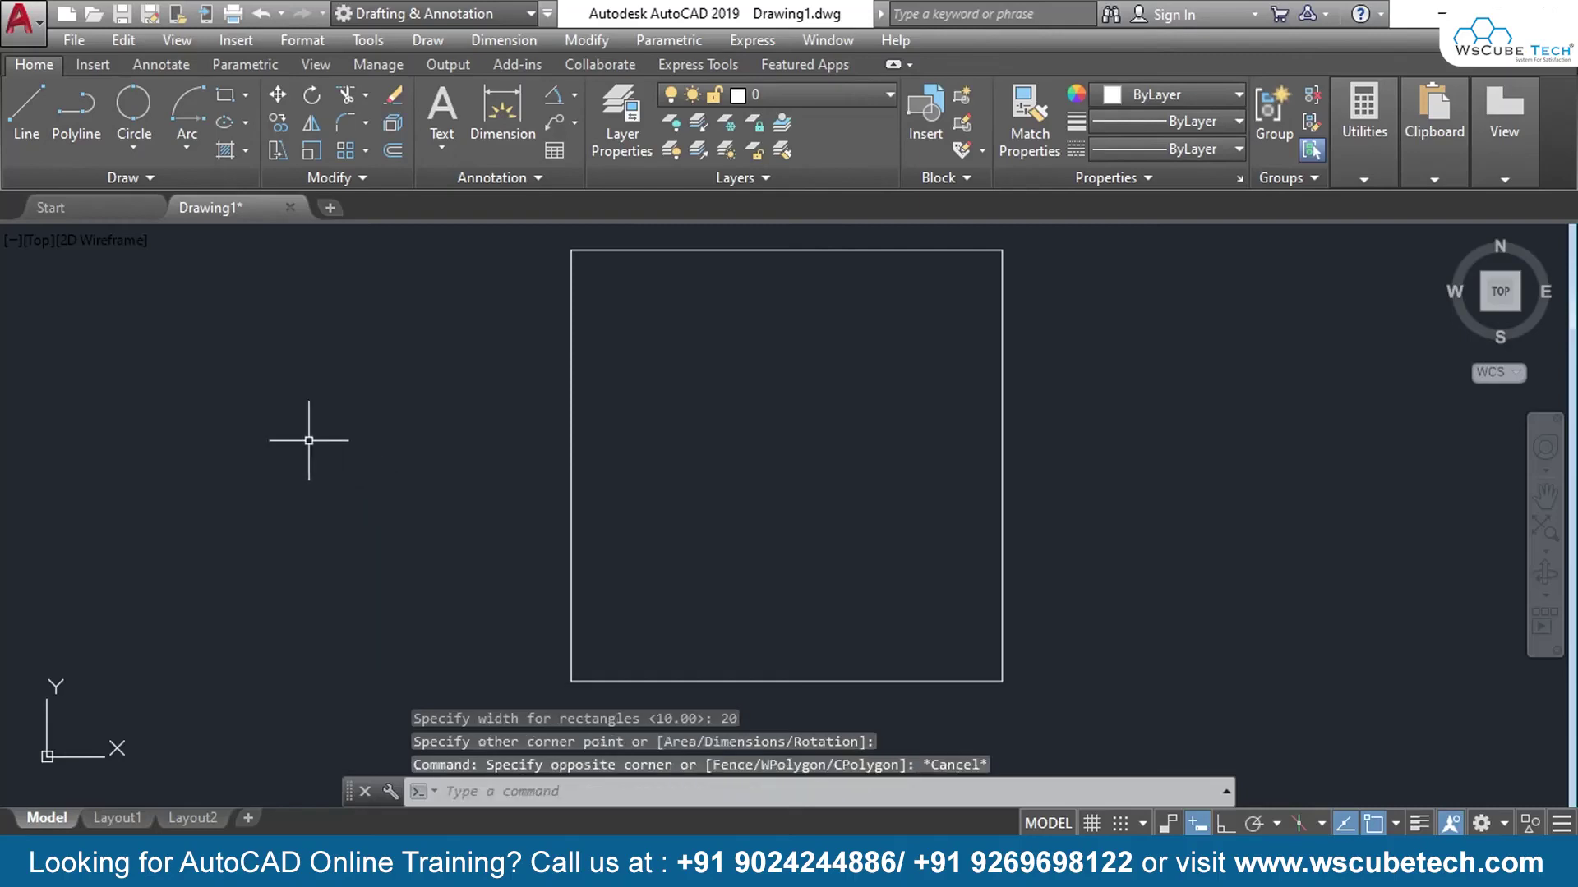
{"action": "left_click", "coordinate": [246, 97]}
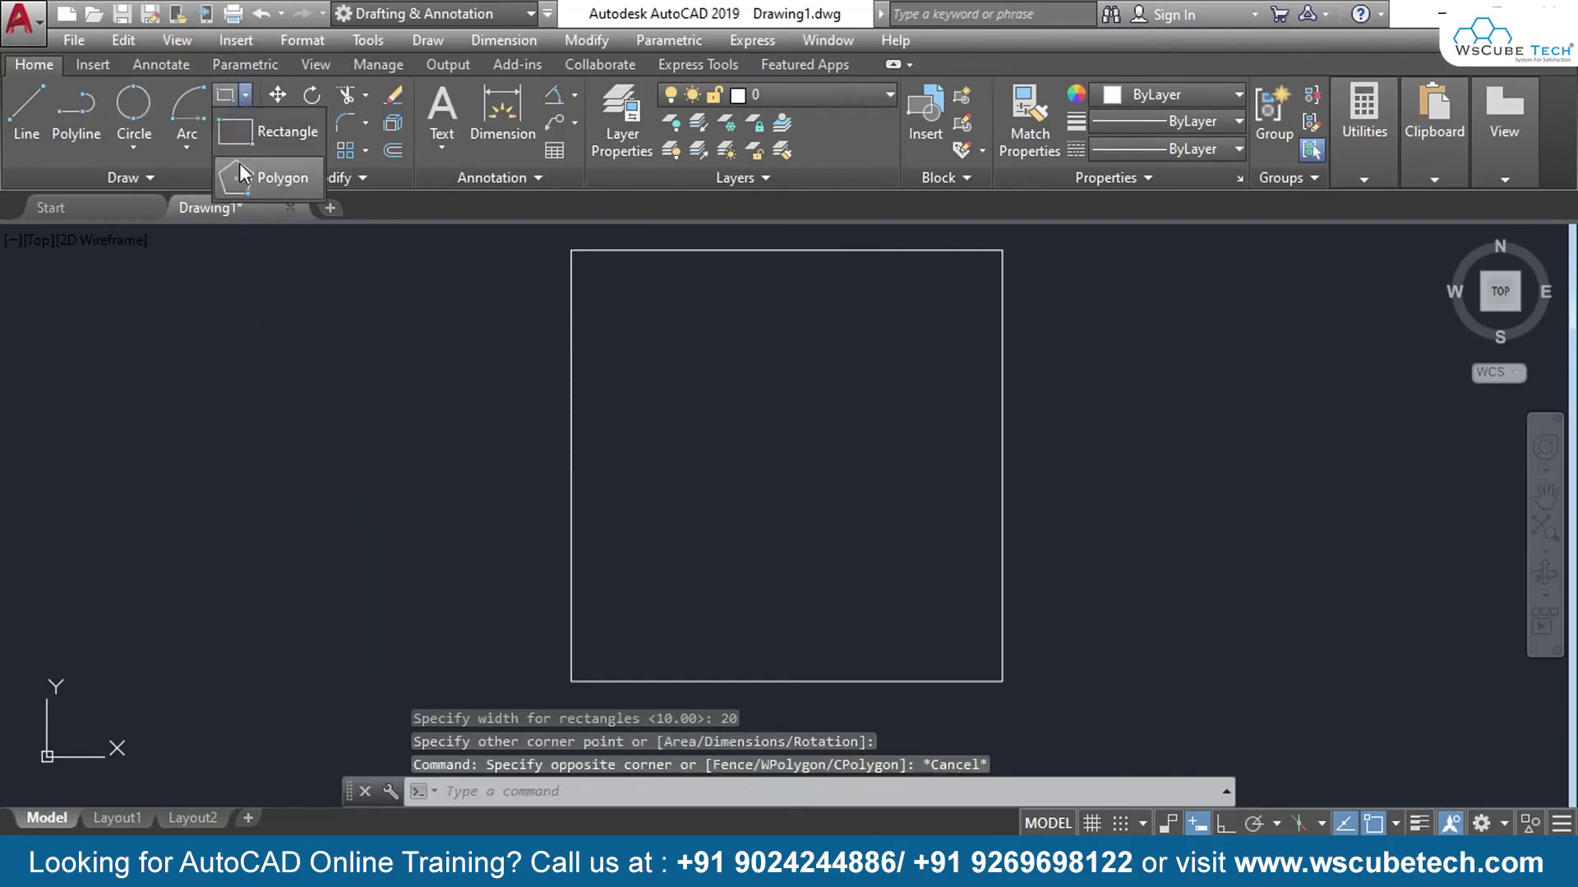
{"action": "left_click", "coordinate": [242, 139]}
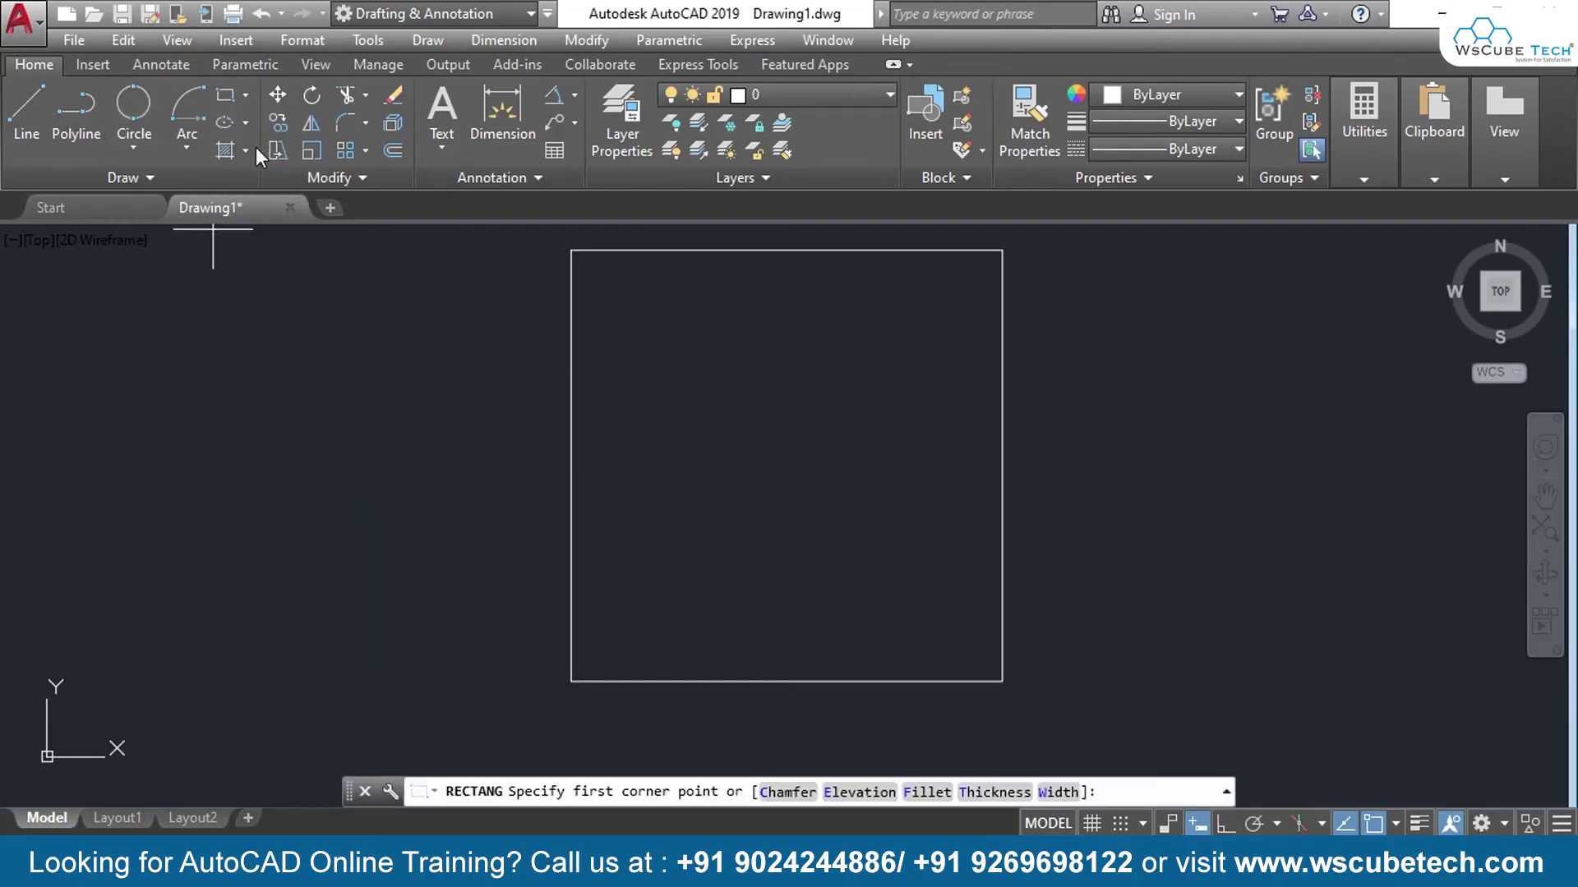
{"action": "left_click", "coordinate": [622, 304]}
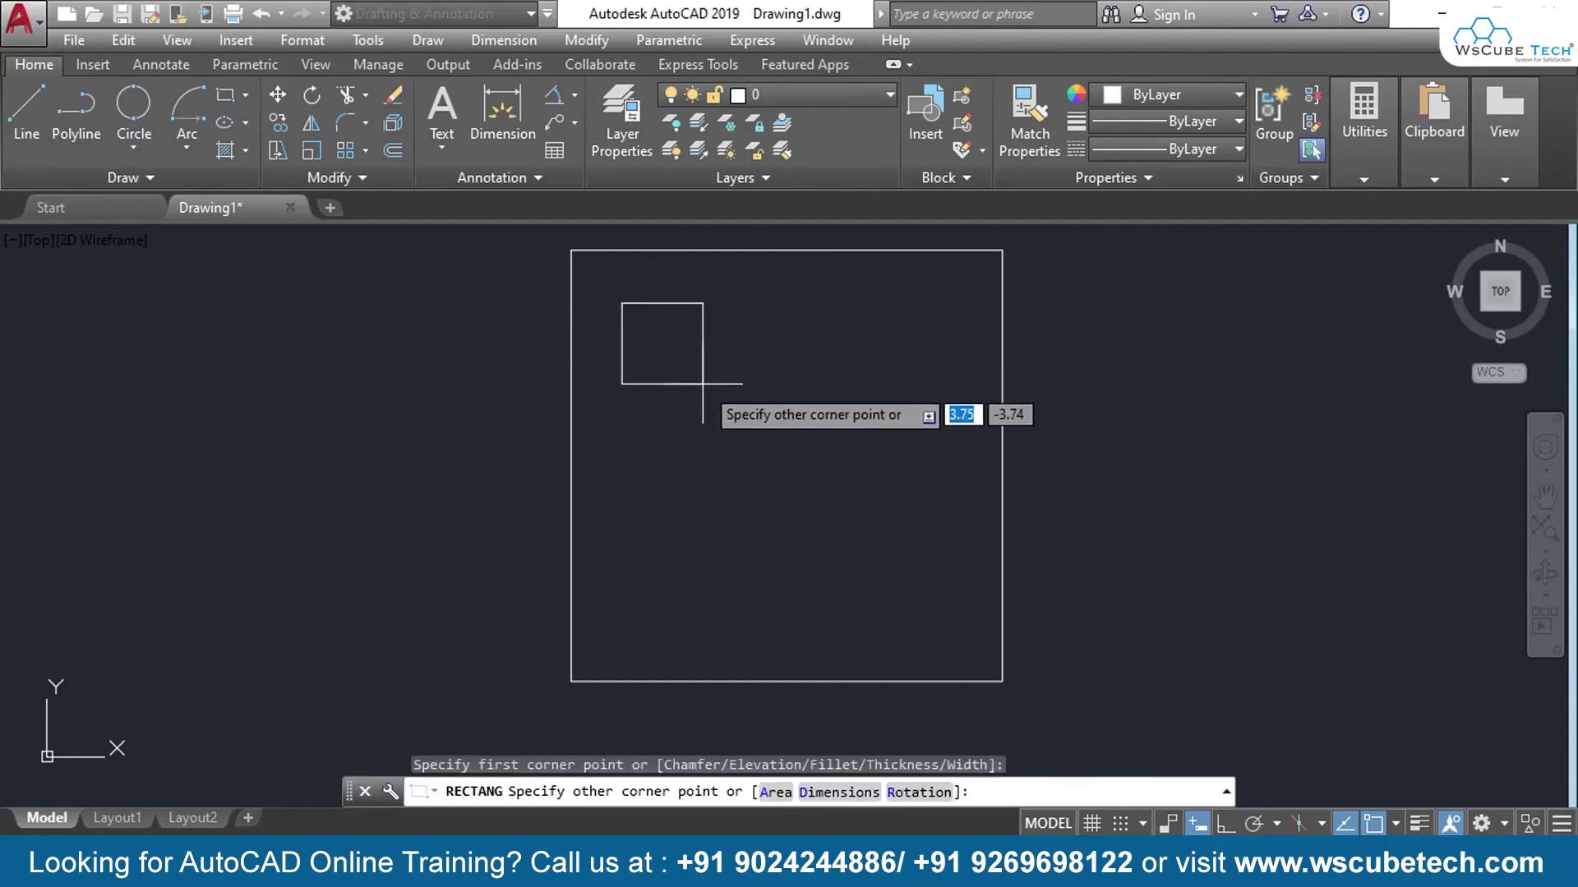
{"action": "type", "text": "2"}
{"action": "key", "text": "Return"}
{"action": "type", "text": "2"}
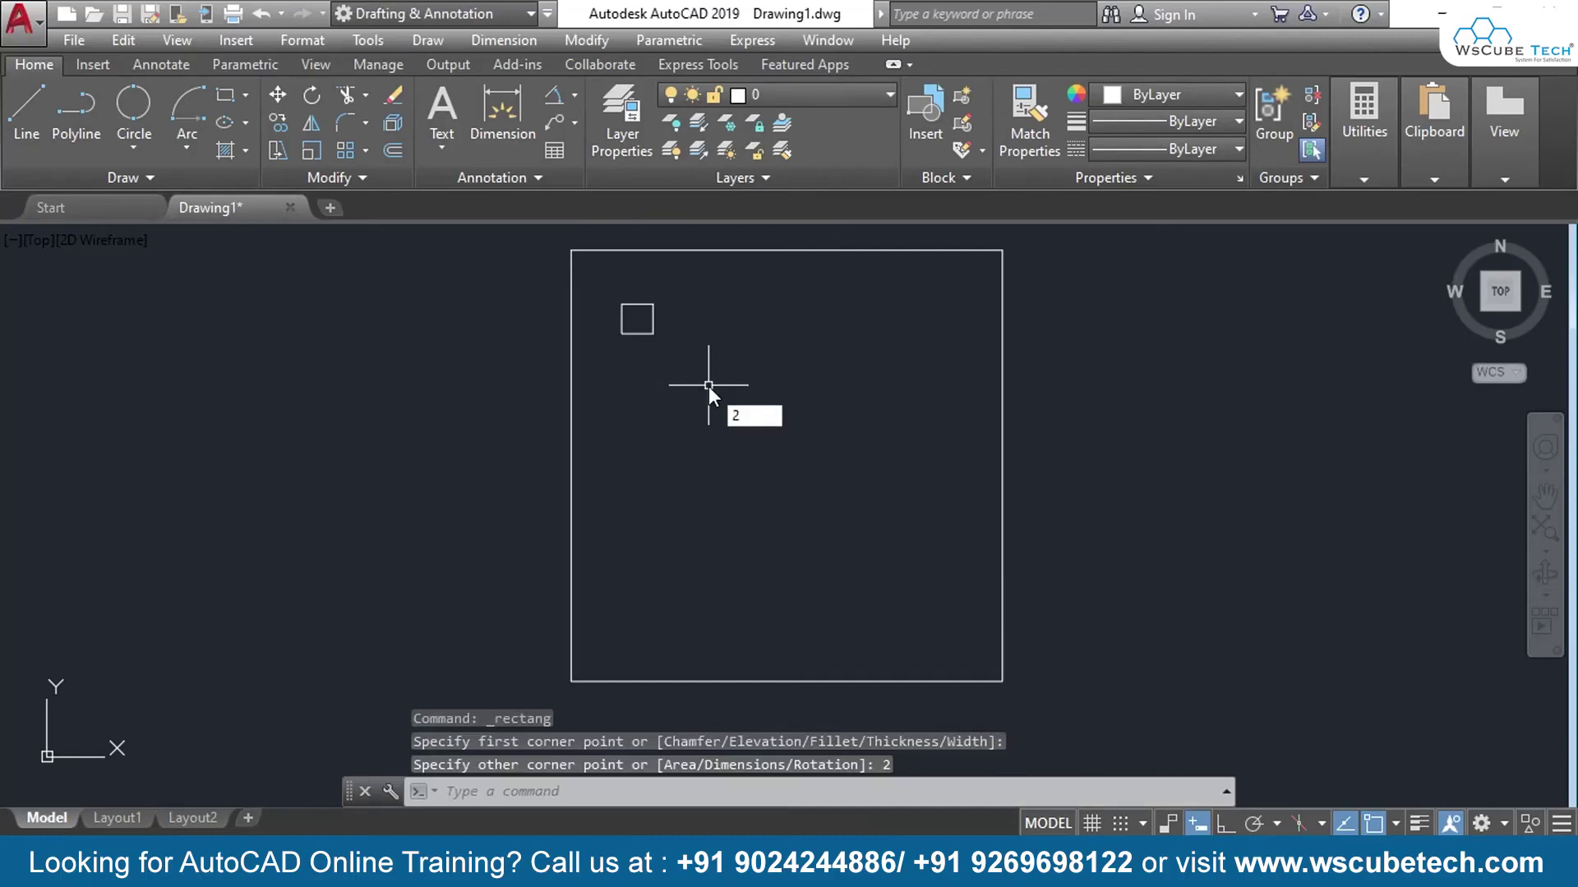
{"action": "key", "text": "Return"}
{"action": "left_click", "coordinate": [657, 298]}
{"action": "left_click", "coordinate": [603, 360]}
{"action": "key", "text": "Delete"}
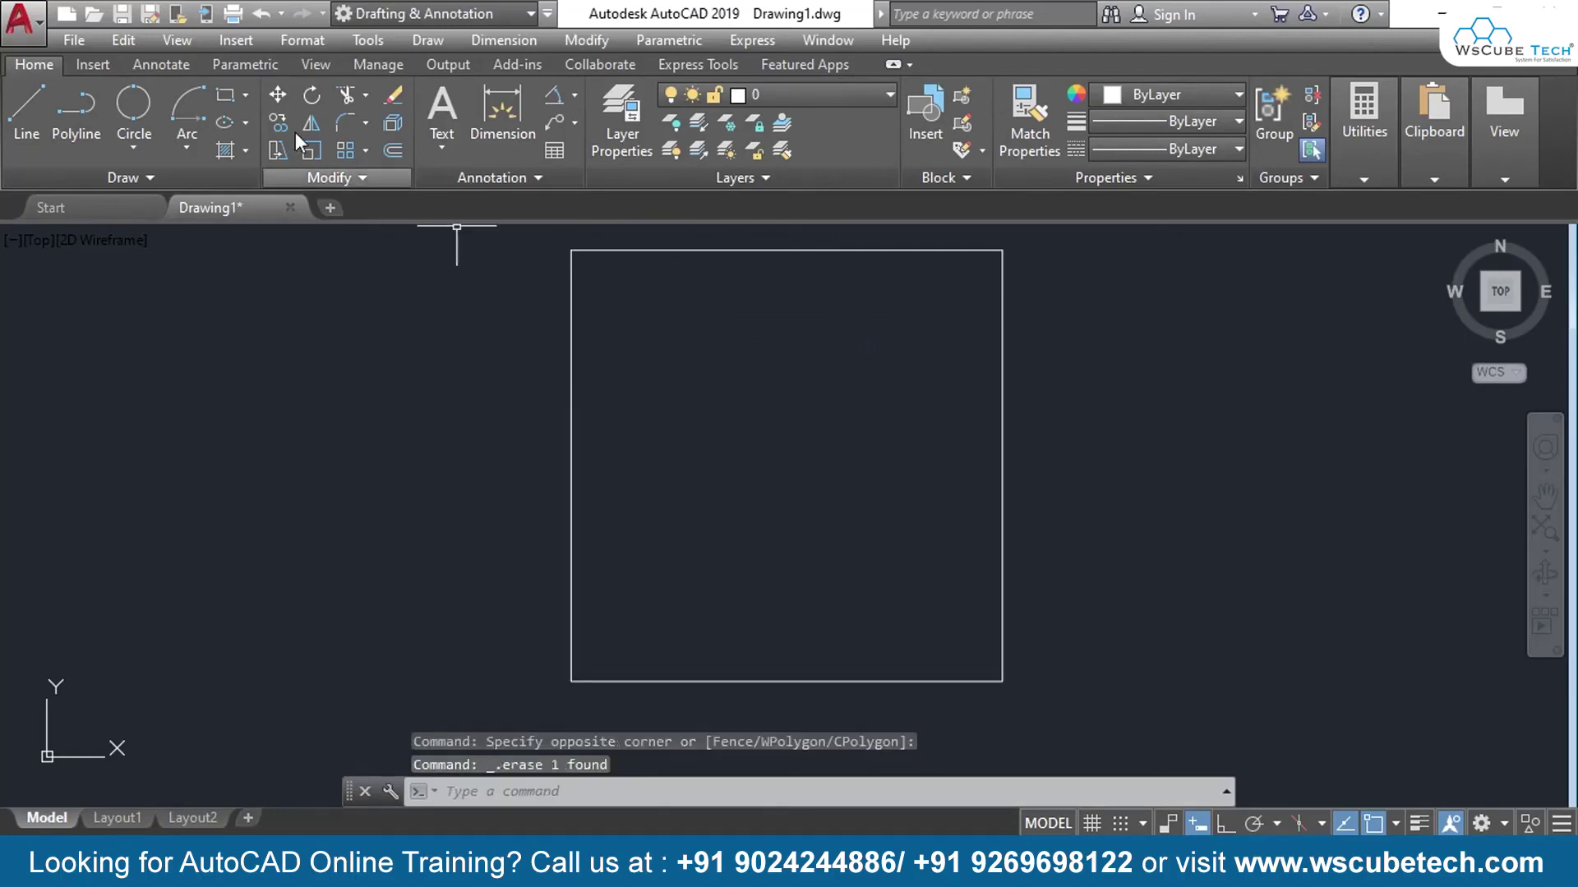
{"action": "left_click", "coordinate": [245, 95]}
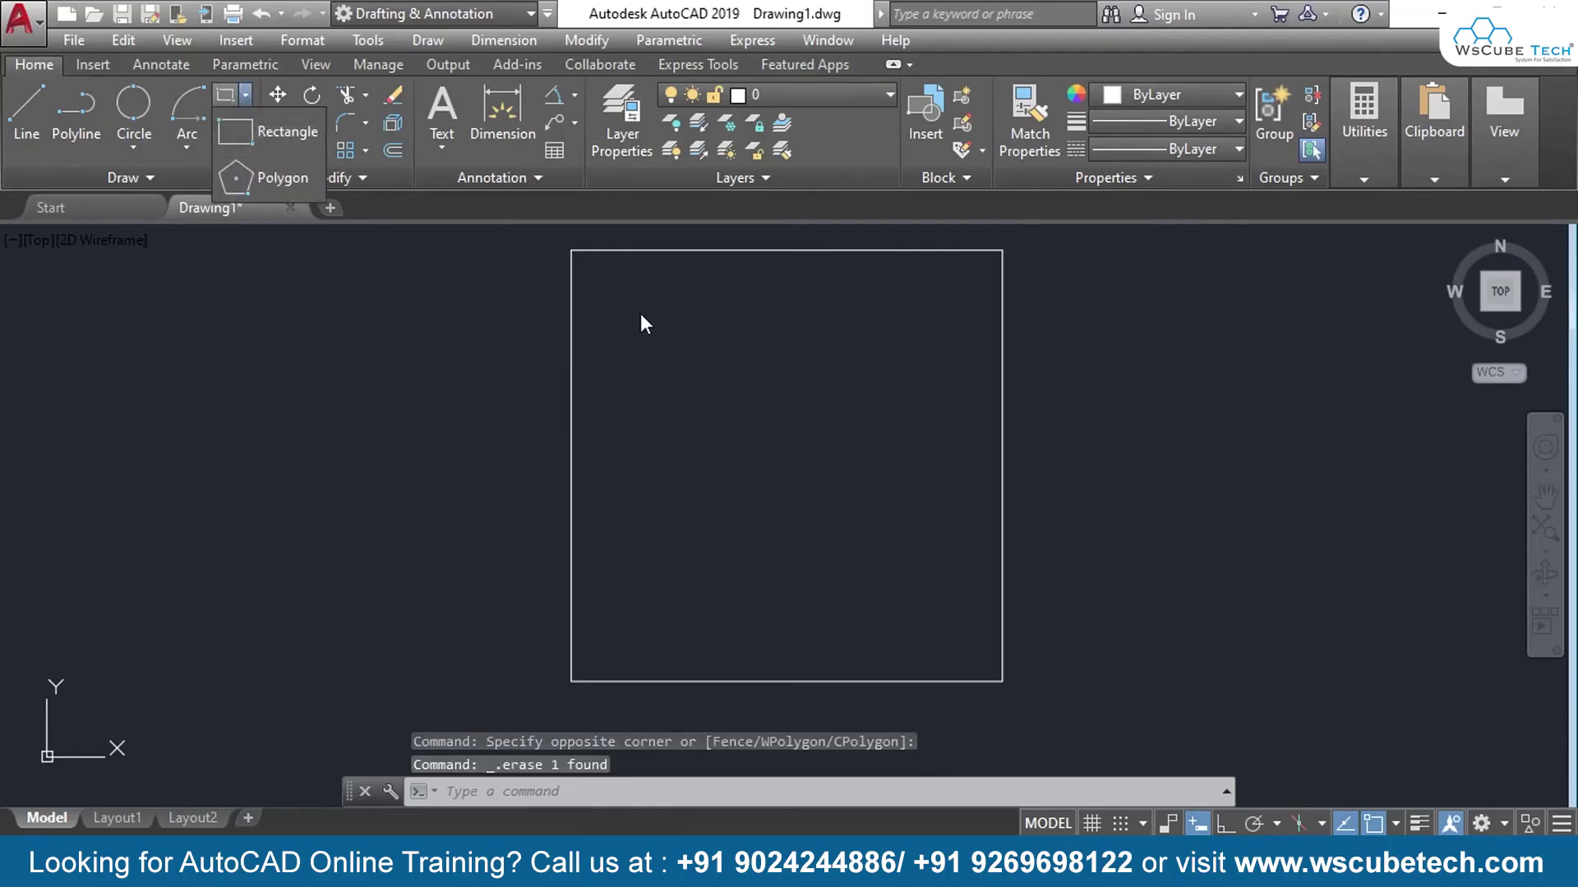
{"action": "left_click", "coordinate": [293, 137]}
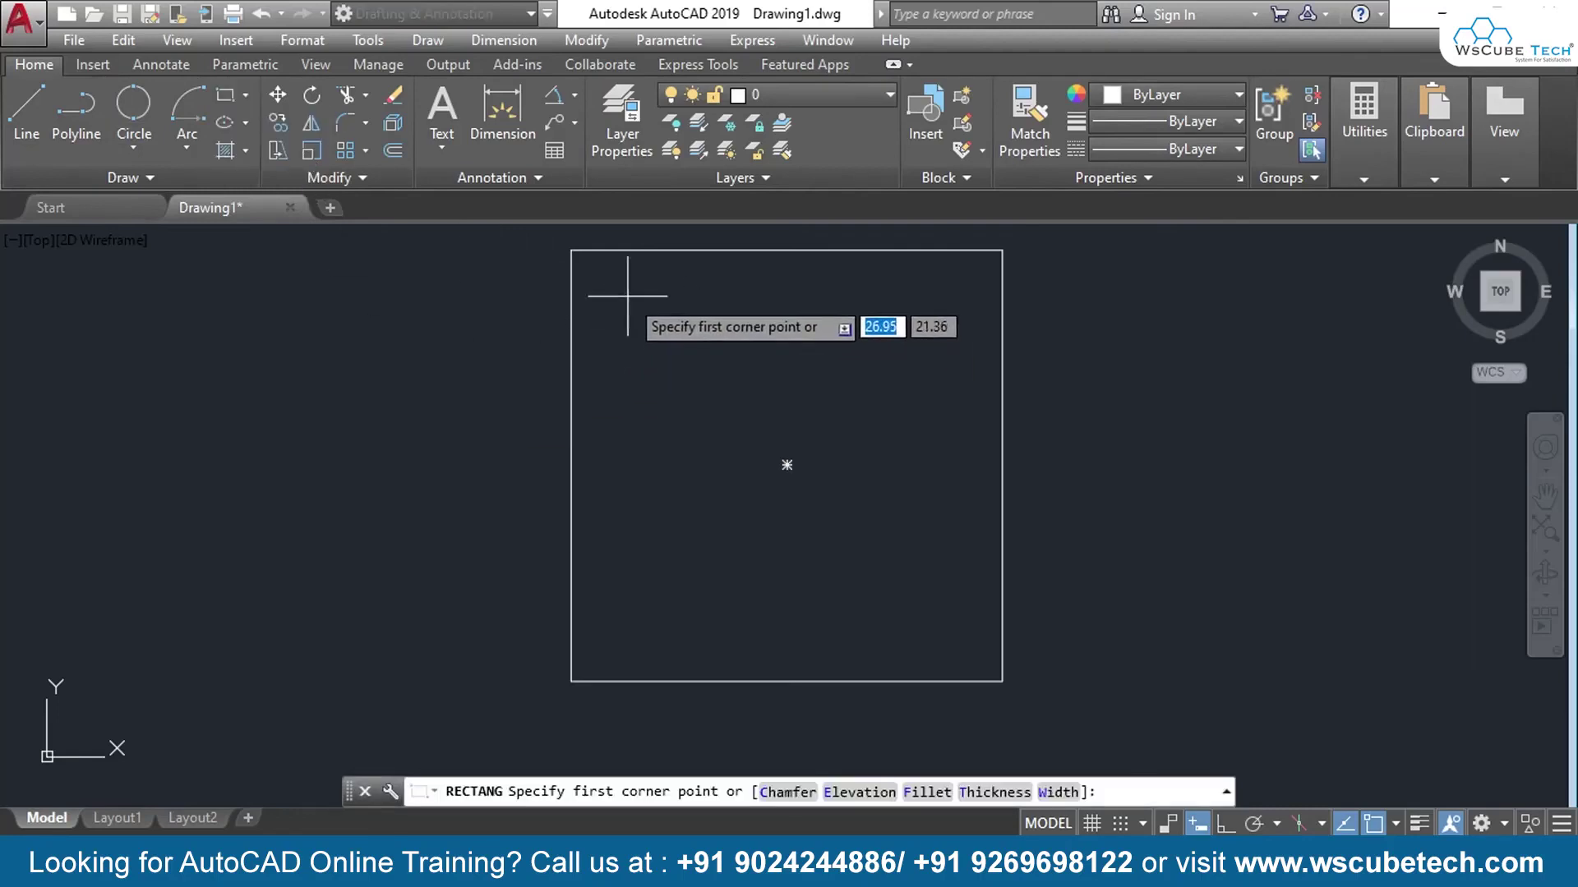
{"action": "left_click", "coordinate": [627, 306]}
{"action": "type", "text": "5"}
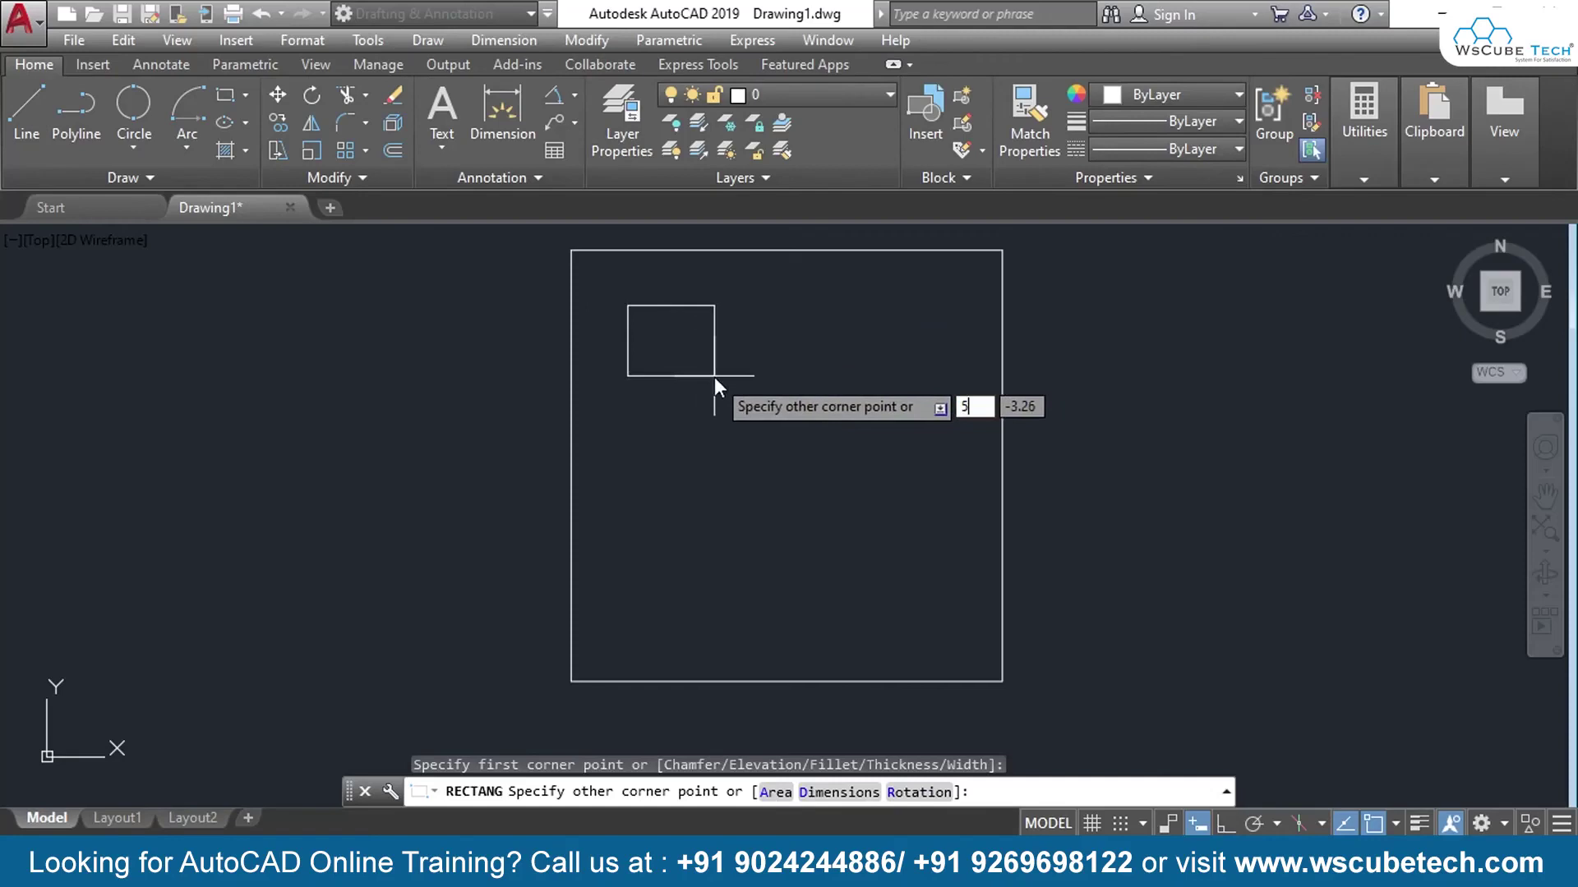
{"action": "key", "text": "Return"}
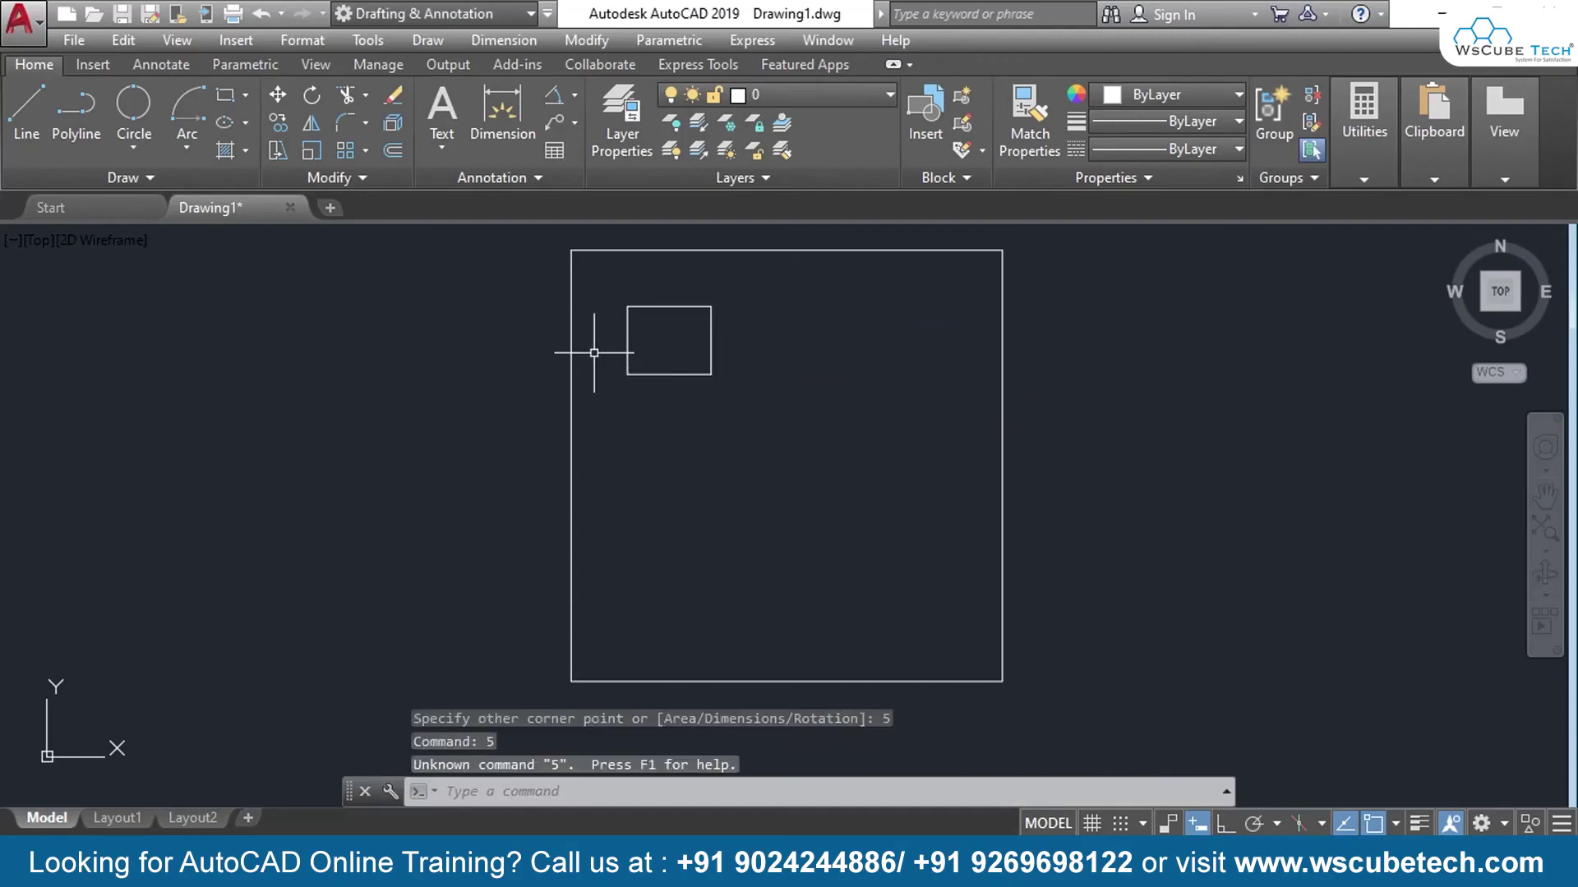
{"action": "key", "text": "Return"}
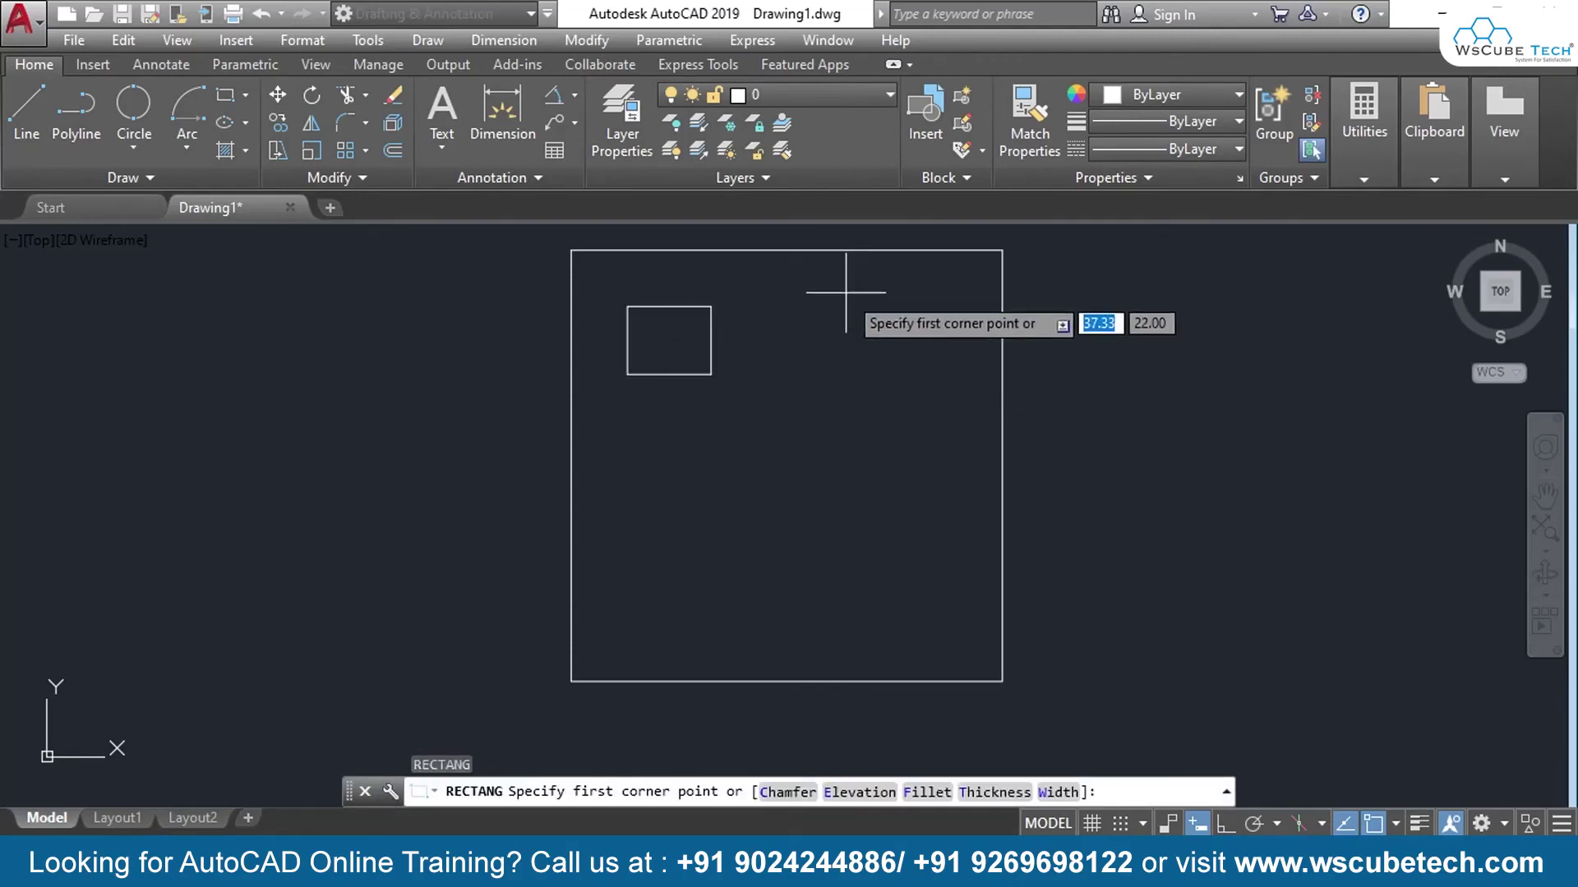
{"action": "left_click", "coordinate": [848, 301]}
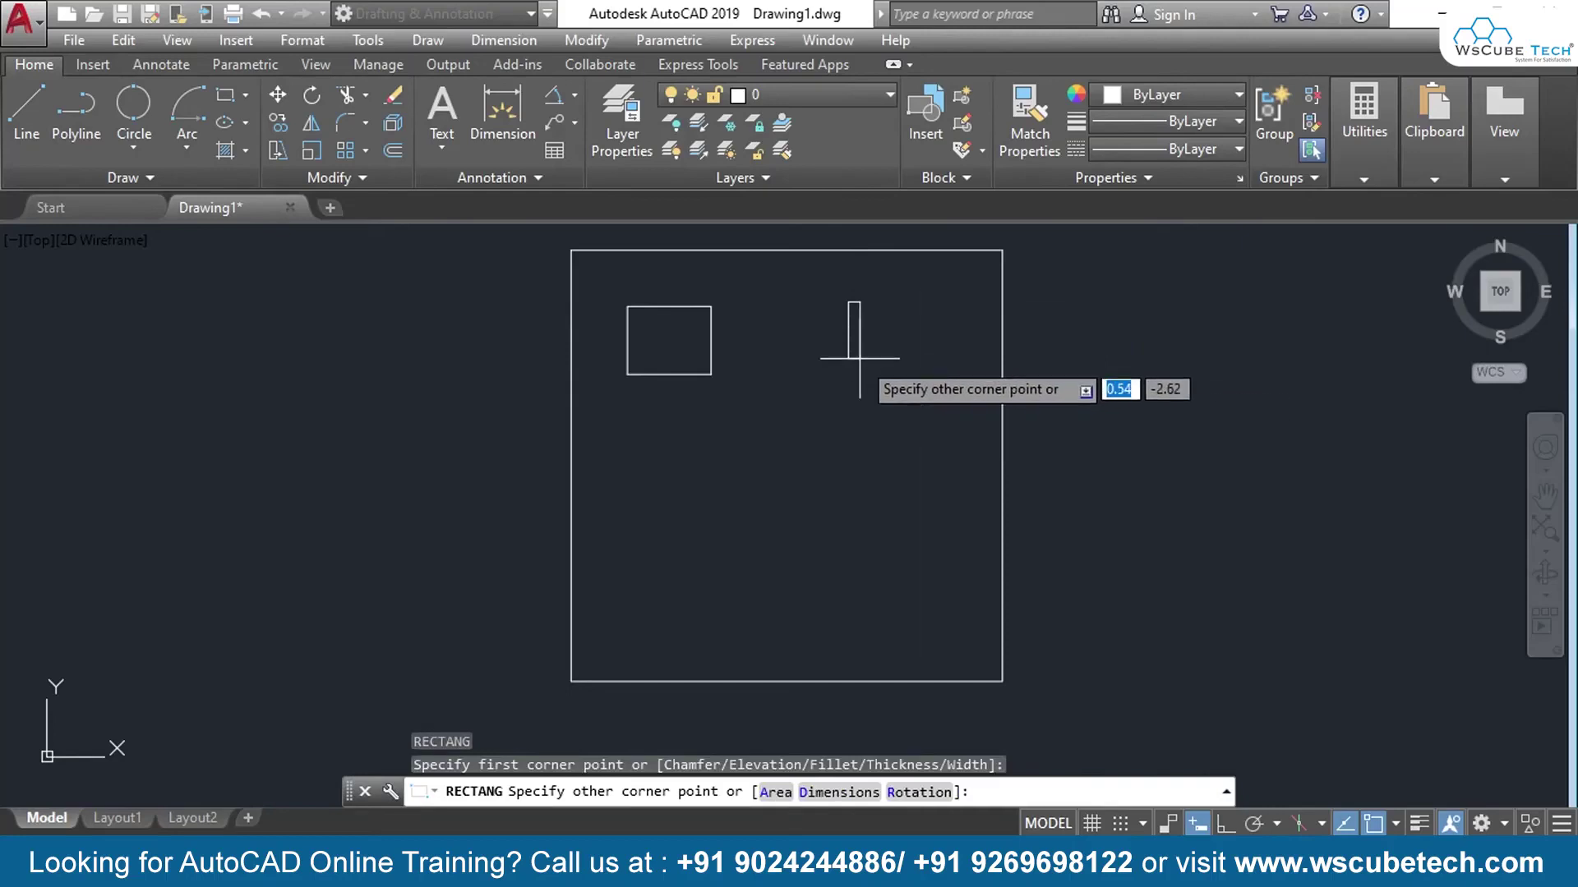
{"action": "key", "text": "Escape"}
{"action": "left_click", "coordinate": [844, 532]}
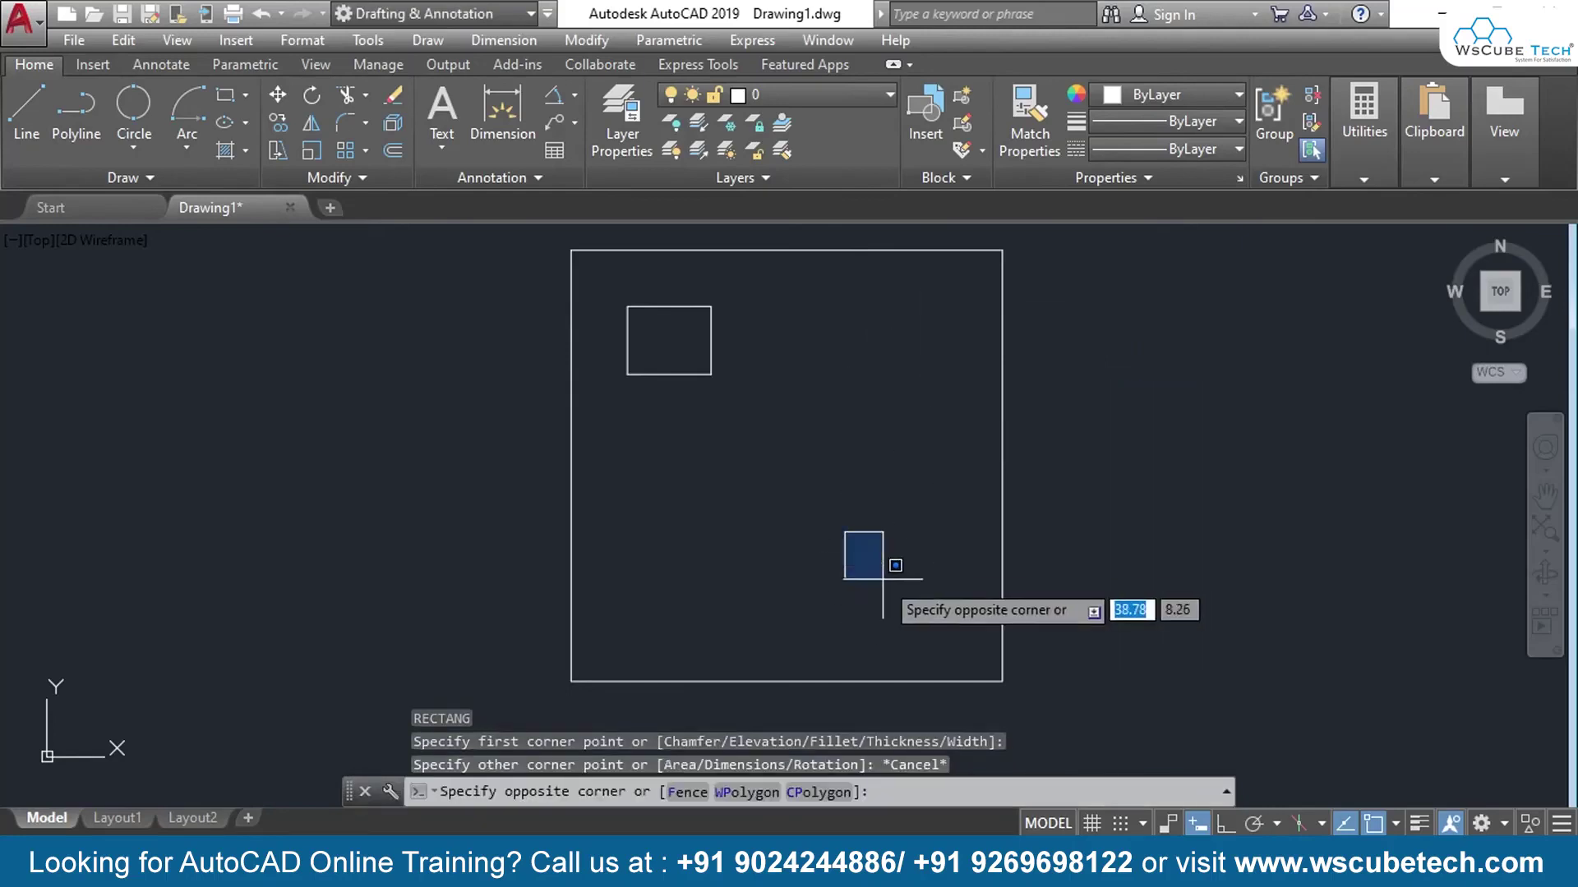
{"action": "key", "text": "Escape"}
{"action": "key", "text": "Return"}
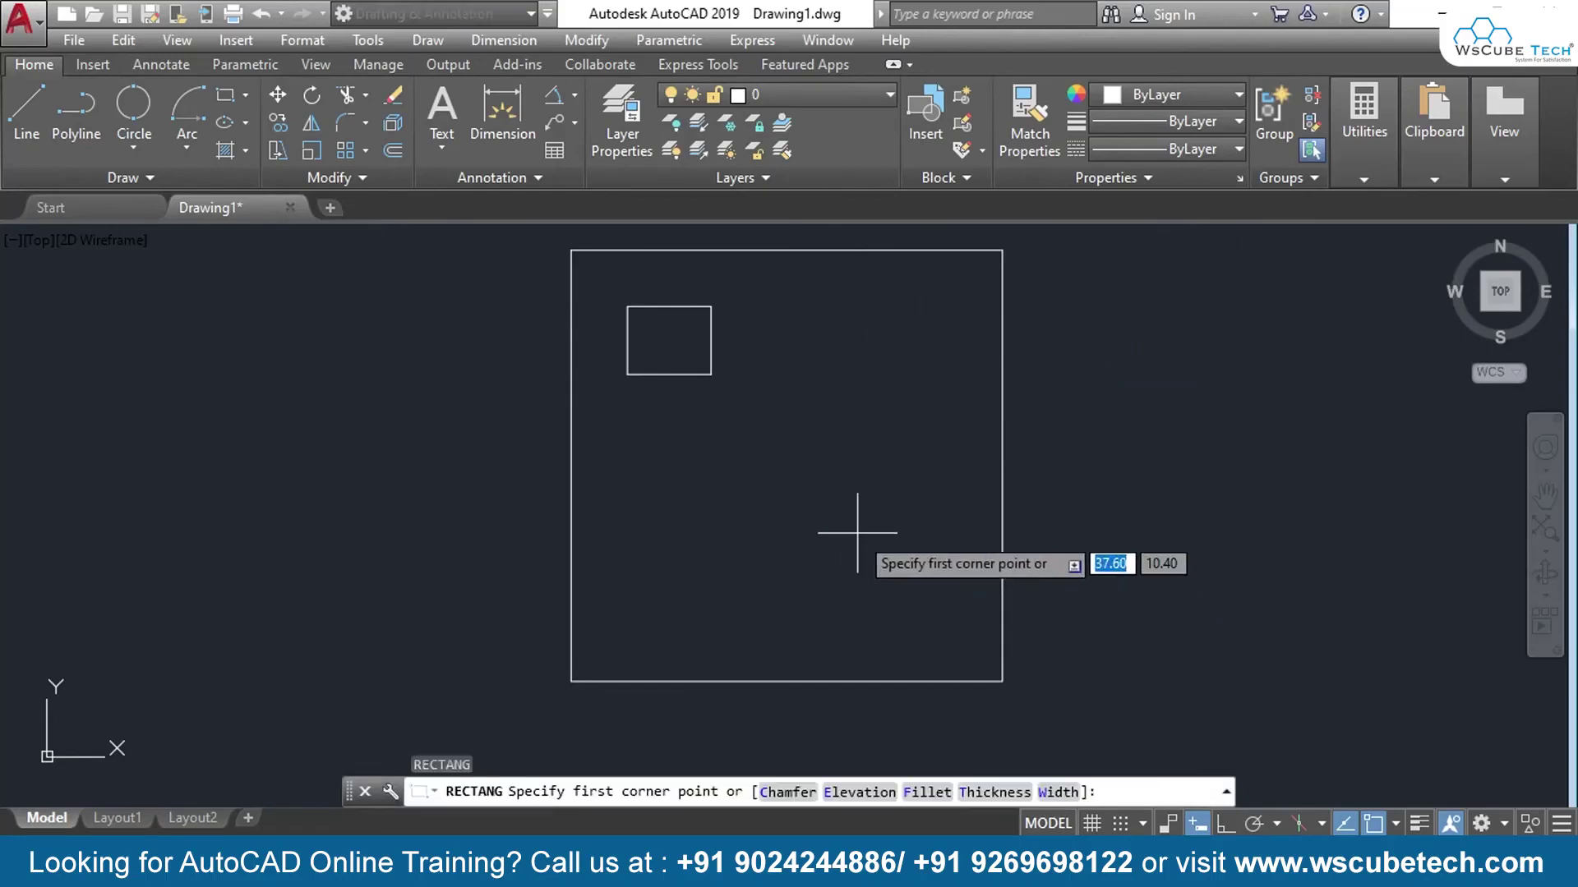
{"action": "left_click", "coordinate": [861, 530]}
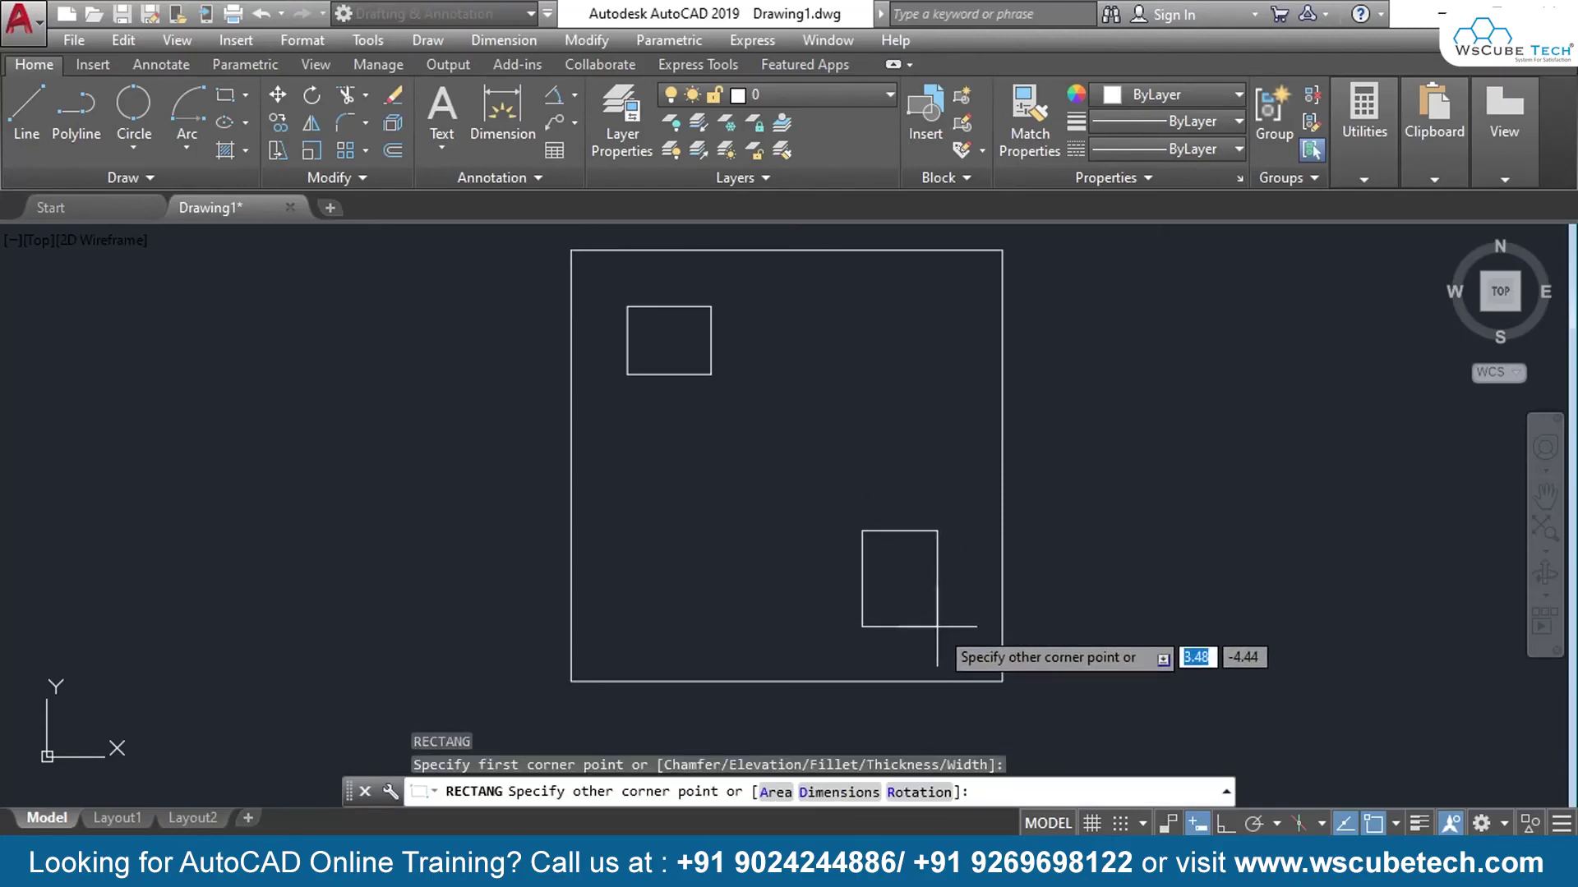
{"action": "key", "text": "Escape"}
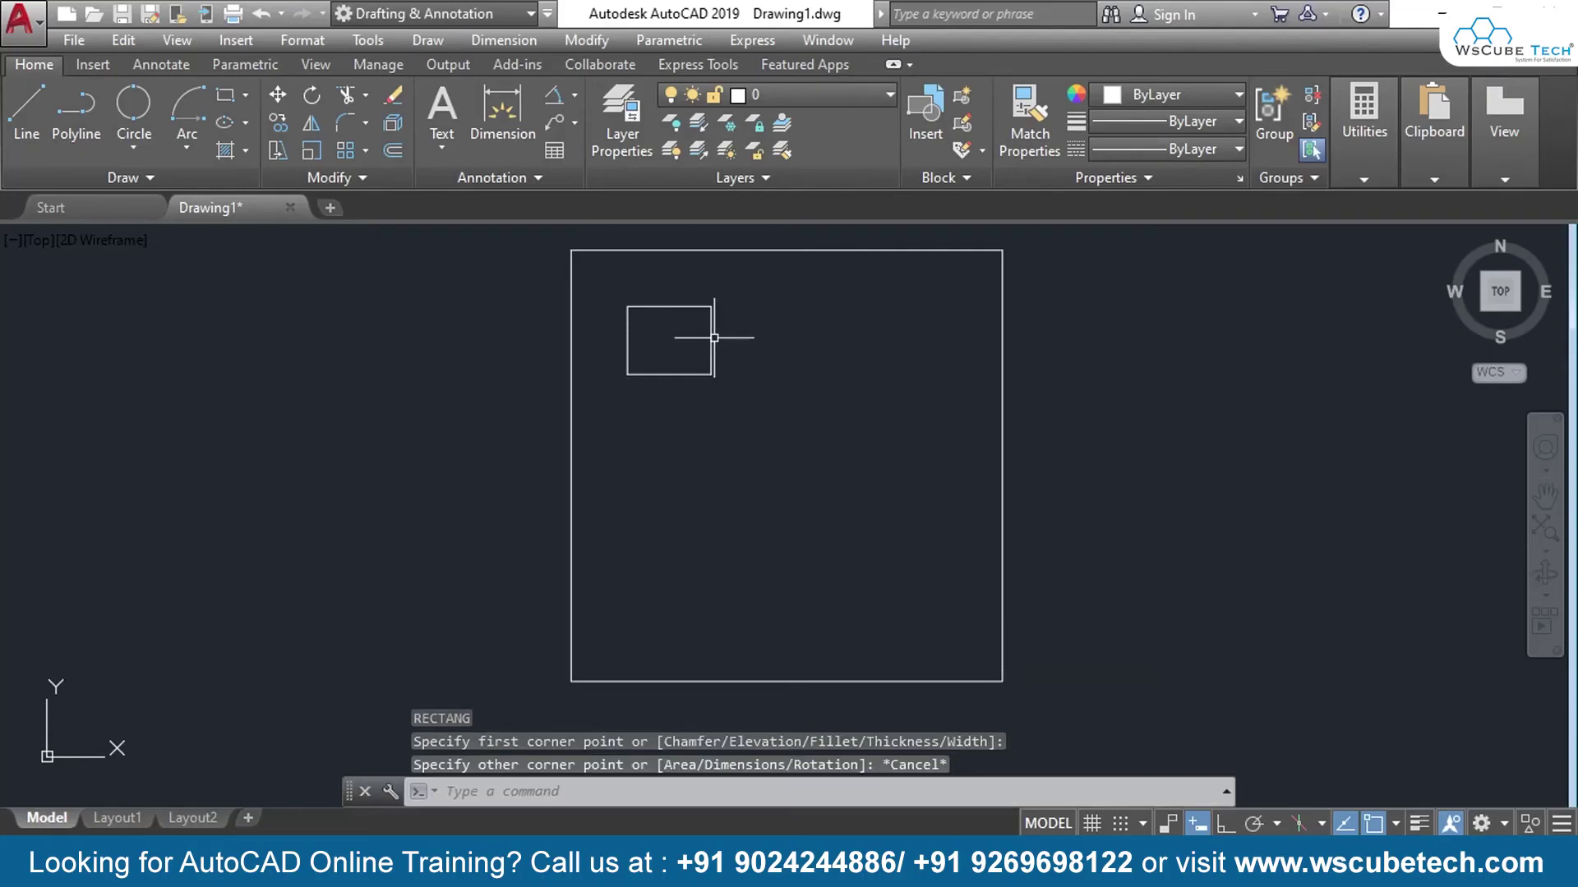
{"action": "left_click", "coordinate": [713, 347]}
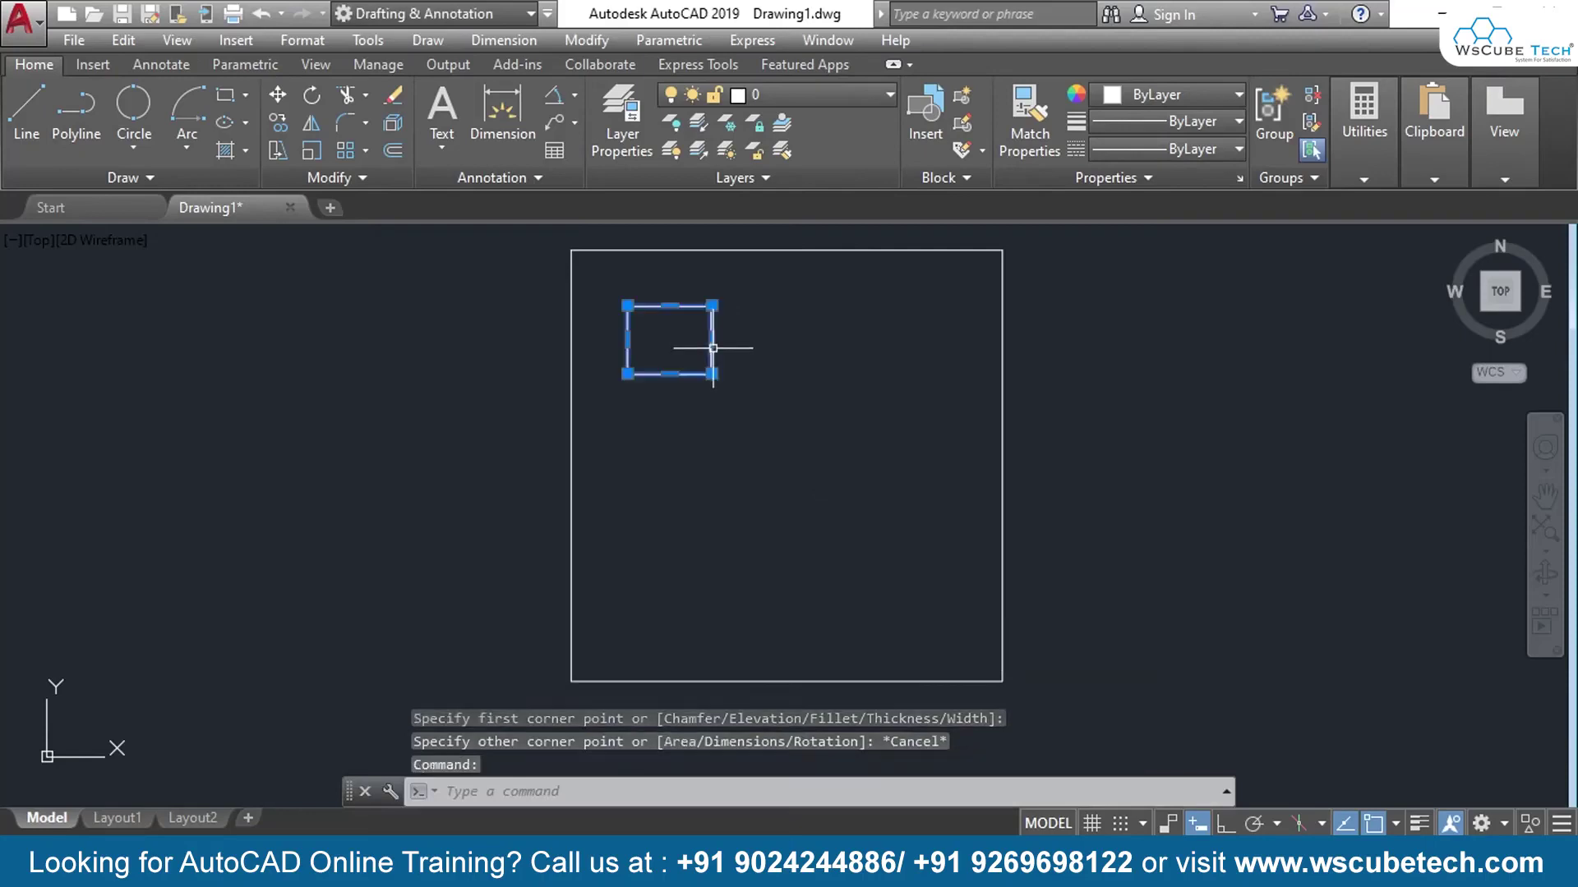
{"action": "key", "text": "Delete"}
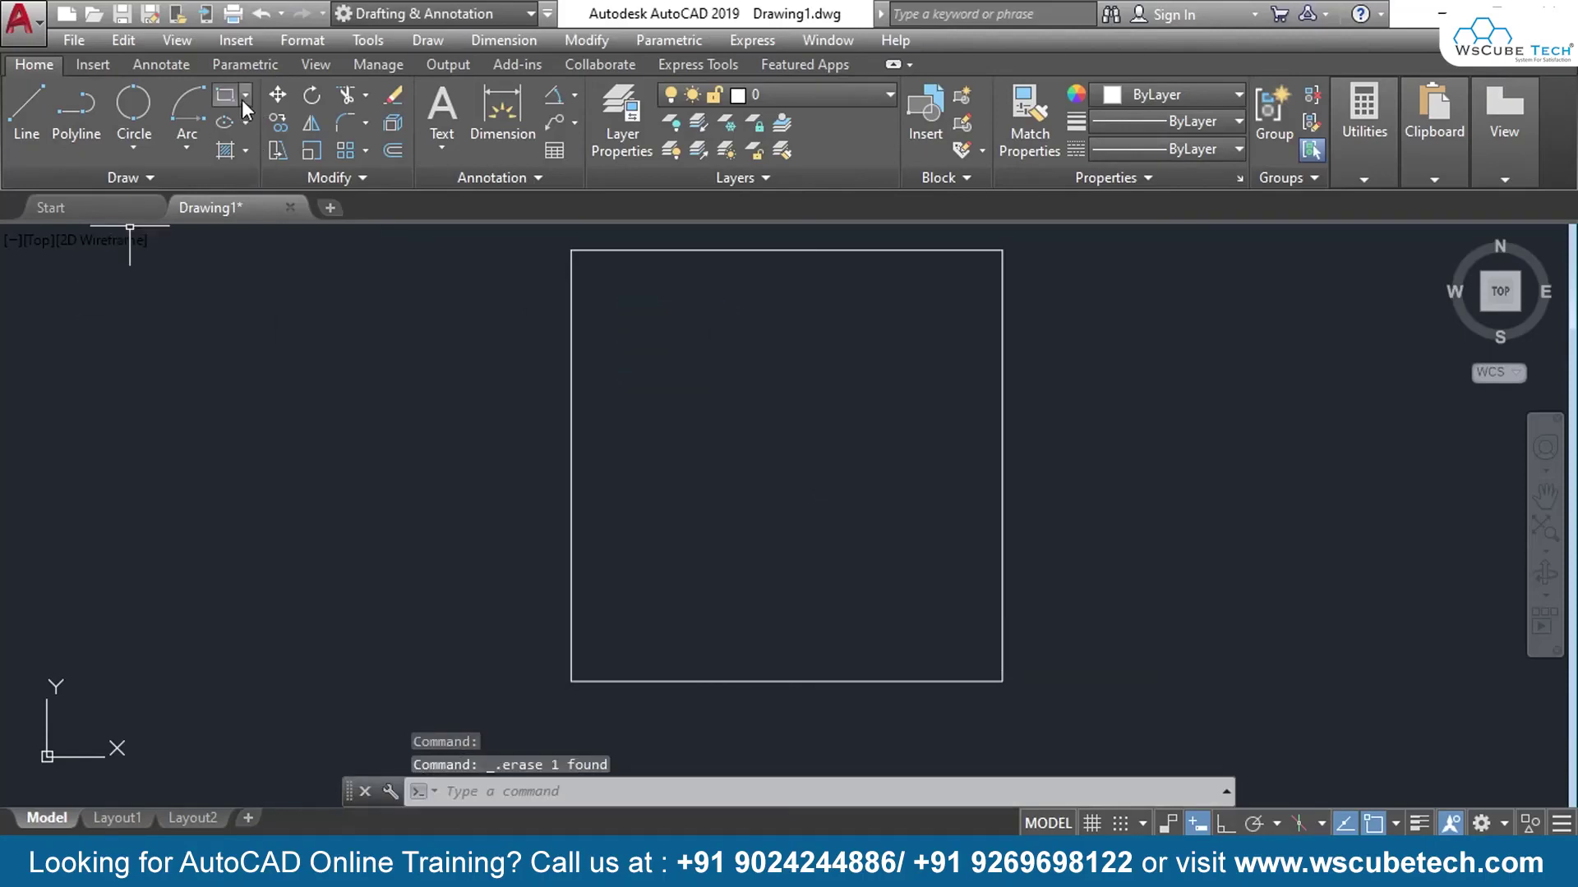
{"action": "left_click", "coordinate": [244, 95]}
{"action": "left_click", "coordinate": [276, 133]}
Draw a 5 × 5 square in the upper left of the large square
{"action": "left_click", "coordinate": [622, 298]}
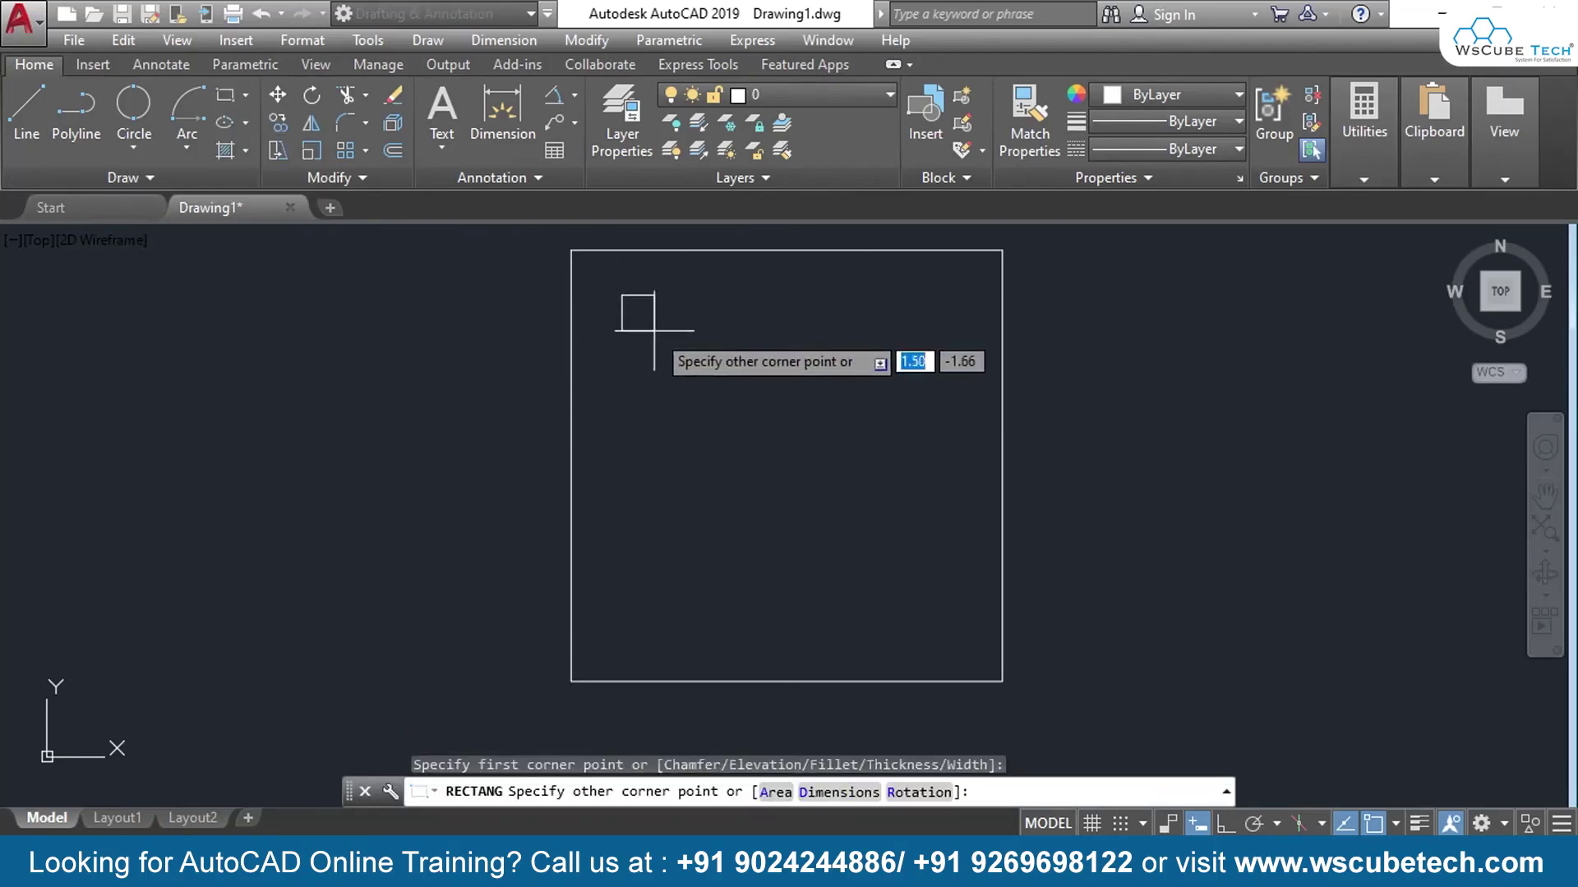
{"action": "type", "text": "d"}
{"action": "key", "text": "Return"}
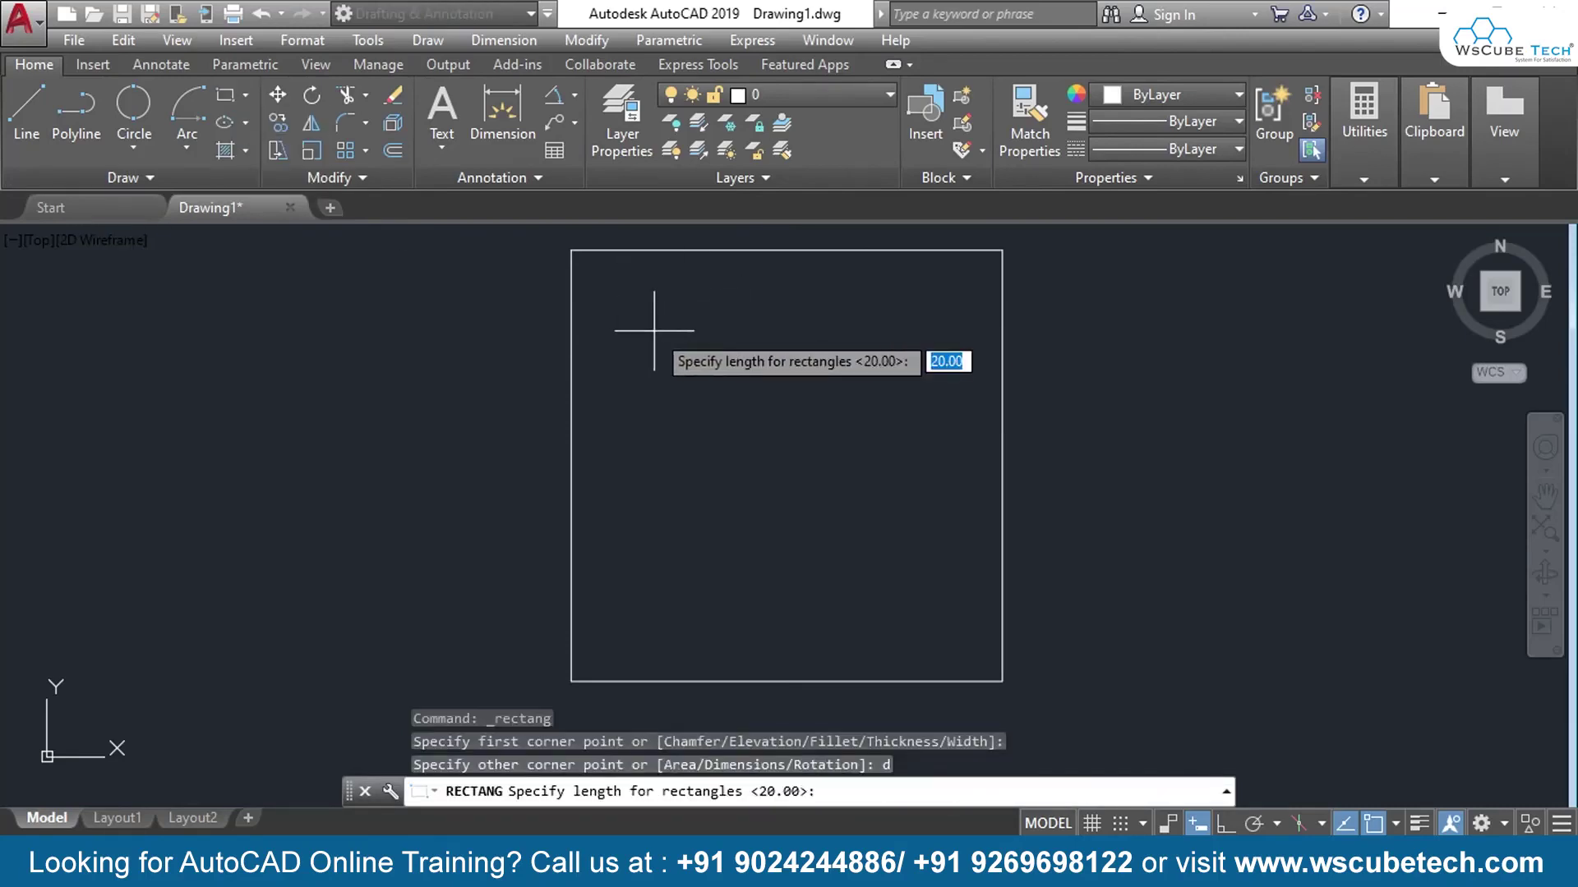
{"action": "type", "text": "5"}
{"action": "key", "text": "Return"}
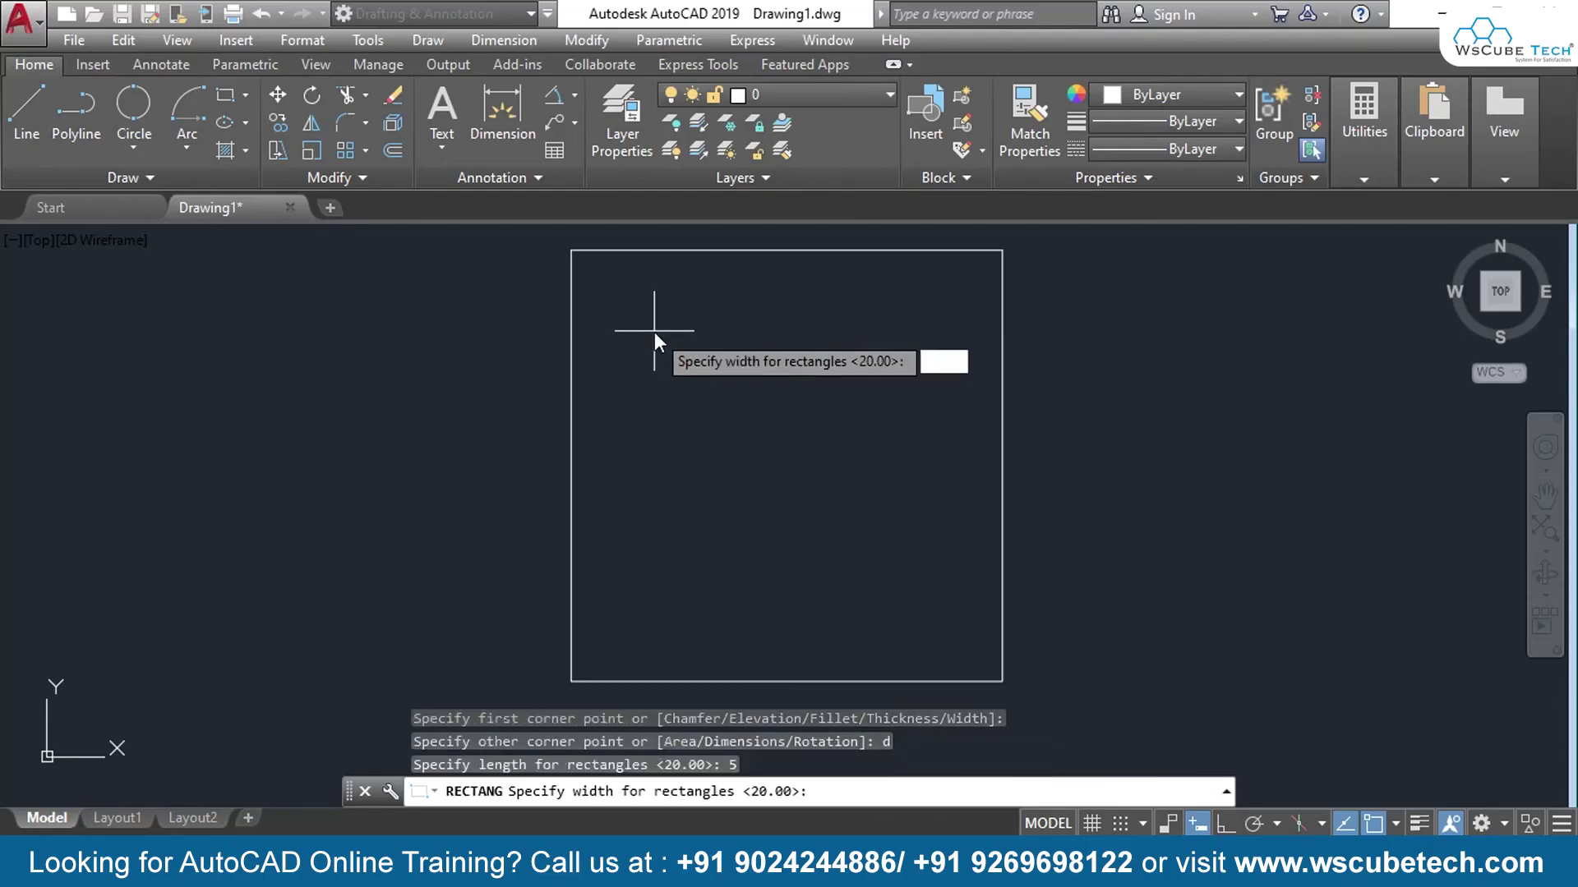
{"action": "type", "text": "5"}
{"action": "key", "text": "Return"}
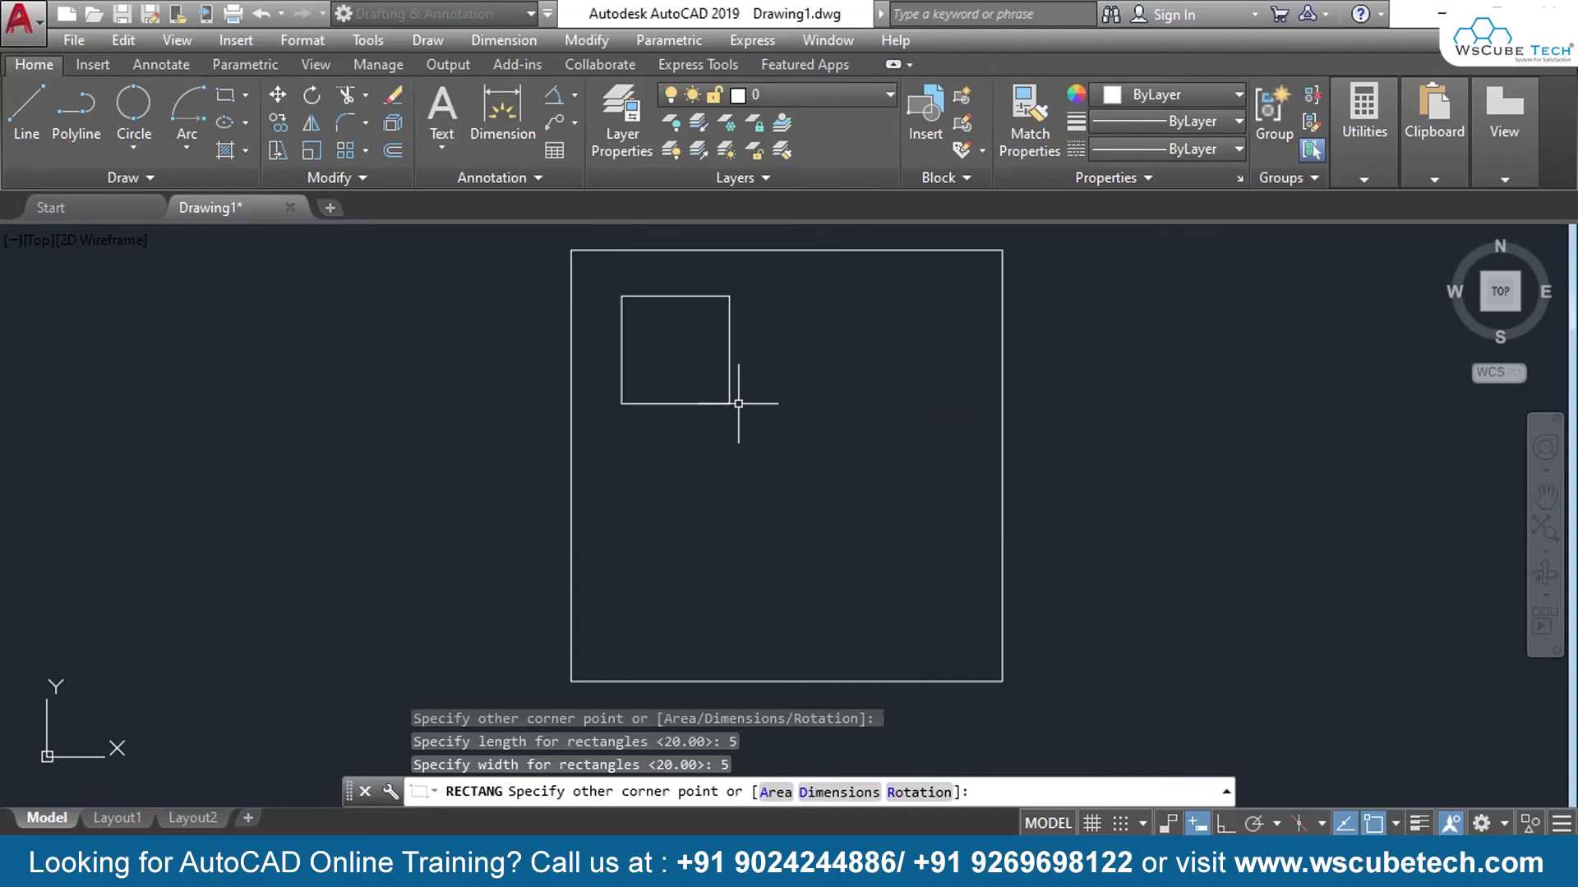
{"action": "left_click", "coordinate": [726, 386]}
Copy the 5 × 5 square from its centre to the lower right of the large square
{"action": "type", "text": "c"}
{"action": "key", "text": "Return"}
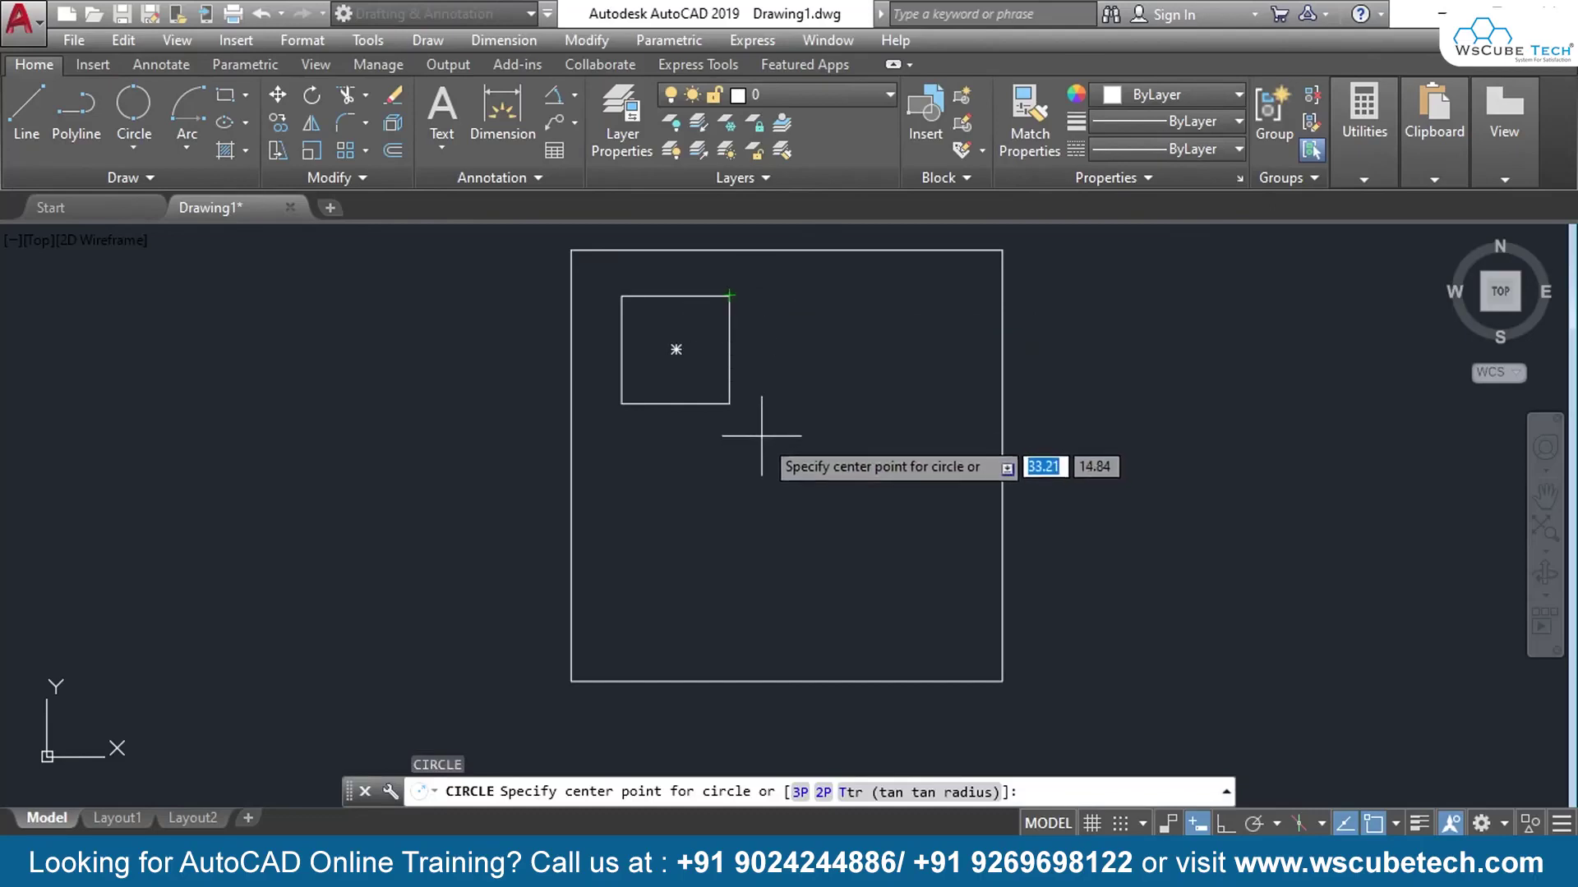
{"action": "key", "text": "Escape"}
{"action": "type", "text": "ct o"}
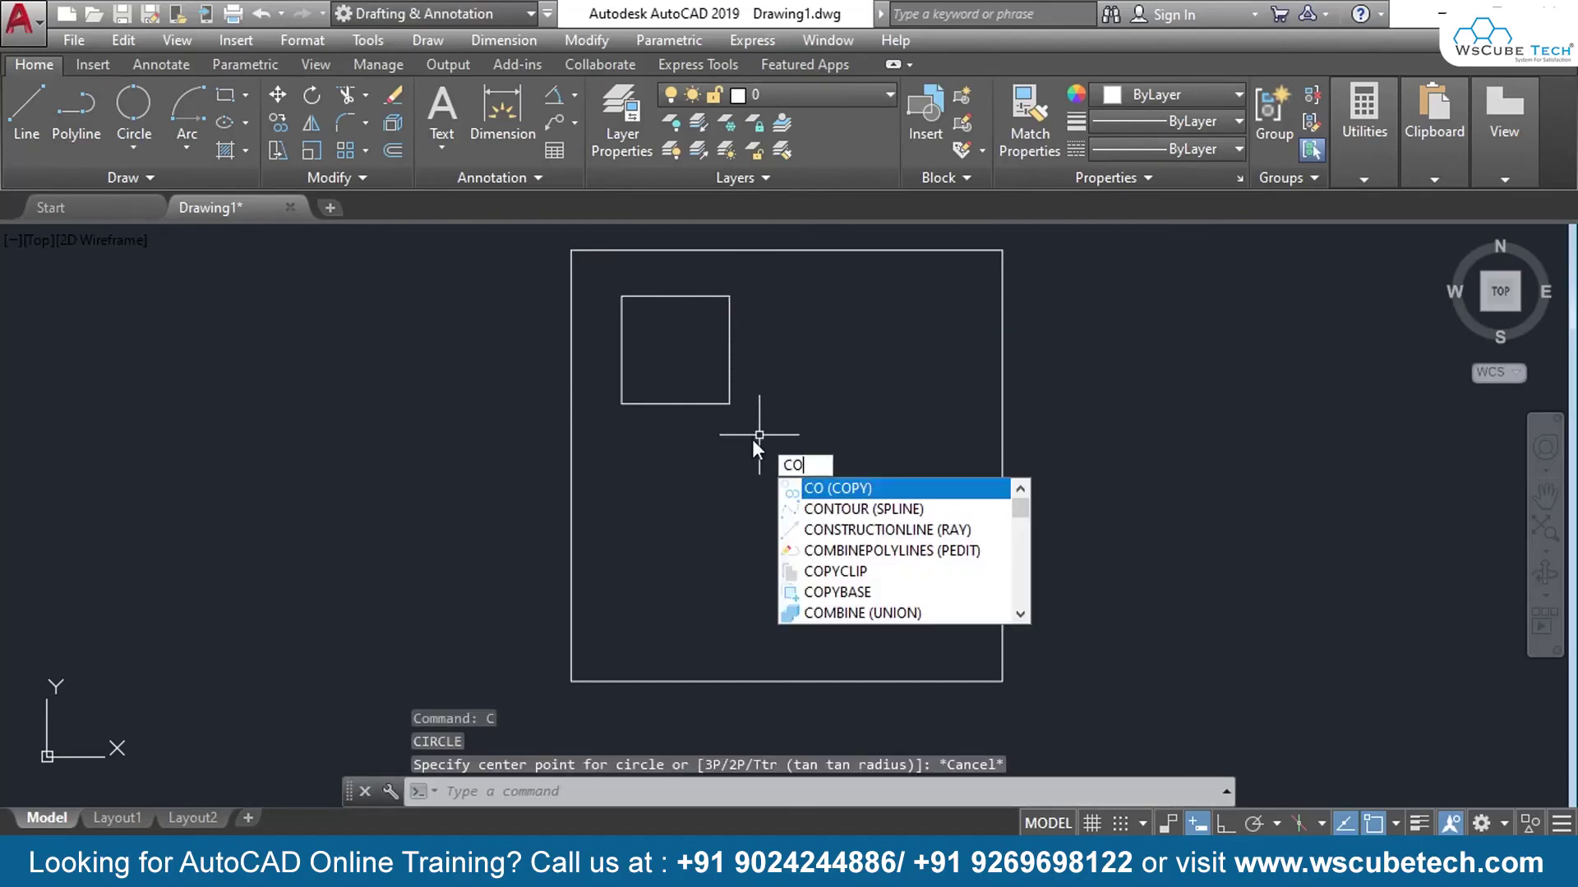
{"action": "key", "text": "Return"}
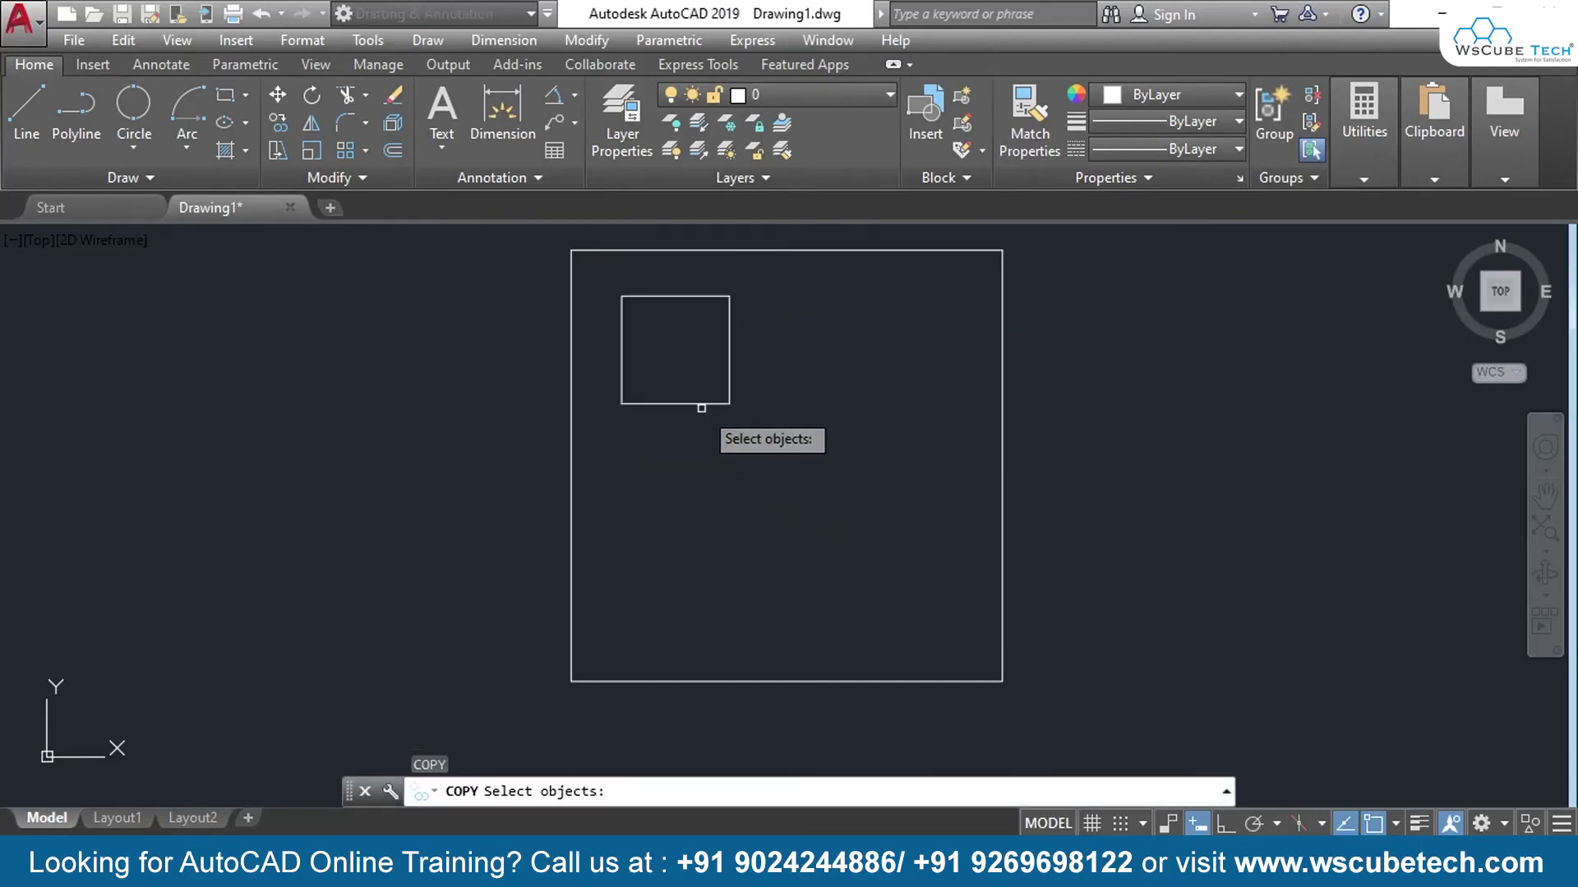
{"action": "left_click", "coordinate": [700, 404]}
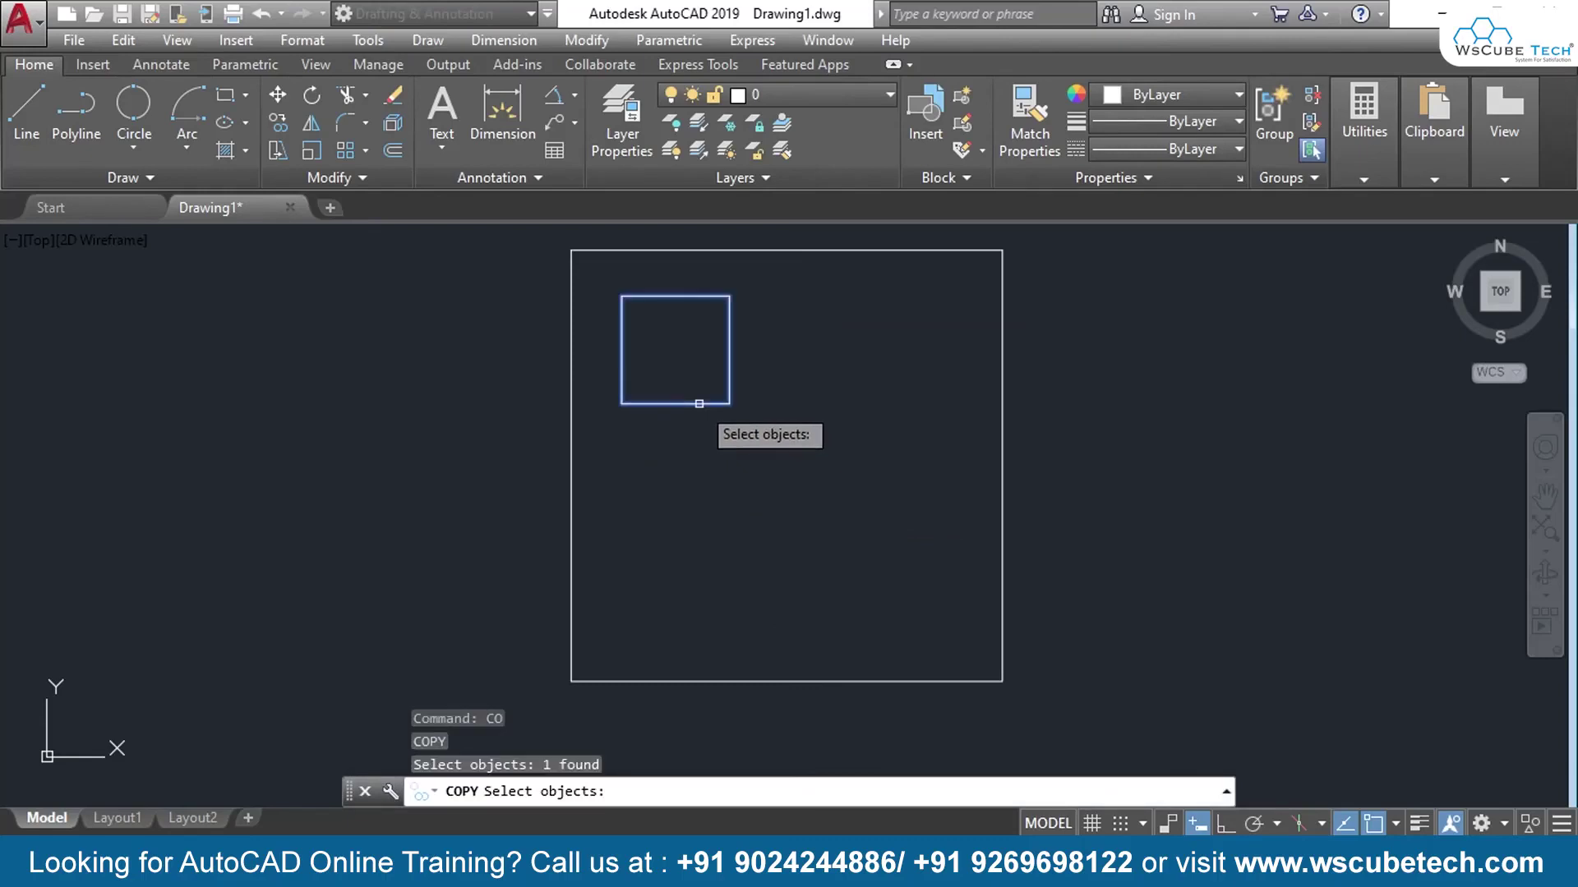
{"action": "key", "text": "Return"}
{"action": "left_click", "coordinate": [676, 349]}
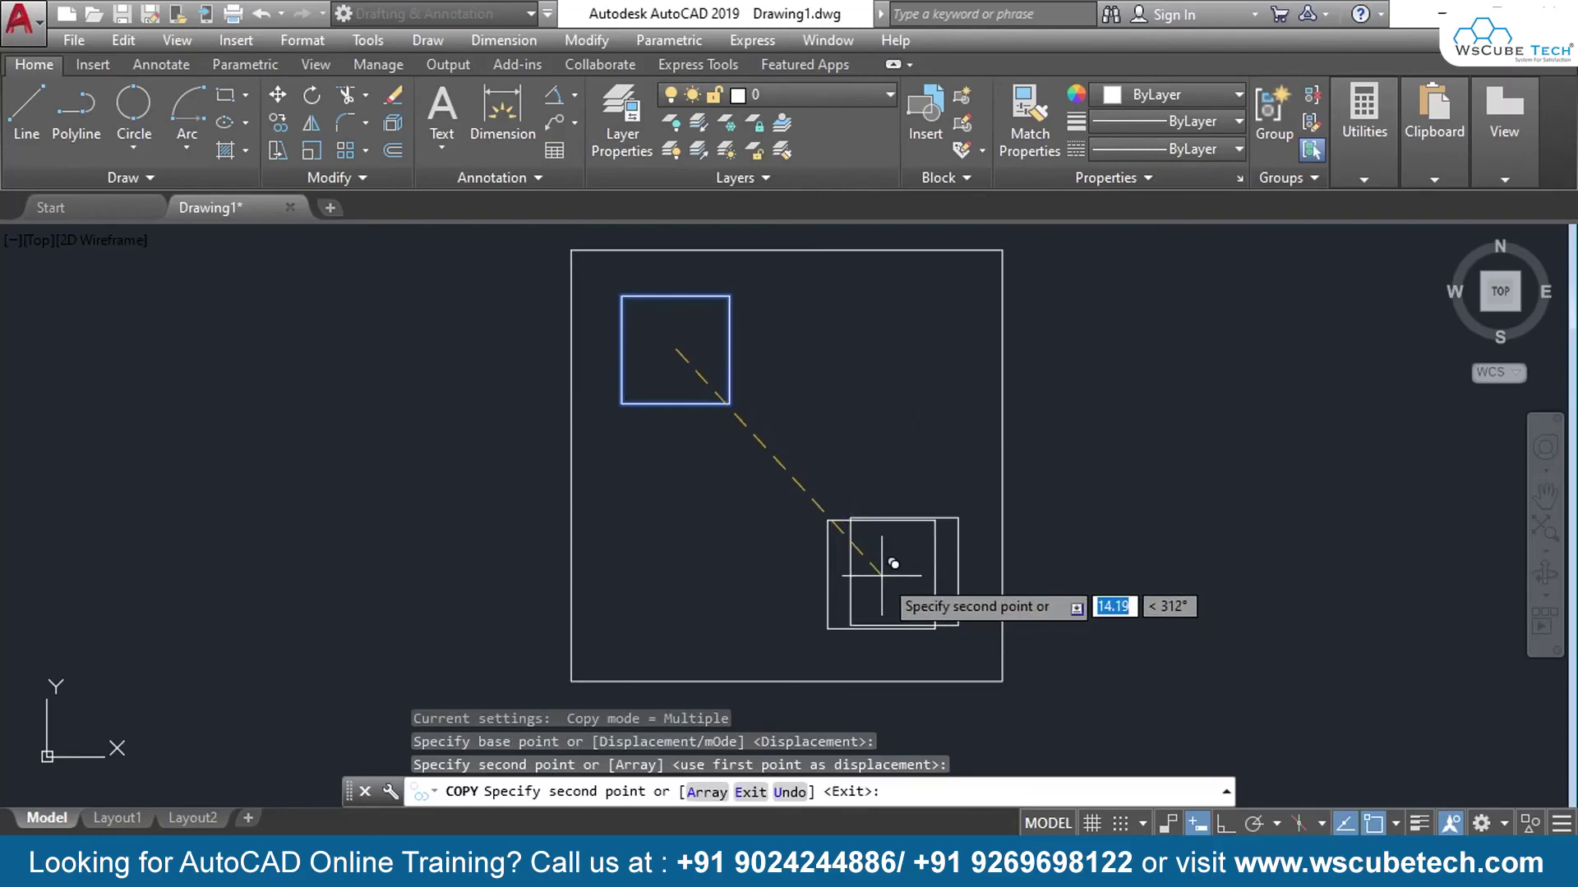
{"action": "key", "text": "Return"}
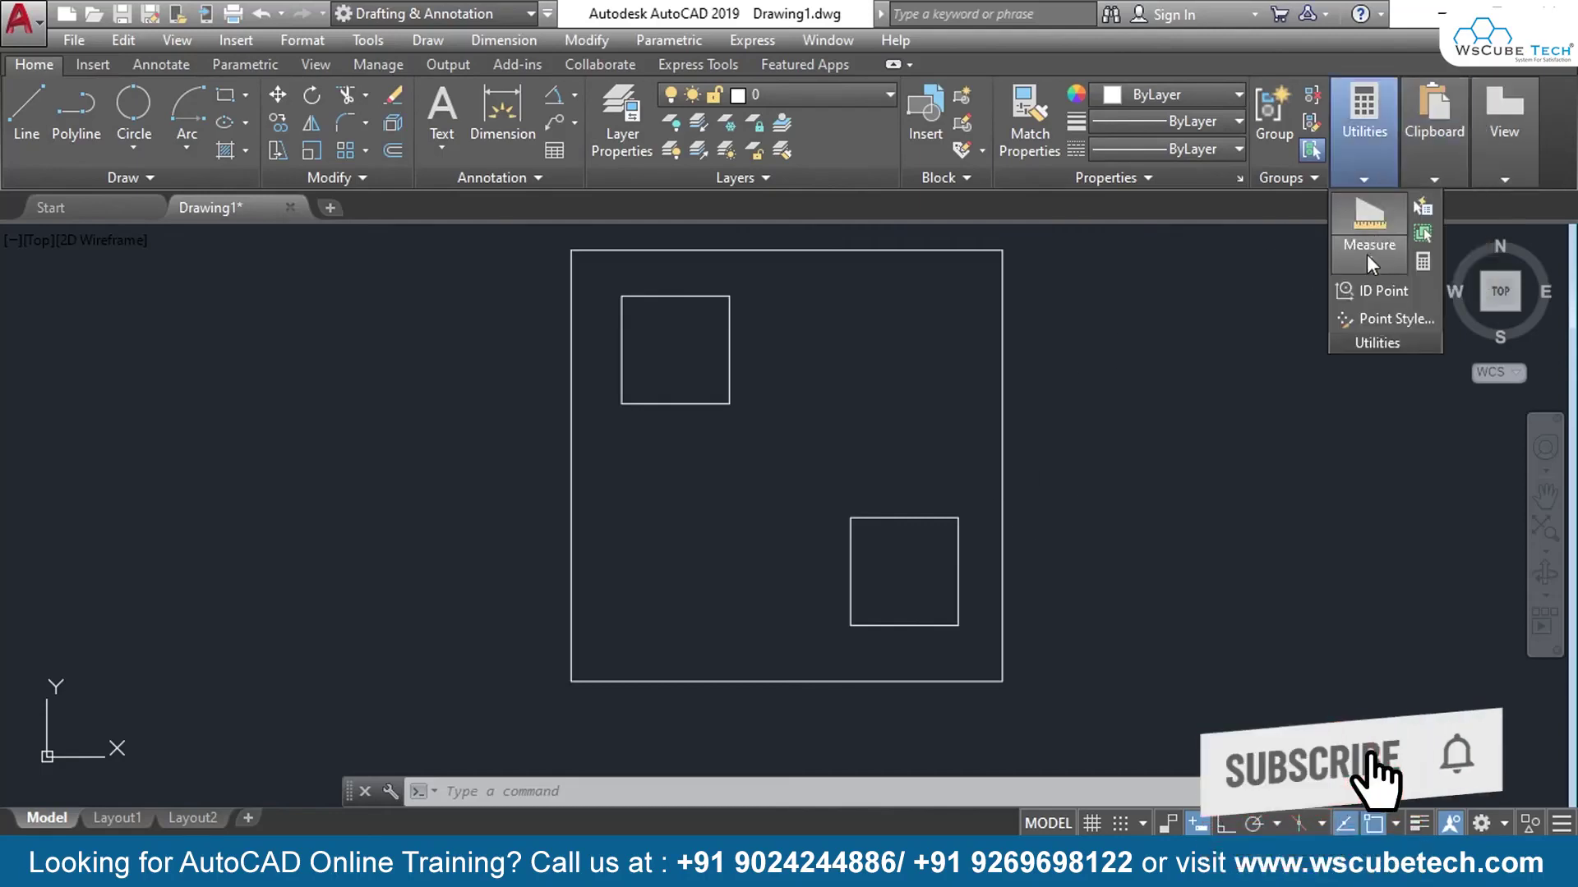
Add the large rectangle's area (Area 400.00, Perimeter 80.00), then switch to Subtract mode
{"action": "mouse_move", "coordinate": [1363, 130]}
{"action": "left_click", "coordinate": [1367, 254]}
{"action": "left_click", "coordinate": [1394, 440]}
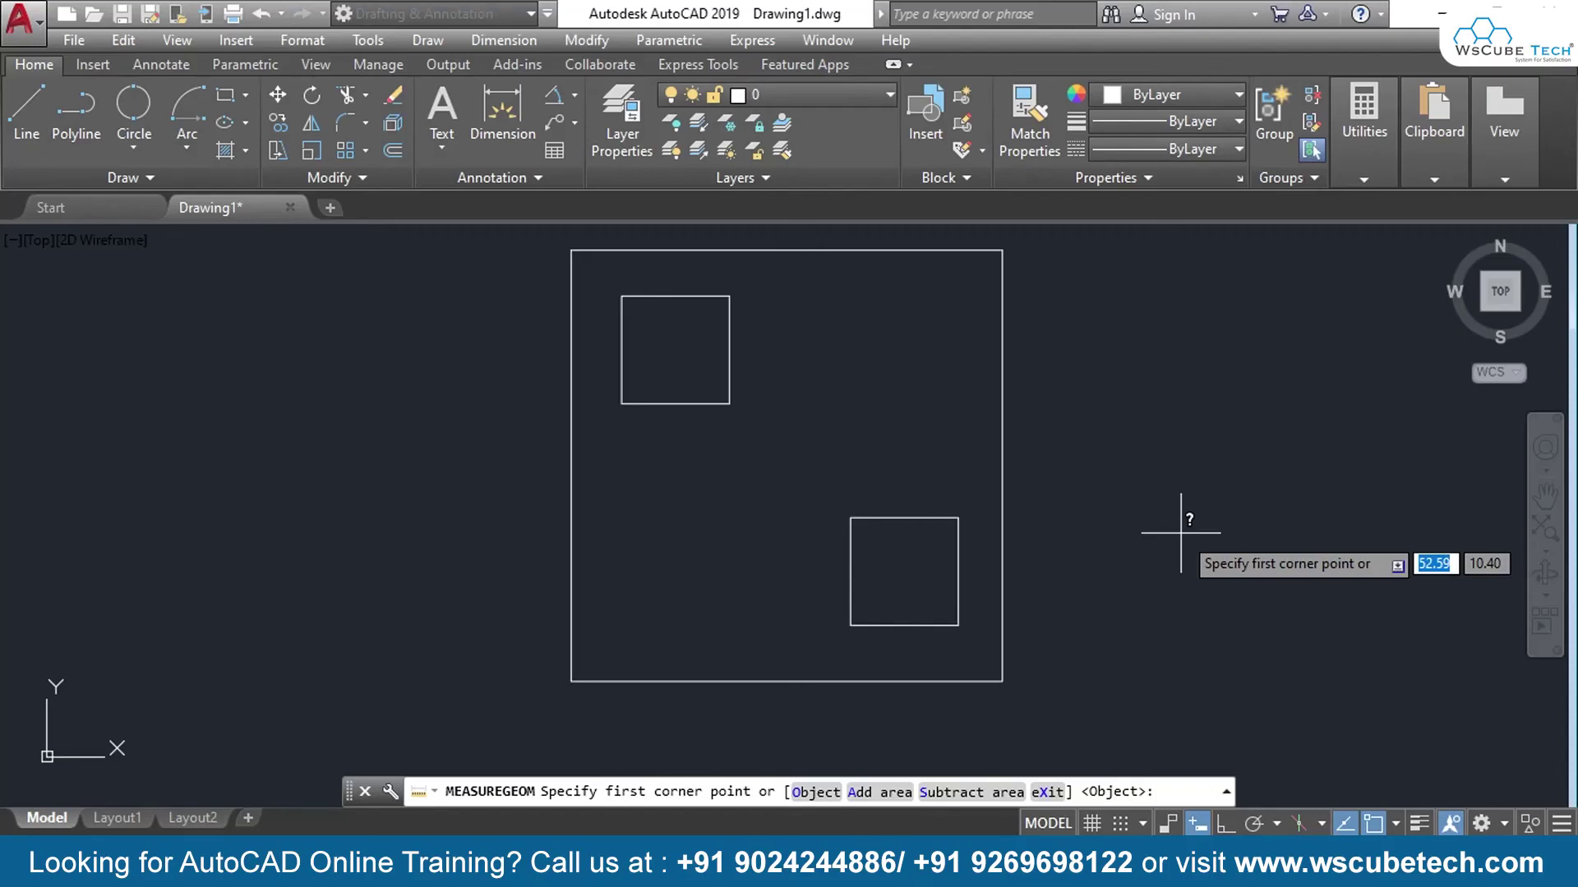
{"action": "left_click", "coordinate": [878, 794]}
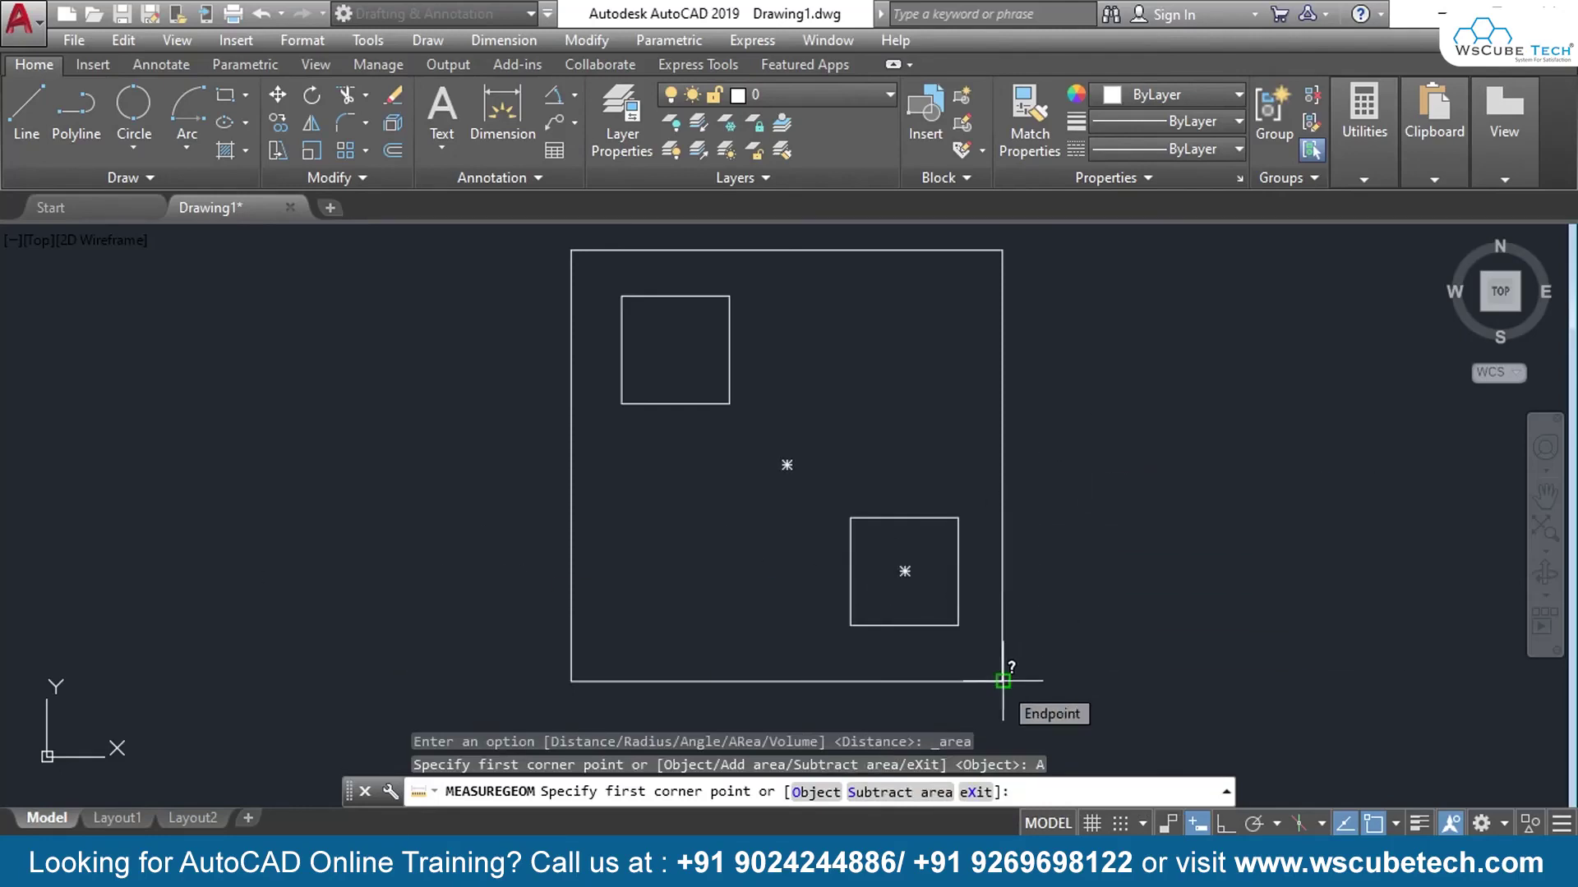
{"action": "left_click", "coordinate": [1002, 681]}
{"action": "left_click", "coordinate": [571, 681]}
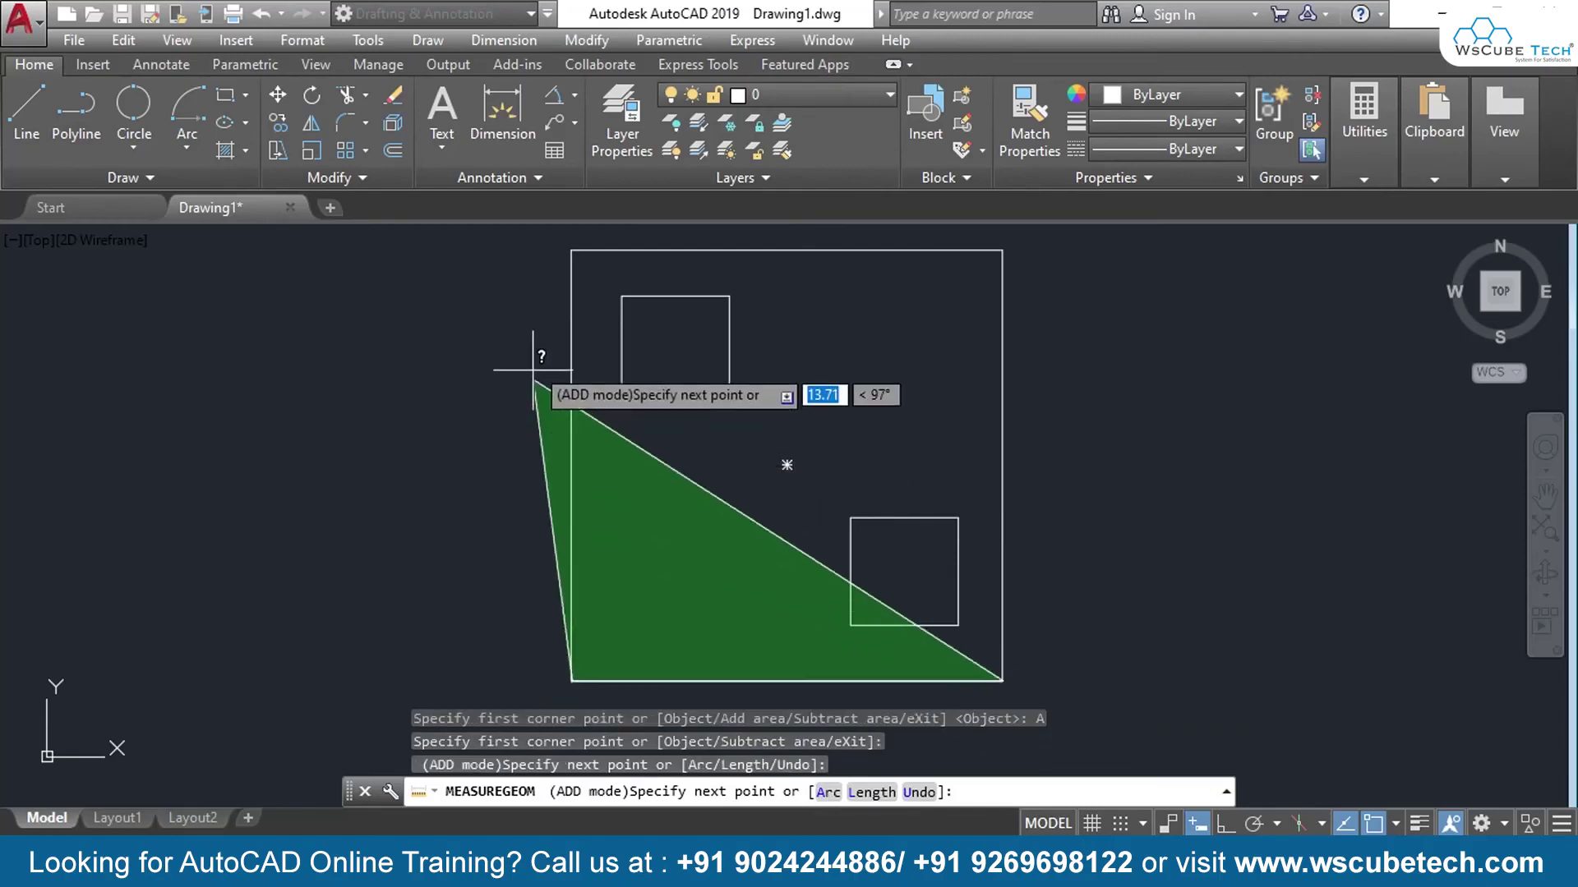
{"action": "left_click", "coordinate": [571, 249]}
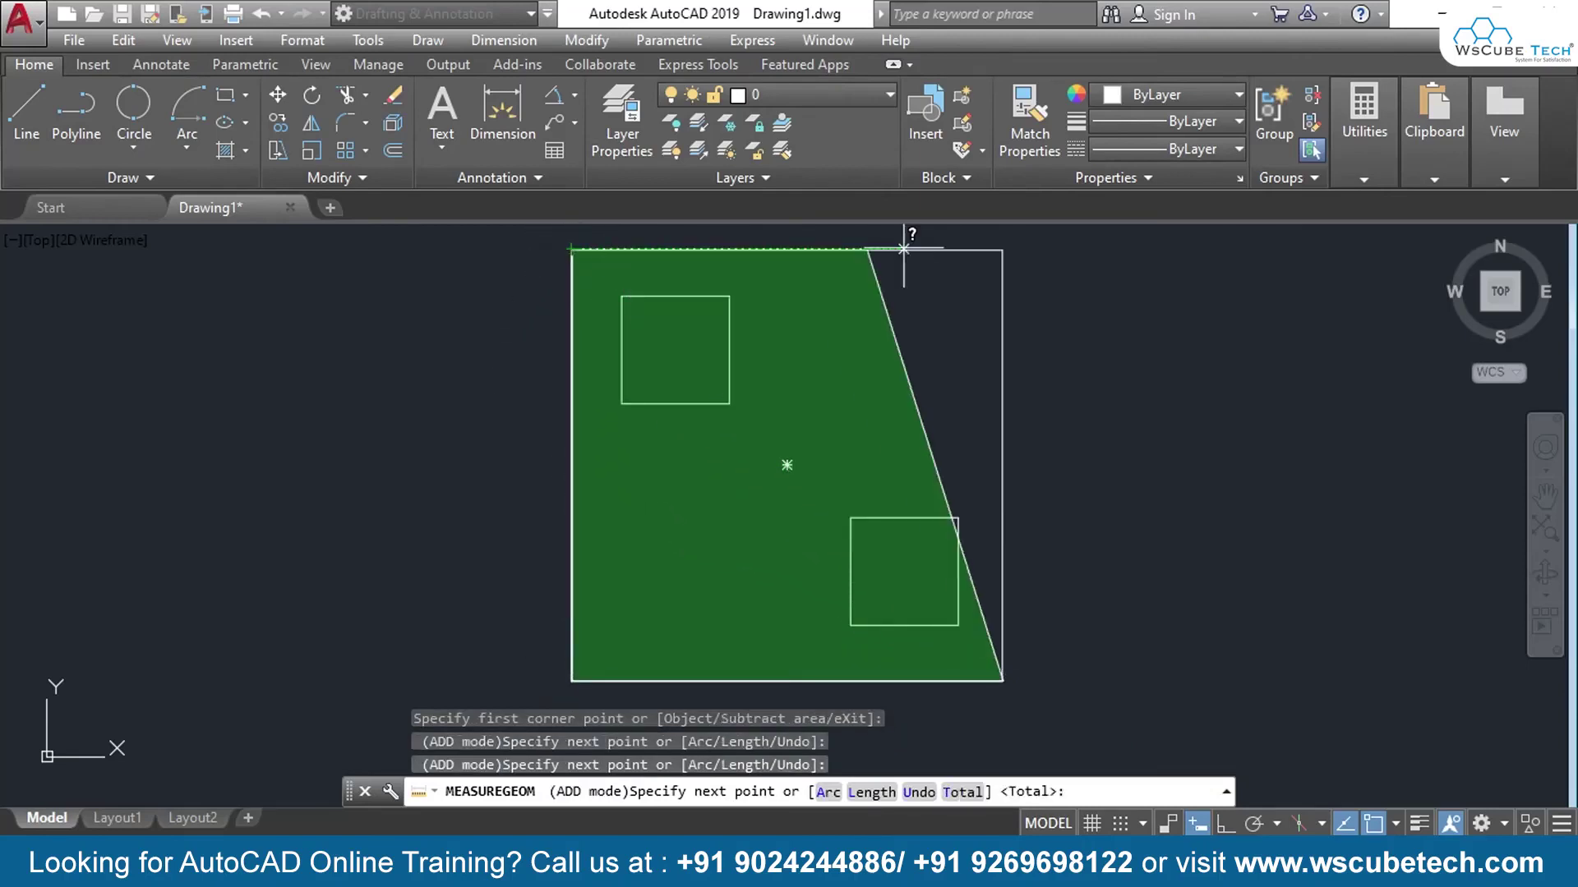
{"action": "left_click", "coordinate": [1002, 249]}
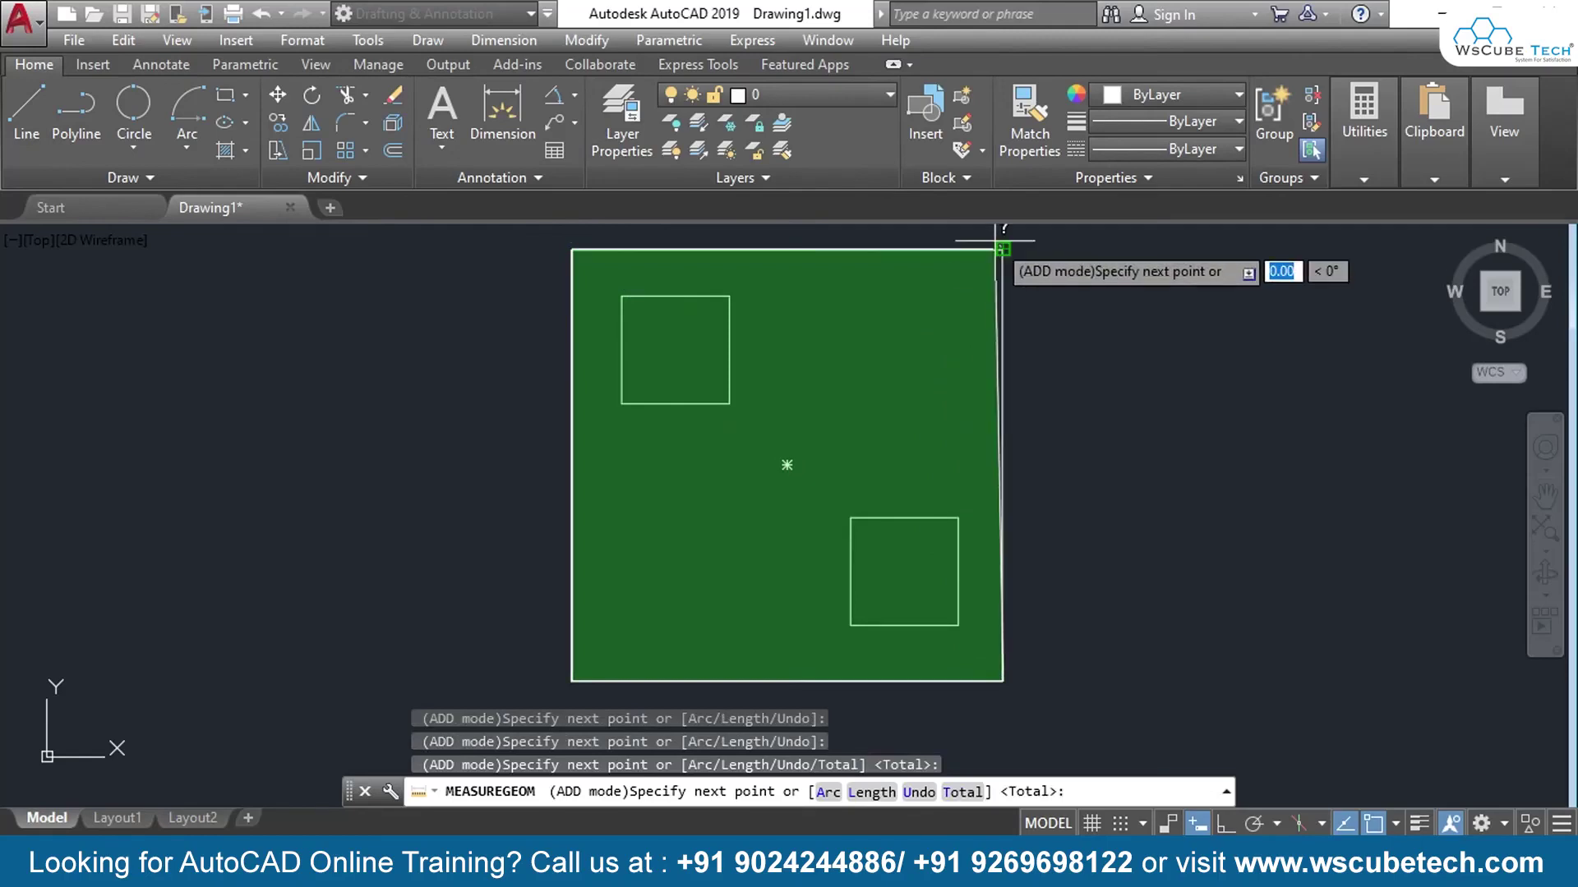
{"action": "key", "text": "Return"}
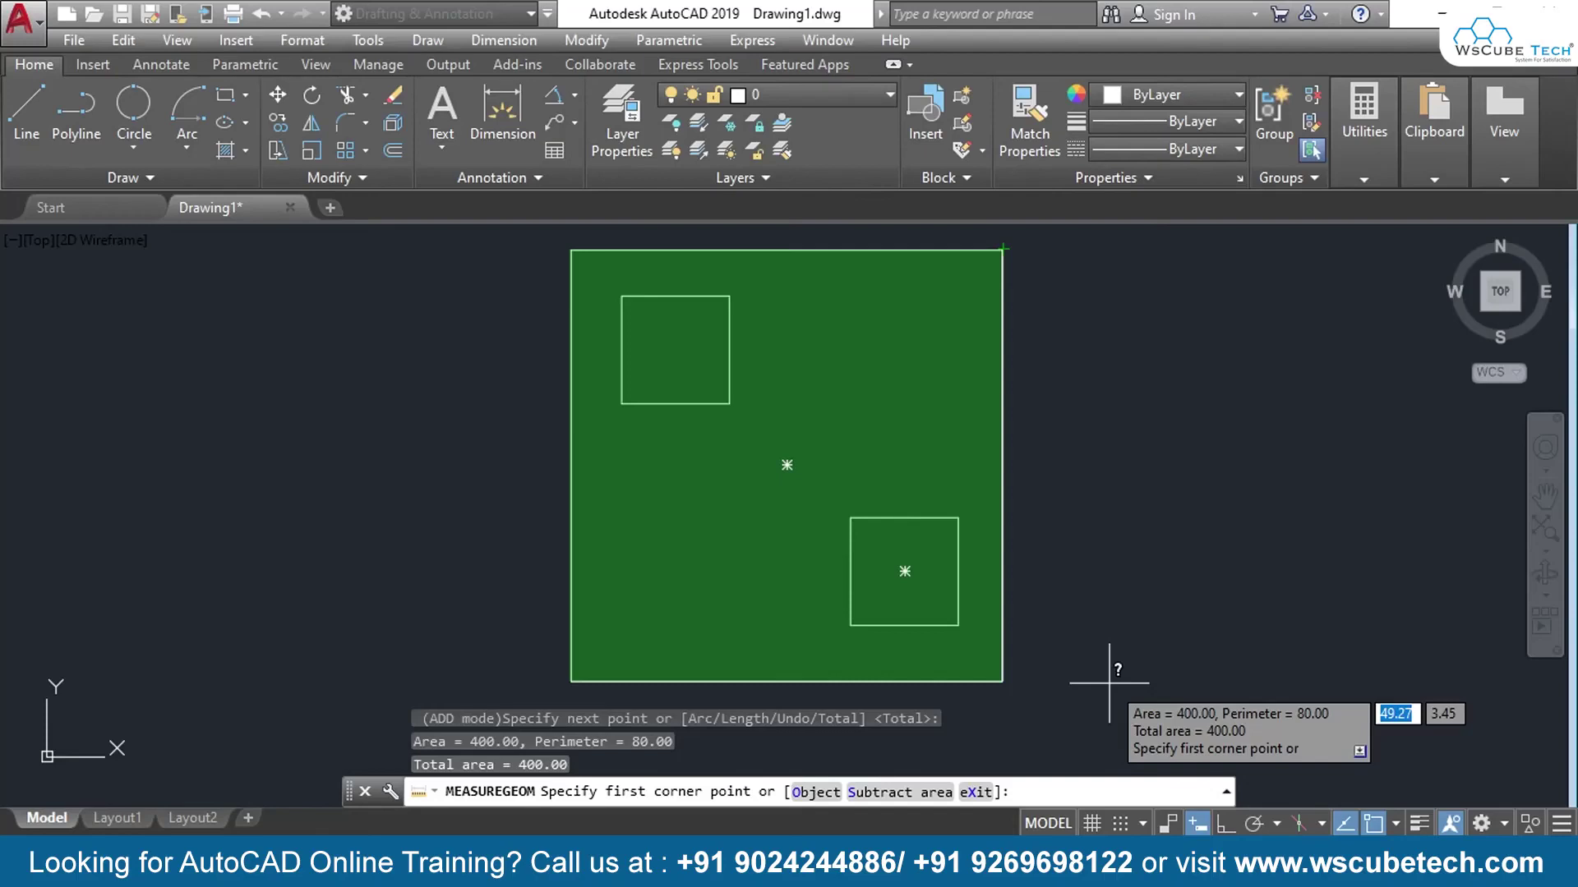
{"action": "type", "text": "s"}
{"action": "key", "text": "Return"}
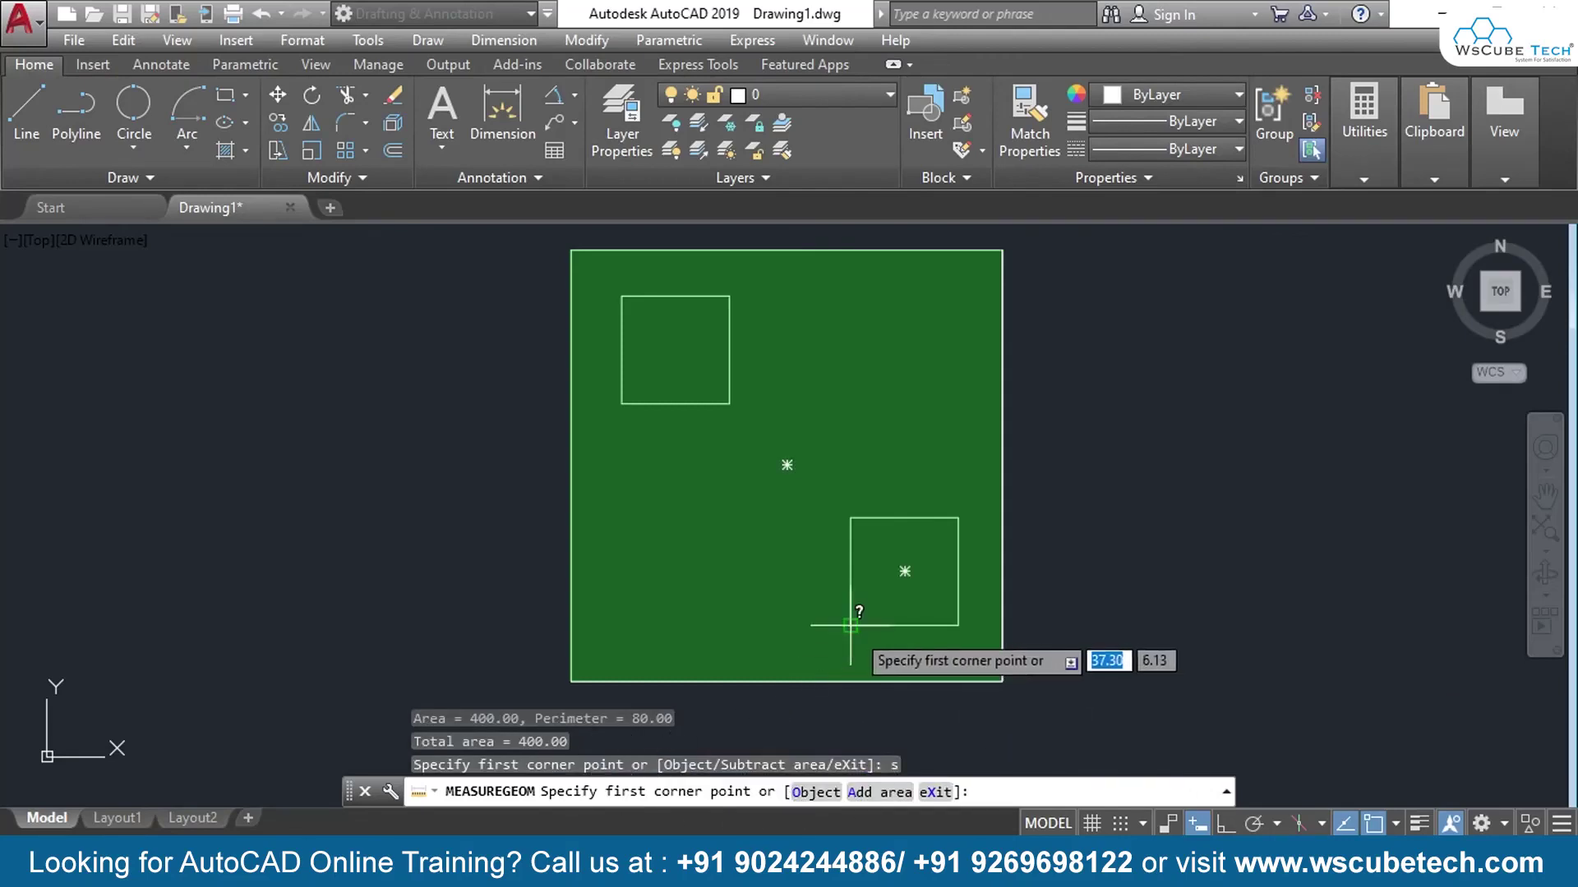
Subtract the lower-right 5 × 5 square (25.00), leaving a total area of 375.00
{"action": "left_click", "coordinate": [958, 626]}
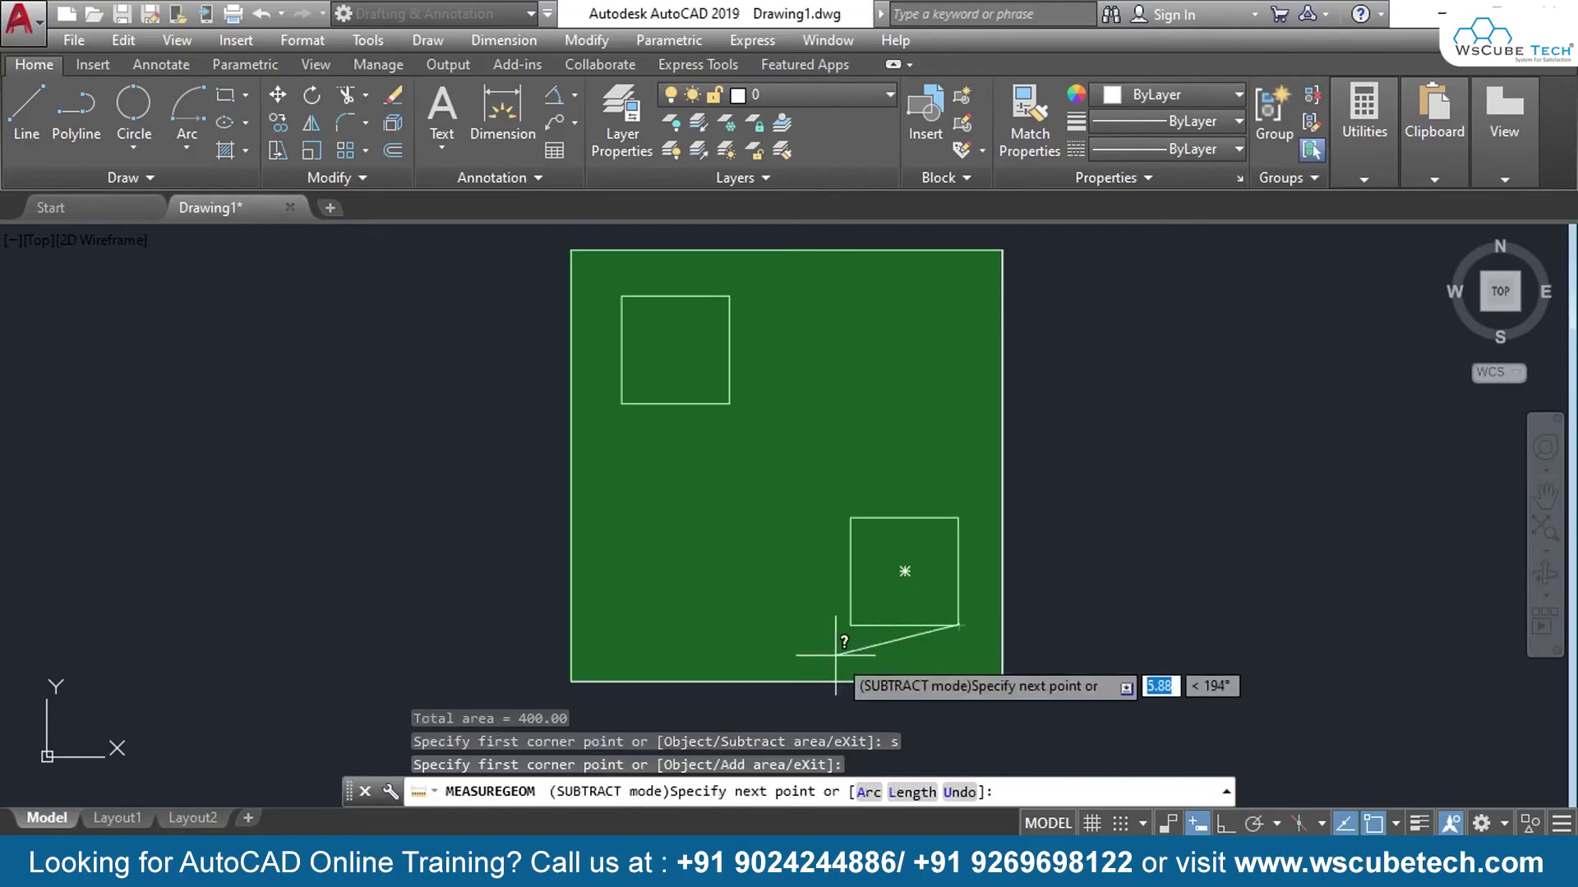
{"action": "left_click", "coordinate": [852, 626]}
{"action": "left_click", "coordinate": [850, 517]}
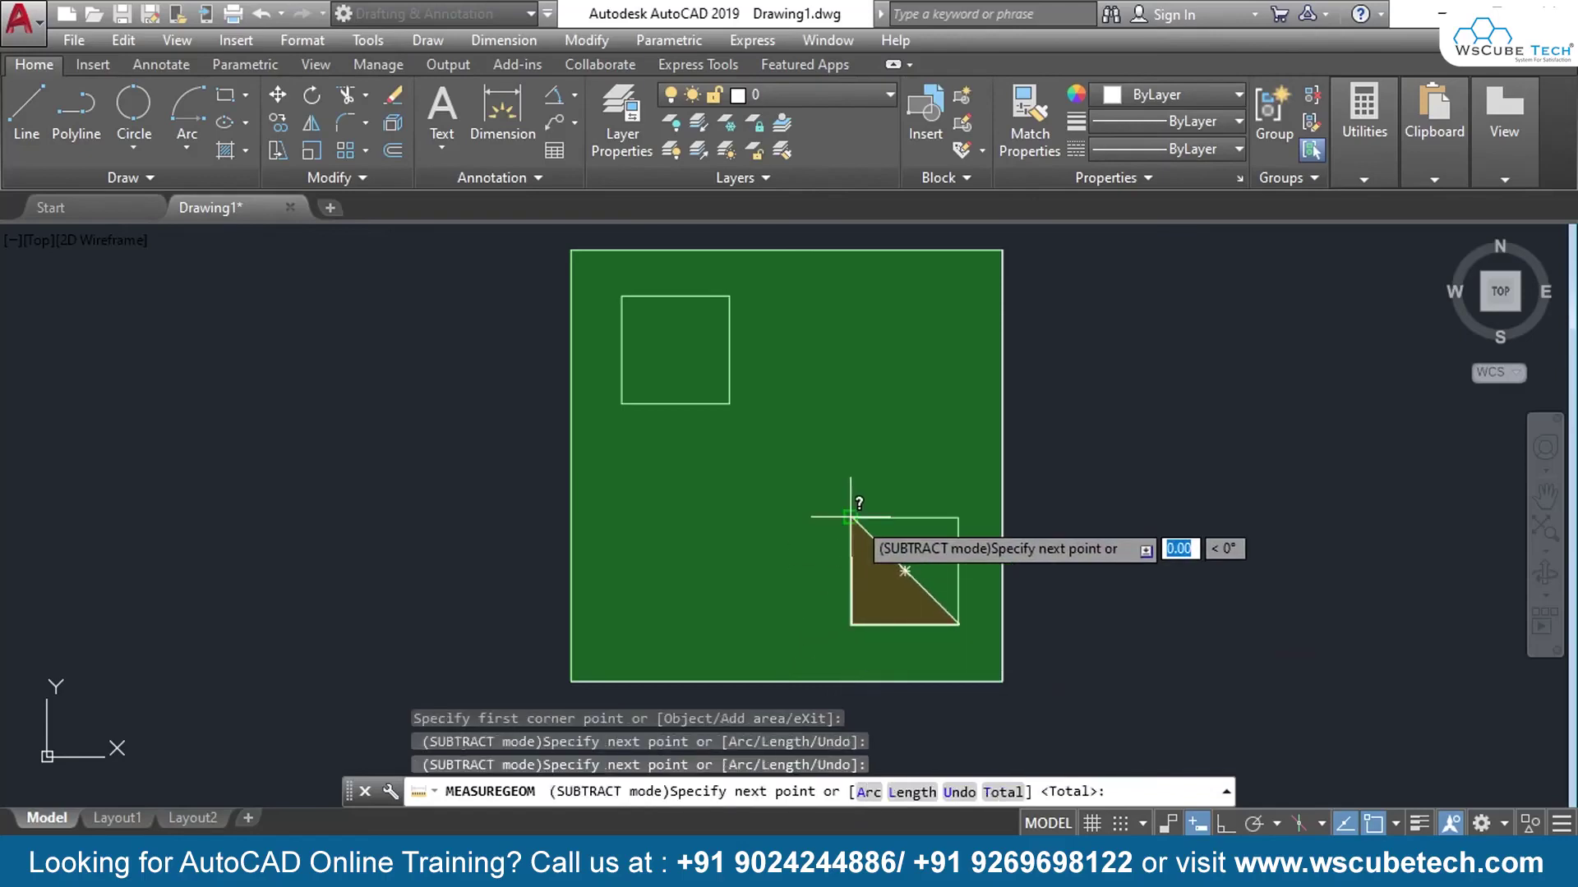
{"action": "left_click", "coordinate": [958, 516]}
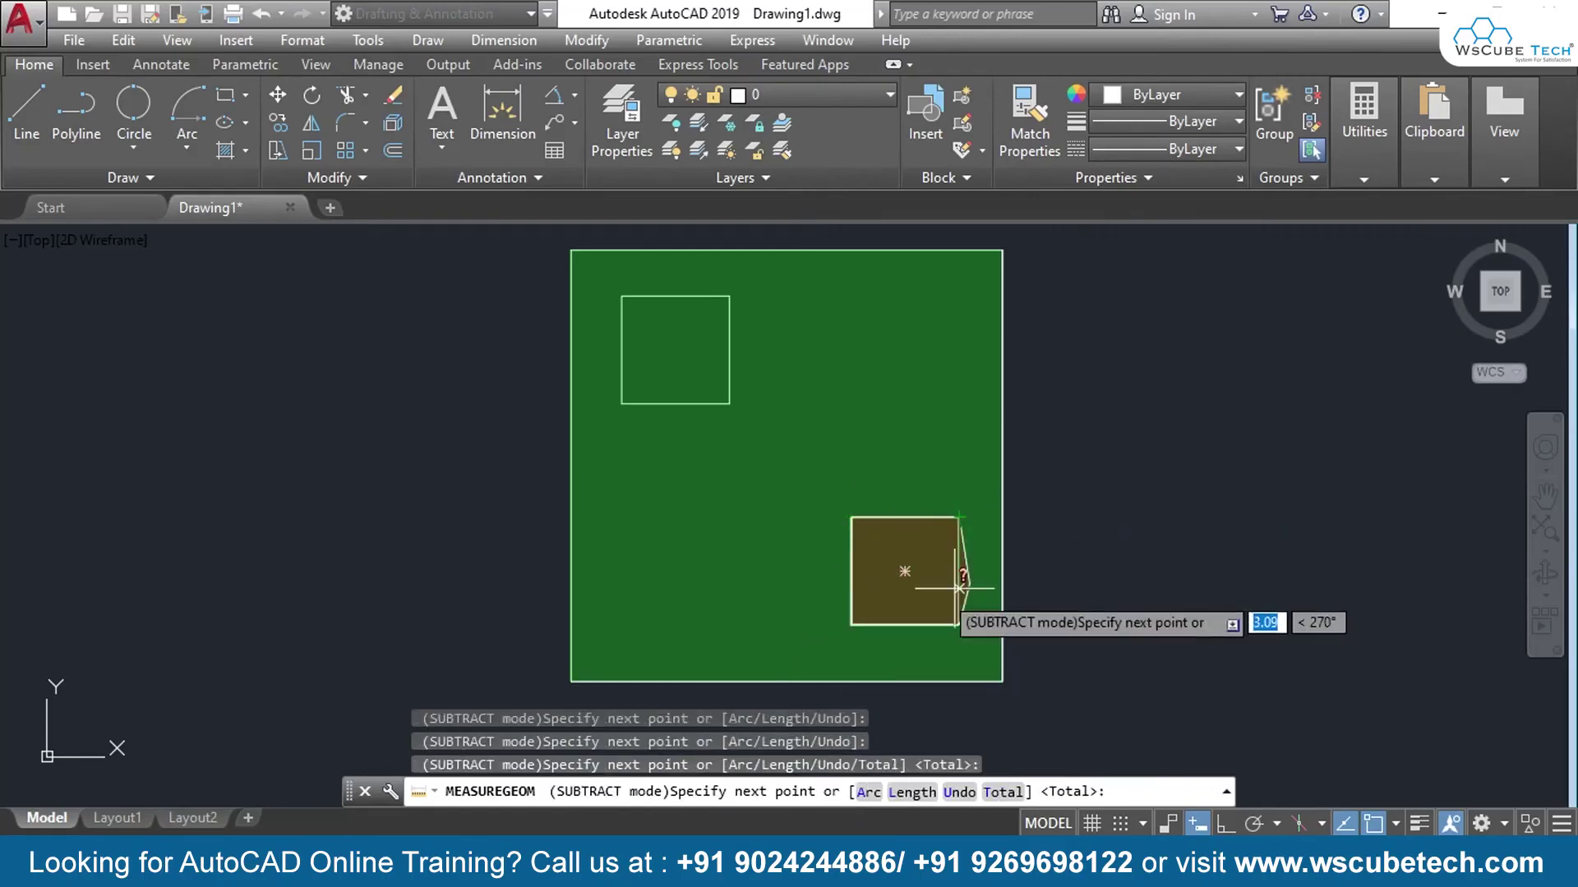
{"action": "left_click", "coordinate": [958, 517]}
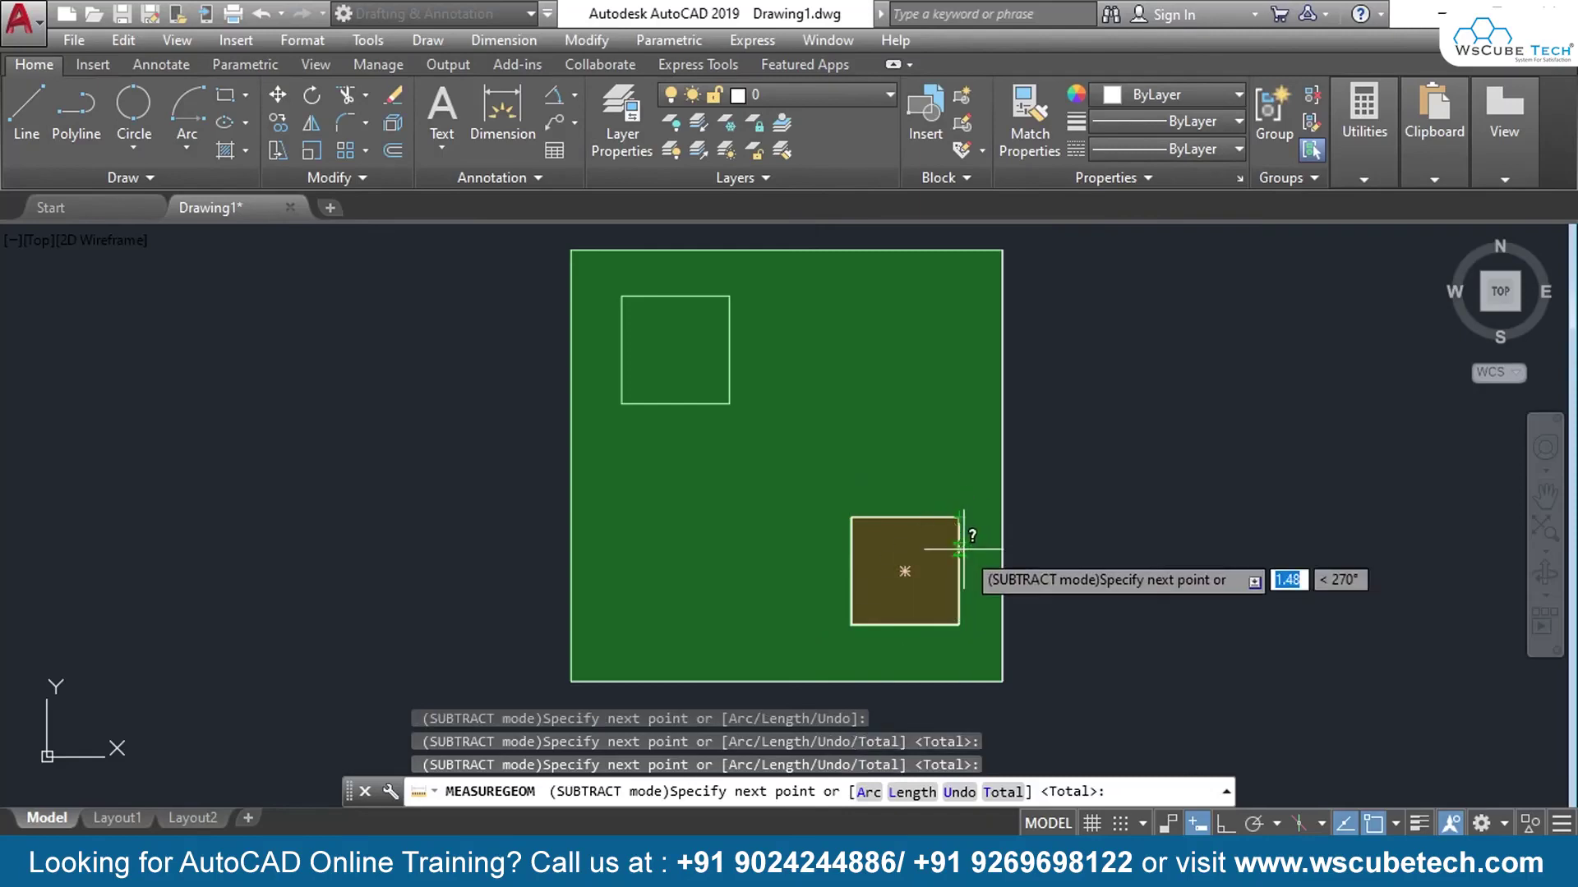
{"action": "key", "text": "Return"}
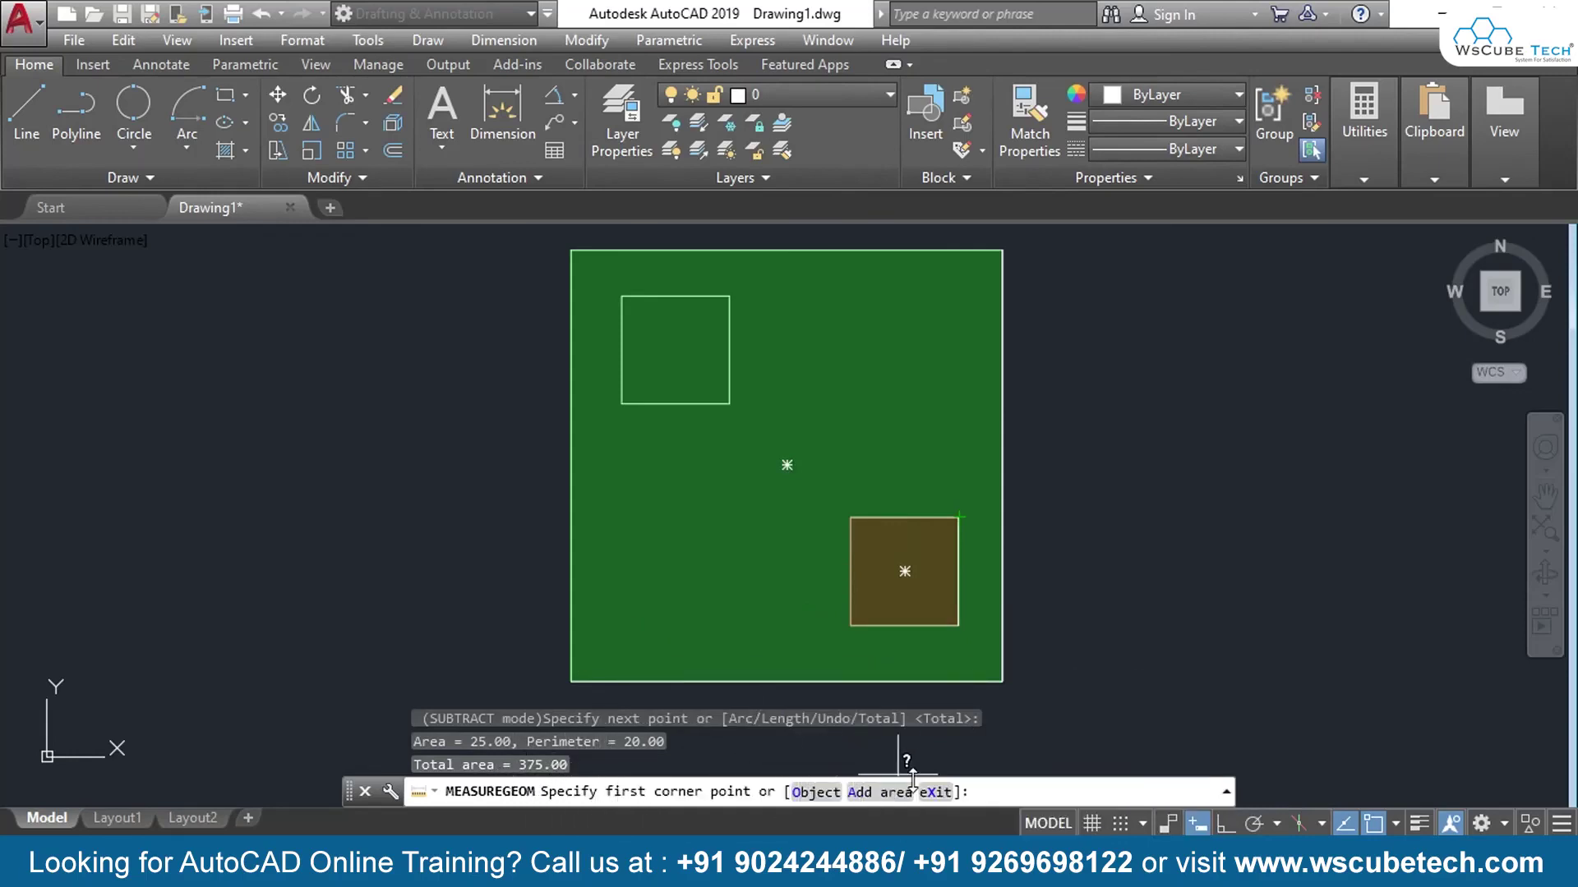
Subtract the upper-left 5 × 5 square, bringing the total to 350.00, and end the measurement
{"action": "left_click", "coordinate": [877, 793]}
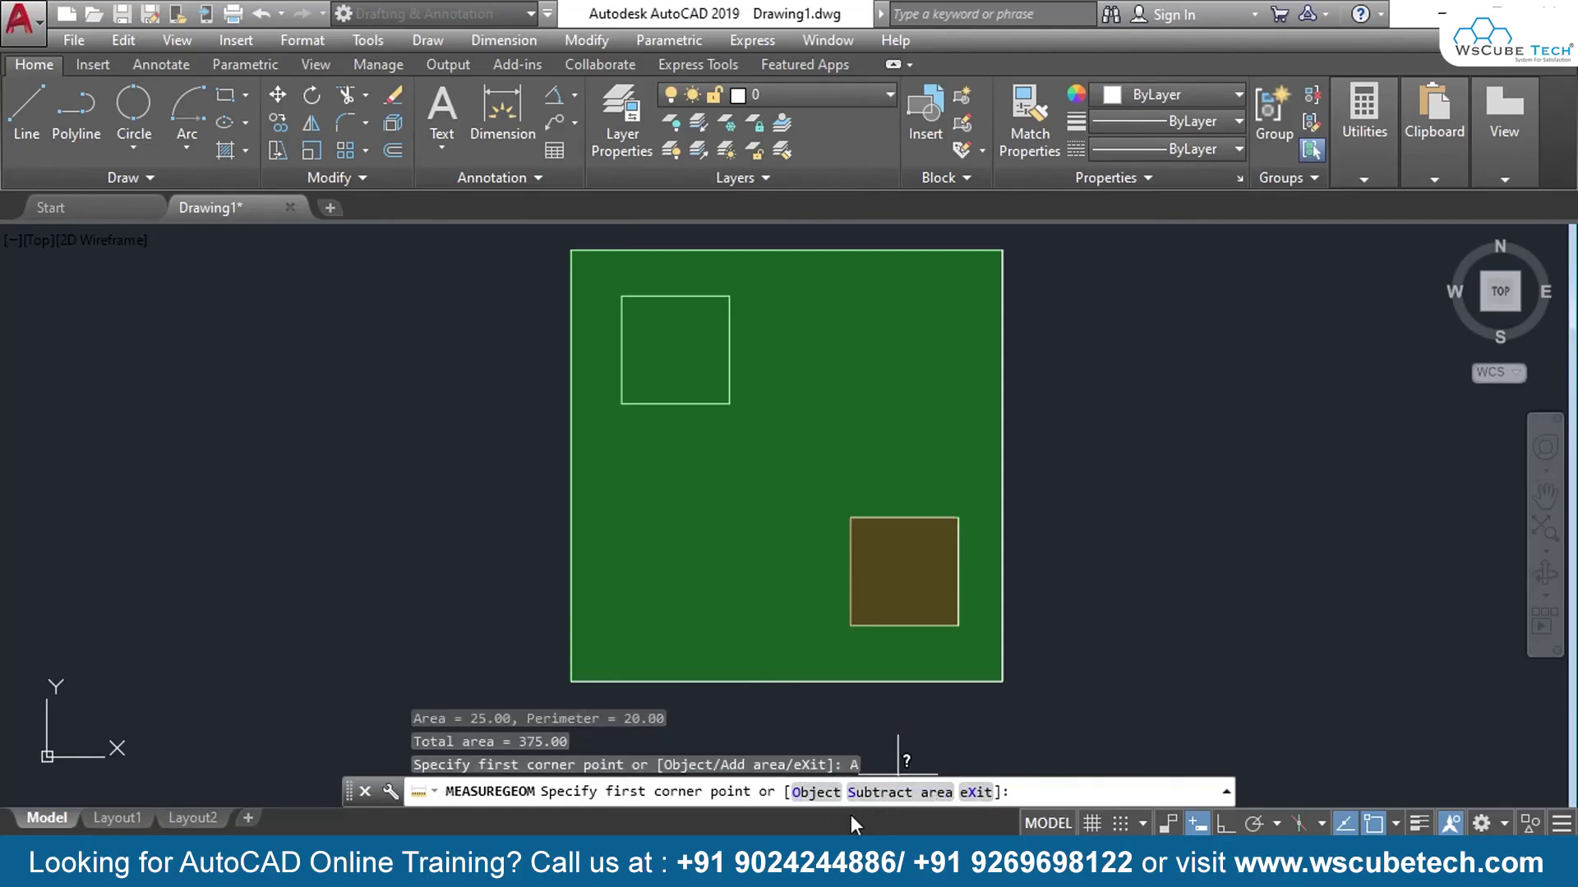
{"action": "left_click", "coordinate": [869, 795]}
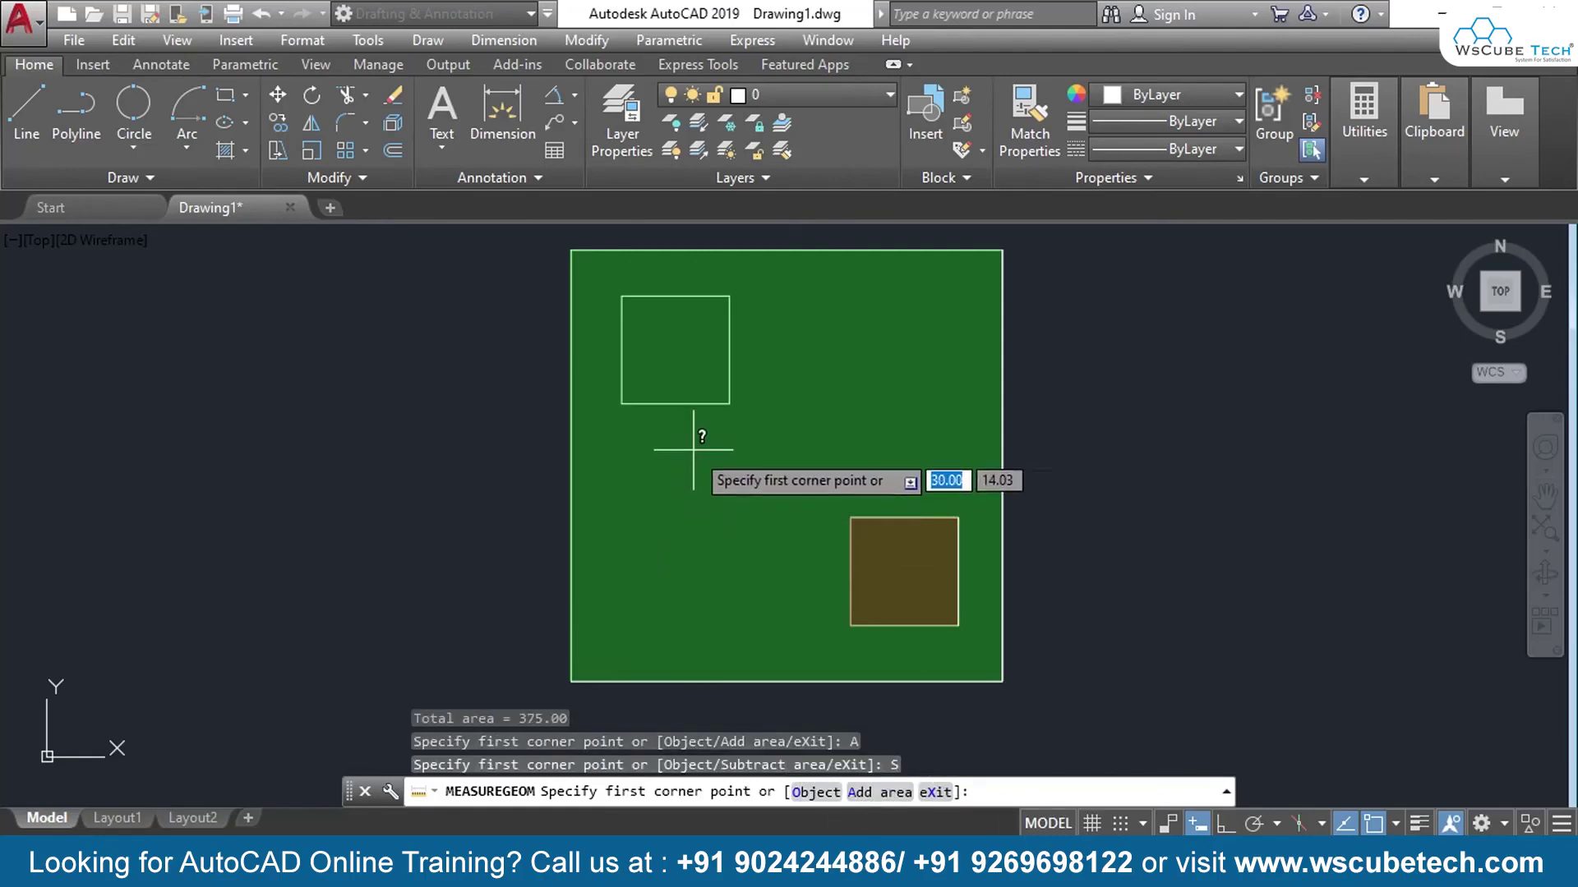
{"action": "left_click", "coordinate": [729, 402]}
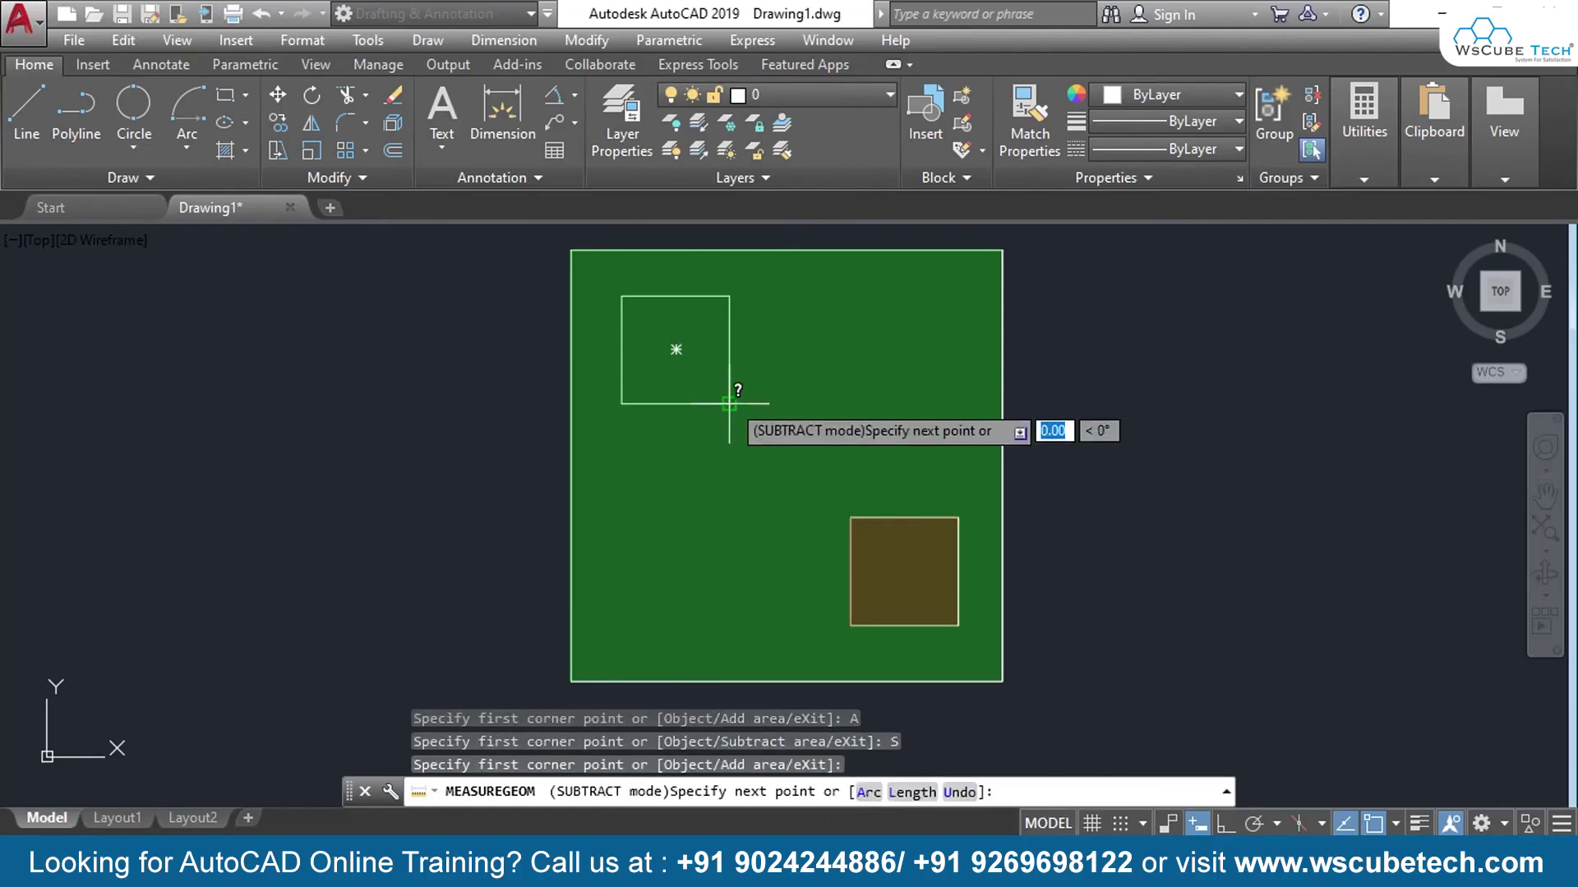
{"action": "left_click", "coordinate": [621, 403]}
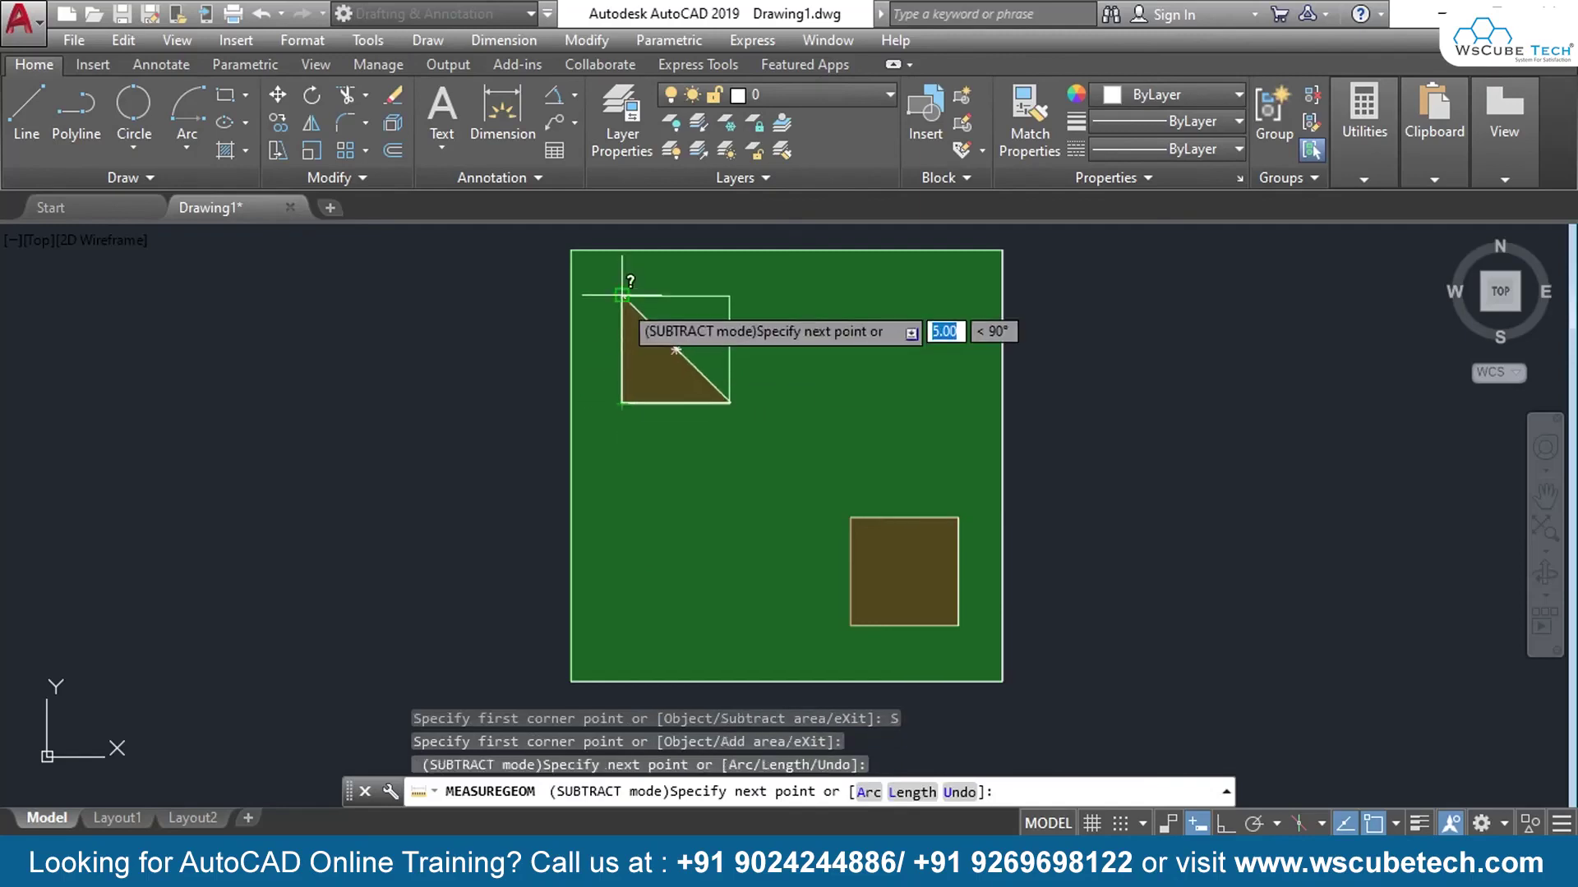
{"action": "left_click", "coordinate": [622, 296]}
{"action": "left_click", "coordinate": [728, 295]}
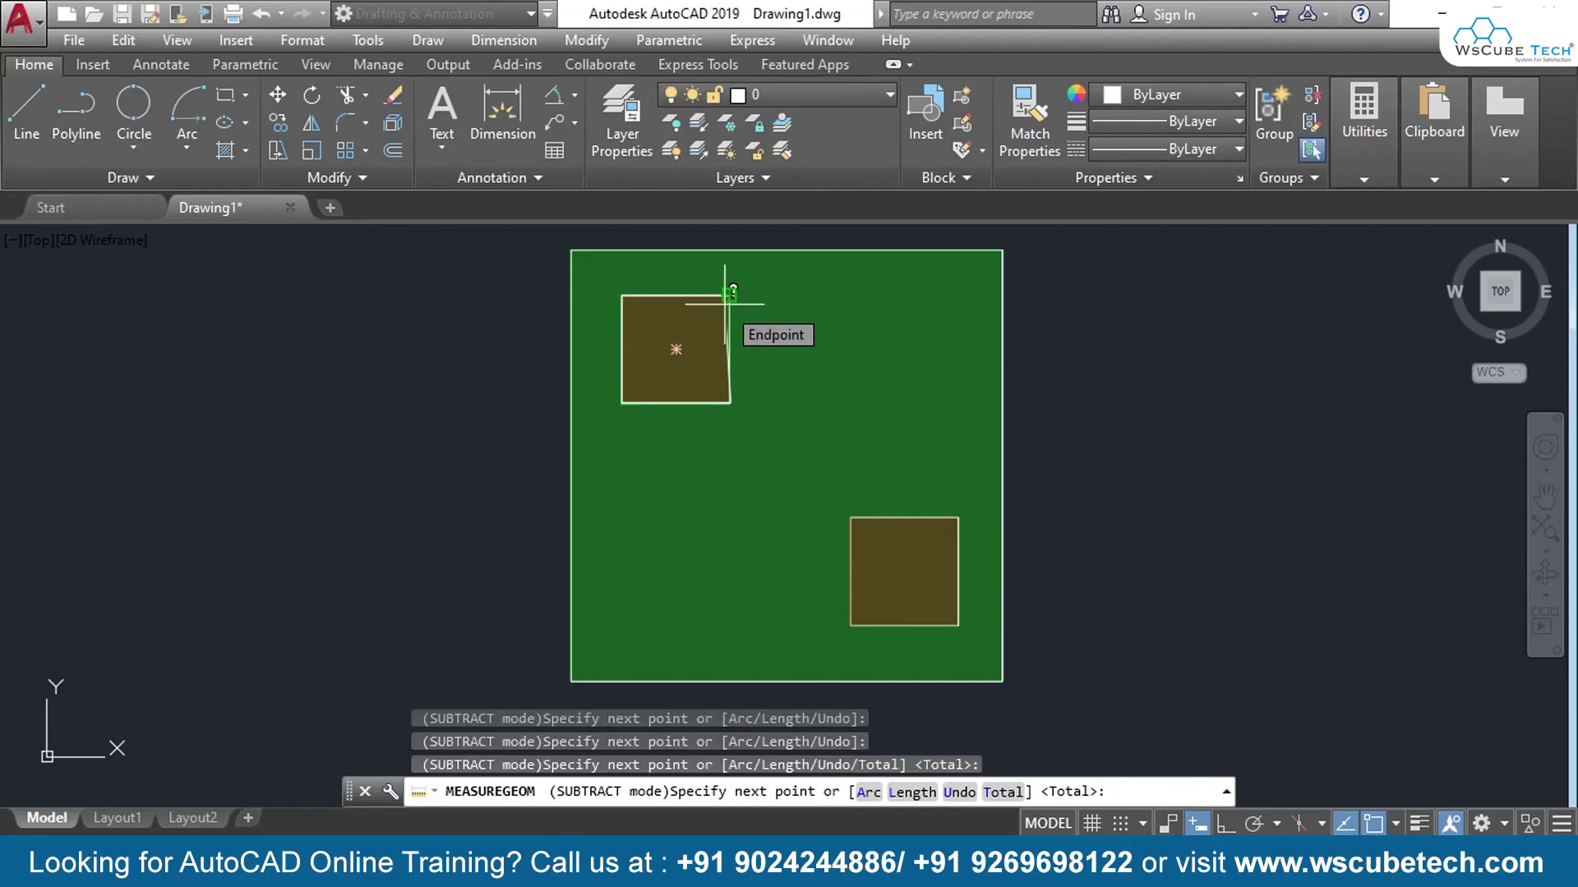
{"action": "key", "text": "Return"}
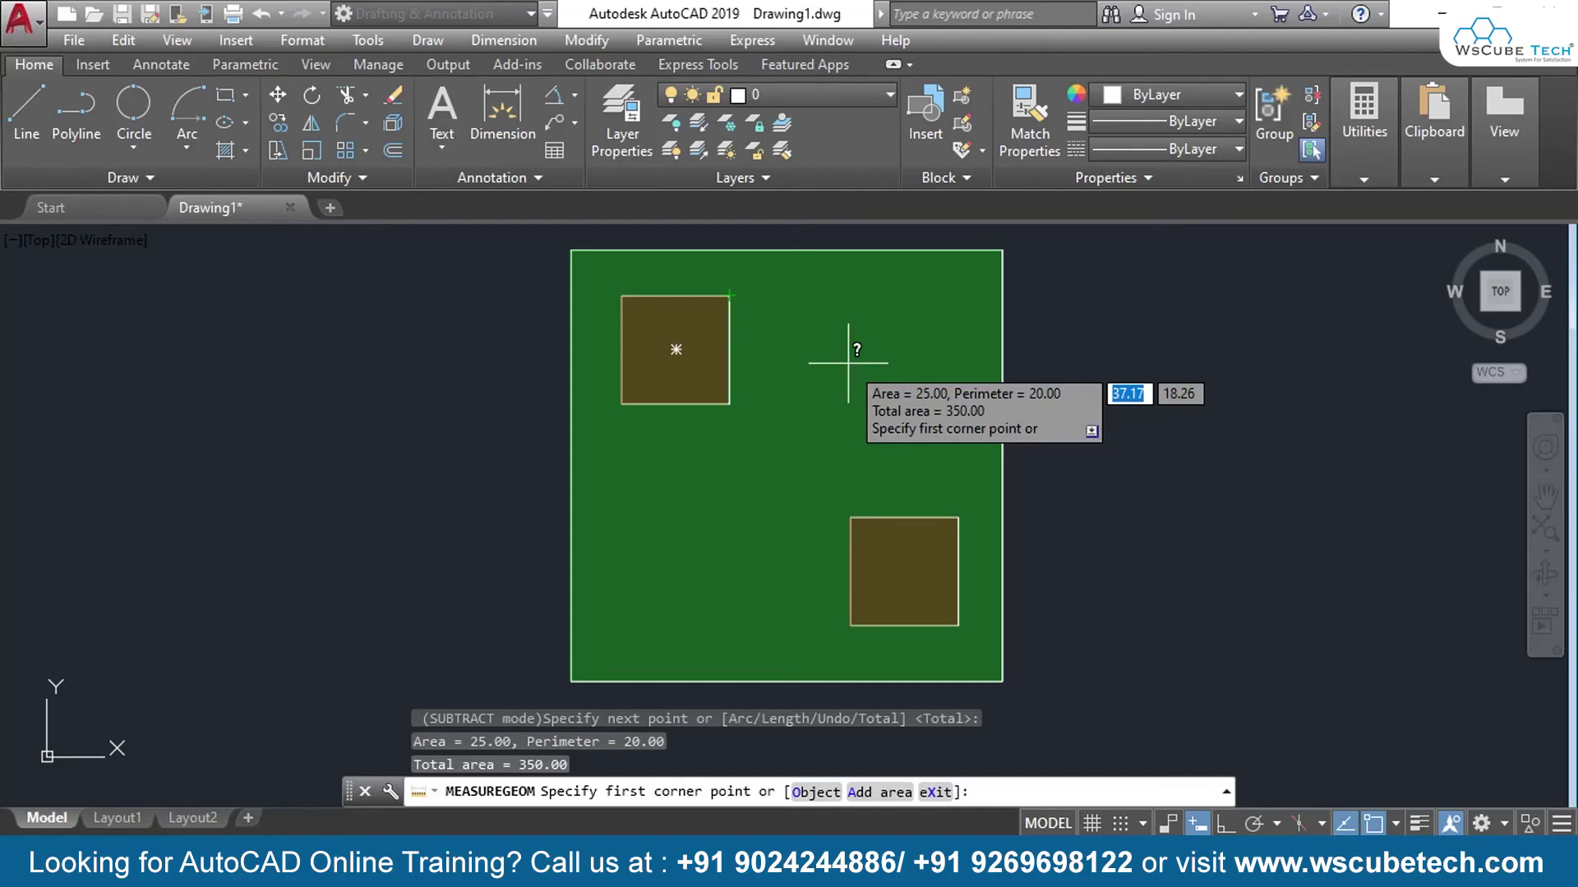
{"action": "key", "text": "Escape"}
Erase all three squares with a crossing selection window, leaving the drawing empty
{"action": "left_click", "coordinate": [1046, 243]}
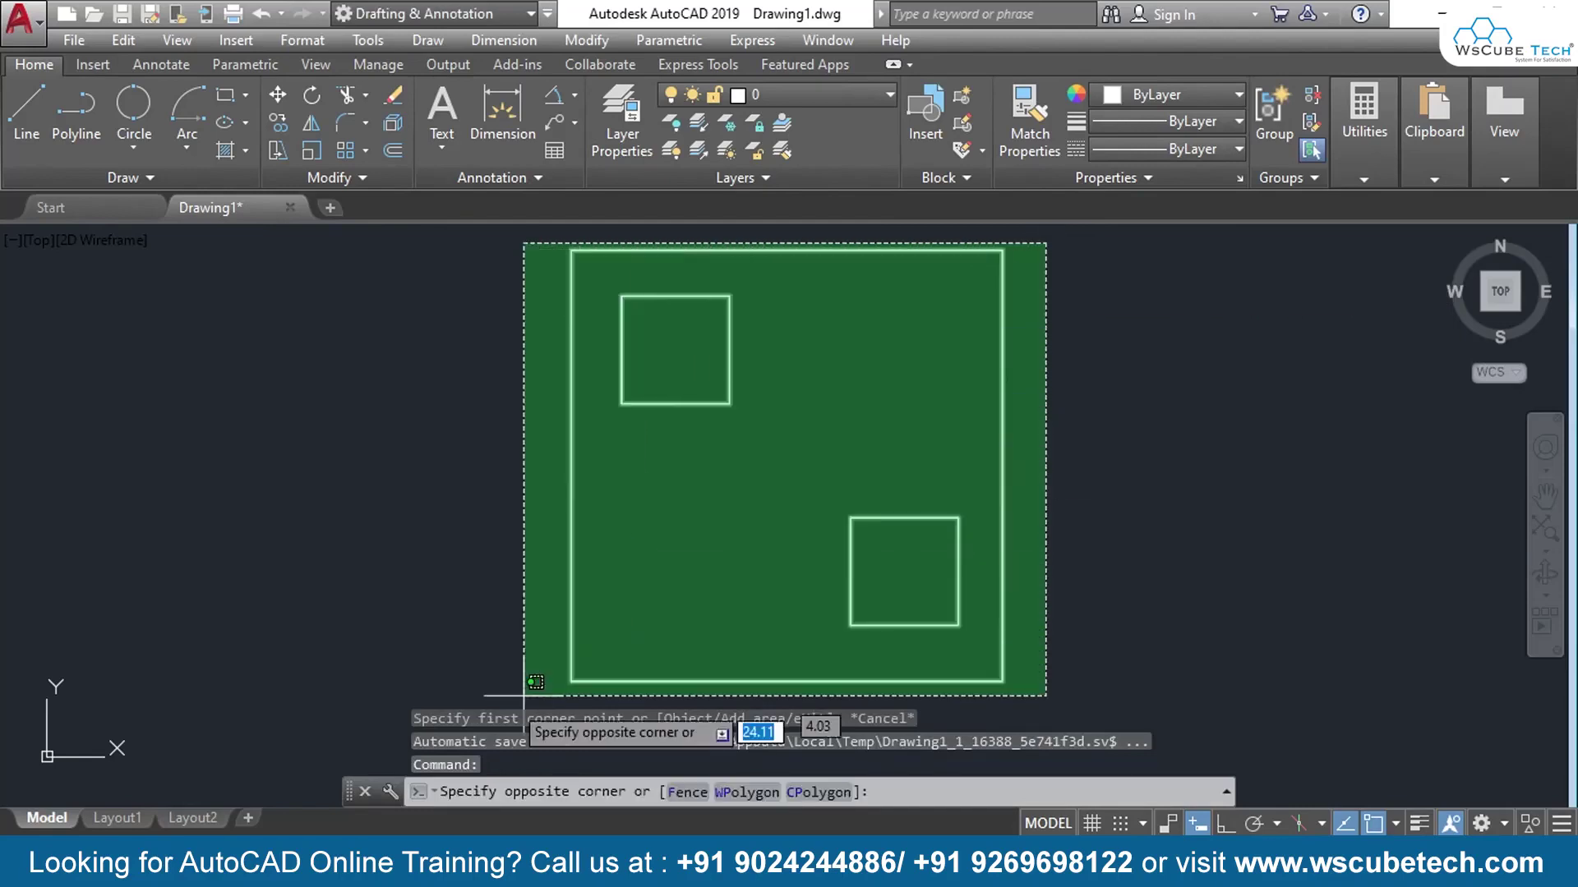
{"action": "left_click", "coordinate": [462, 676]}
{"action": "key", "text": "Delete"}
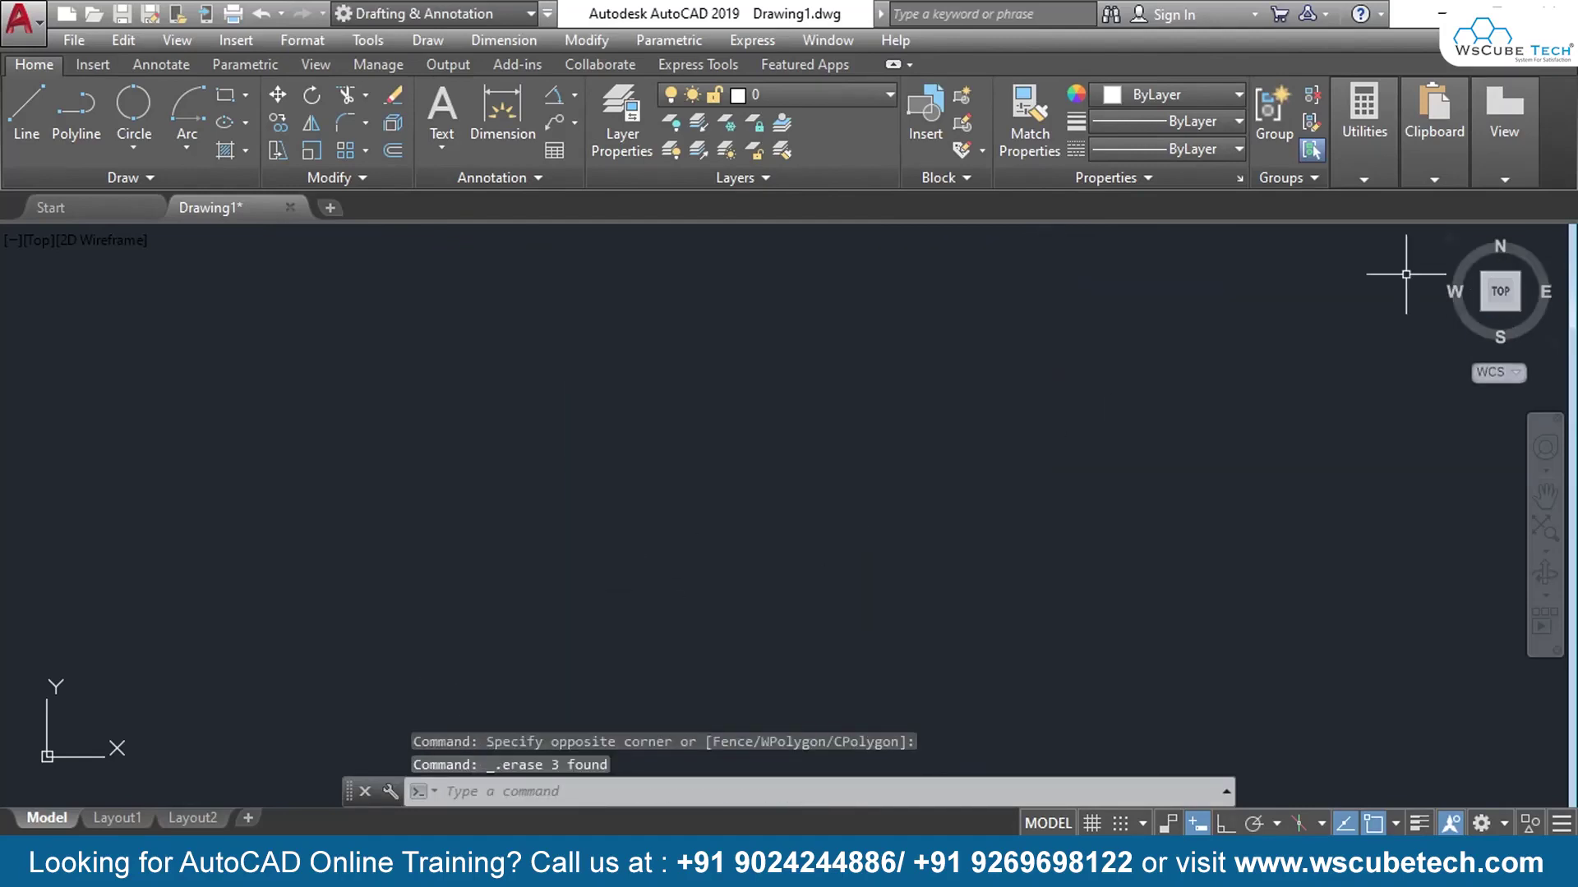
{"action": "left_click", "coordinate": [1372, 184]}
{"action": "left_click", "coordinate": [1366, 250]}
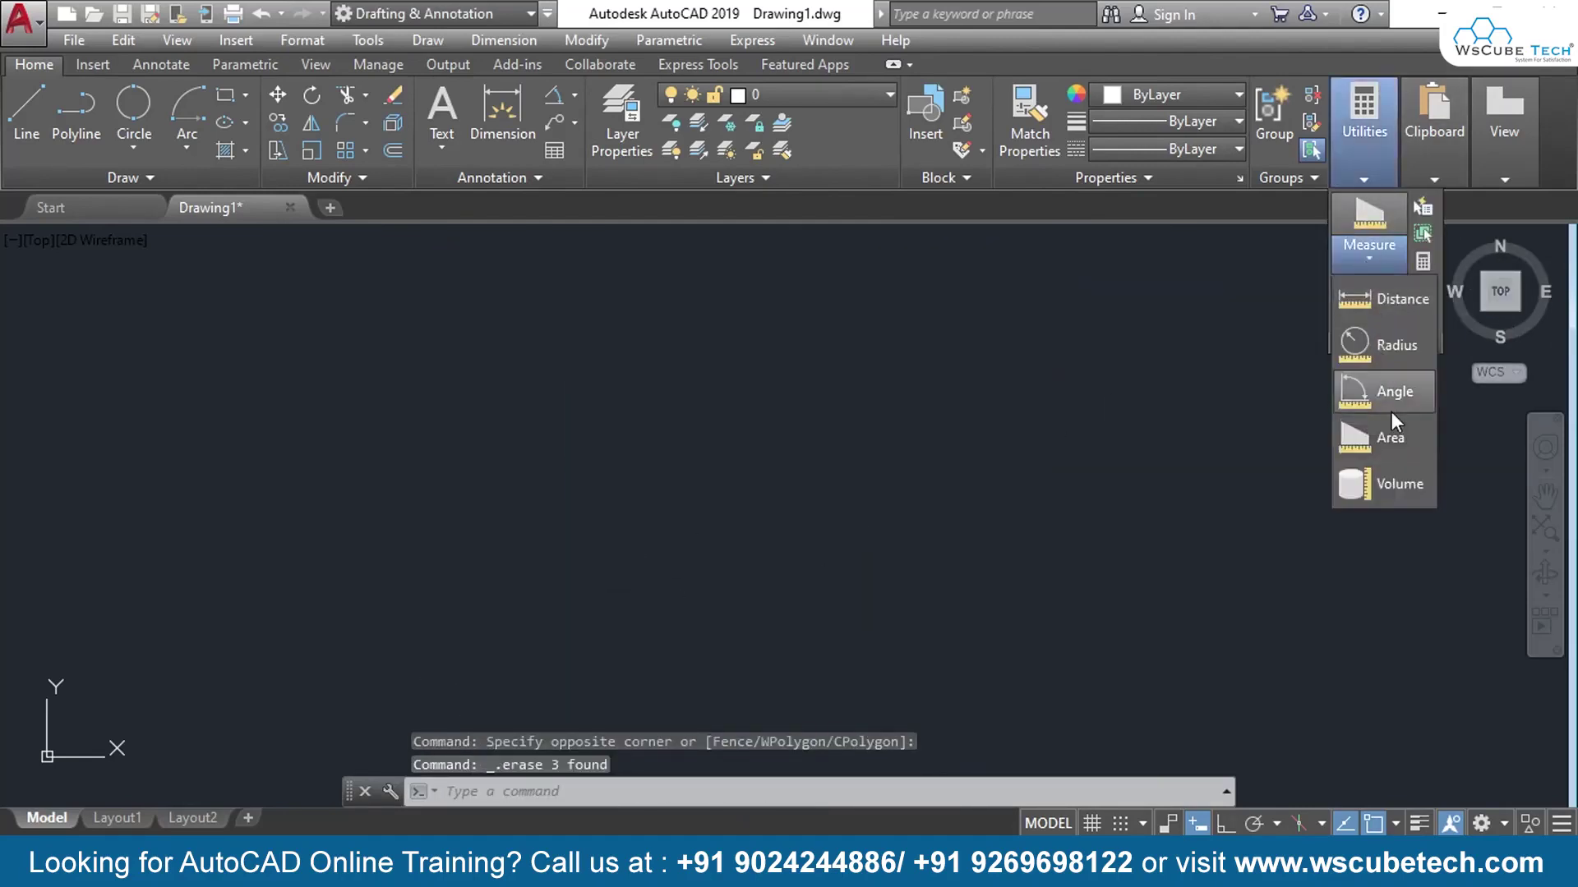
{"action": "left_click", "coordinate": [1010, 492]}
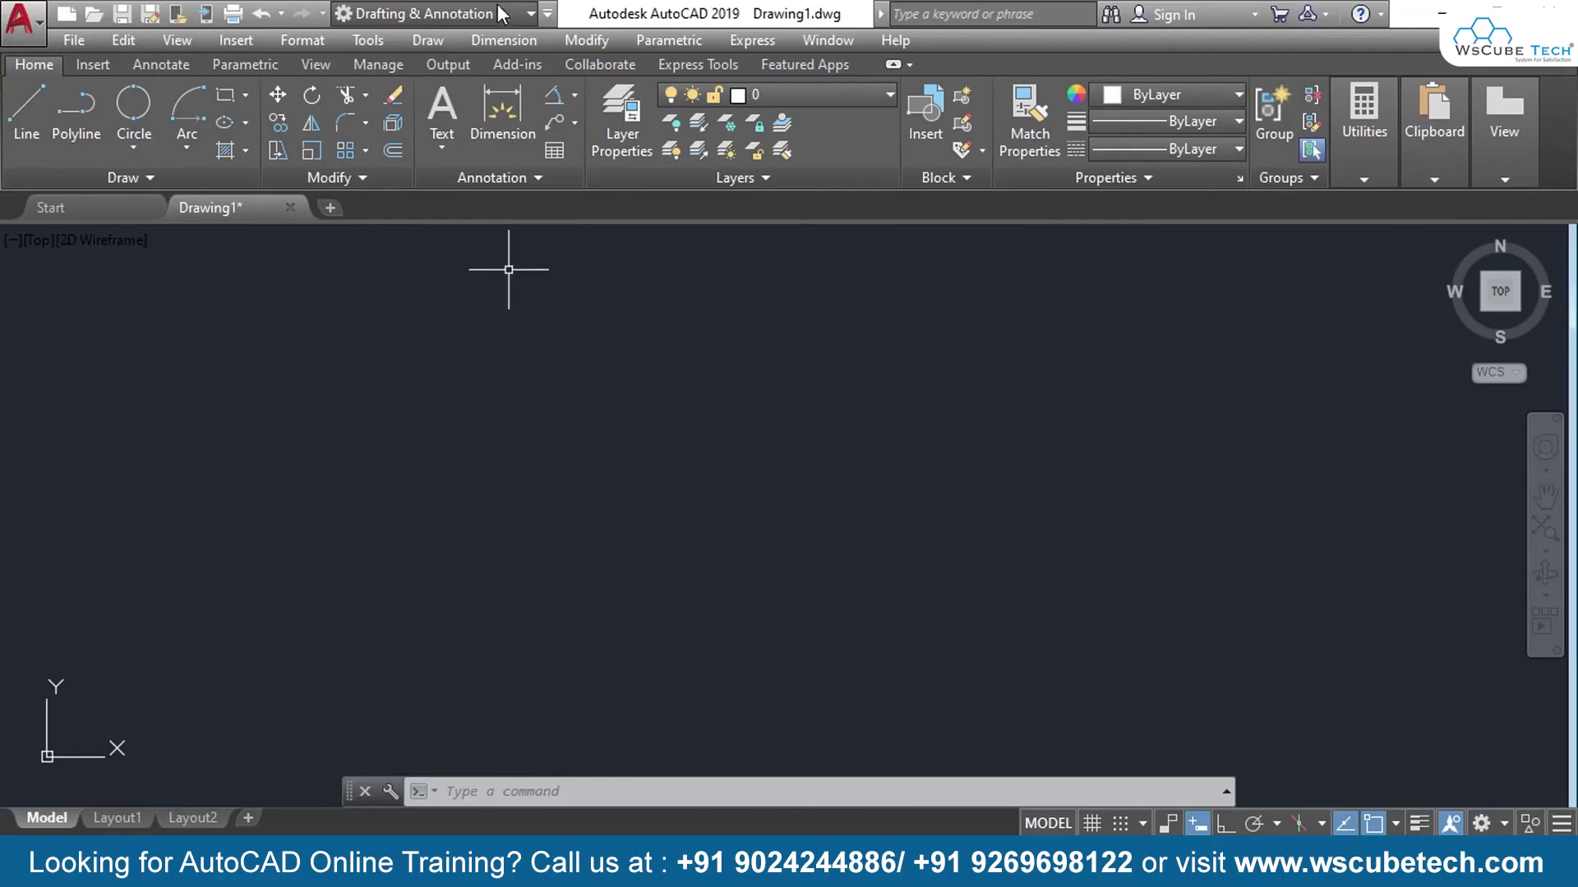
Switch to the 3D Modeling workspace, briefly starting and cancelling BOX
{"action": "left_click", "coordinate": [524, 14]}
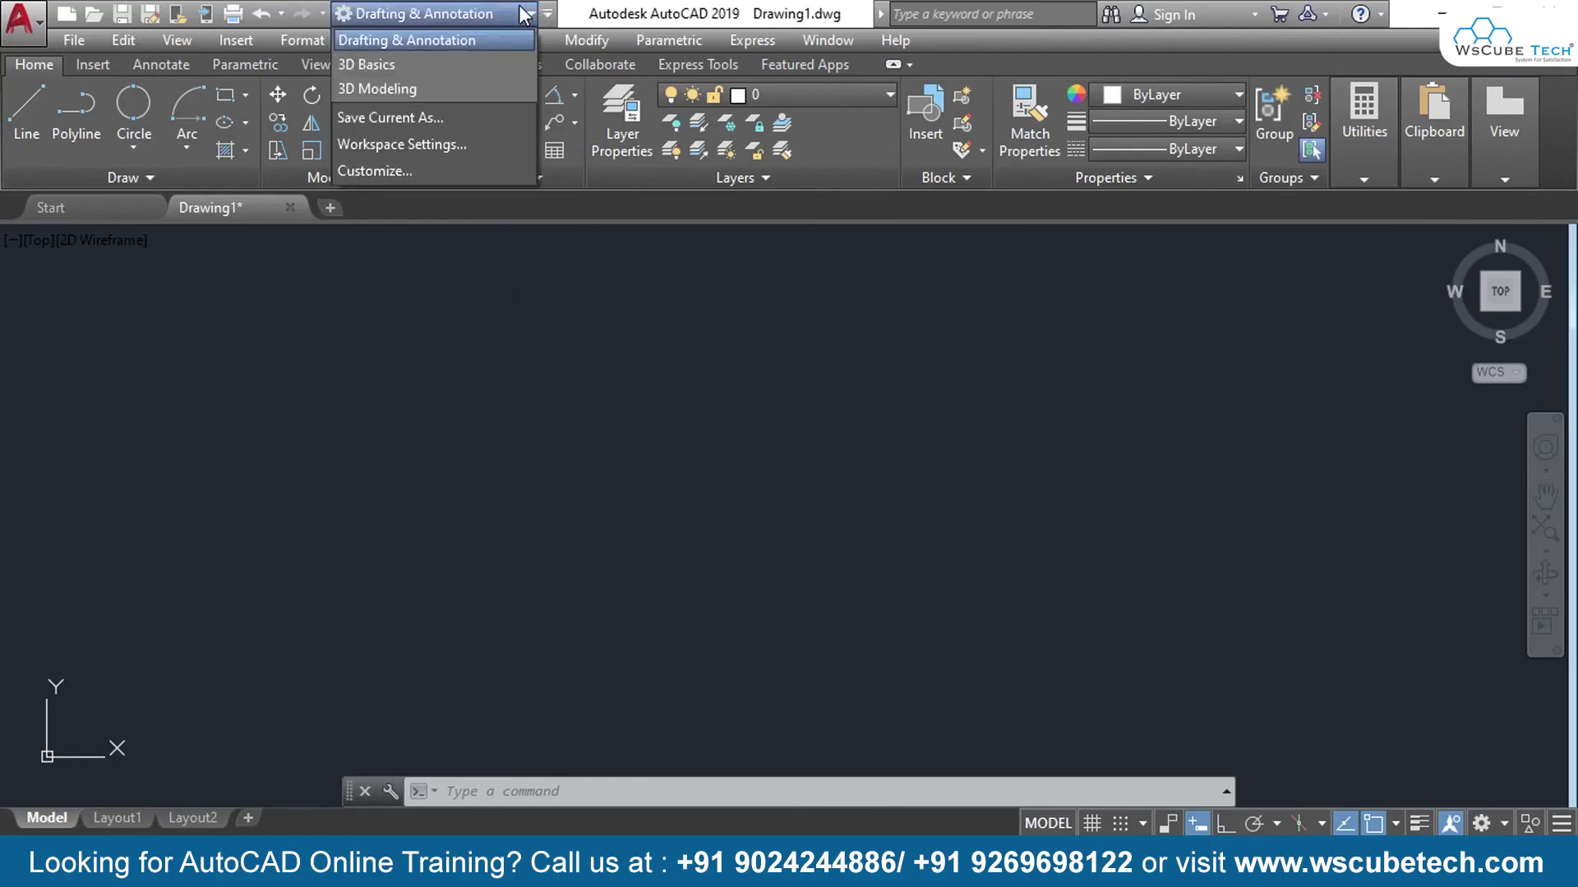
{"action": "left_click", "coordinate": [446, 80]}
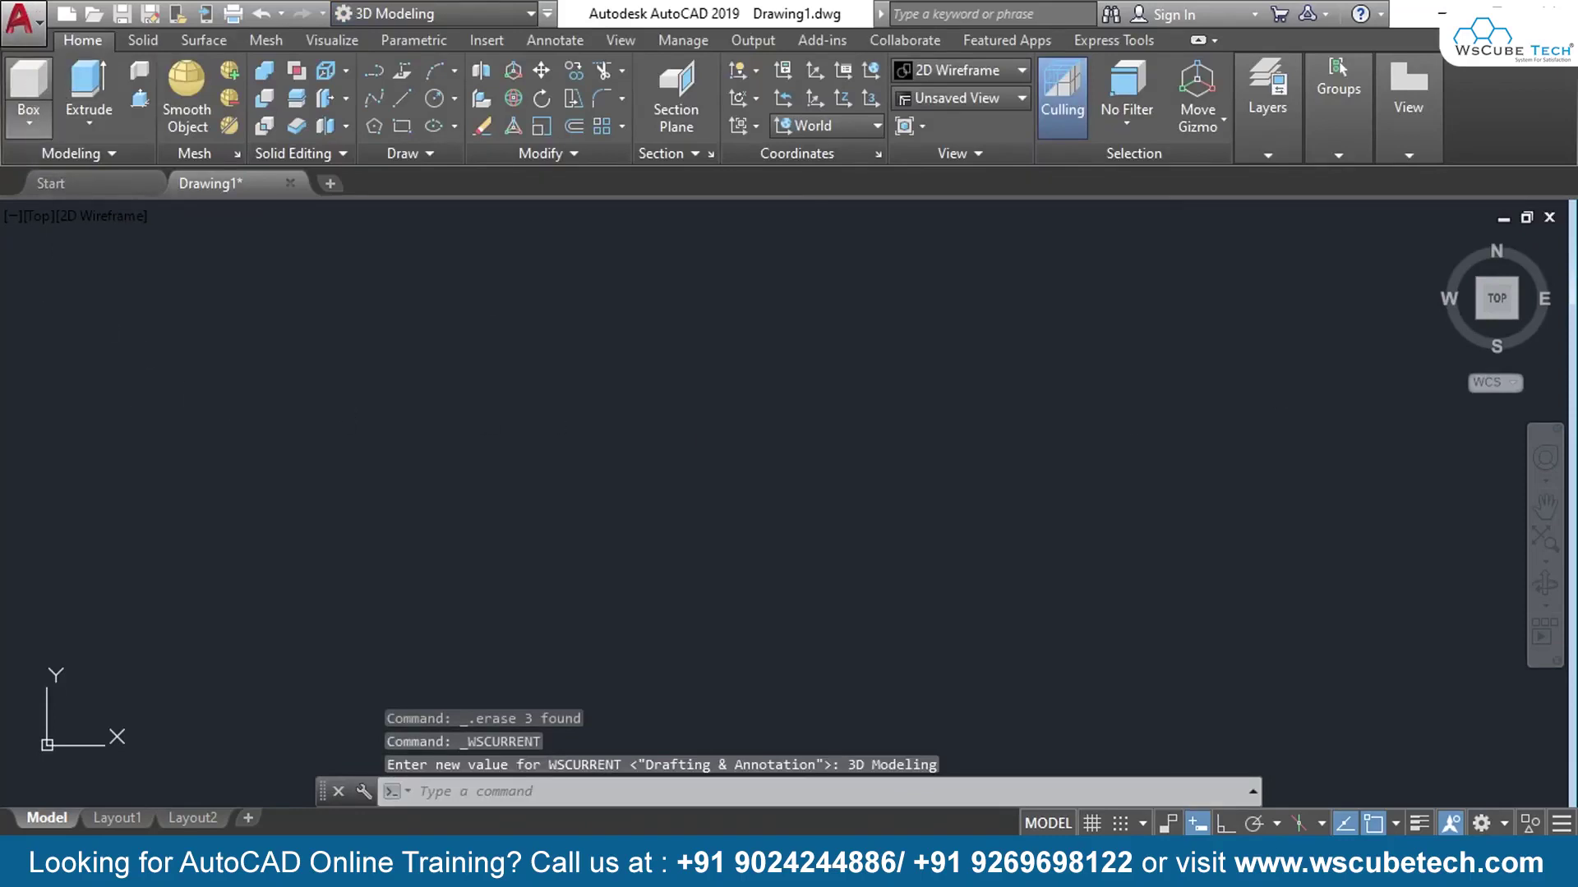
{"action": "type", "text": "box"}
{"action": "key", "text": "Return"}
{"action": "key", "text": "Escape"}
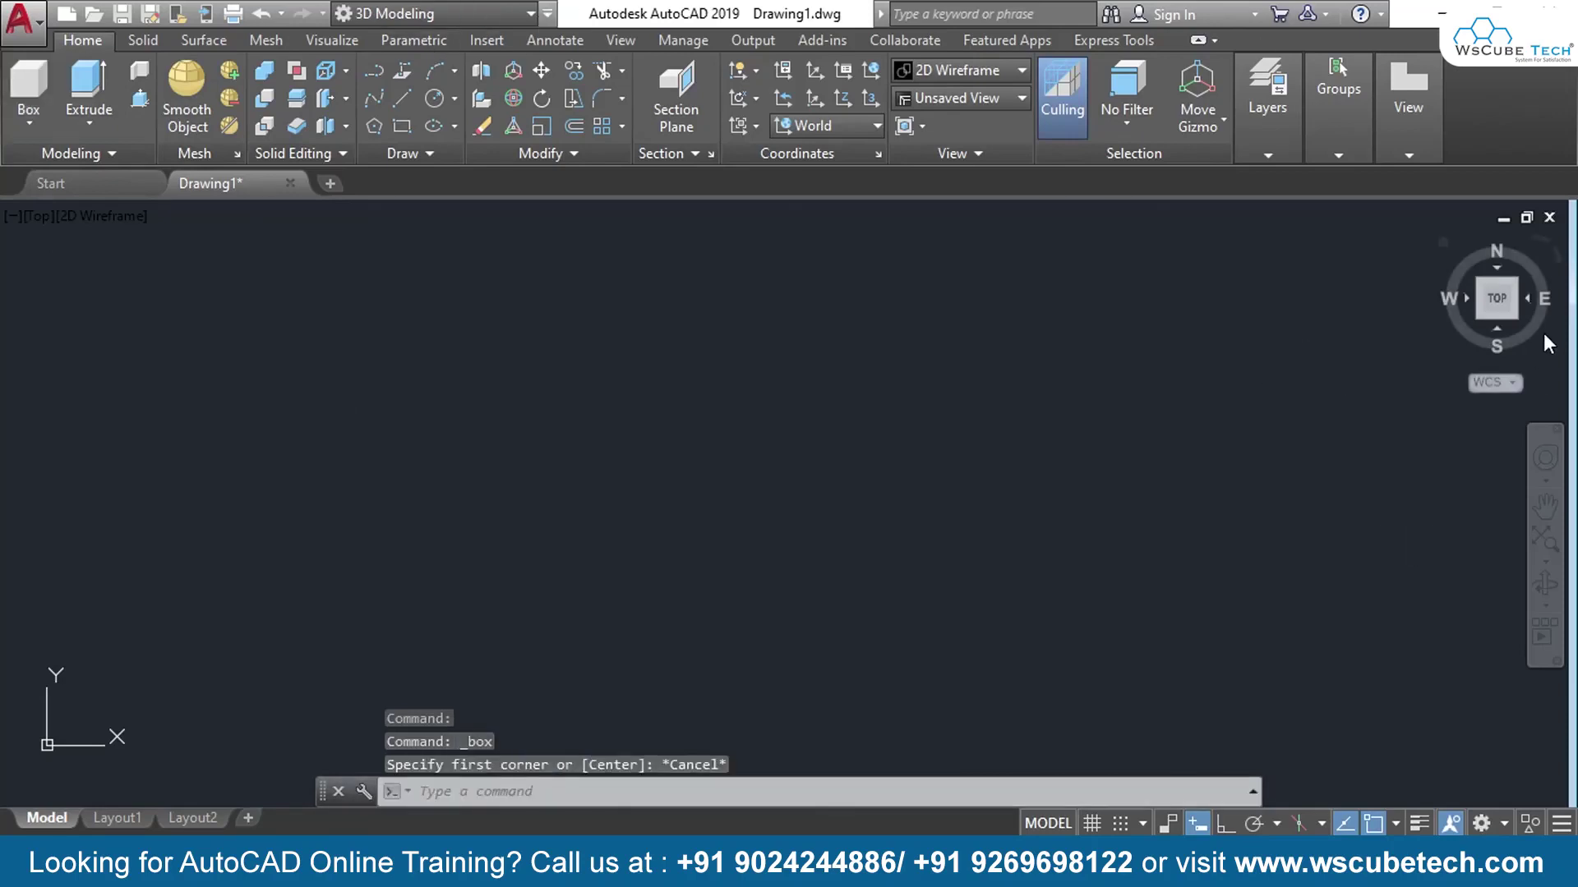
Set an SW Isometric view and pan the origin toward the lower left
{"action": "left_click", "coordinate": [1476, 320]}
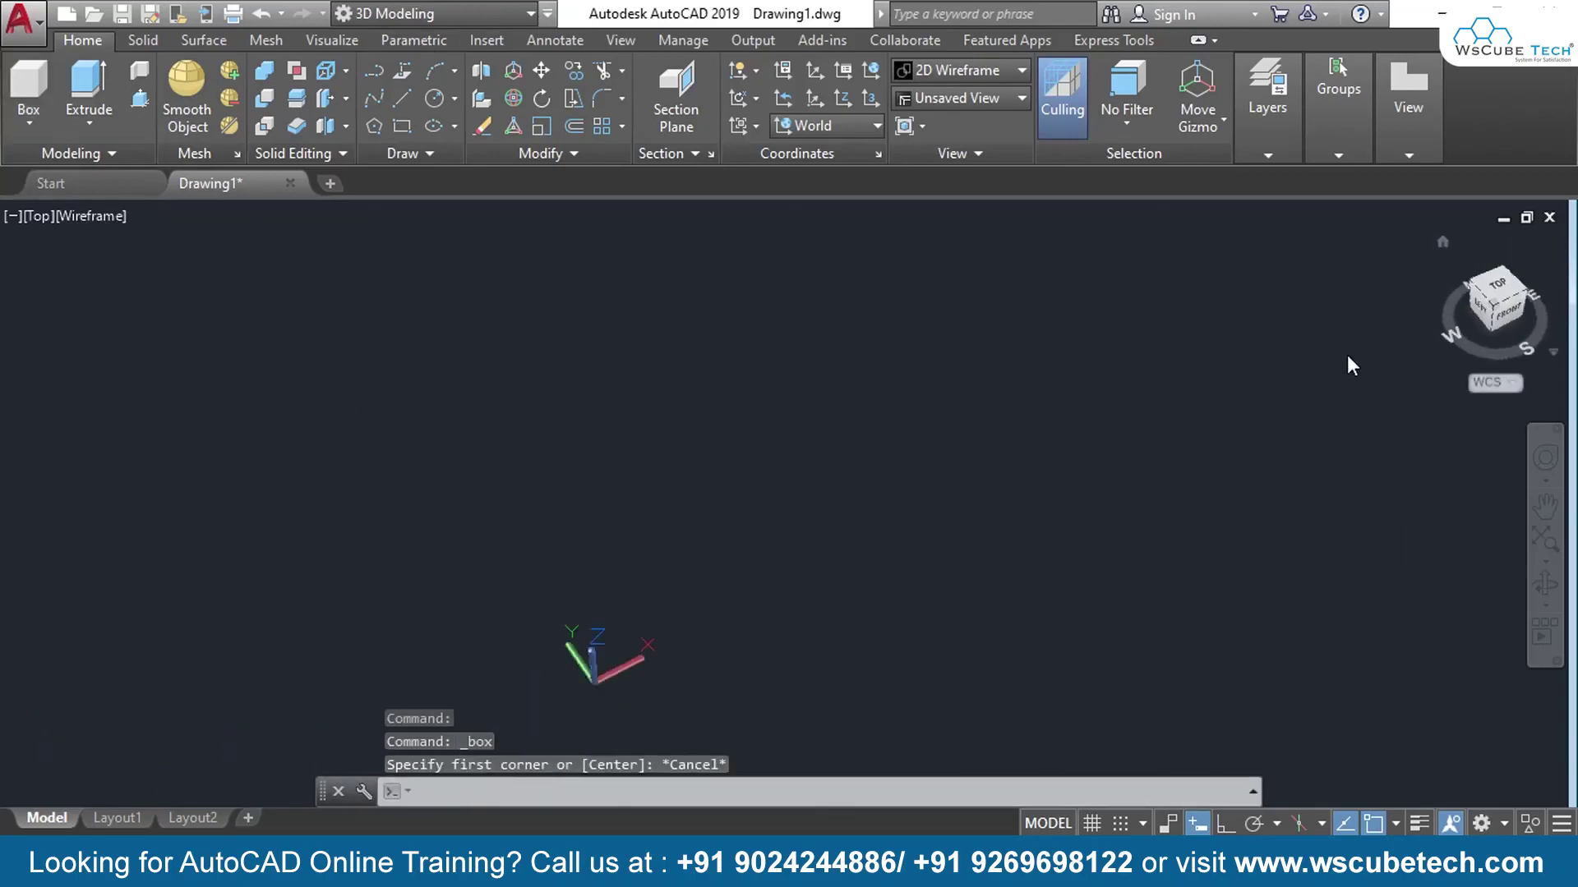
{"action": "middle_click_drag", "start_coordinate": [1039, 553], "coordinate": [605, 696]}
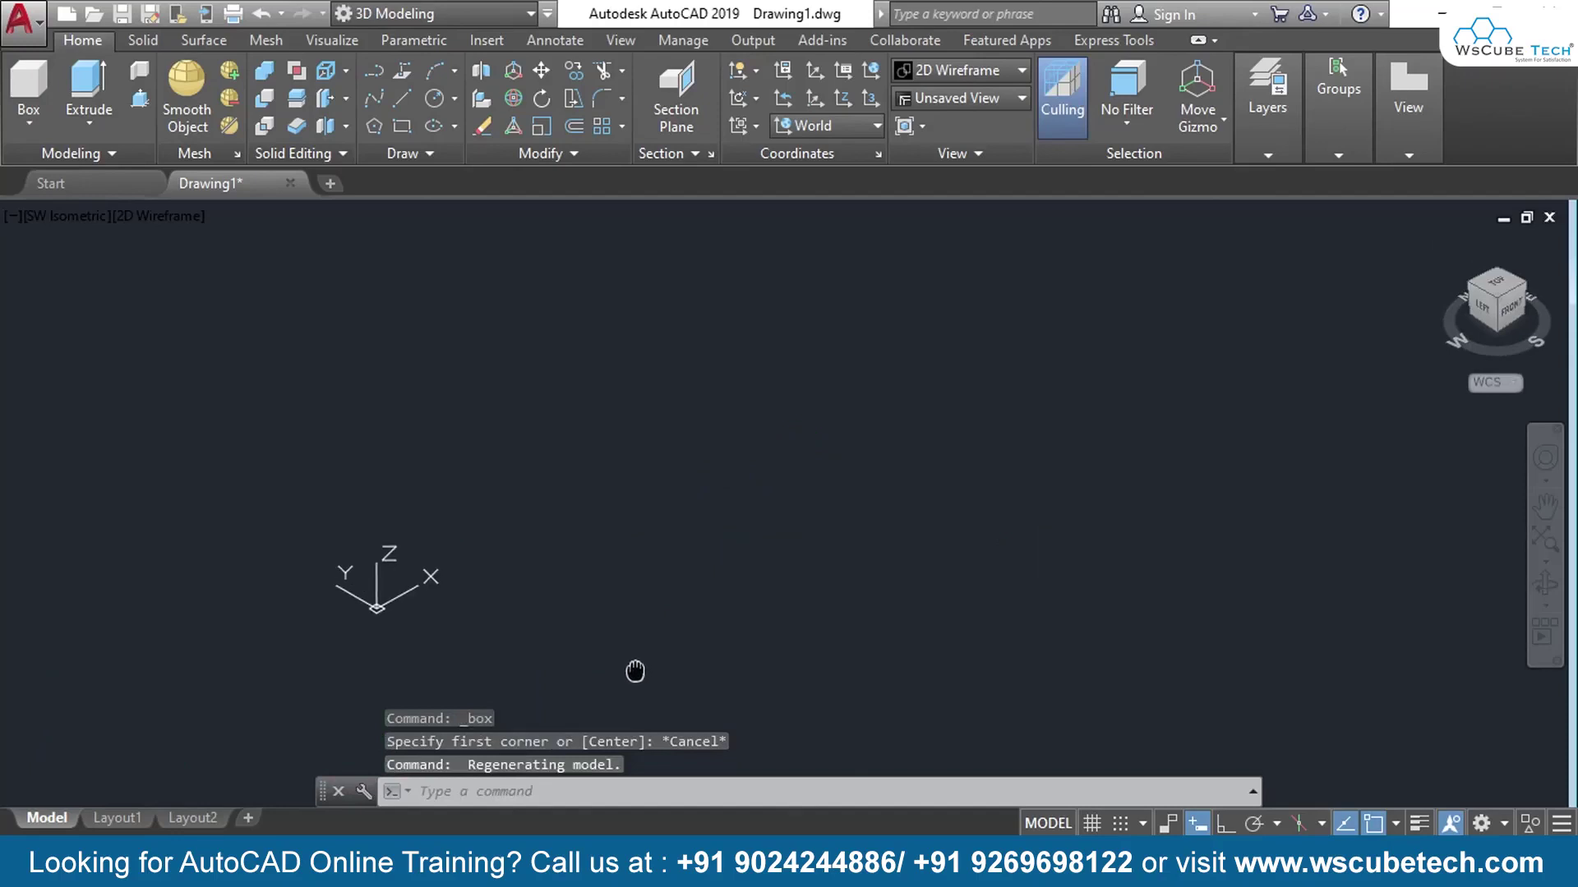
{"action": "left_click", "coordinate": [1023, 70]}
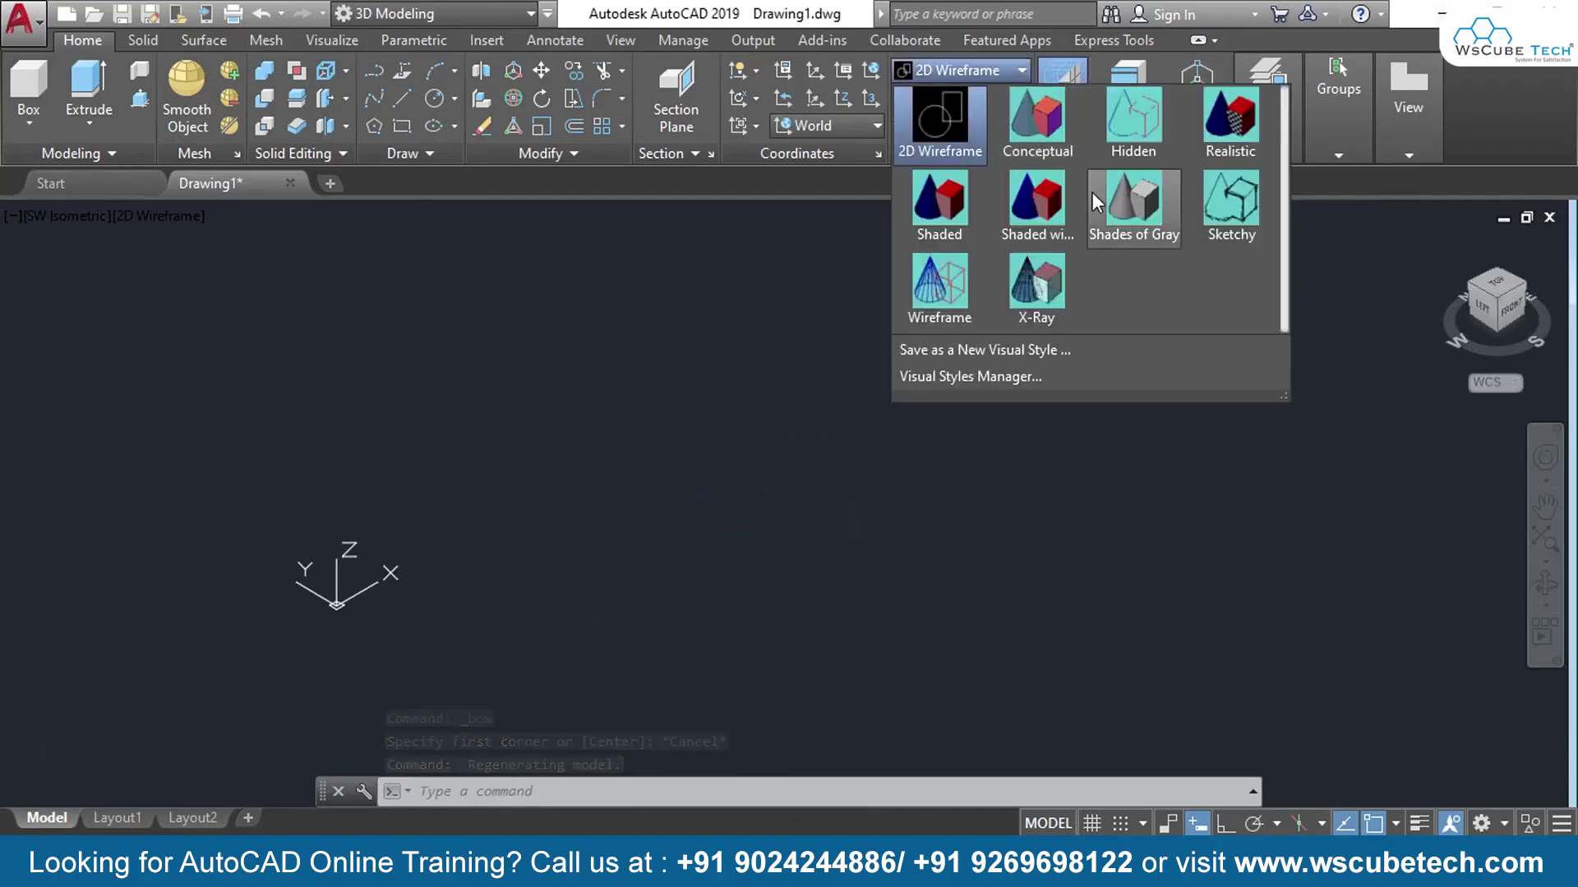
{"action": "left_click", "coordinate": [1246, 113]}
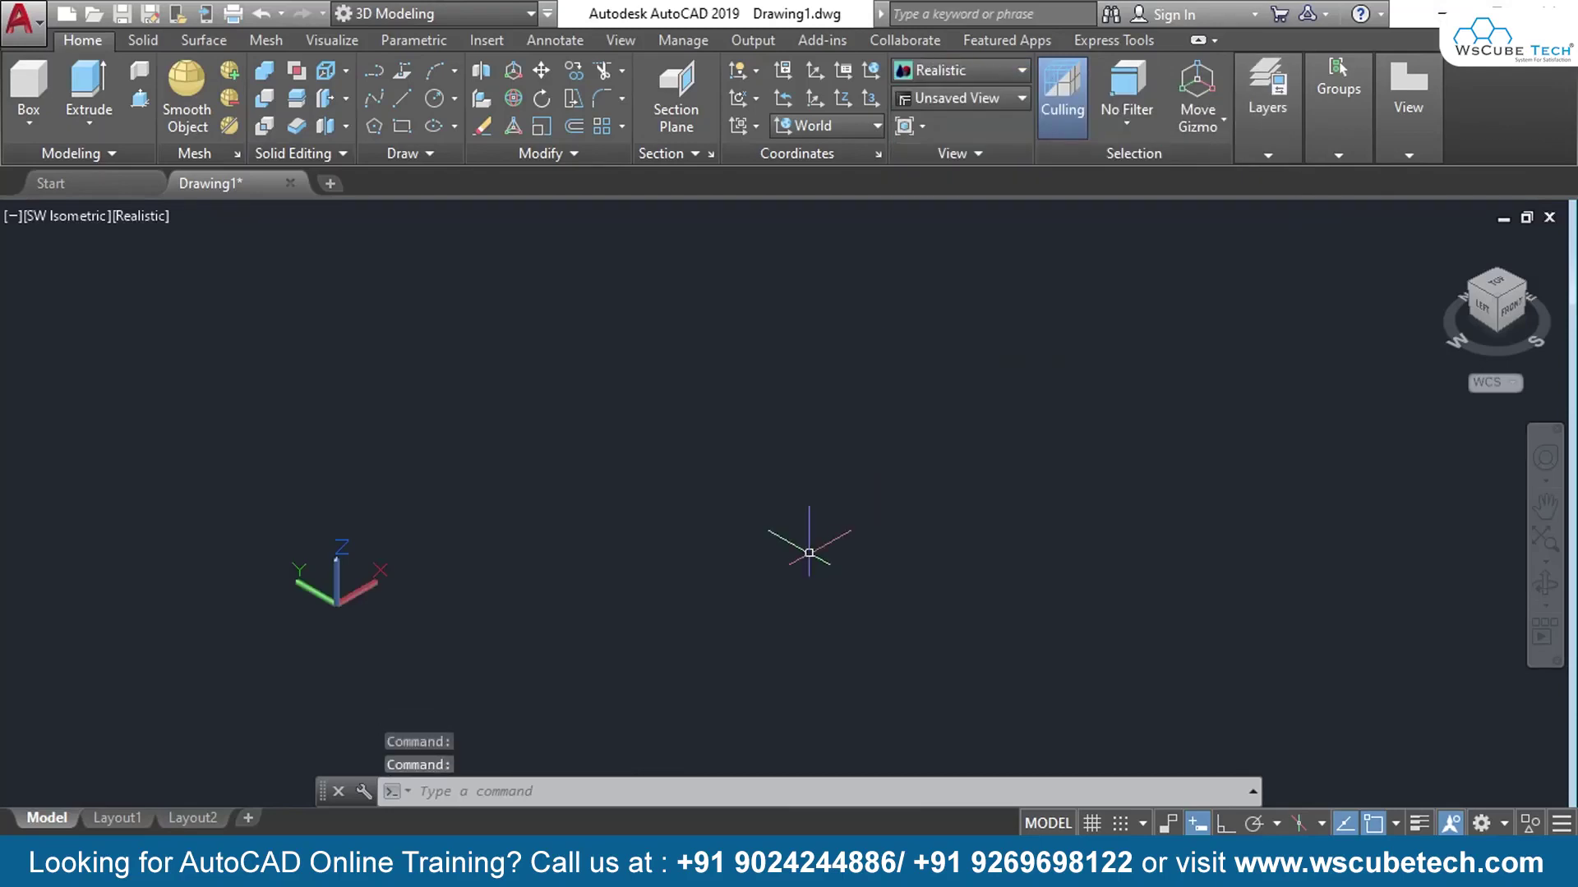
{"action": "middle_click_drag", "start_coordinate": [809, 549], "coordinate": [623, 566]}
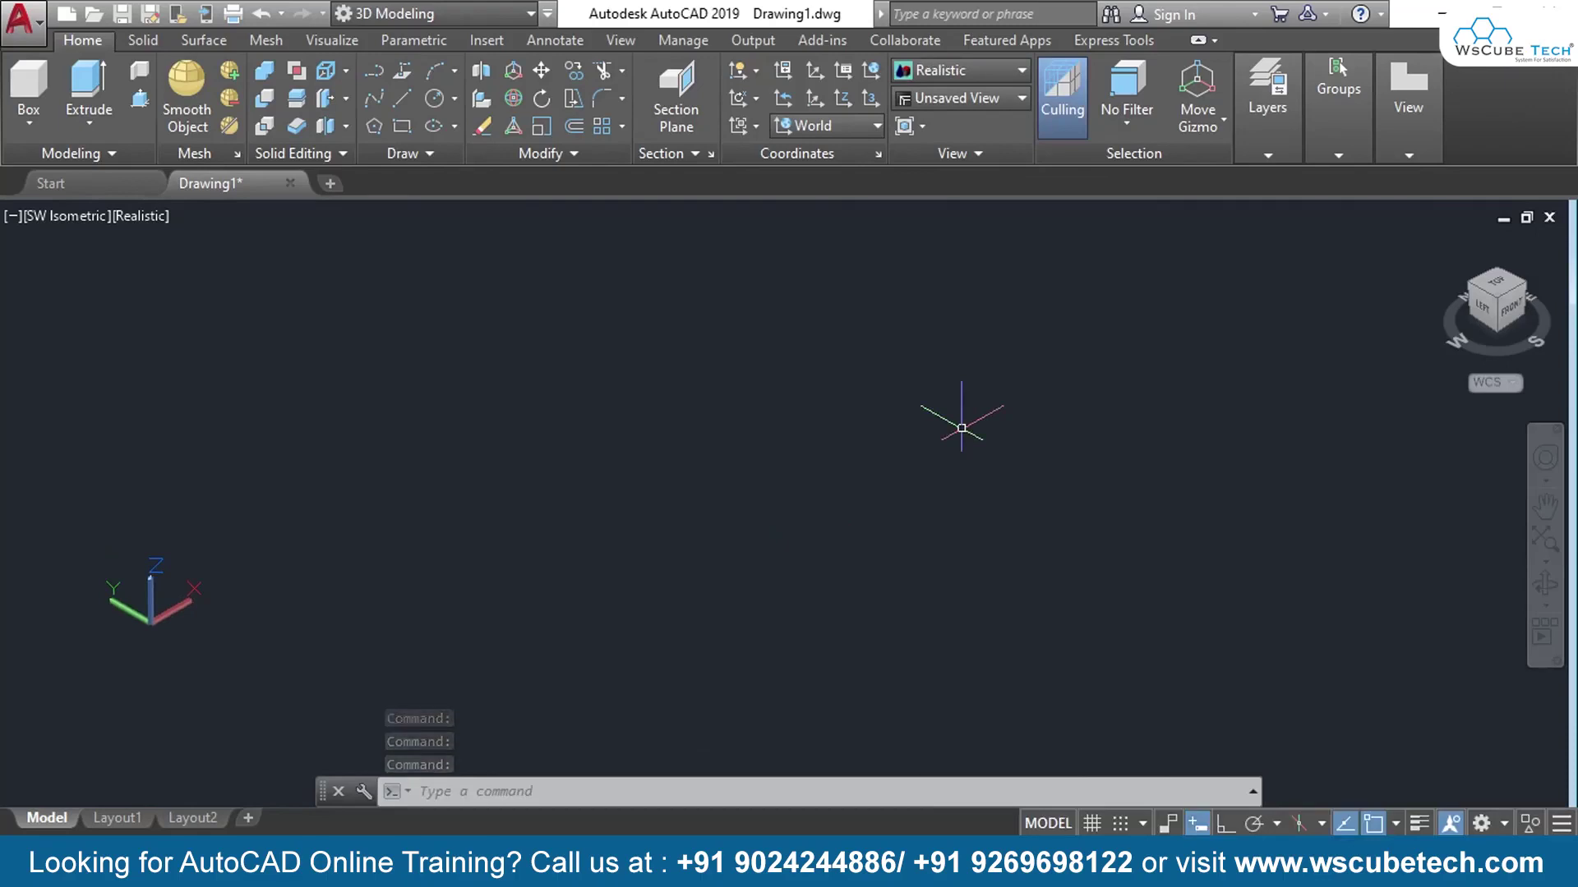
{"action": "left_click", "coordinate": [21, 140]}
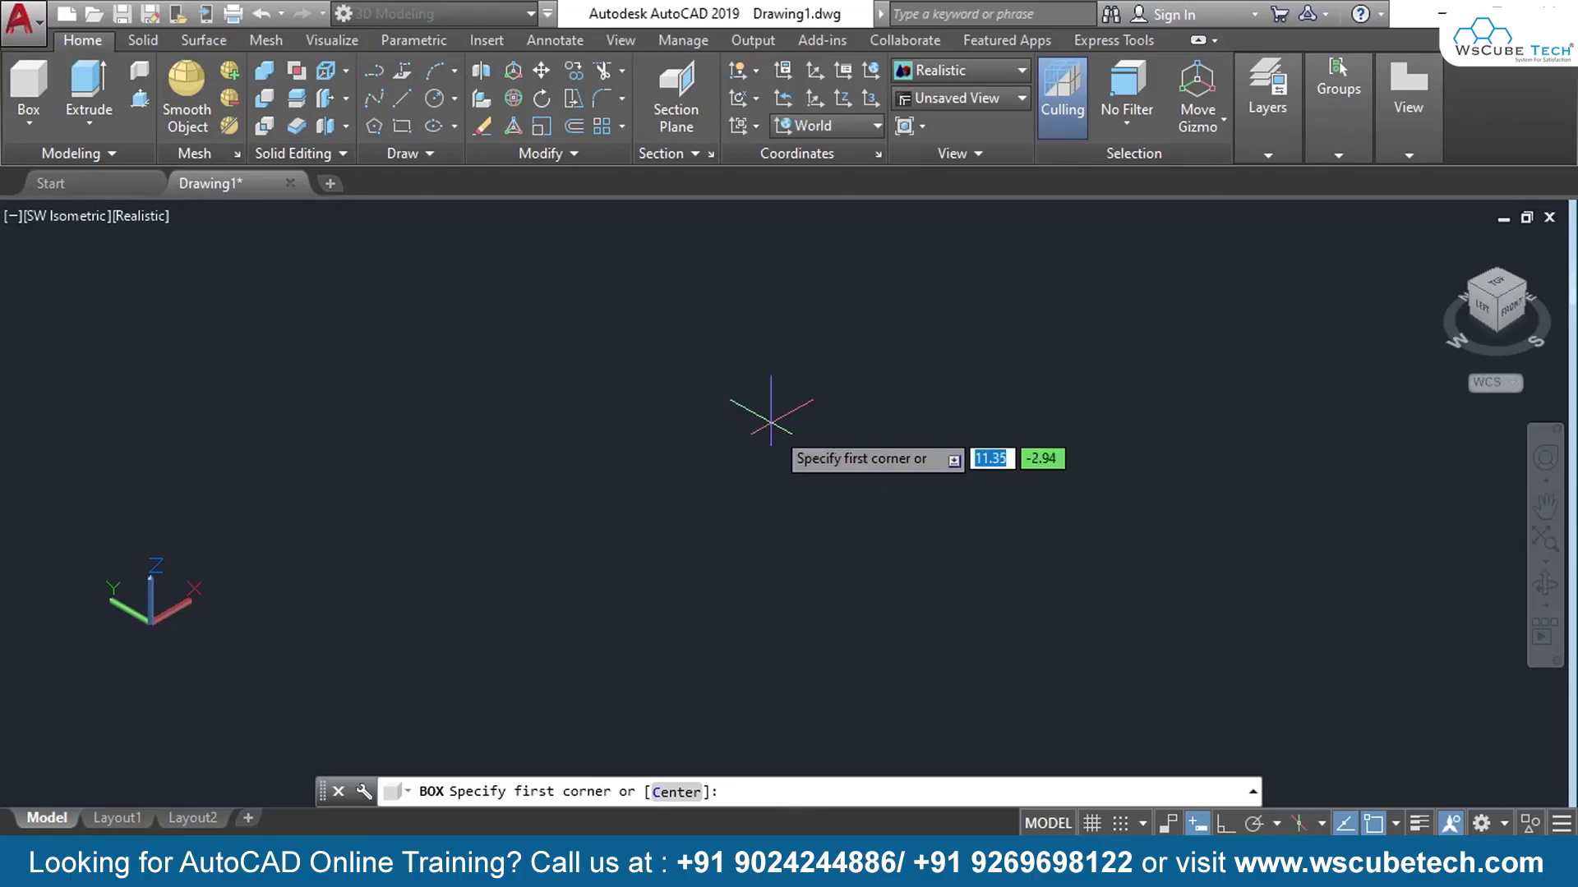
{"action": "left_click", "coordinate": [742, 467]}
{"action": "left_click", "coordinate": [941, 562]}
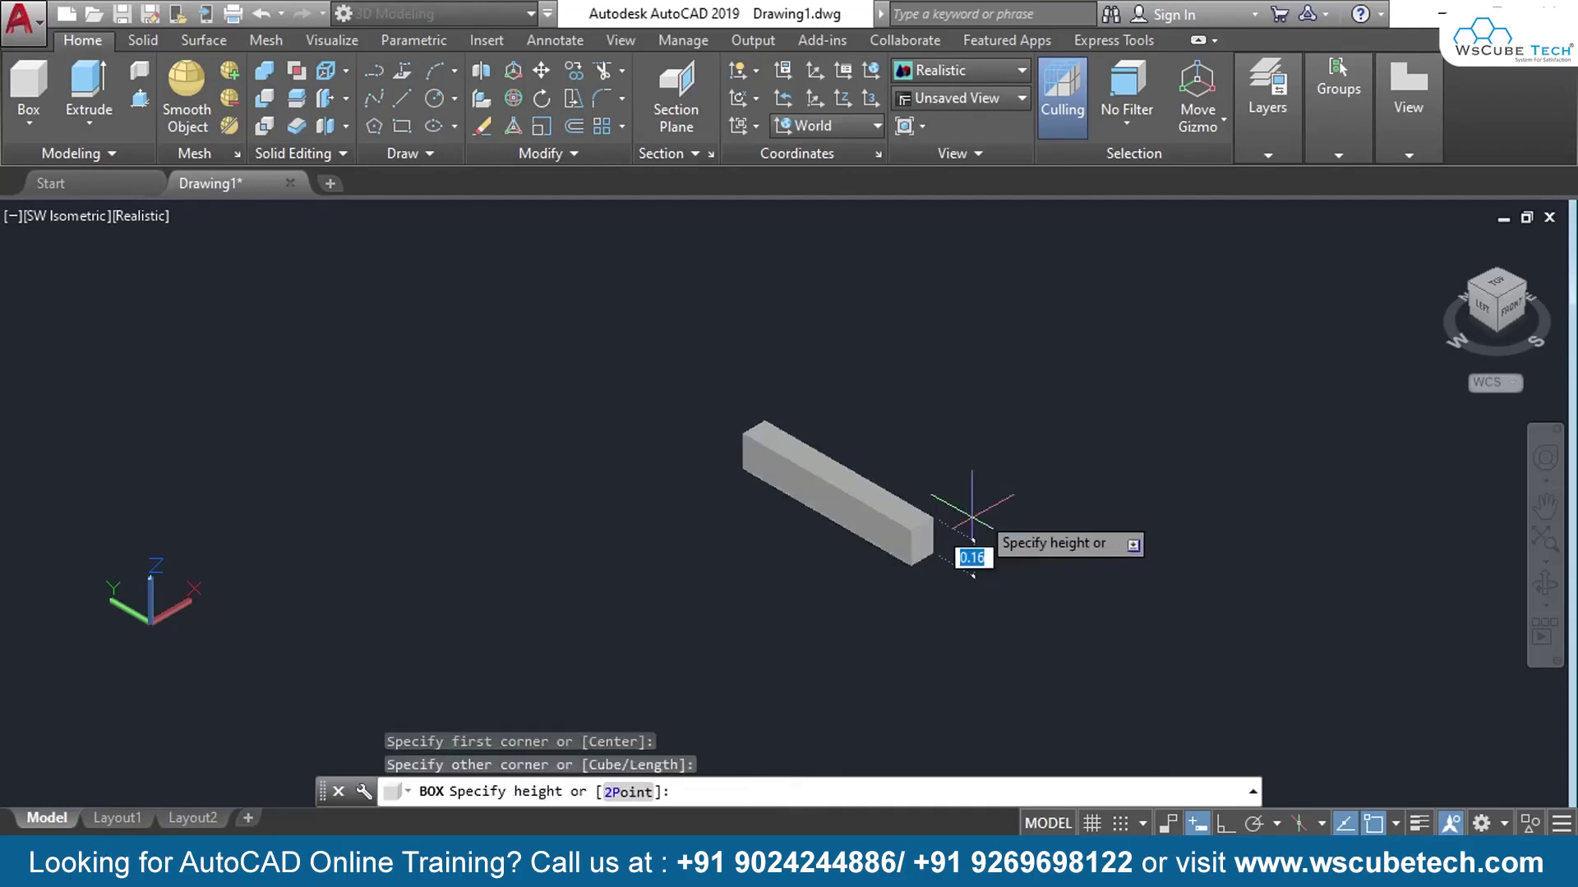
{"action": "key", "text": "Escape"}
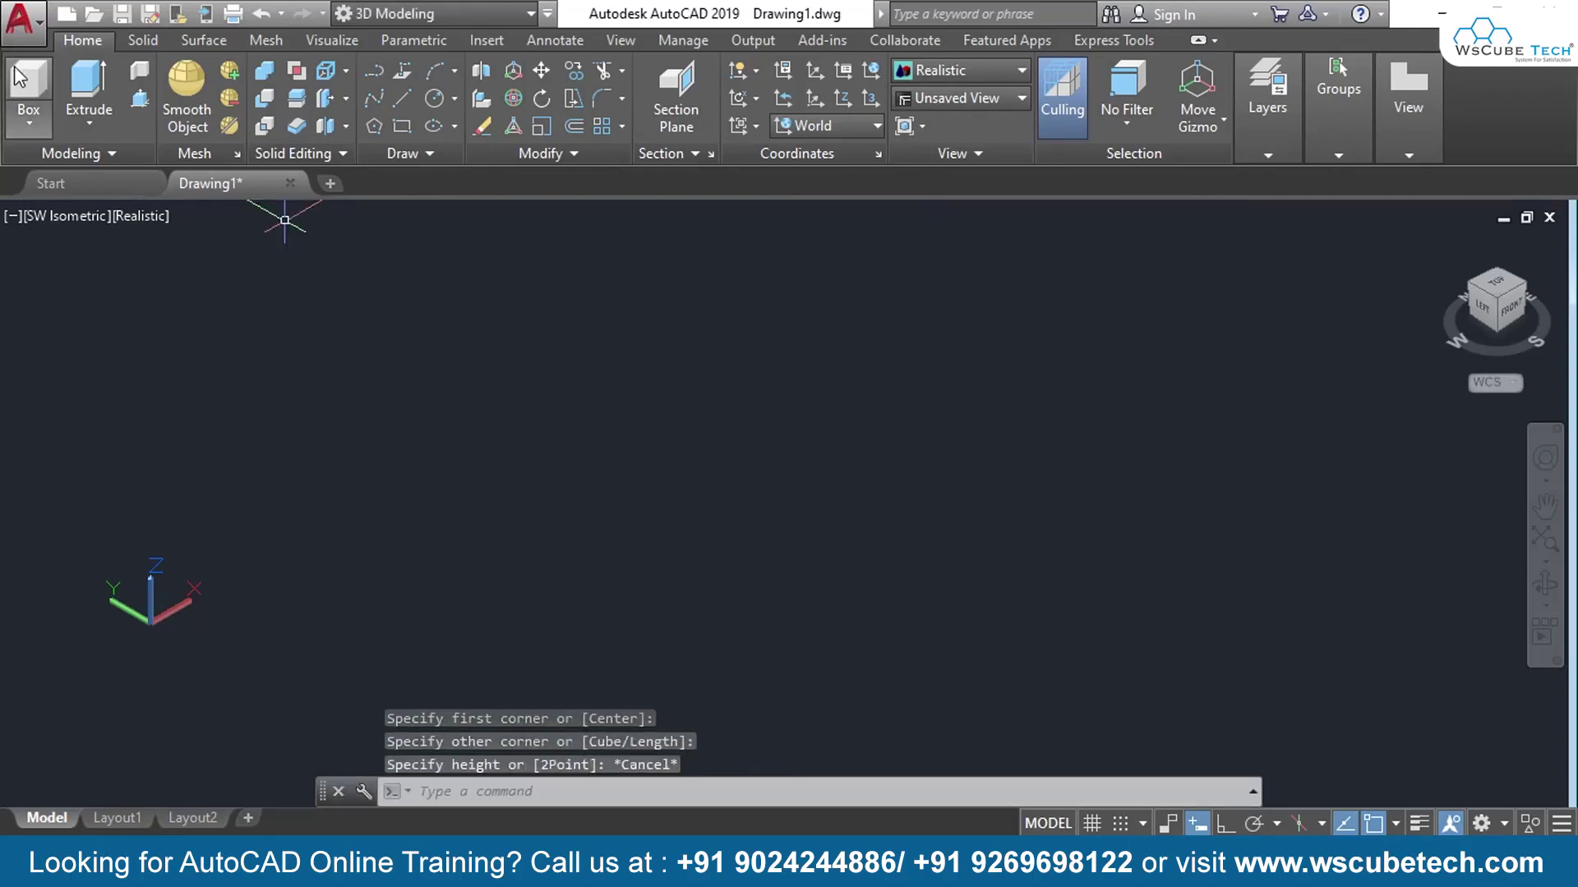
{"action": "left_click", "coordinate": [29, 121]}
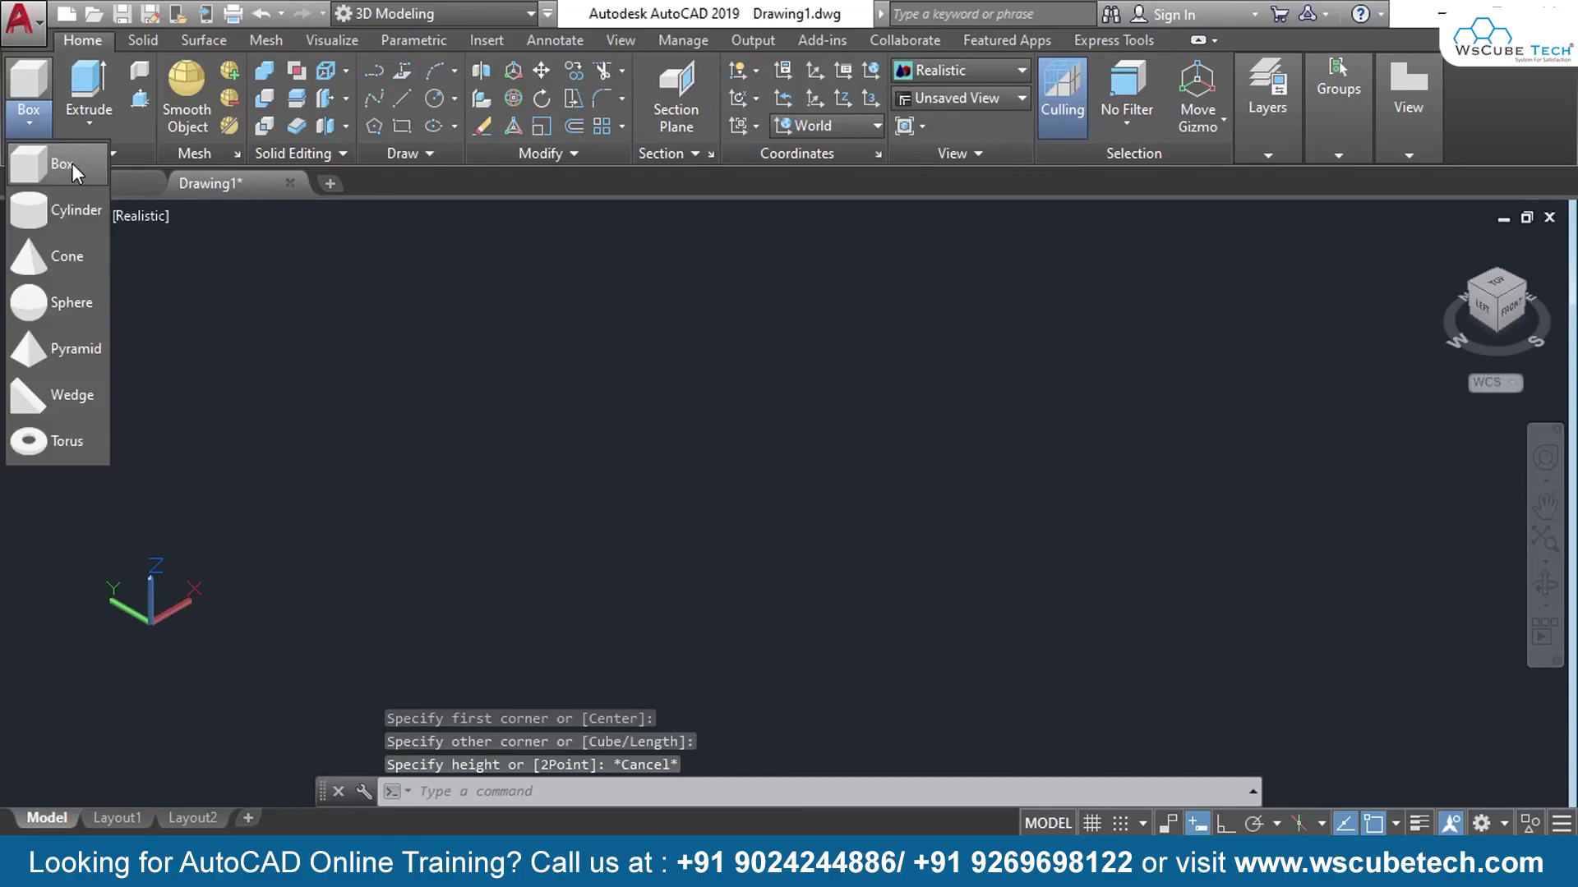
Draw a near-cube solid box from two base corners and a height, then orbit to an angled view
{"action": "left_click", "coordinate": [49, 148]}
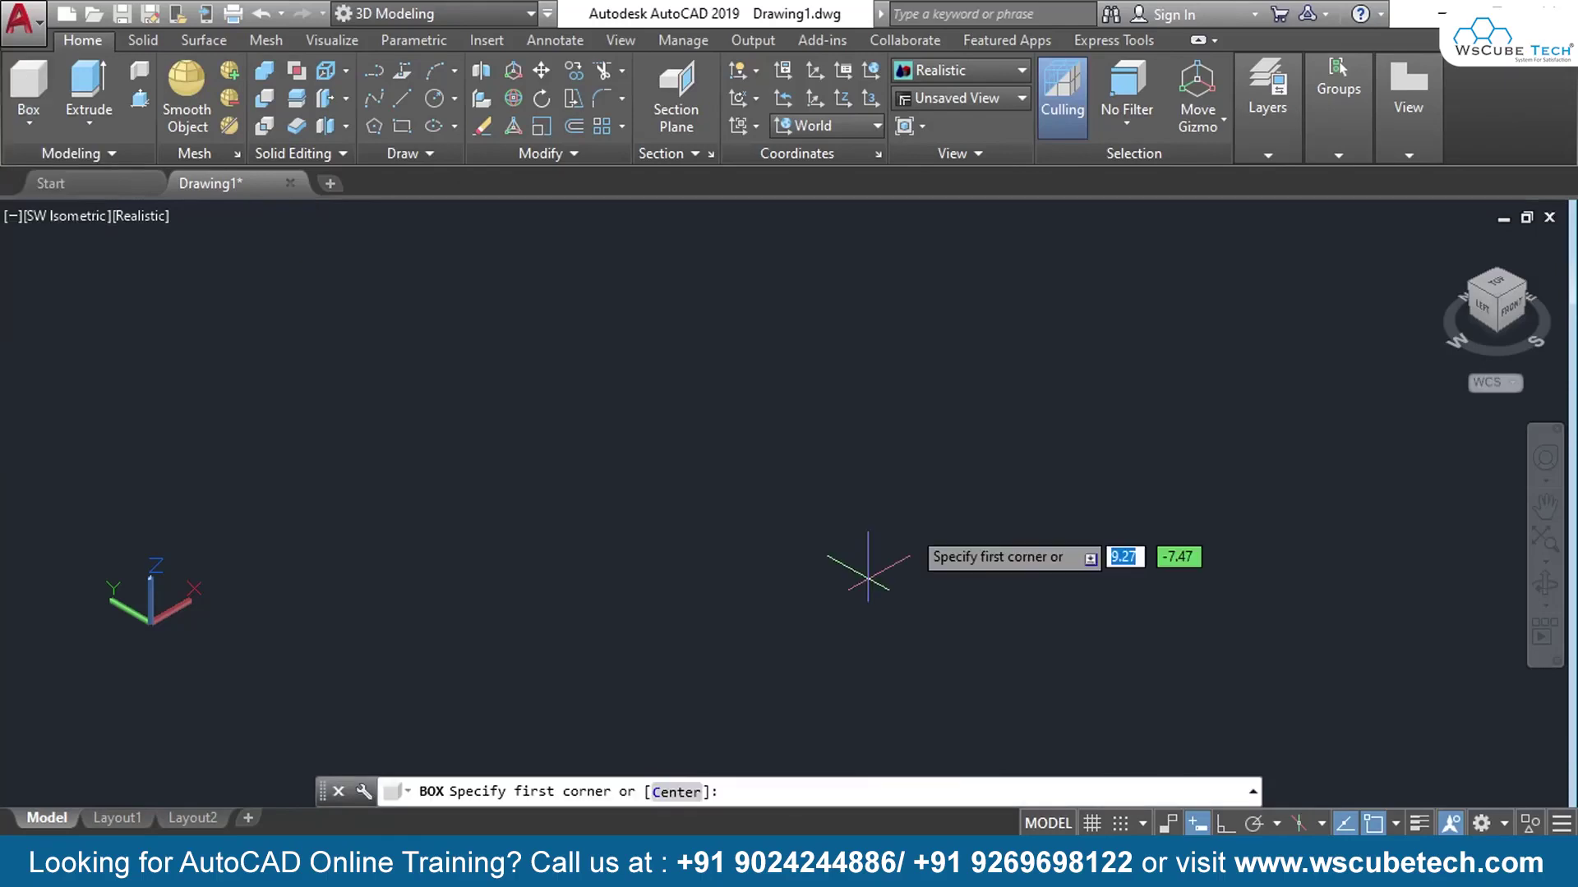
{"action": "left_click", "coordinate": [769, 384]}
{"action": "left_click", "coordinate": [783, 635]}
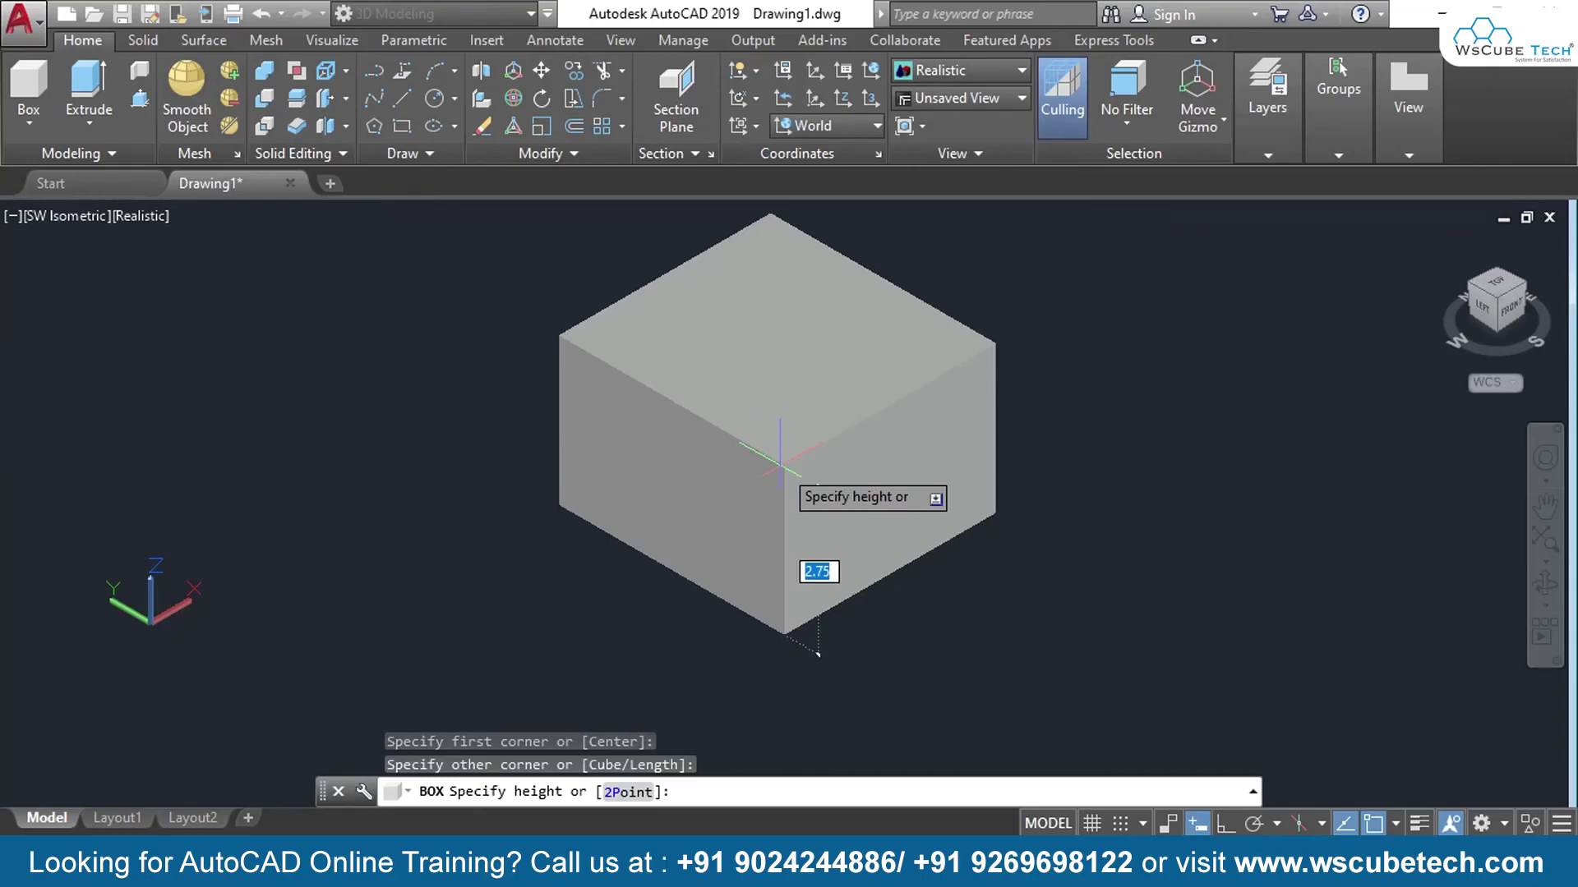
{"action": "left_click", "coordinate": [779, 460]}
{"action": "mouse_move", "coordinate": [779, 460]}
{"action": "middle_mouse_down", "text": "shift"}
{"action": "mouse_move", "coordinate": [1183, 465]}
{"action": "mouse_move", "coordinate": [673, 421]}
{"action": "middle_mouse_up", "text": "shift"}
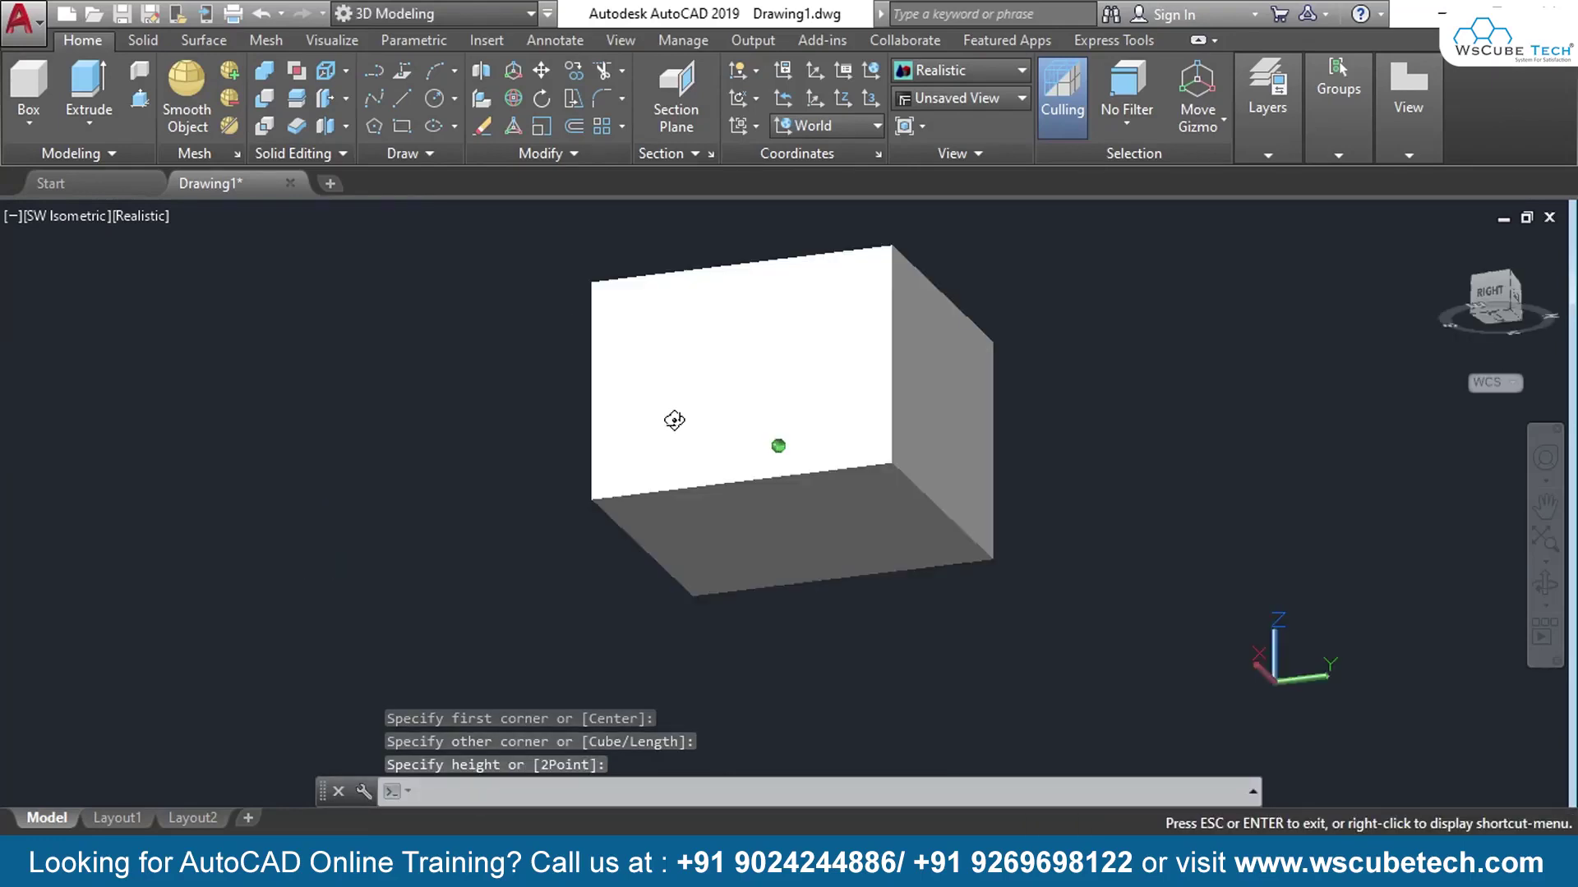
{"action": "mouse_move", "coordinate": [674, 420]}
{"action": "middle_mouse_down", "text": "shift"}
{"action": "mouse_move", "coordinate": [1035, 320]}
{"action": "mouse_move", "coordinate": [1143, 594]}
{"action": "middle_mouse_up", "text": "shift"}
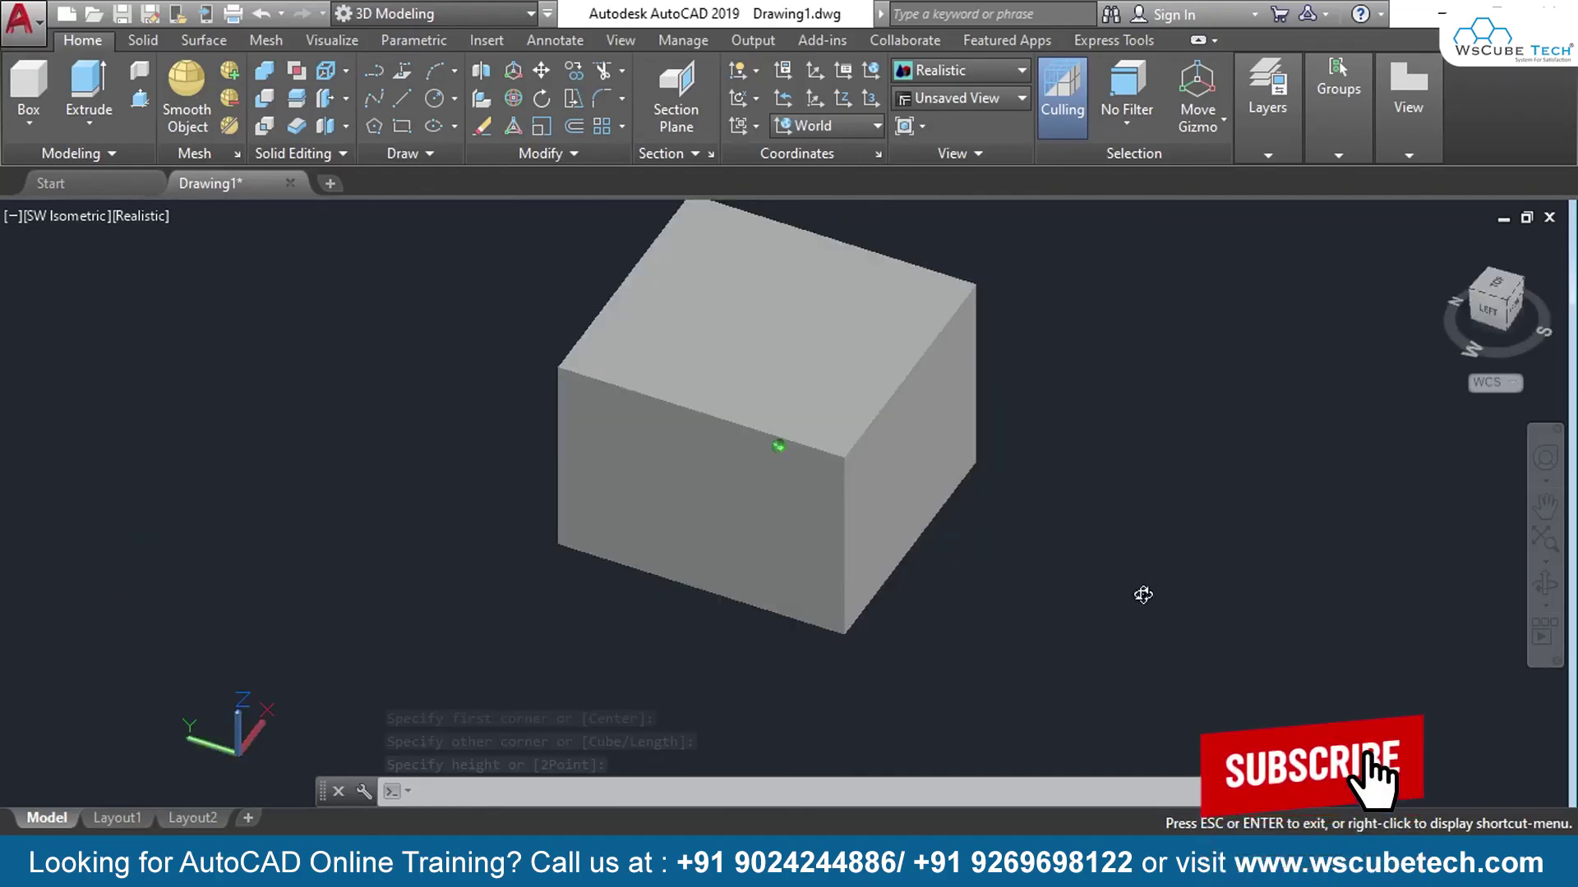
{"action": "middle_click_drag", "start_coordinate": [1143, 594], "coordinate": [1183, 534], "text": "shift"}
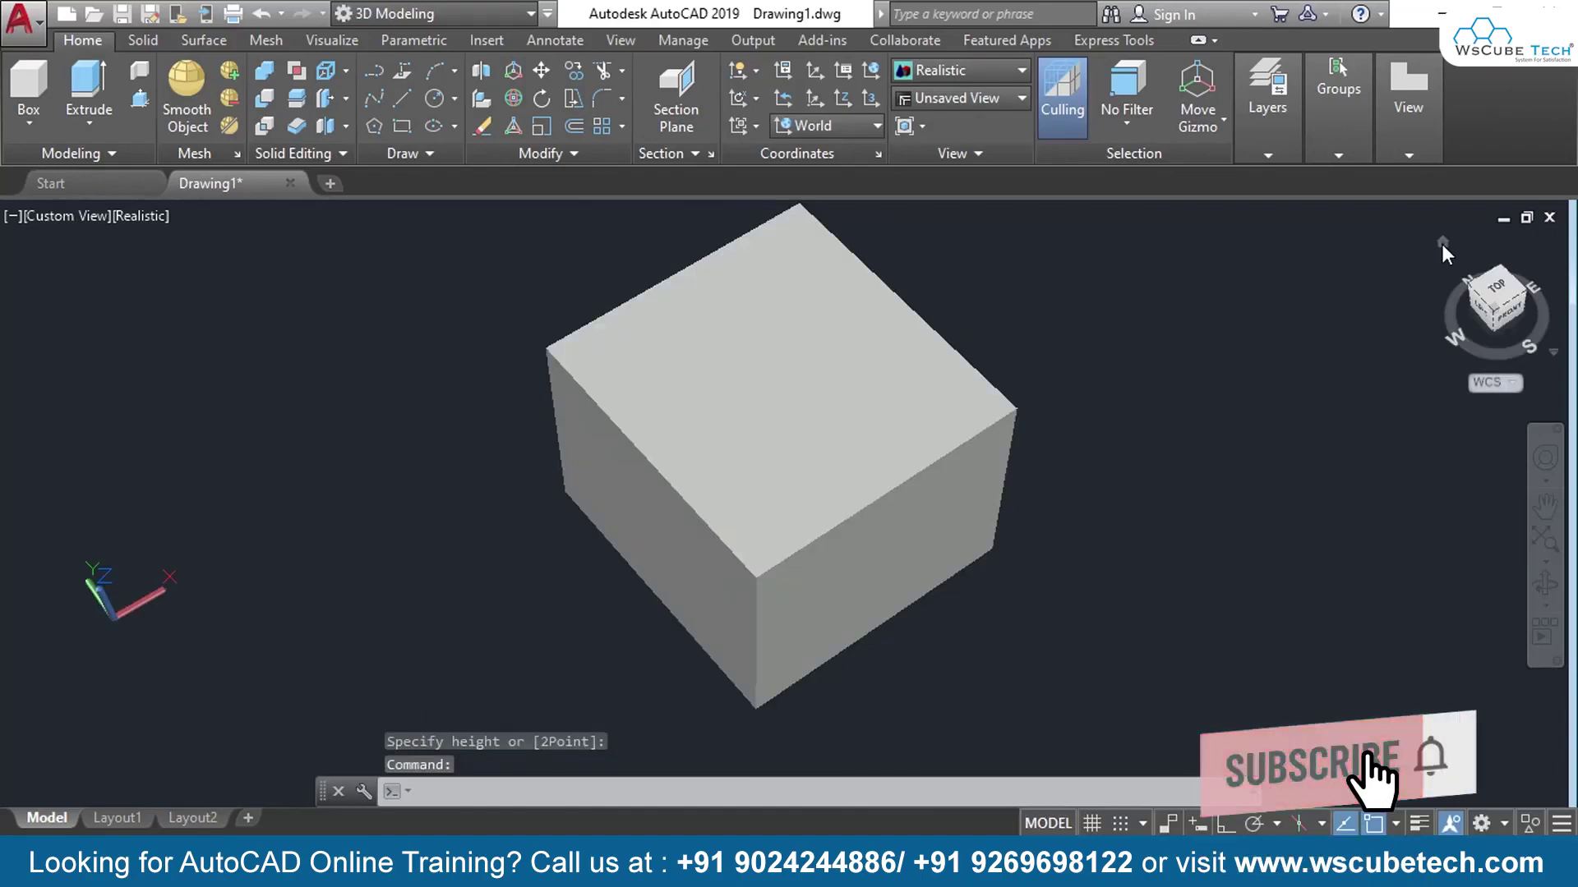
{"action": "scroll", "coordinate": [1189, 528], "scroll_direction": "up", "scroll_amount": 2}
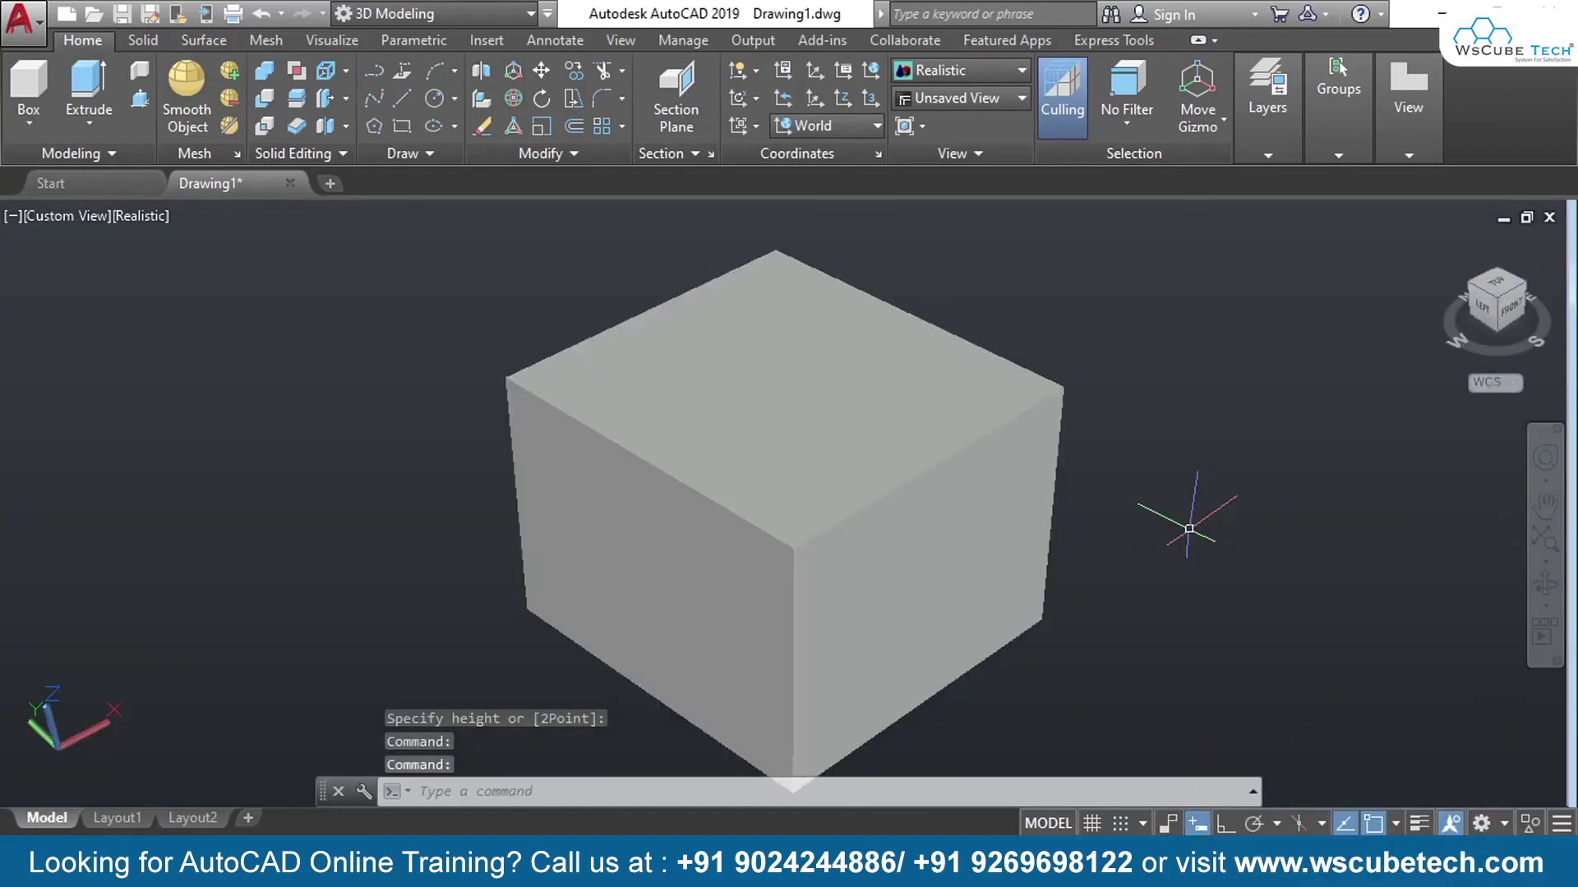
{"action": "scroll", "coordinate": [1166, 493], "scroll_direction": "down", "scroll_amount": 2}
{"action": "type", "text": "MEA"}
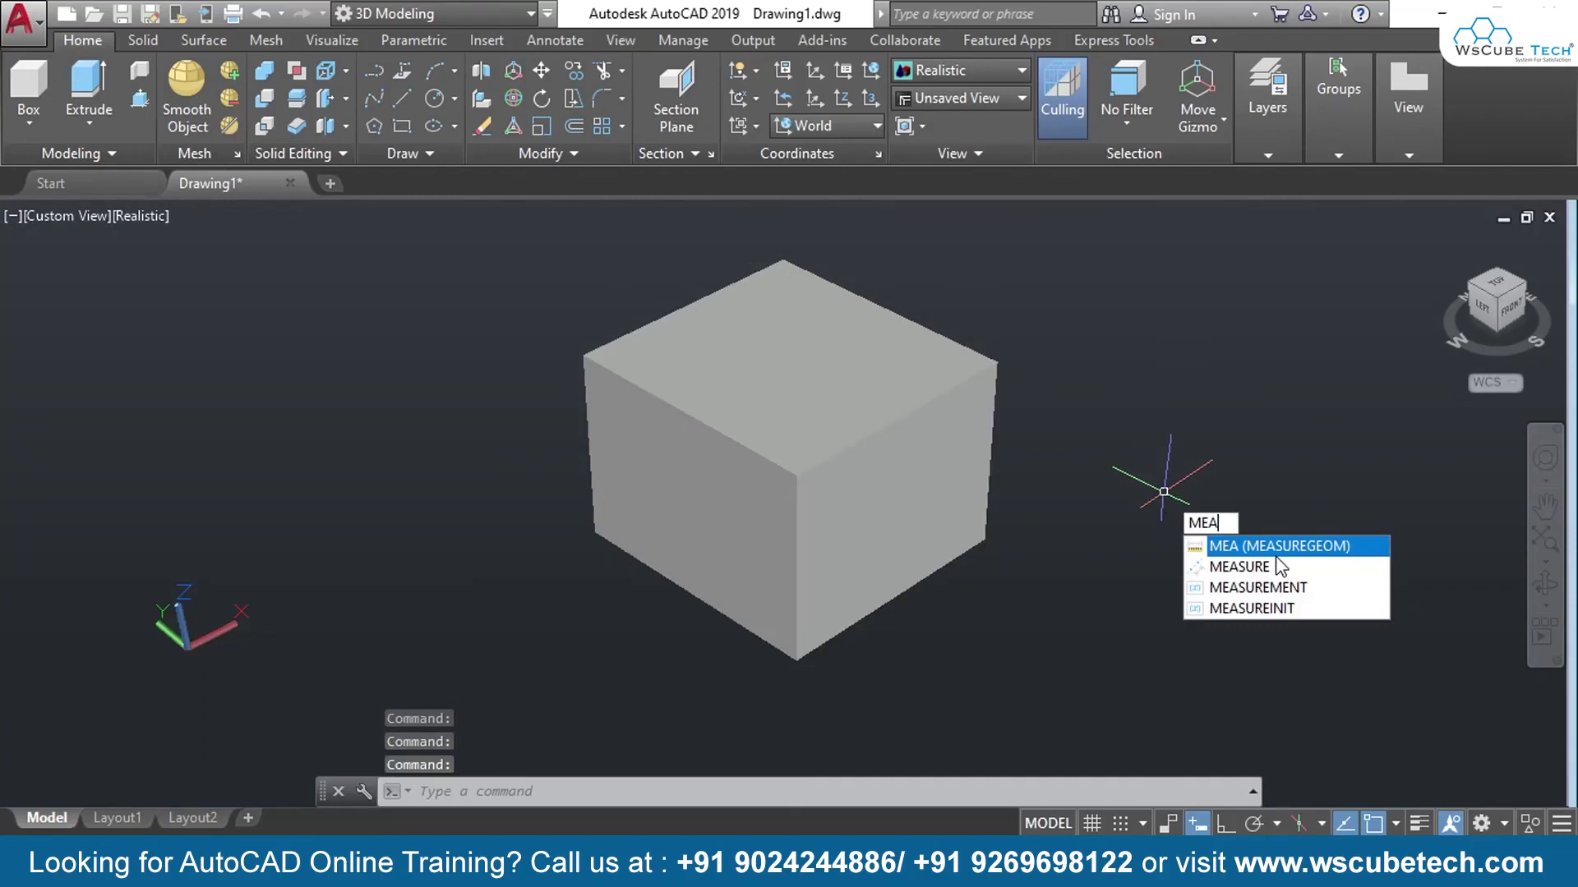
Measure the box's volume with MEASUREGEOM Volume by object, reading 99.19, then exit
{"action": "key", "text": "Return"}
{"action": "type", "text": "v"}
{"action": "key", "text": "Return"}
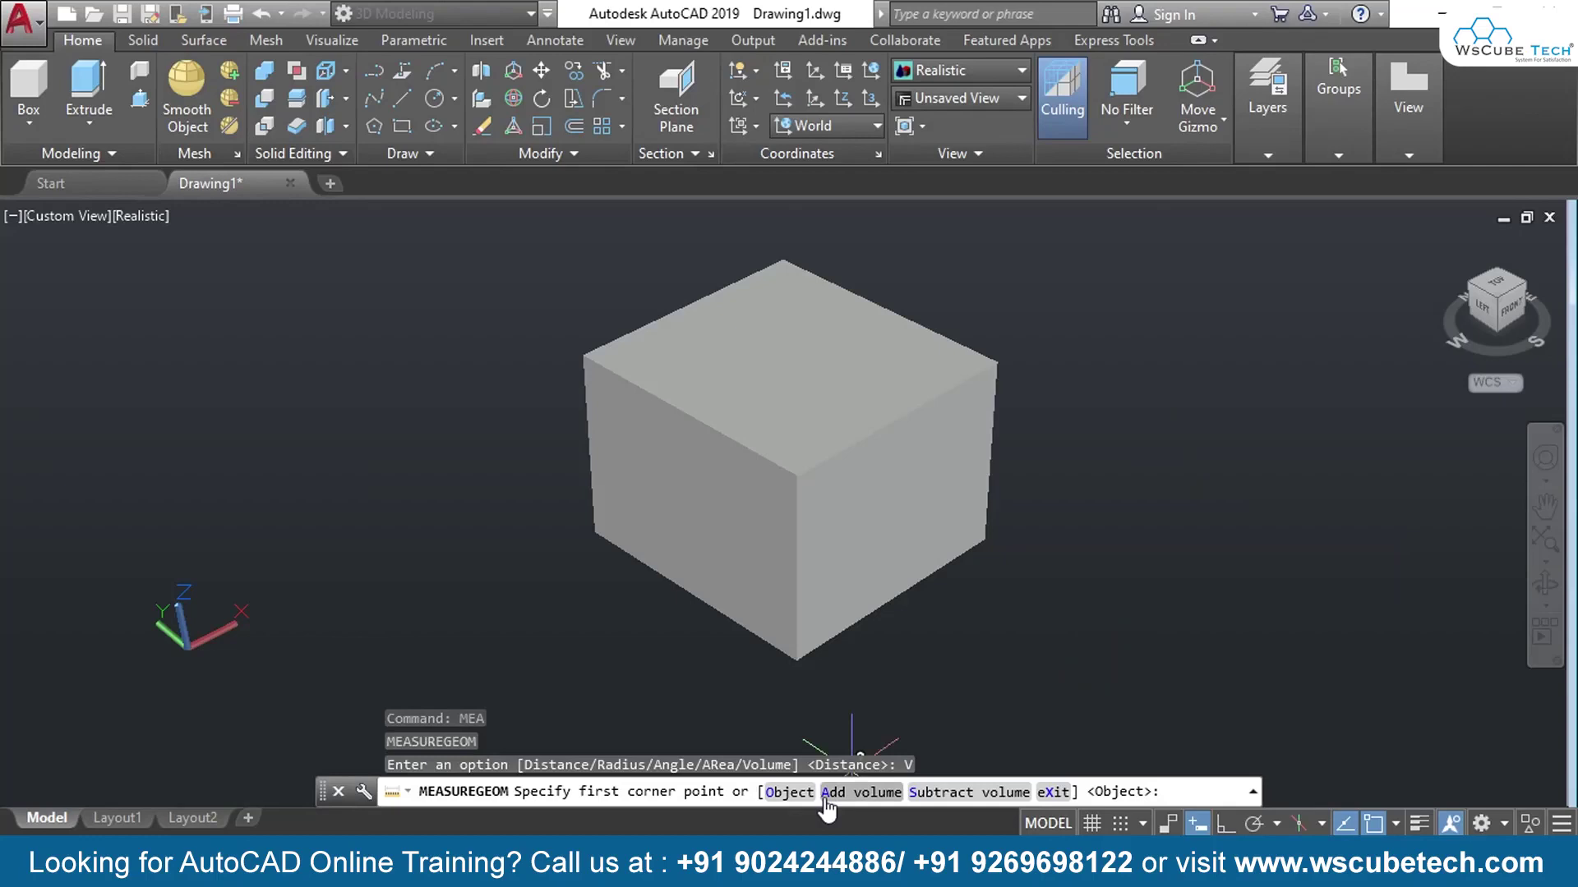
{"action": "type", "text": "o"}
{"action": "key", "text": "Return"}
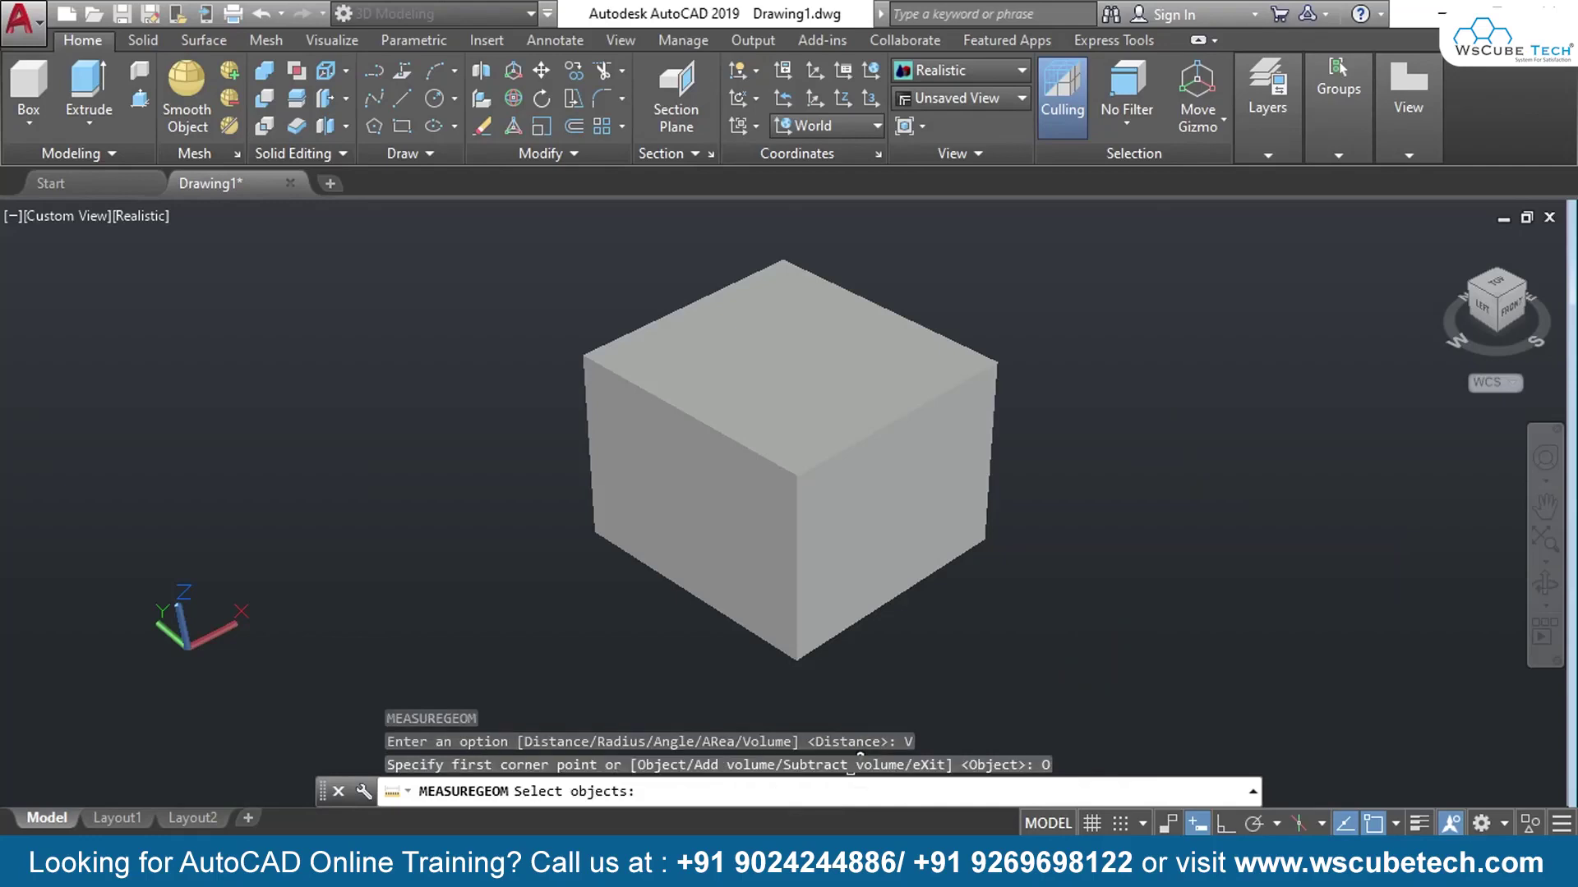
{"action": "left_click", "coordinate": [894, 551]}
{"action": "key", "text": "Return"}
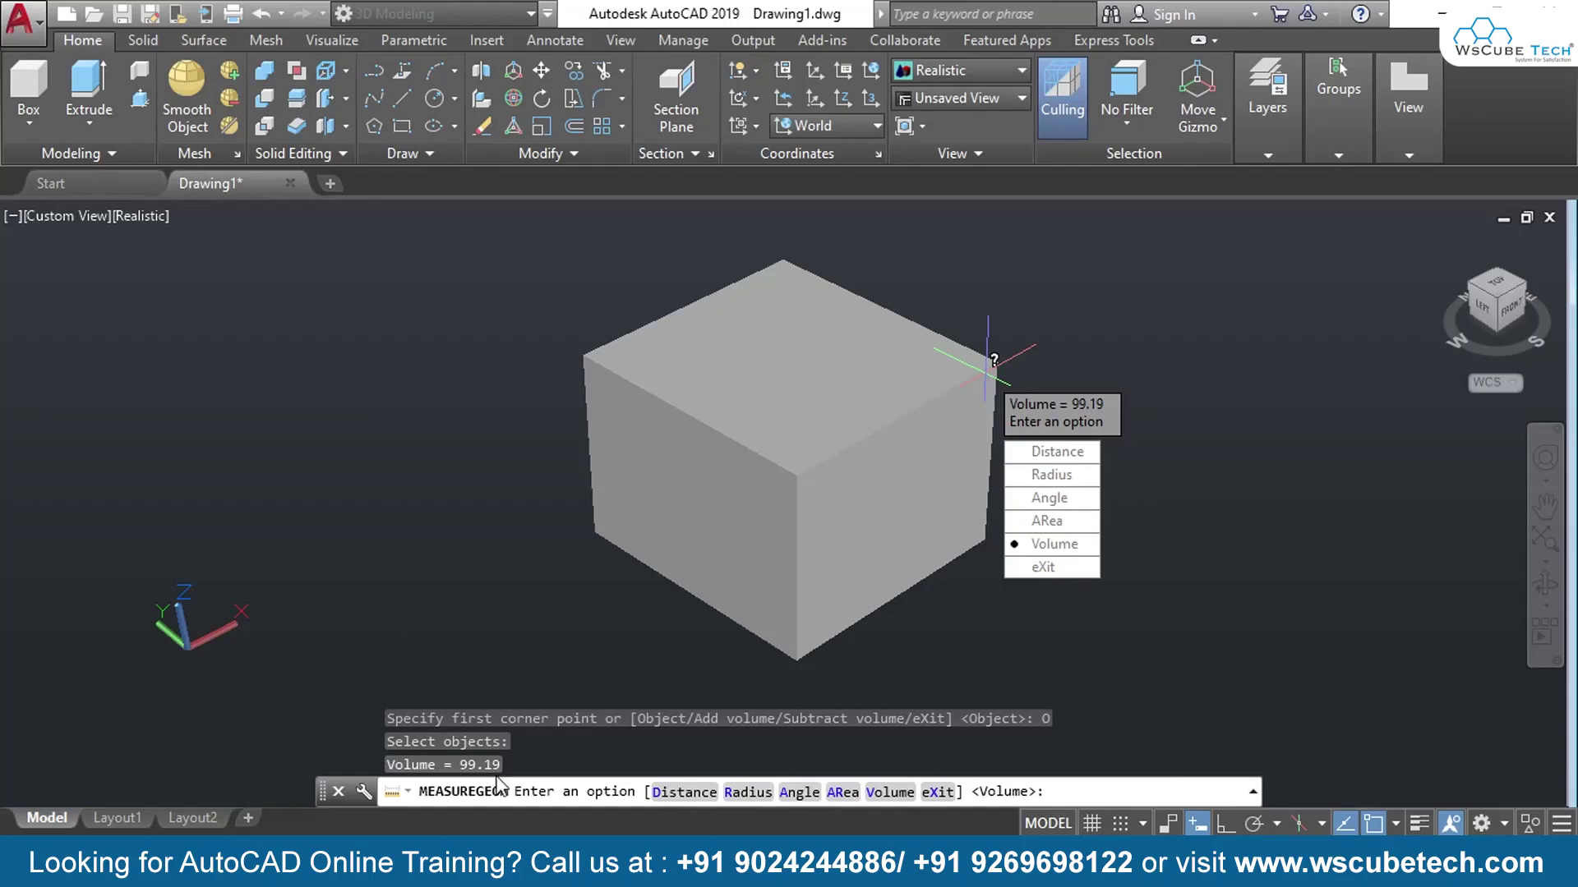
{"action": "left_click", "coordinate": [1044, 567]}
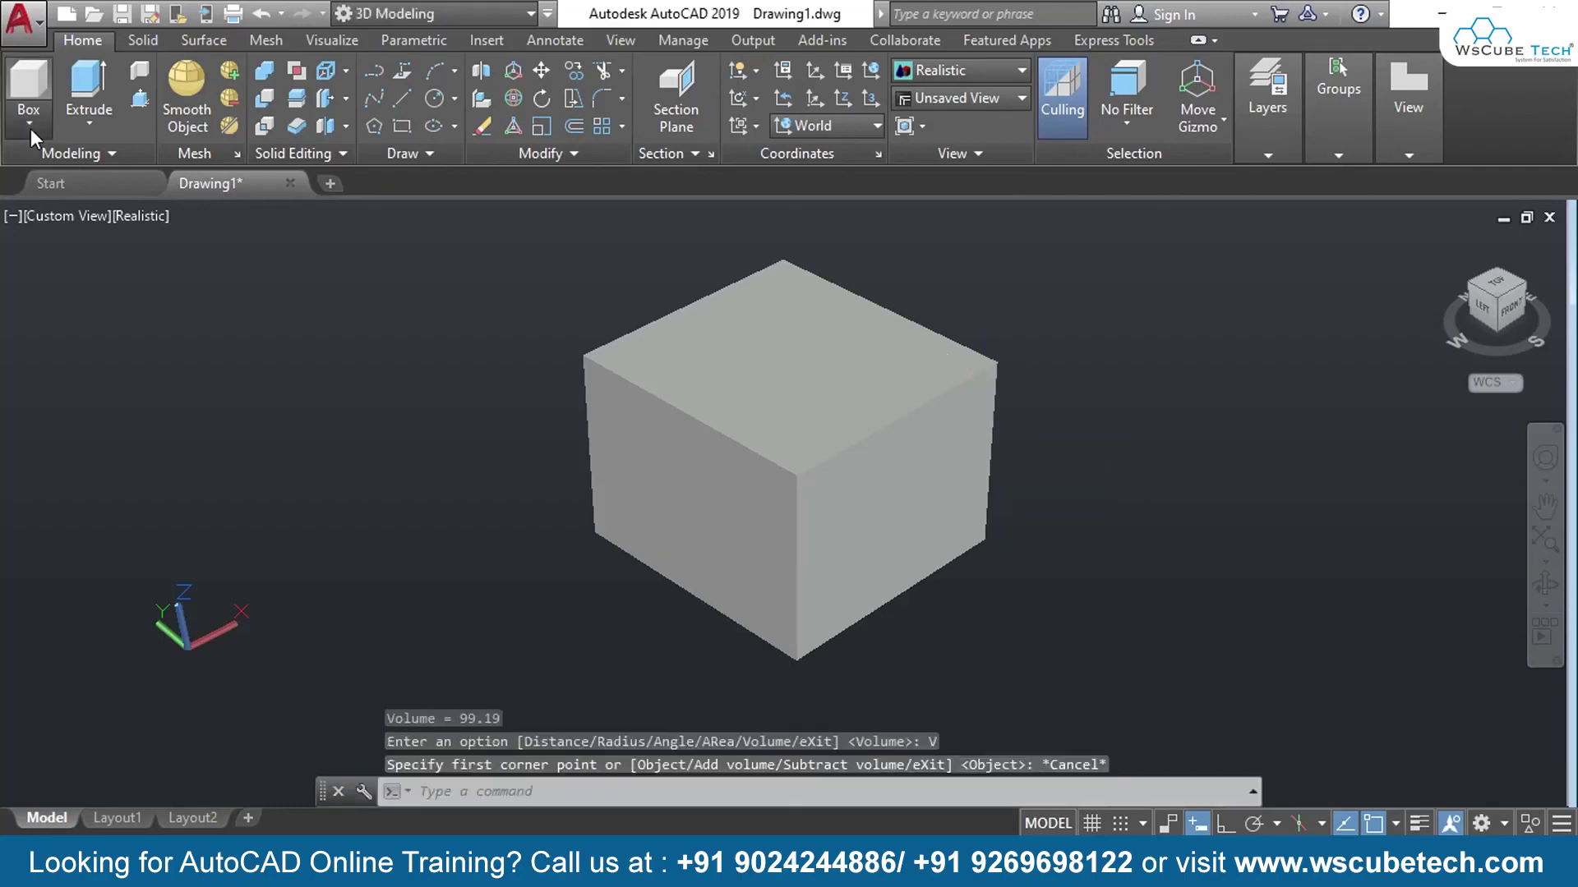
{"action": "left_click", "coordinate": [31, 128]}
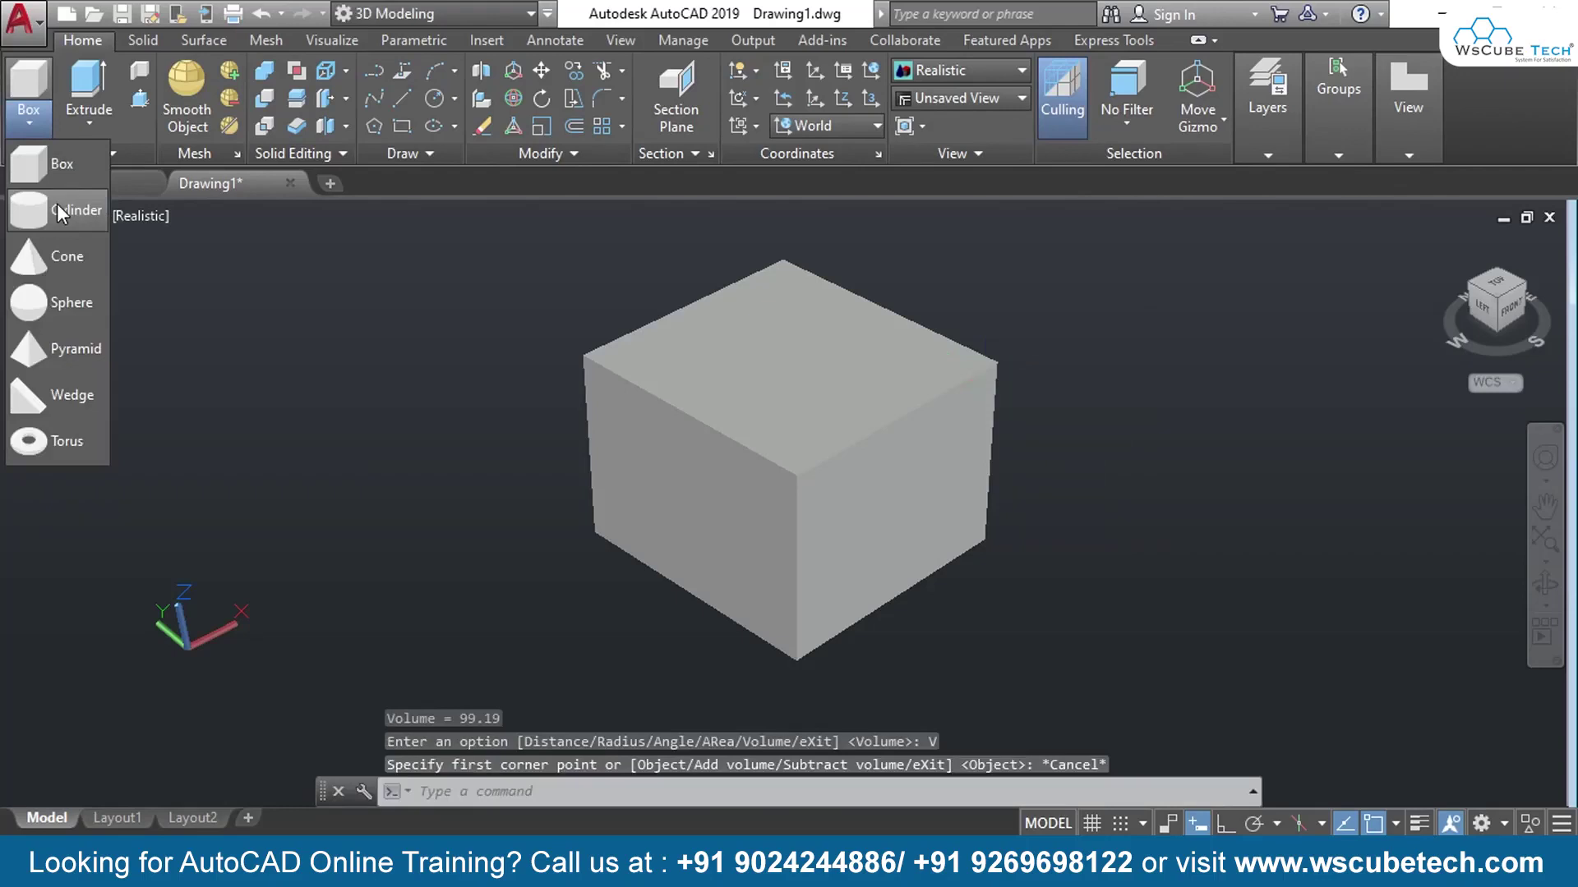
Draw a solid cone right of the box from base centre, radius and height
{"action": "left_click", "coordinate": [28, 256]}
{"action": "middle_click_drag", "start_coordinate": [1362, 435], "coordinate": [1013, 419]}
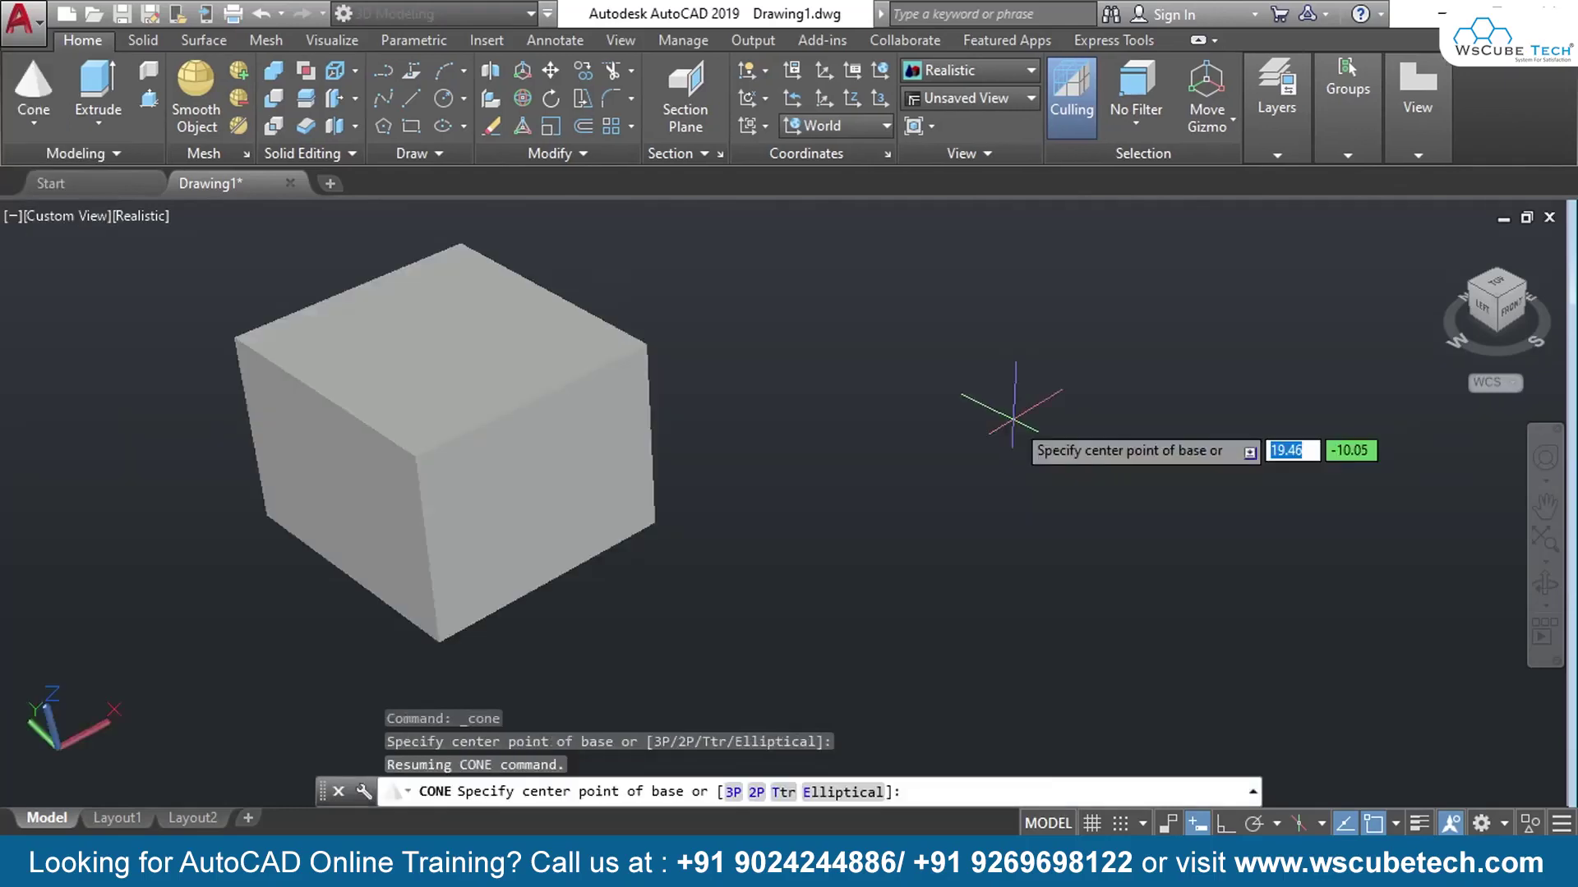
{"action": "left_click", "coordinate": [1013, 420]}
{"action": "left_click", "coordinate": [1115, 423]}
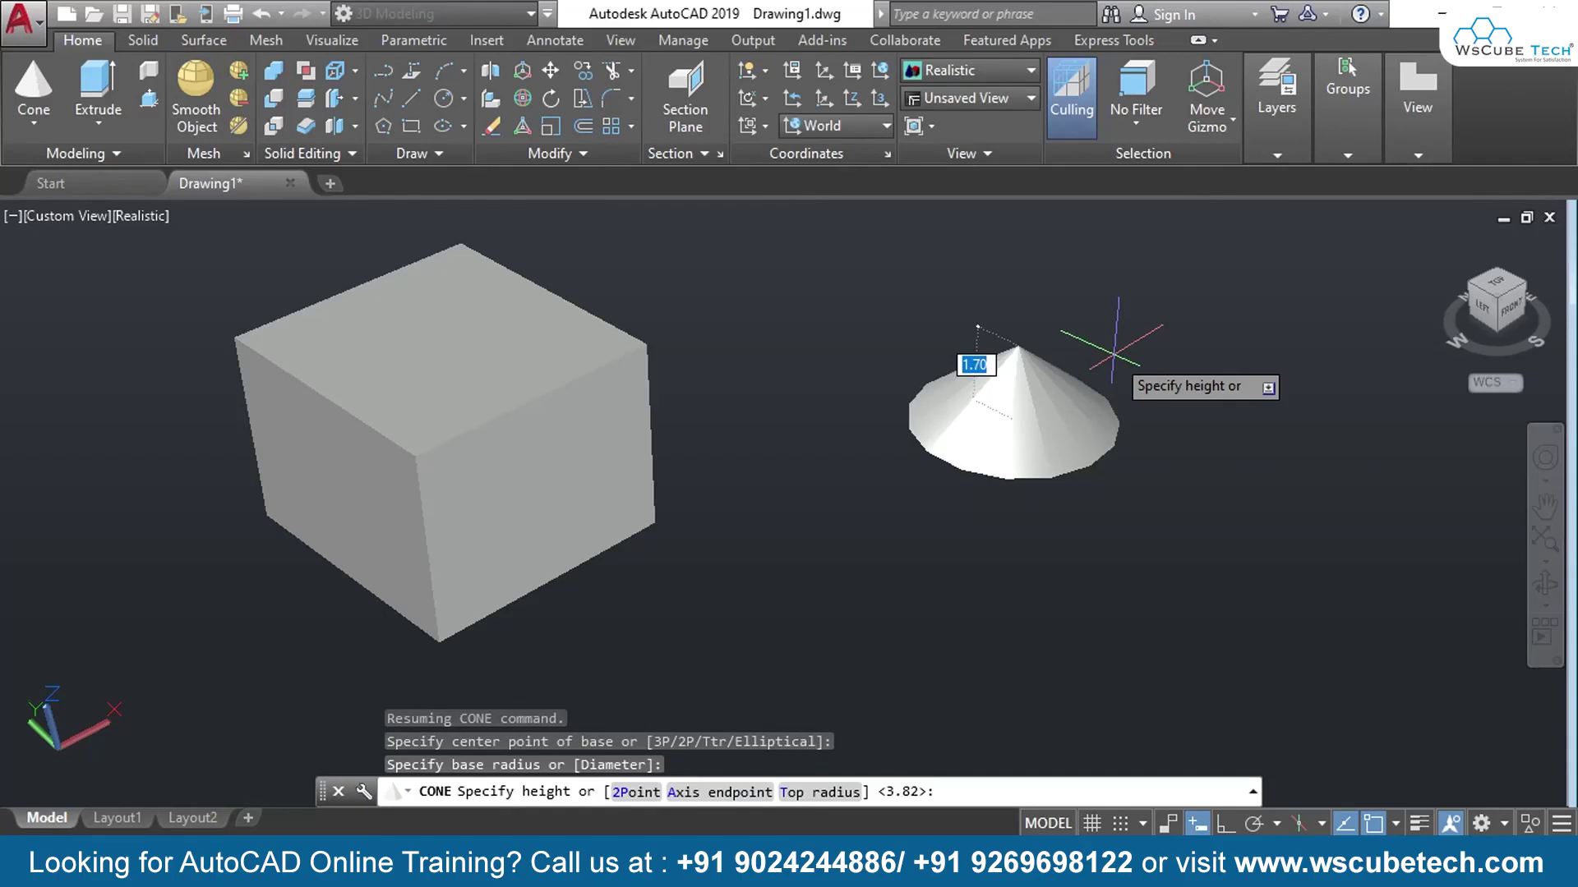
{"action": "left_click", "coordinate": [1115, 352]}
{"action": "mouse_move", "coordinate": [1115, 352]}
{"action": "middle_mouse_down", "text": "shift"}
{"action": "mouse_move", "coordinate": [1101, 466]}
{"action": "mouse_move", "coordinate": [1107, 406]}
{"action": "middle_mouse_up", "text": "shift"}
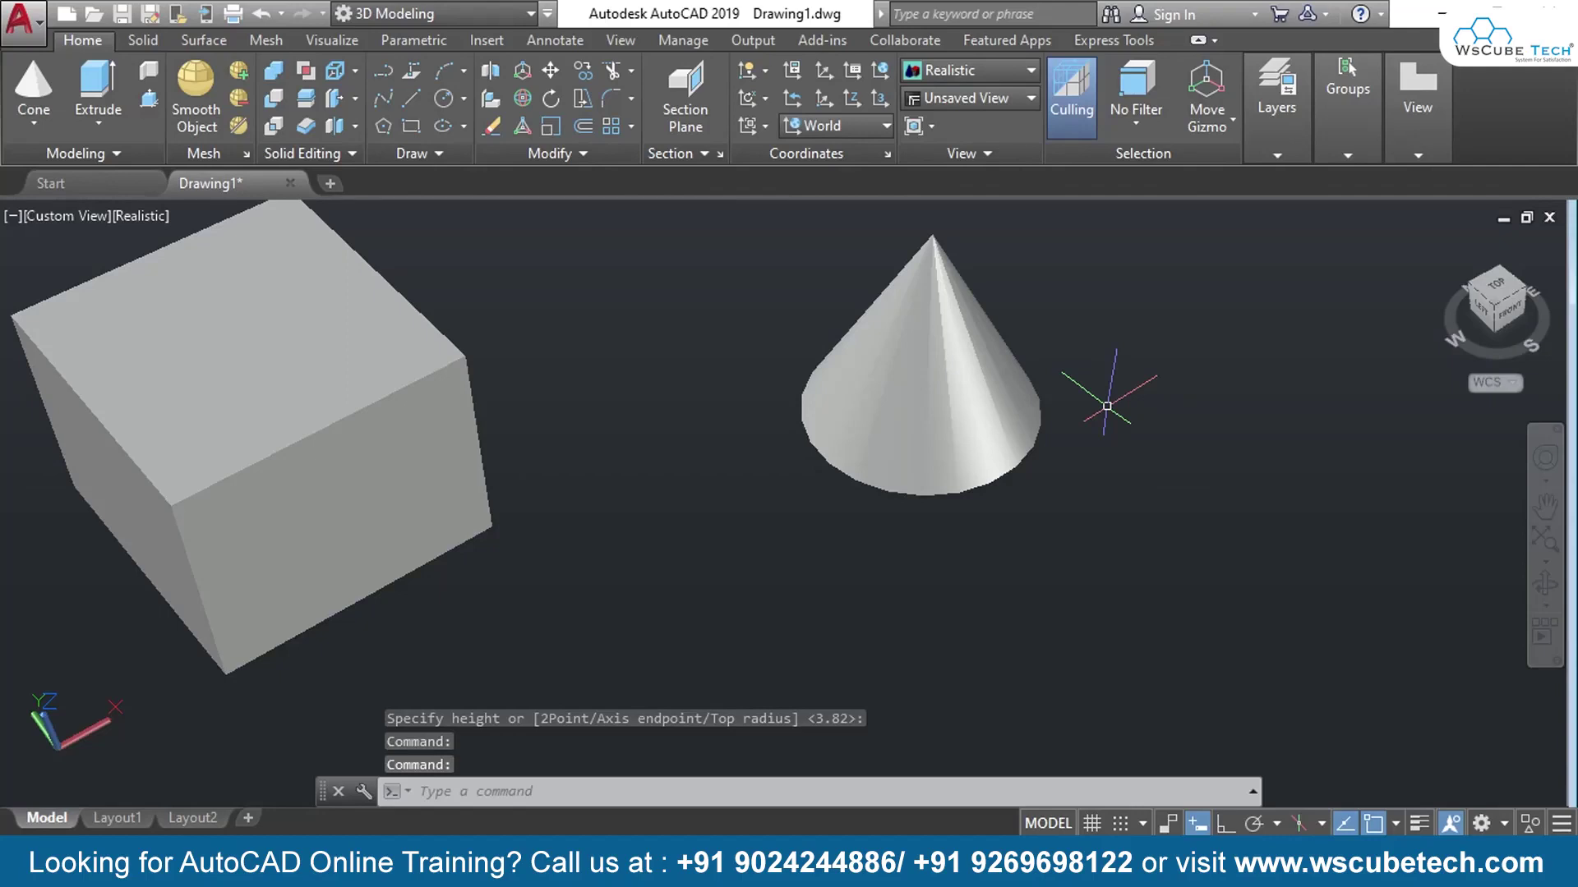
Start MEASUREGEOM's Volume option to measure the cone
{"action": "type", "text": "MEA"}
{"action": "key", "text": "Return"}
{"action": "type", "text": "V"}
{"action": "key", "text": "Return"}
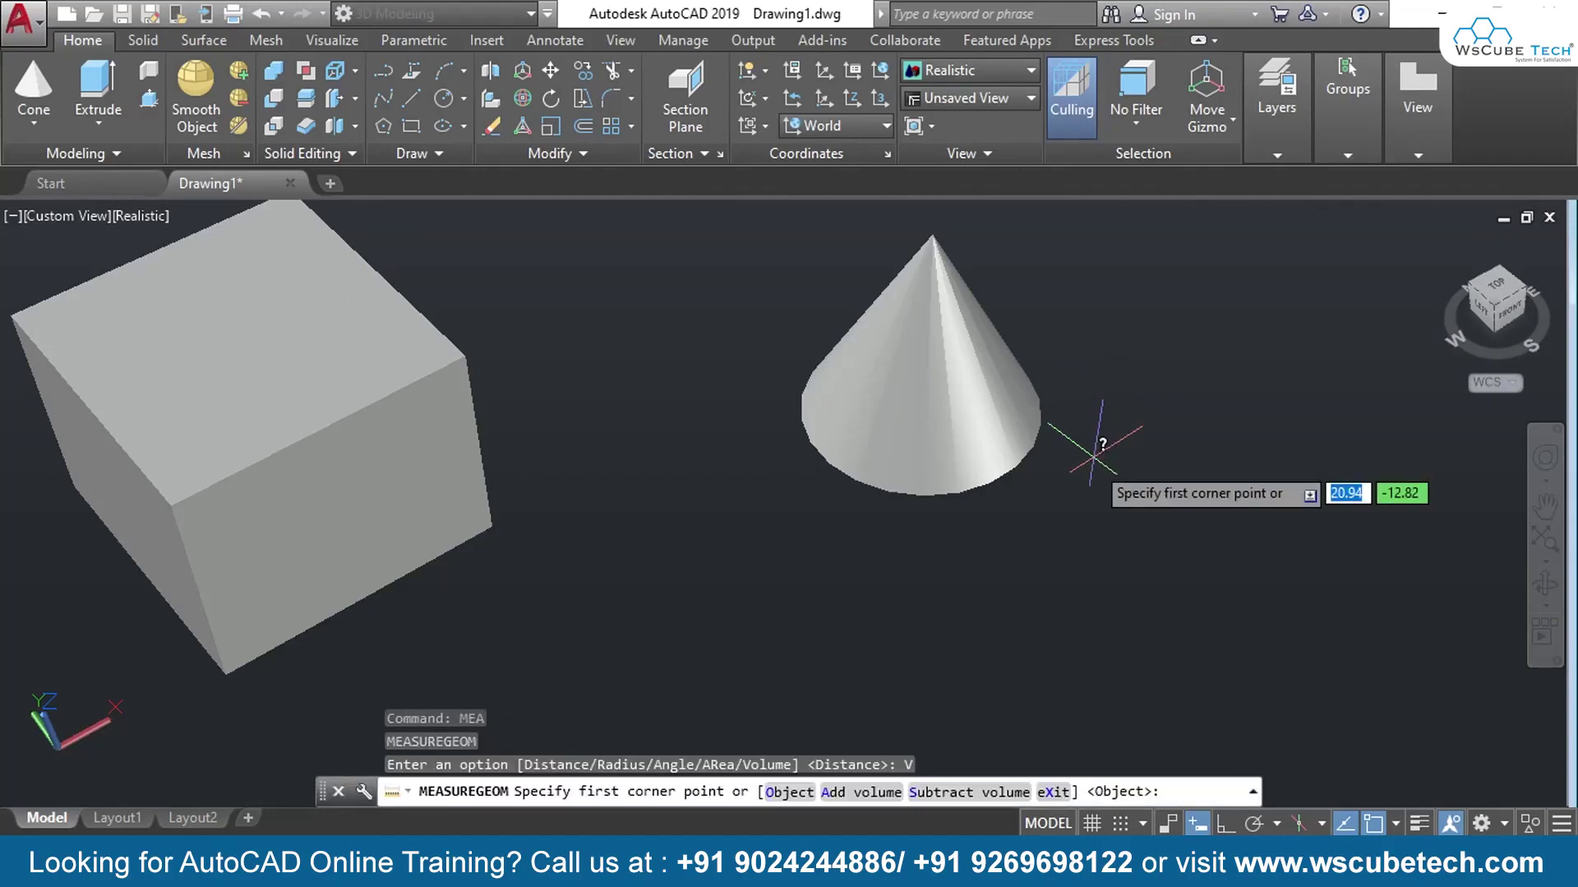
Measure the cone's volume by object selection, reading 18.21, then cancel
{"action": "type", "text": "o"}
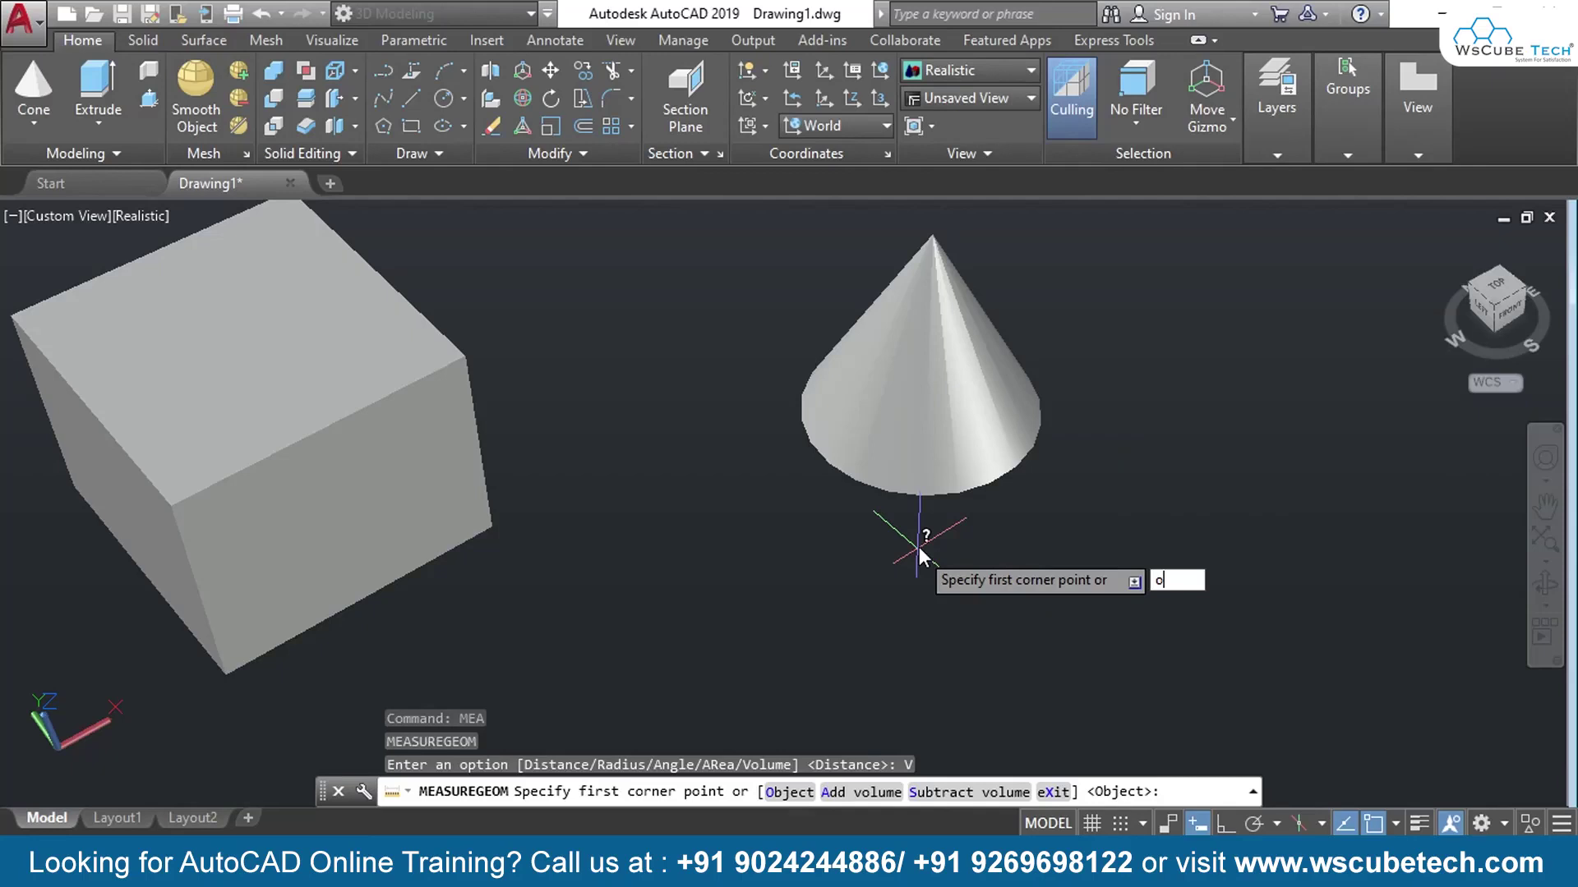
{"action": "key", "text": "Return"}
{"action": "left_click", "coordinate": [940, 343]}
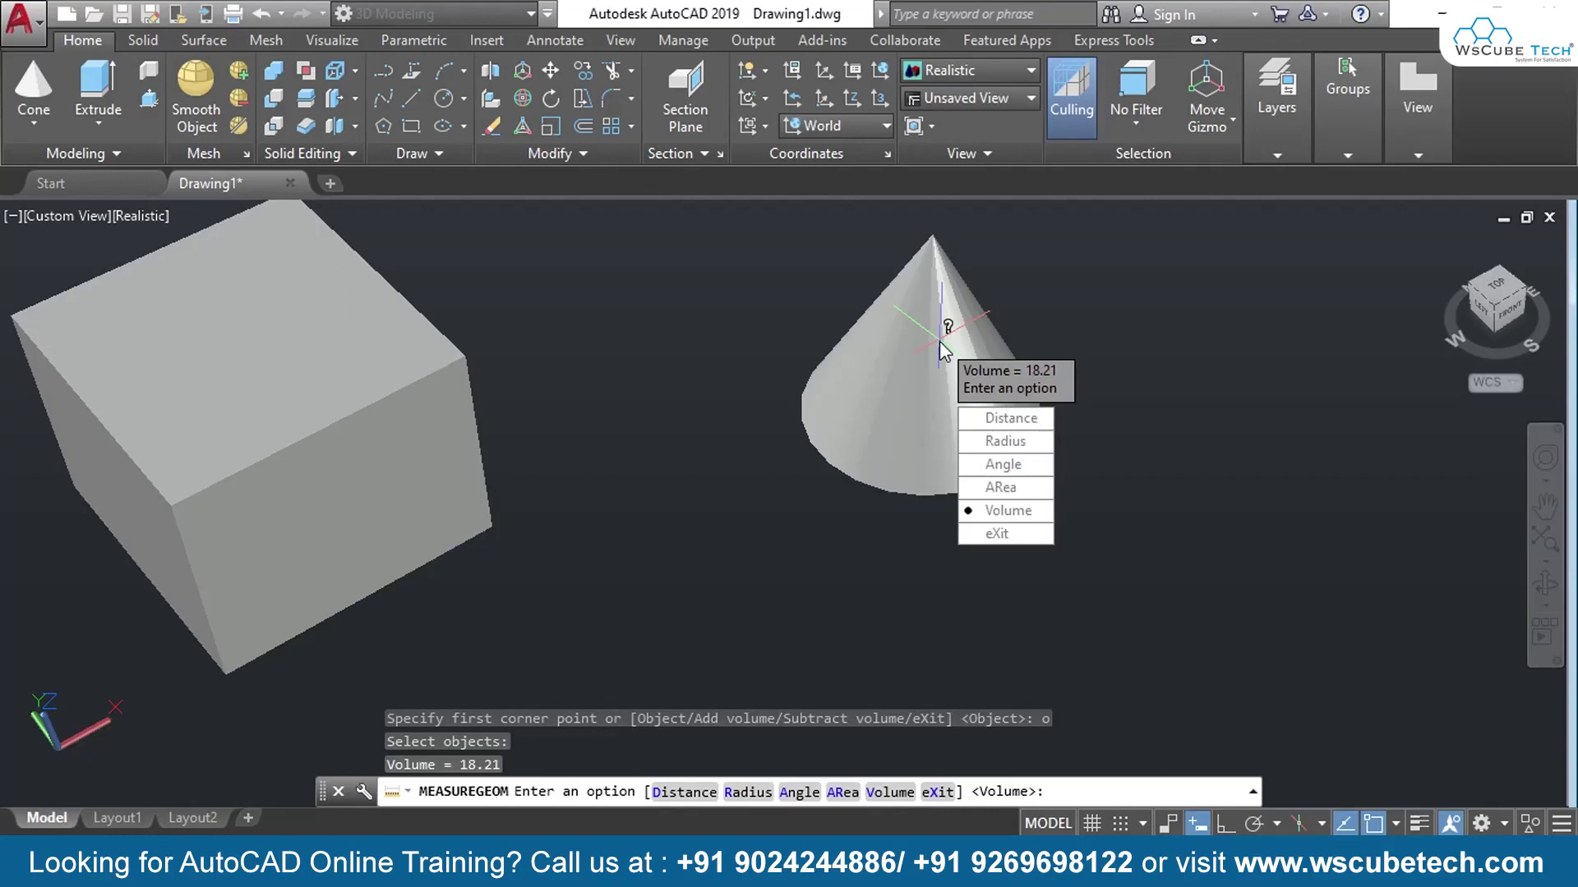
{"action": "key", "text": "Escape"}
{"action": "left_click", "coordinate": [428, 14]}
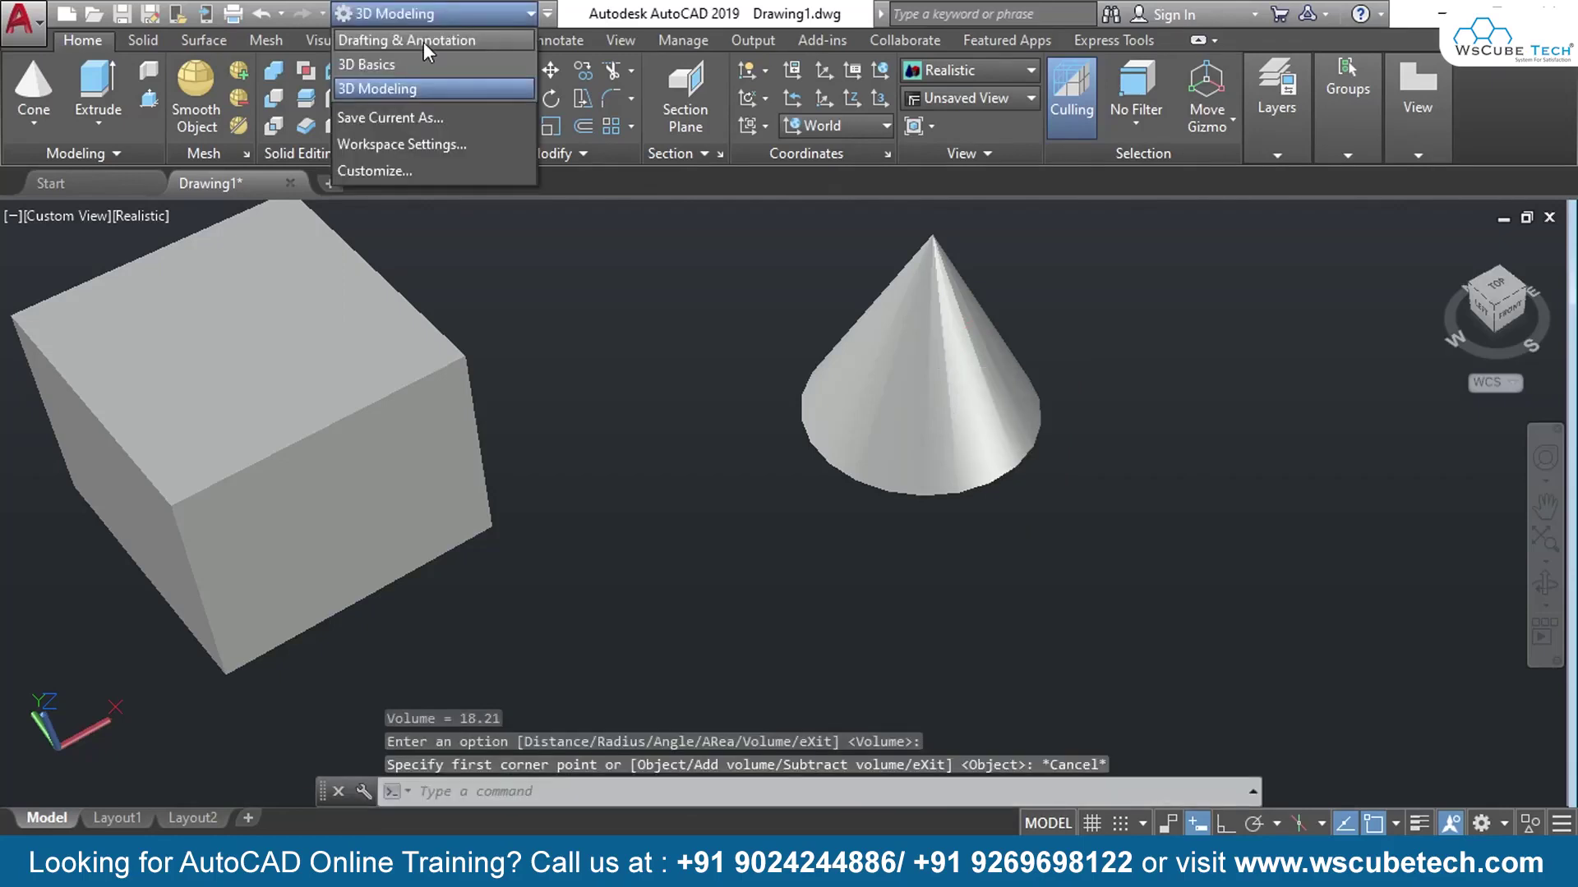
Return to Drafting & Annotation, erase the box and cone, and switch to the slide show
{"action": "left_click", "coordinate": [423, 42]}
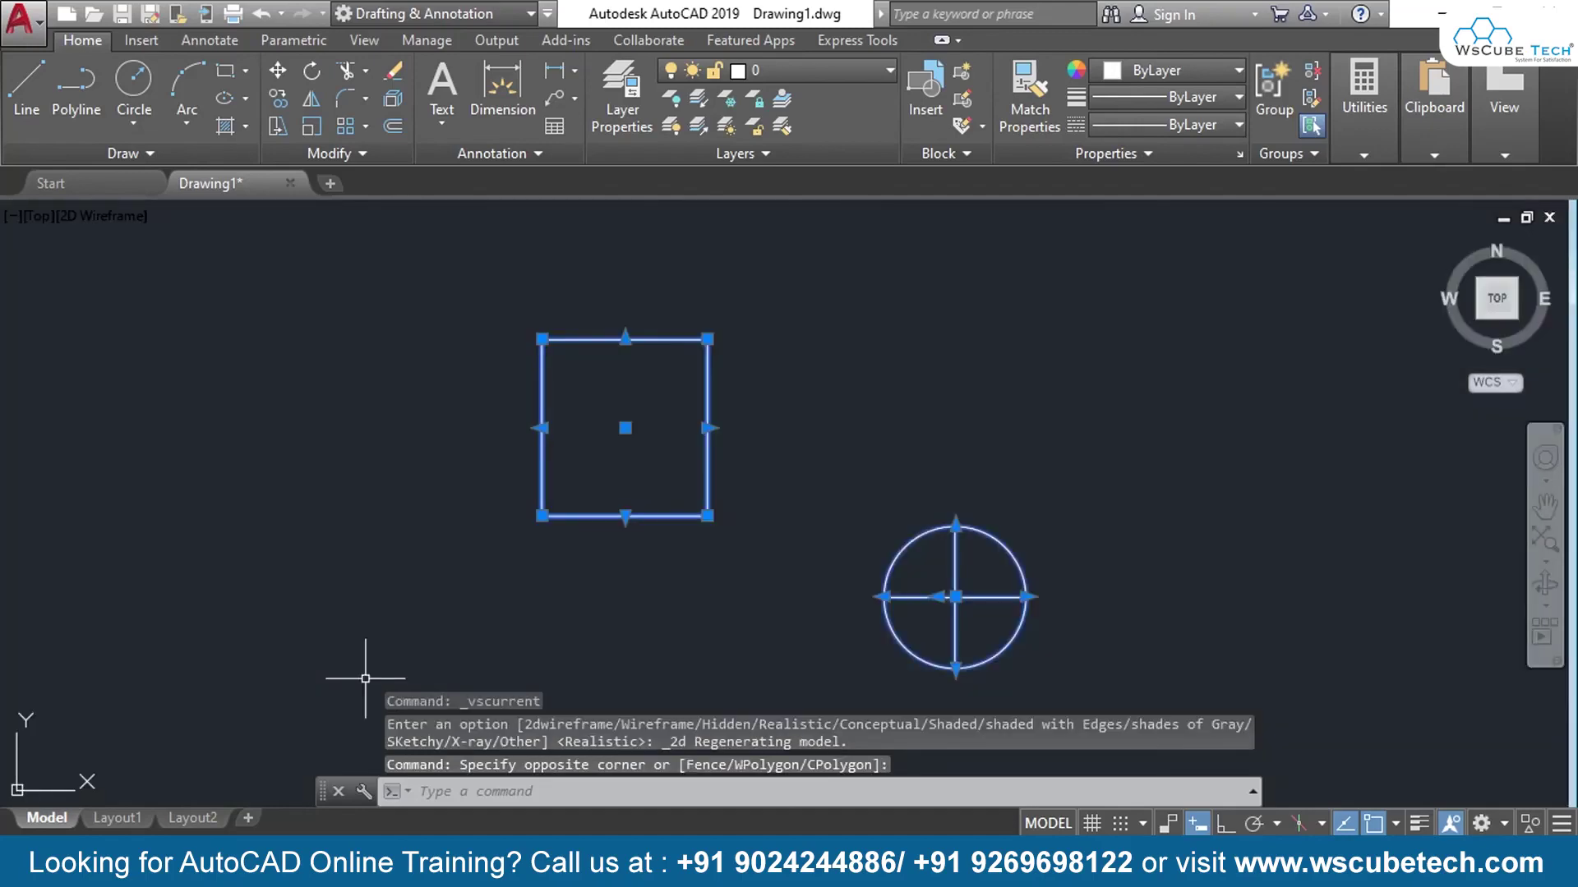
{"action": "key", "text": "Delete"}
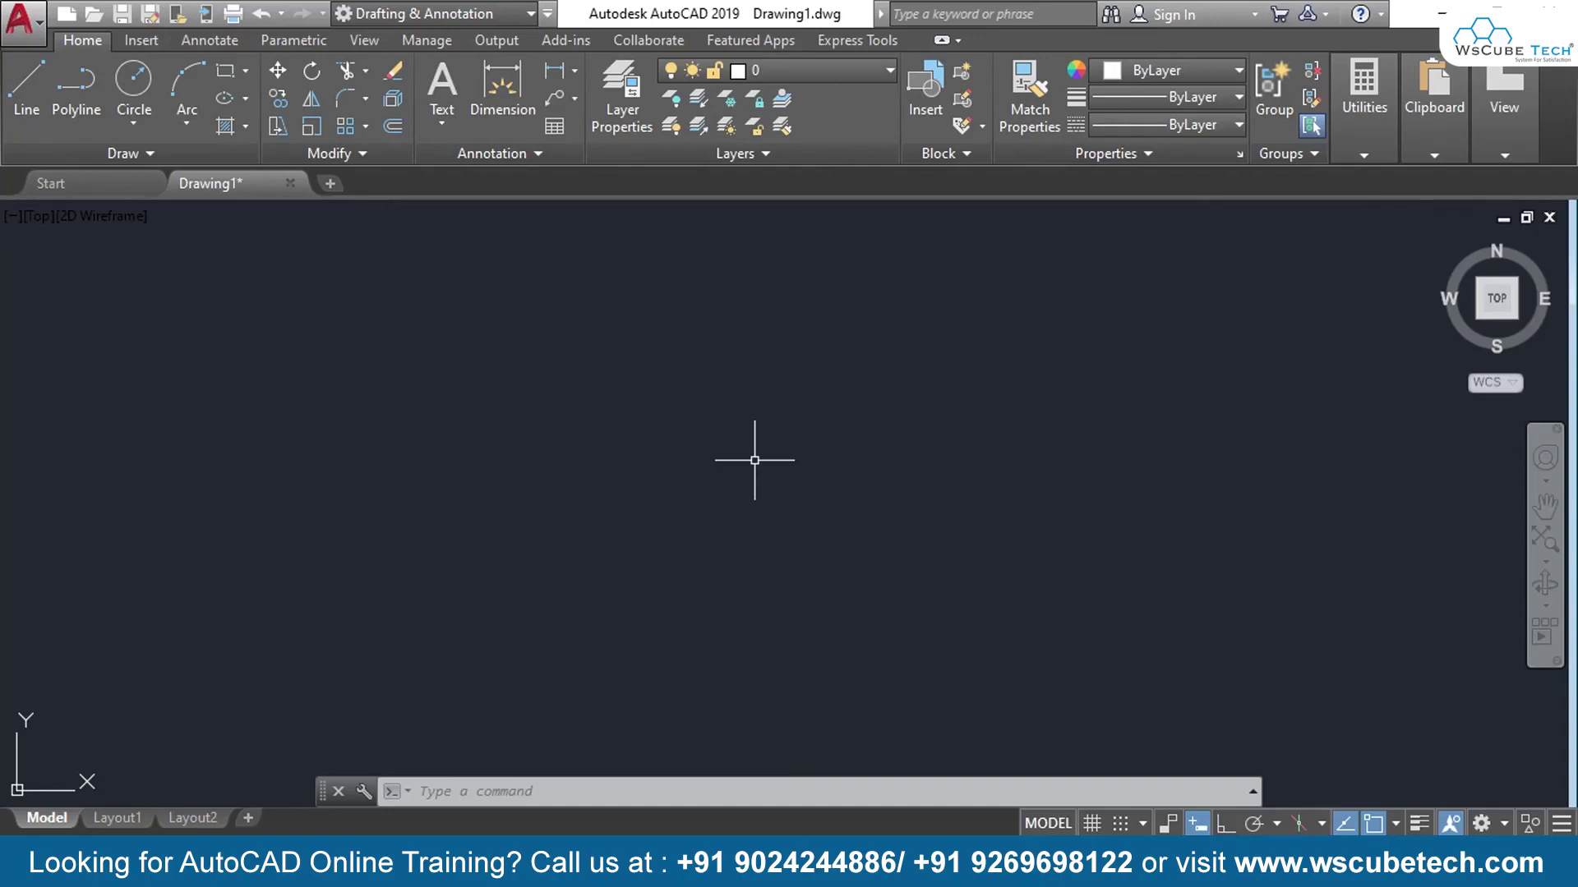
{"action": "key", "text": "alt+Tab"}
{"action": "key", "text": "Tab"}
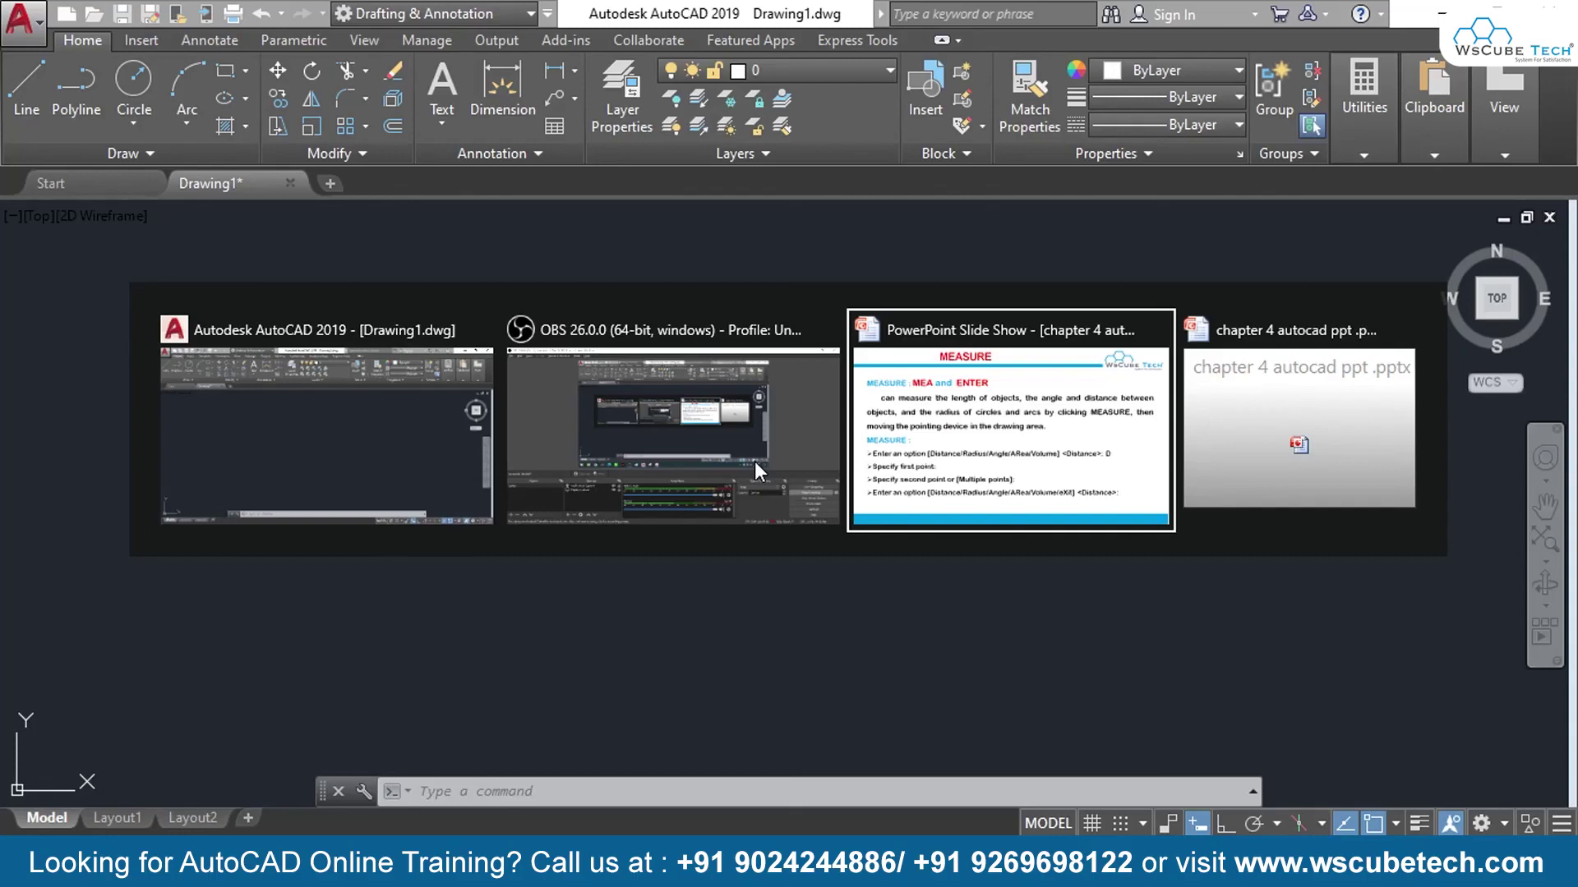
Expand the extra drawing tools in AutoCAD, which stays in front instead of the slide show
{"action": "left_click", "coordinate": [123, 153]}
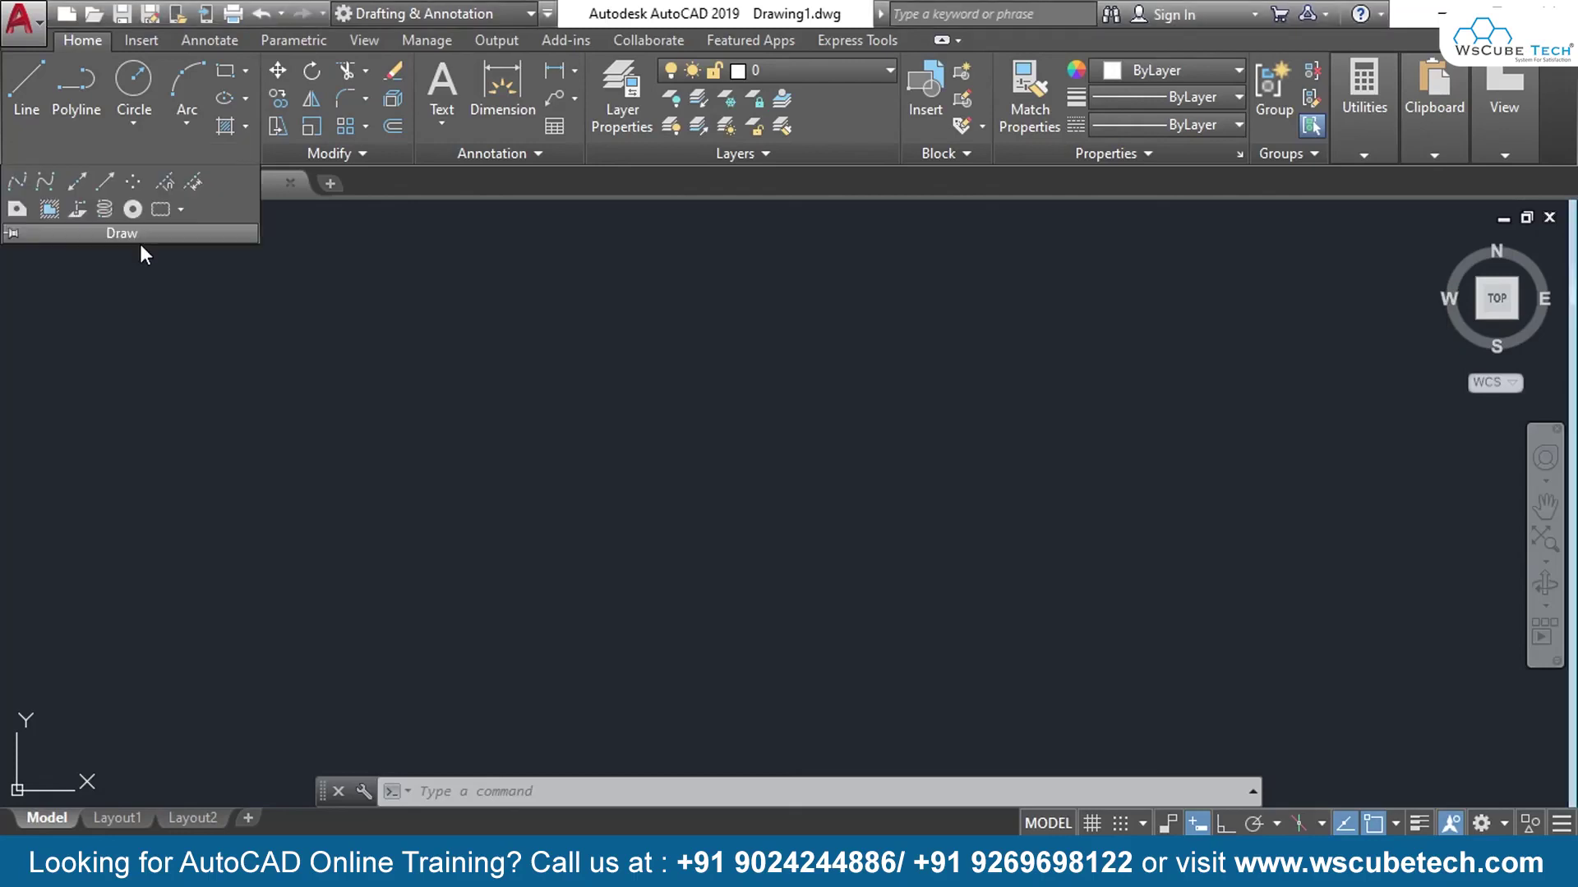